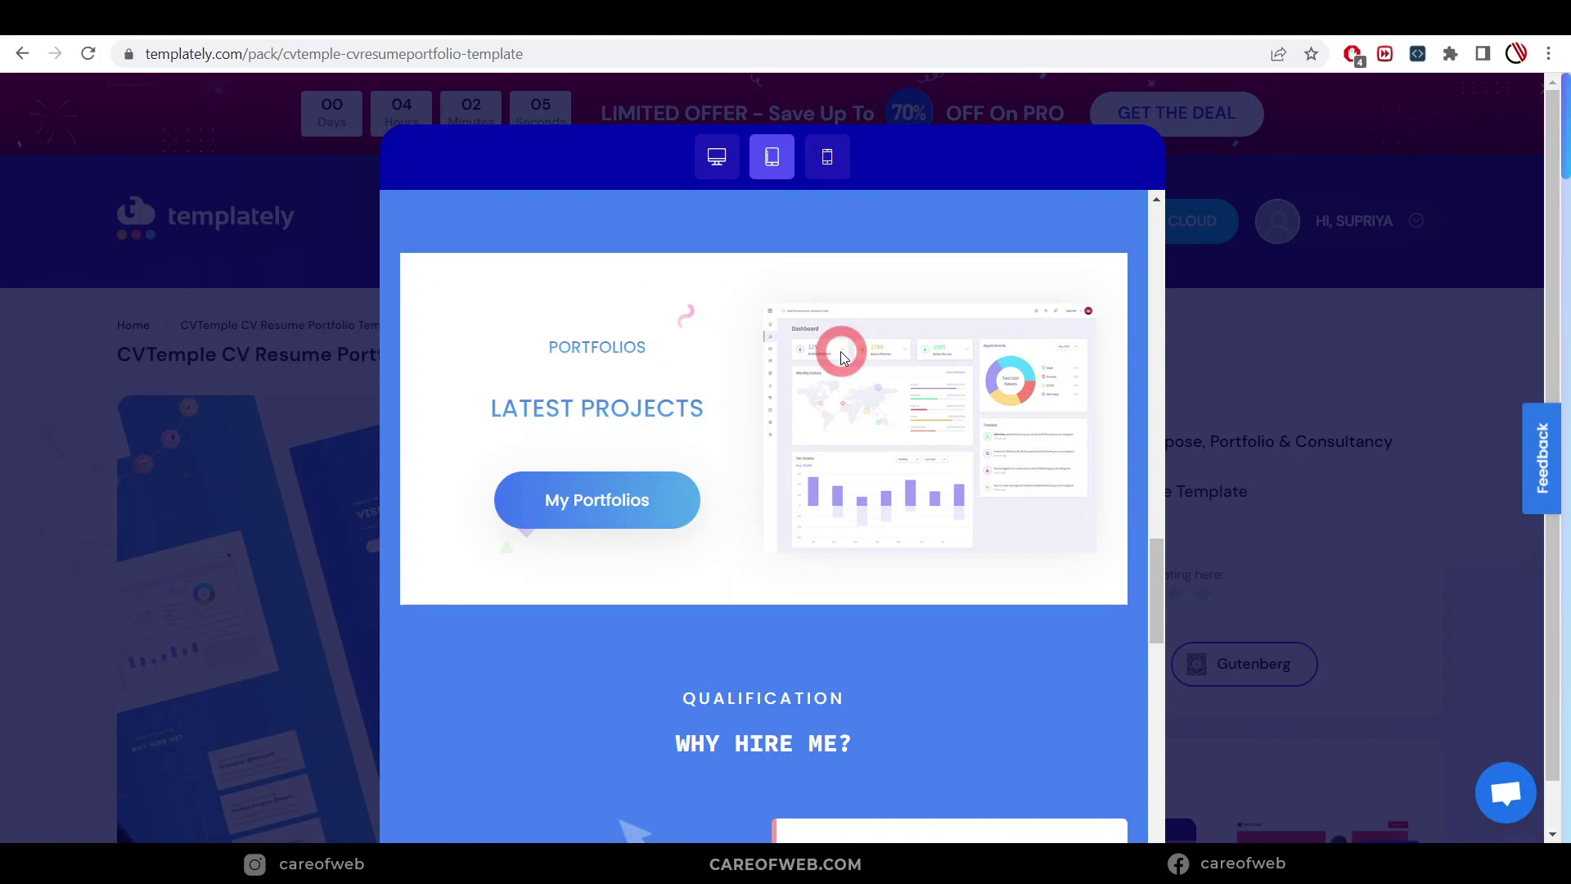
Examine the CVTemple resume portfolio template's live demo in the tablet, mobile and desktop previews.
scroll(841, 357, down, 5)
scroll(841, 354, down, 2)
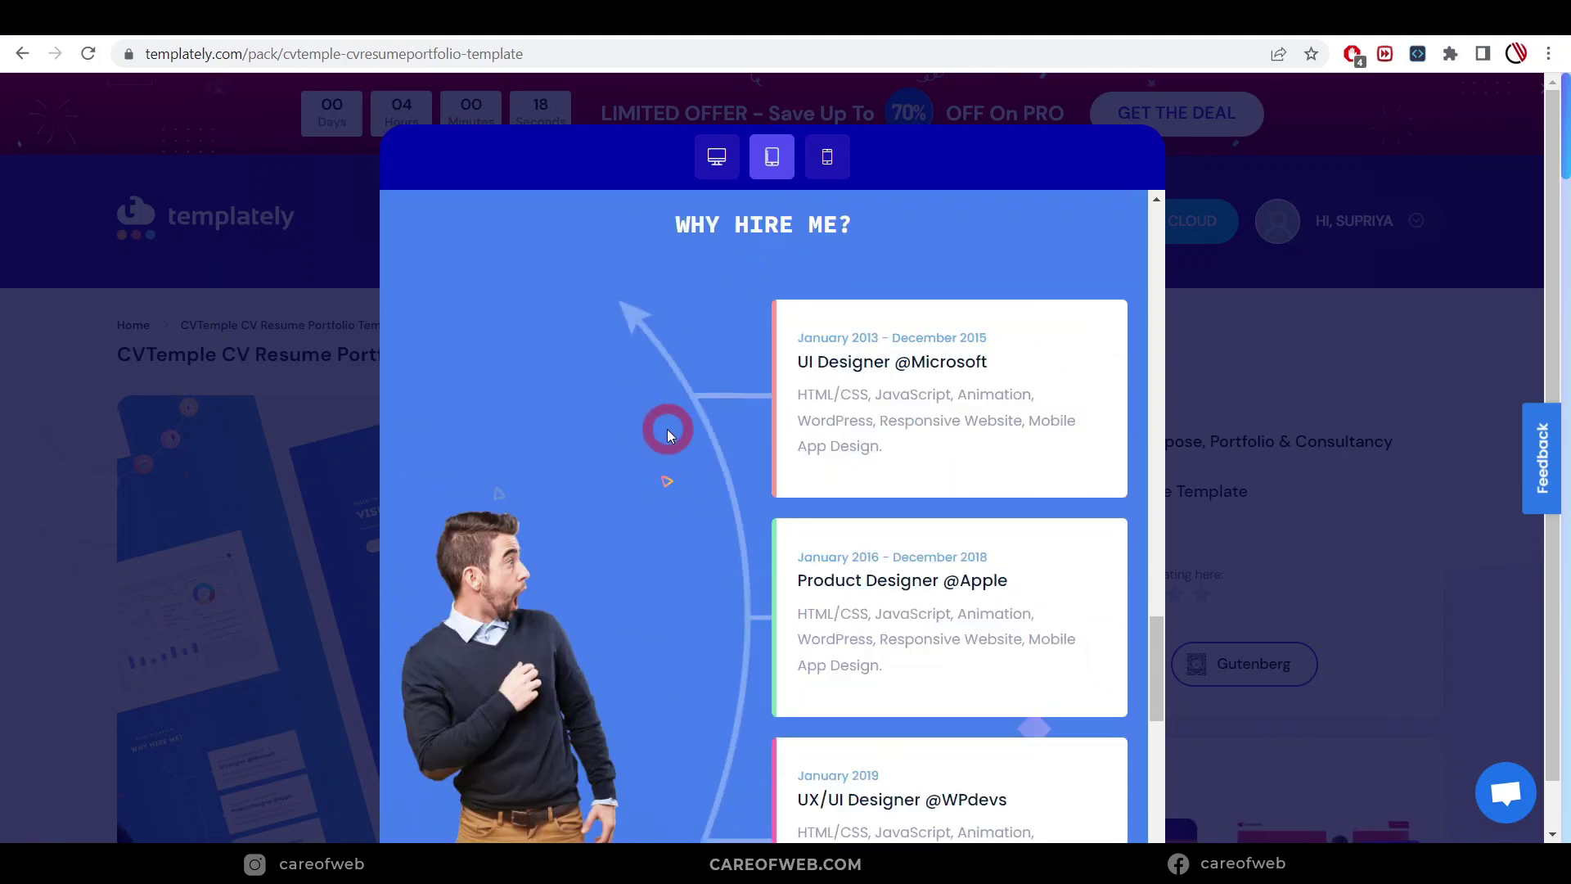
scroll(666, 428, down, 1)
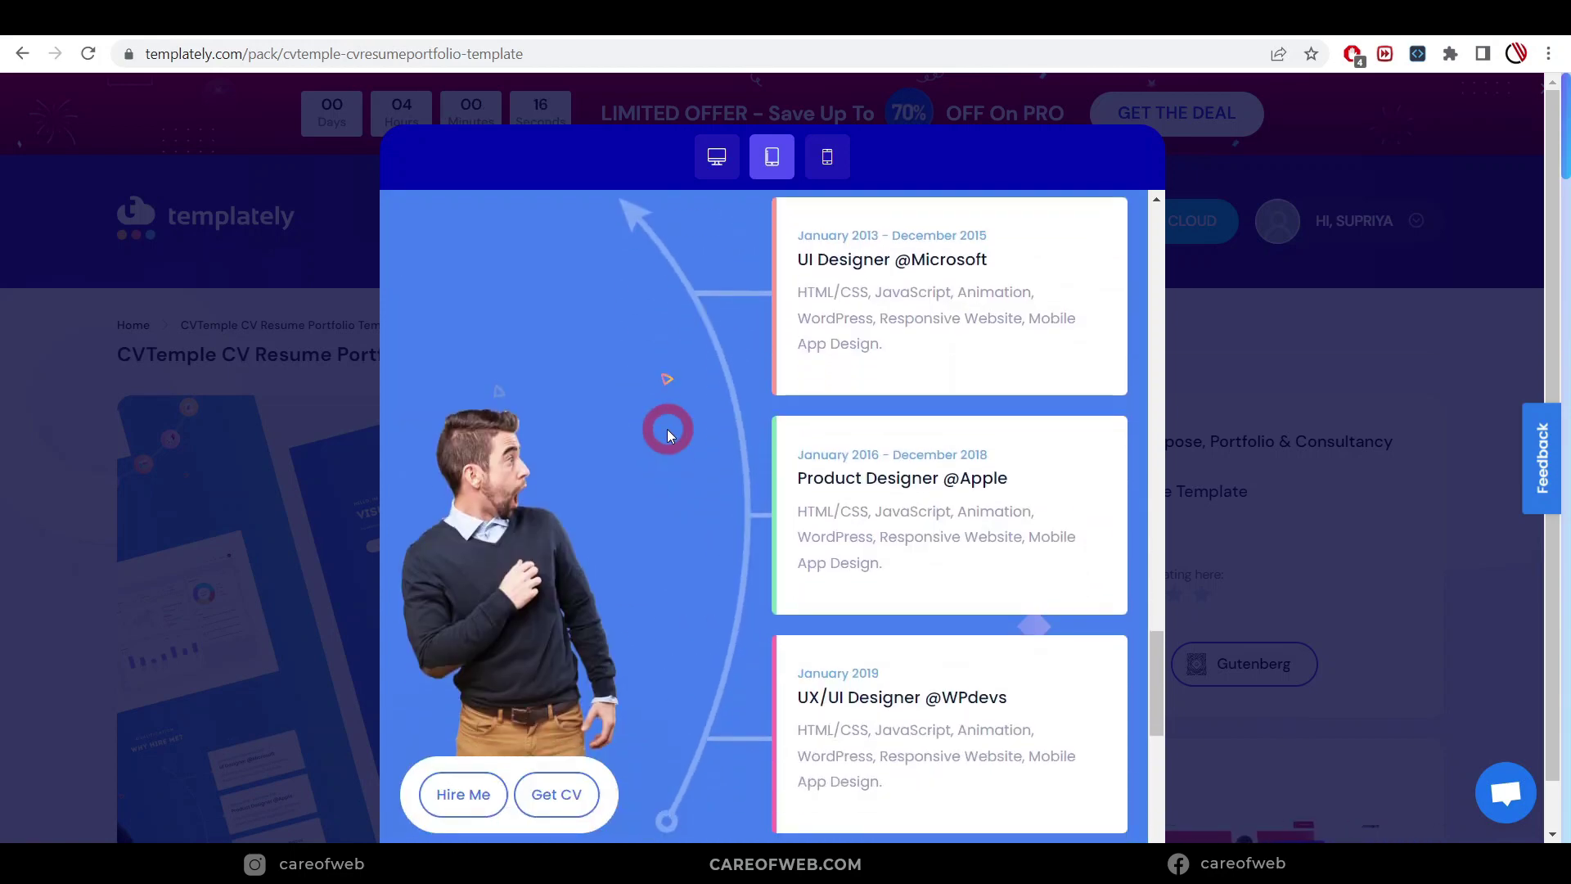
scroll(750, 391, down, 3)
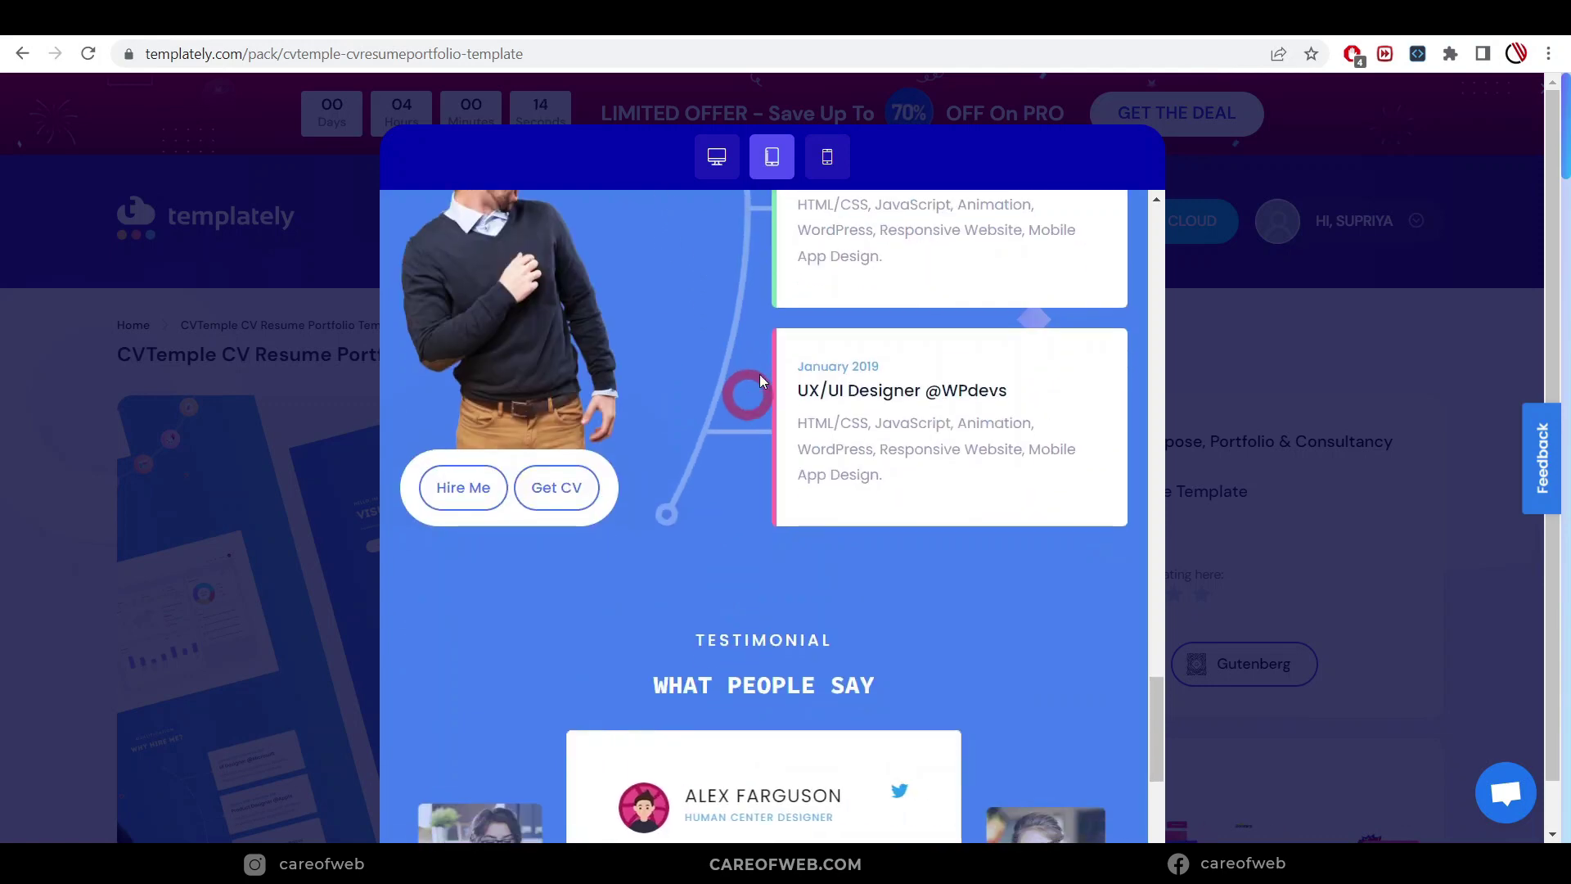
click(829, 169)
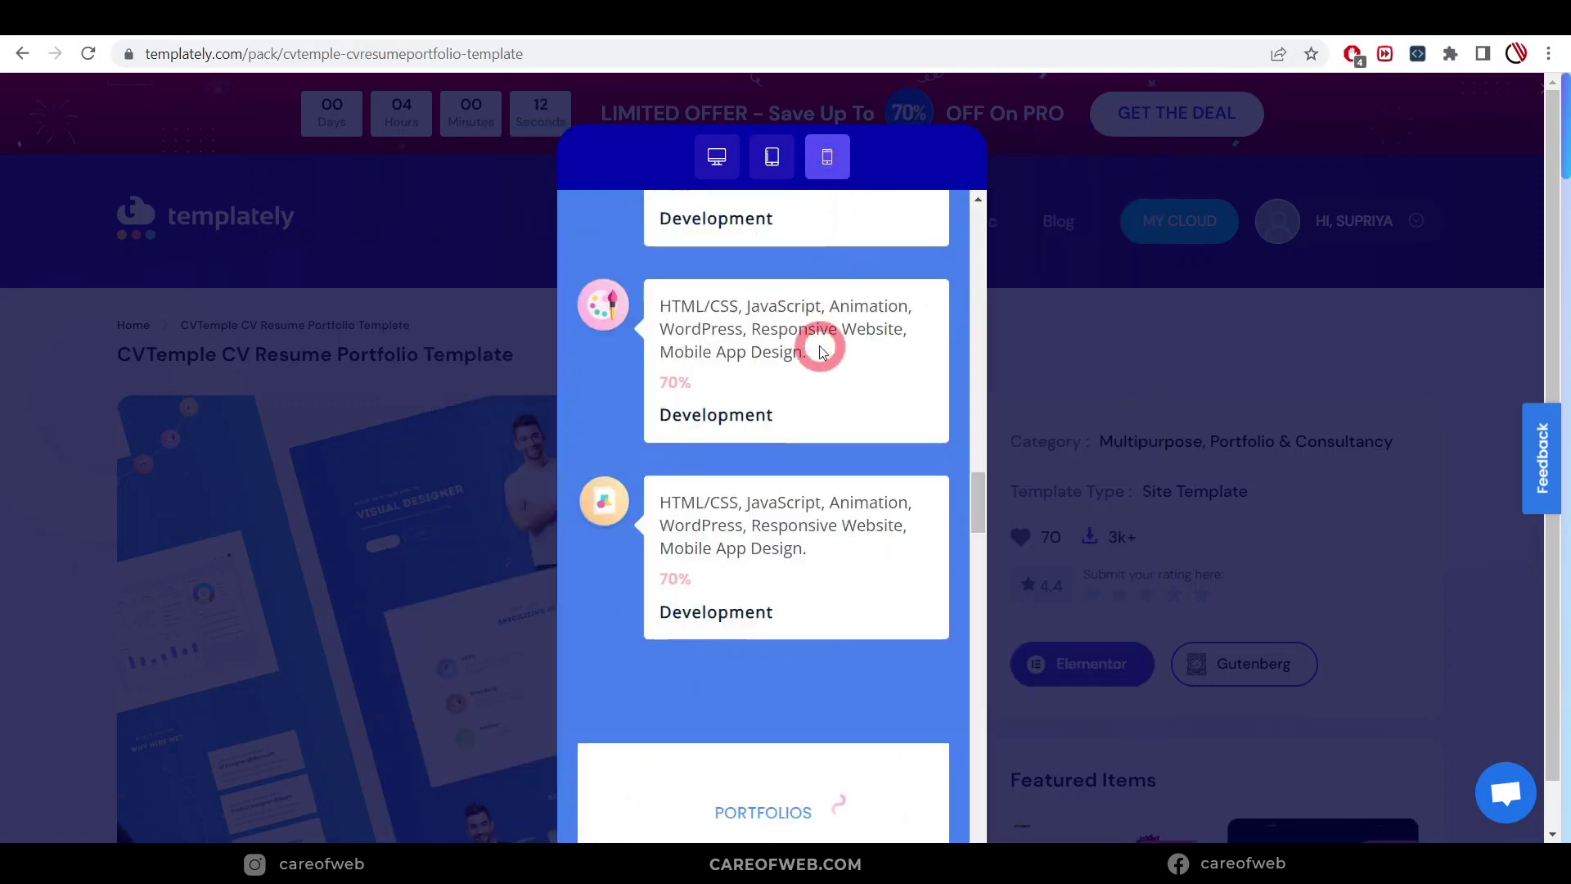
click(773, 163)
click(717, 157)
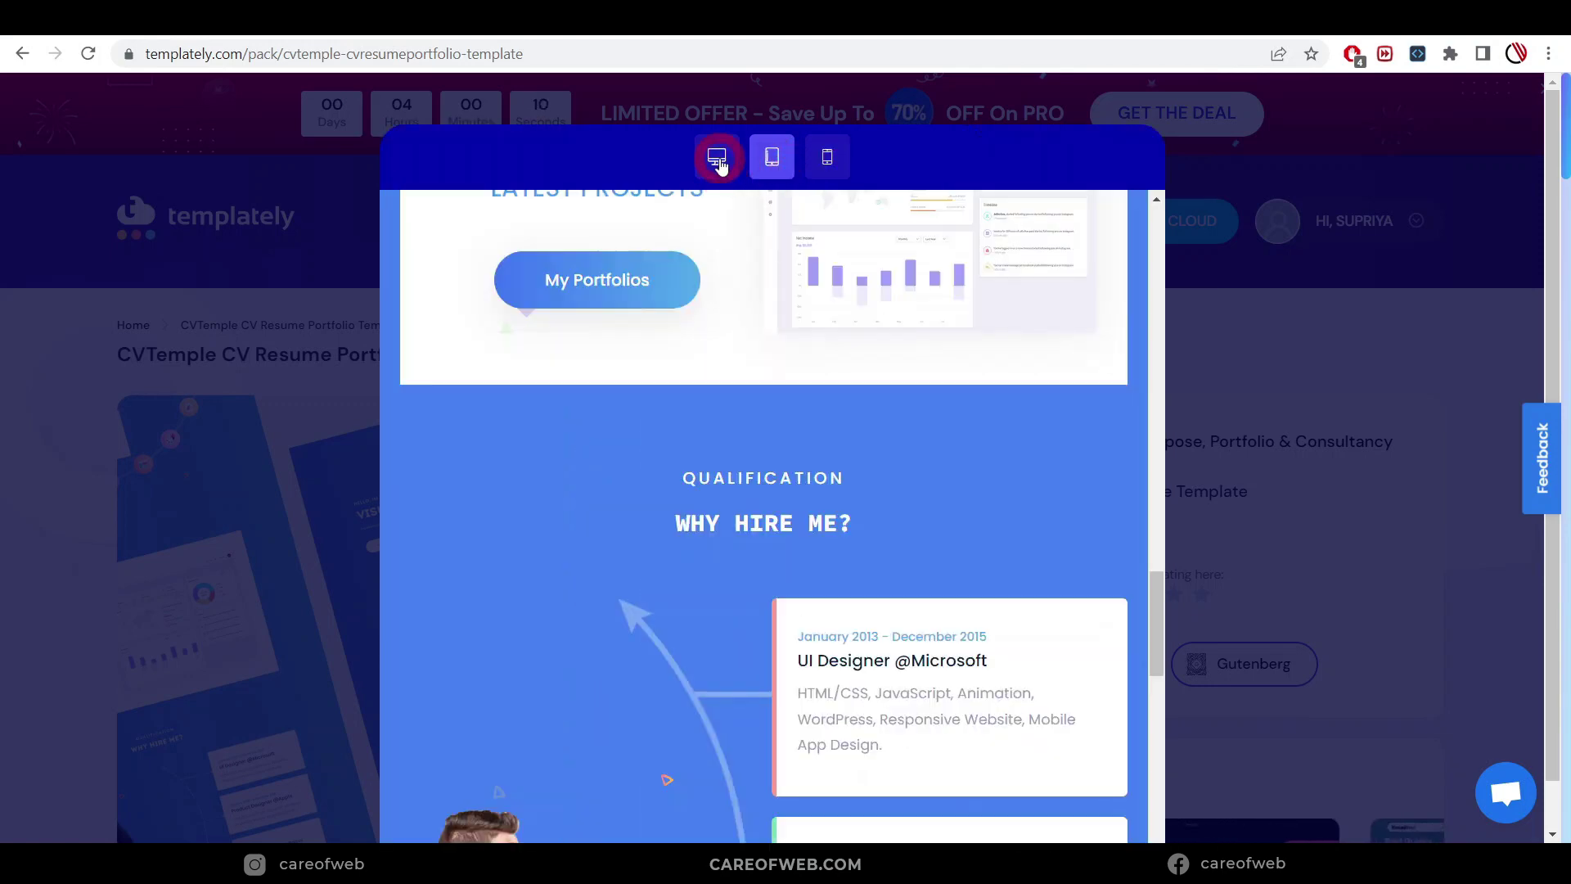
click(730, 444)
scroll(730, 443, up, 15)
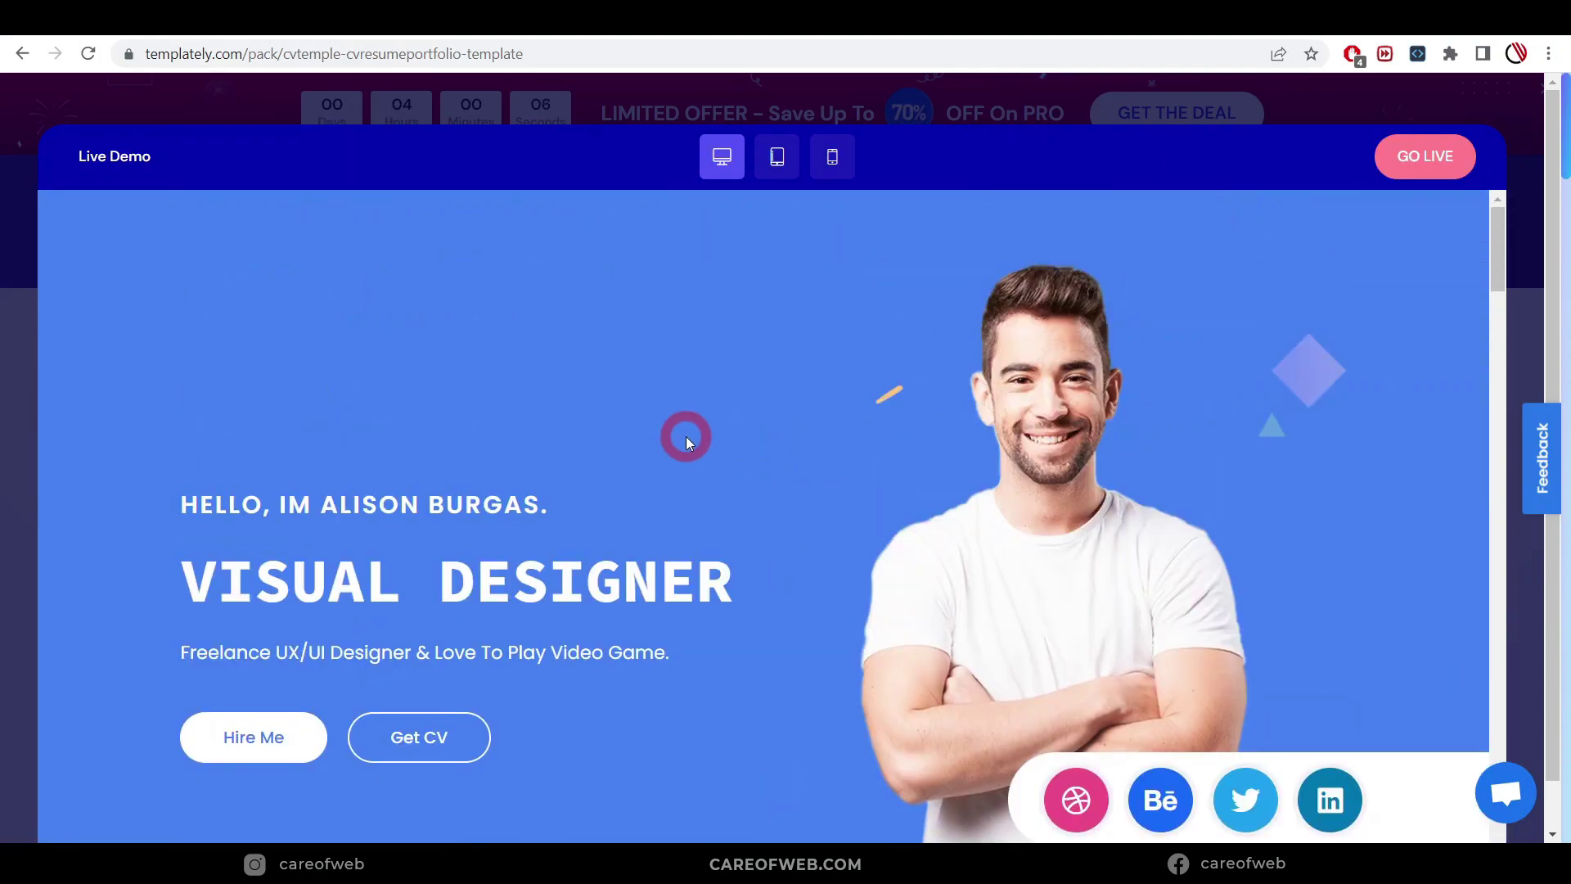
scroll(686, 440, down, 2)
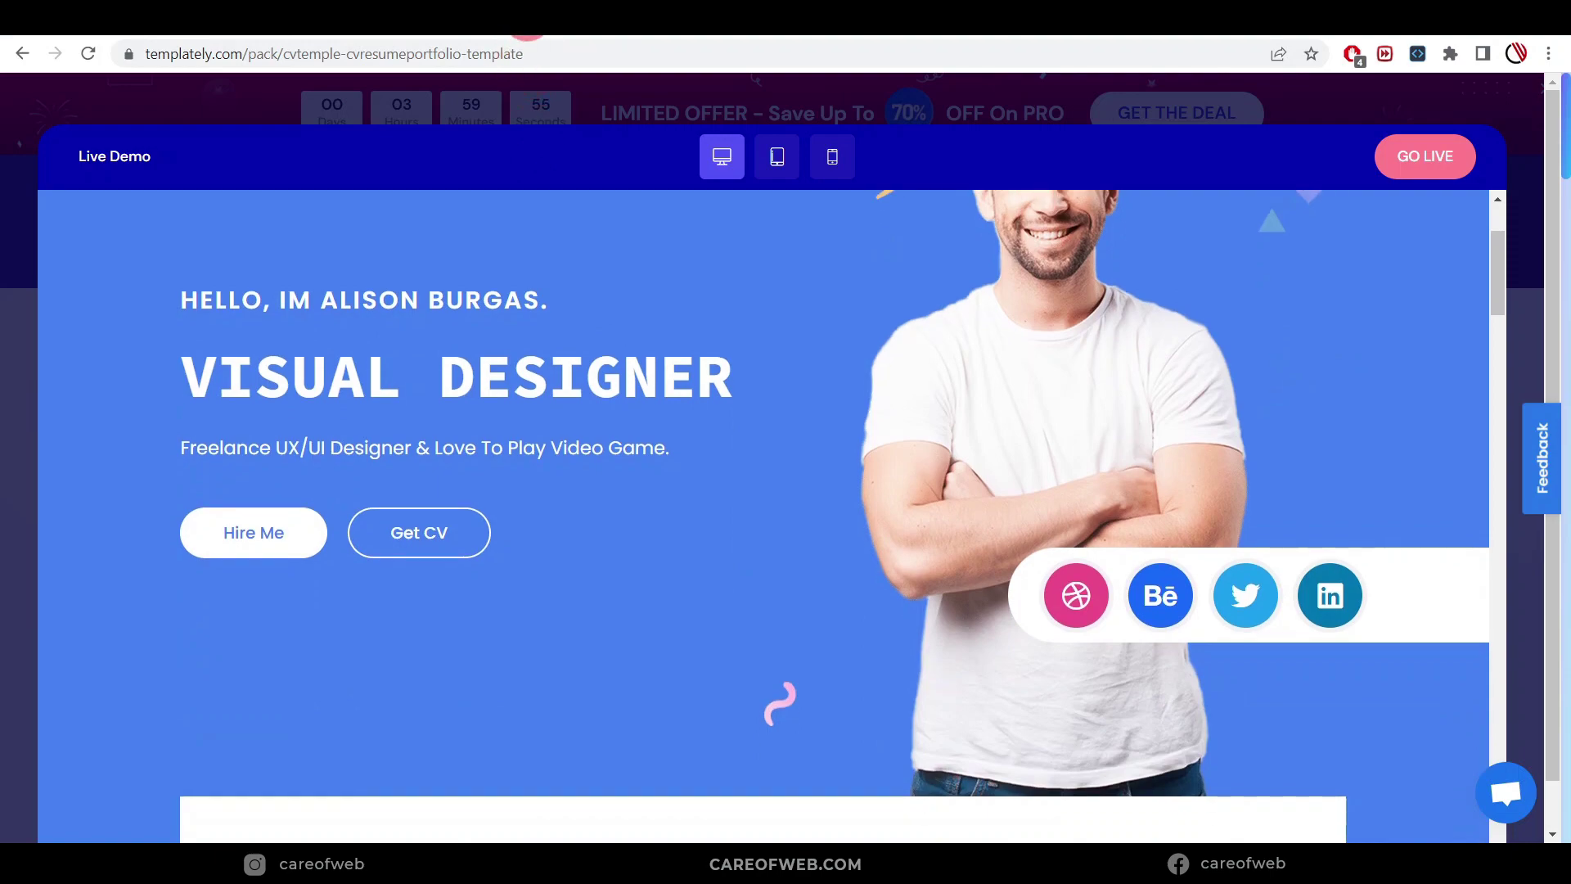
Switch to the Unigency agency template's live demo and look through its home page and services section.
click(543, 20)
scroll(717, 444, down, 8)
scroll(717, 449, down, 6)
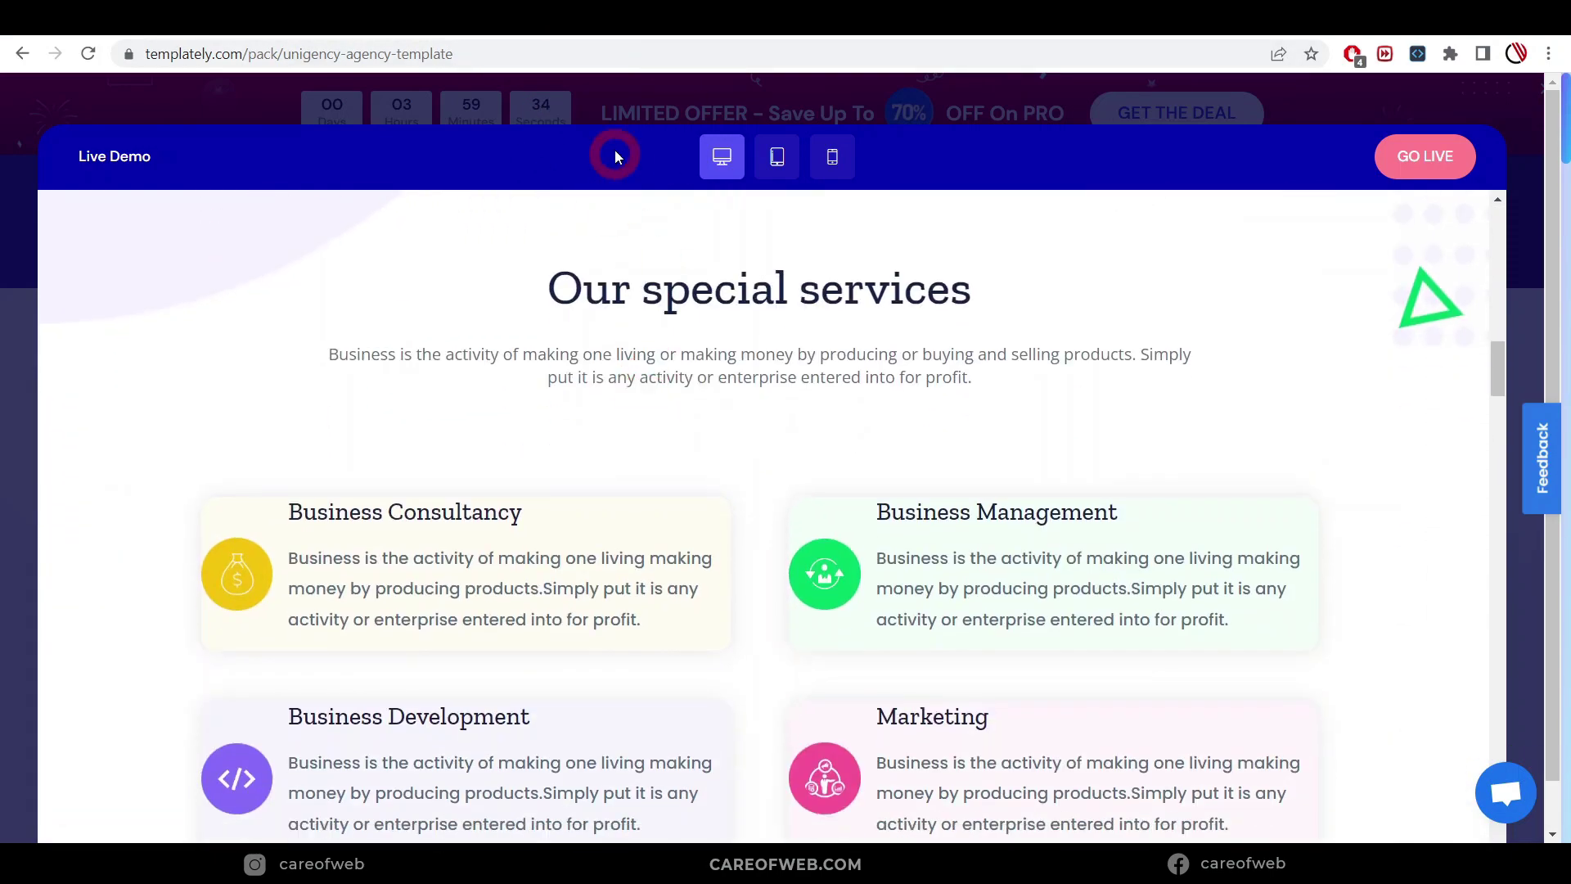
Switch to the interior design WordPress template's live demo and look over its hero and statistics sections.
click(656, 21)
scroll(710, 388, up, 8)
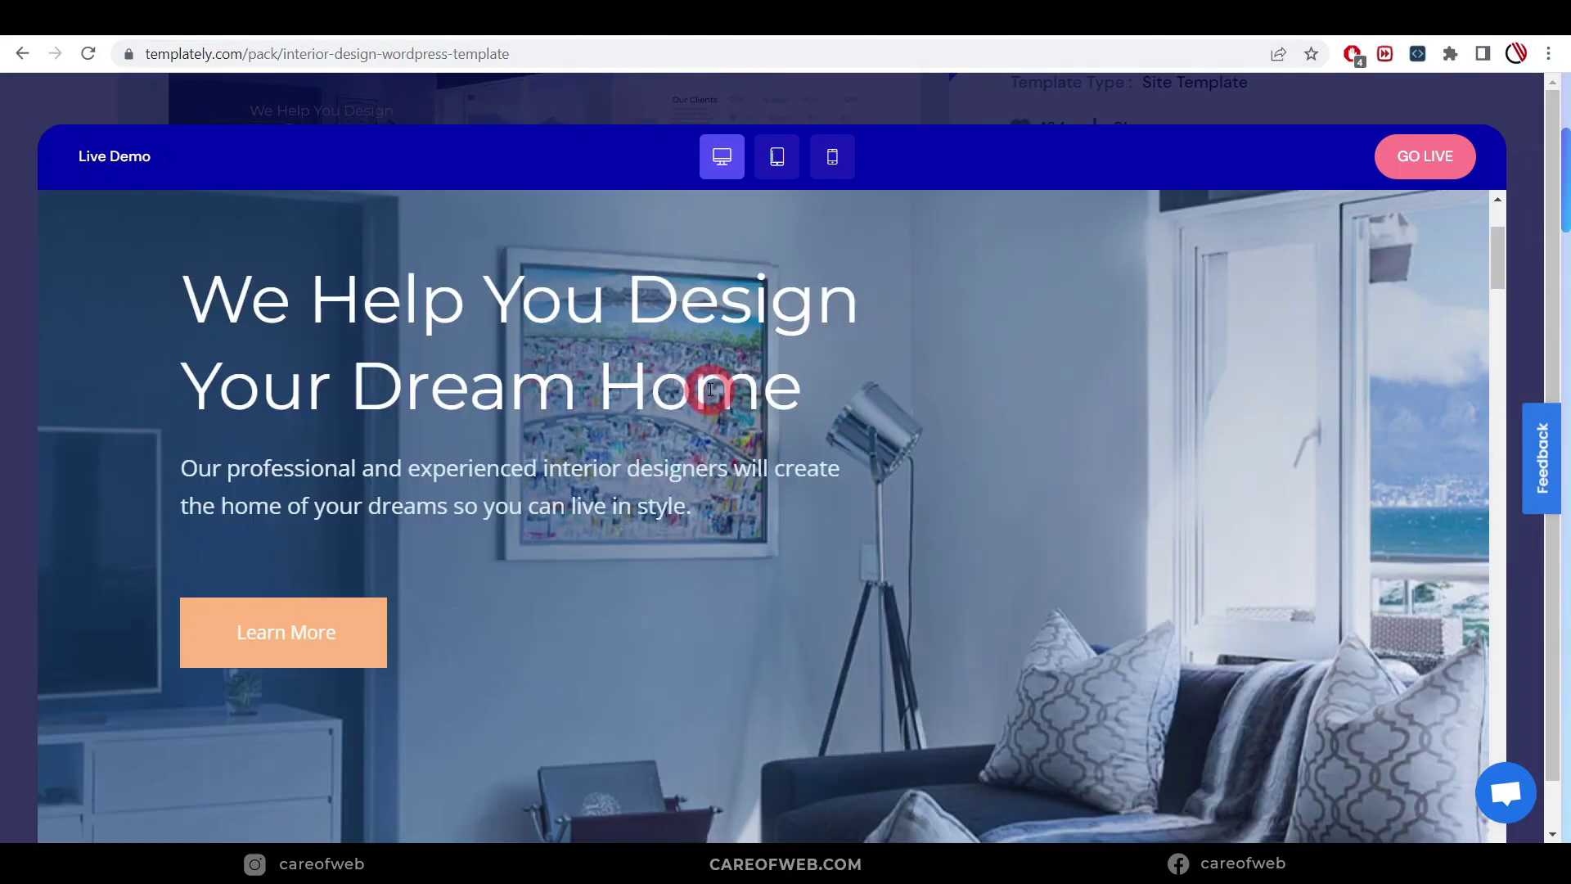
scroll(724, 394, down, 5)
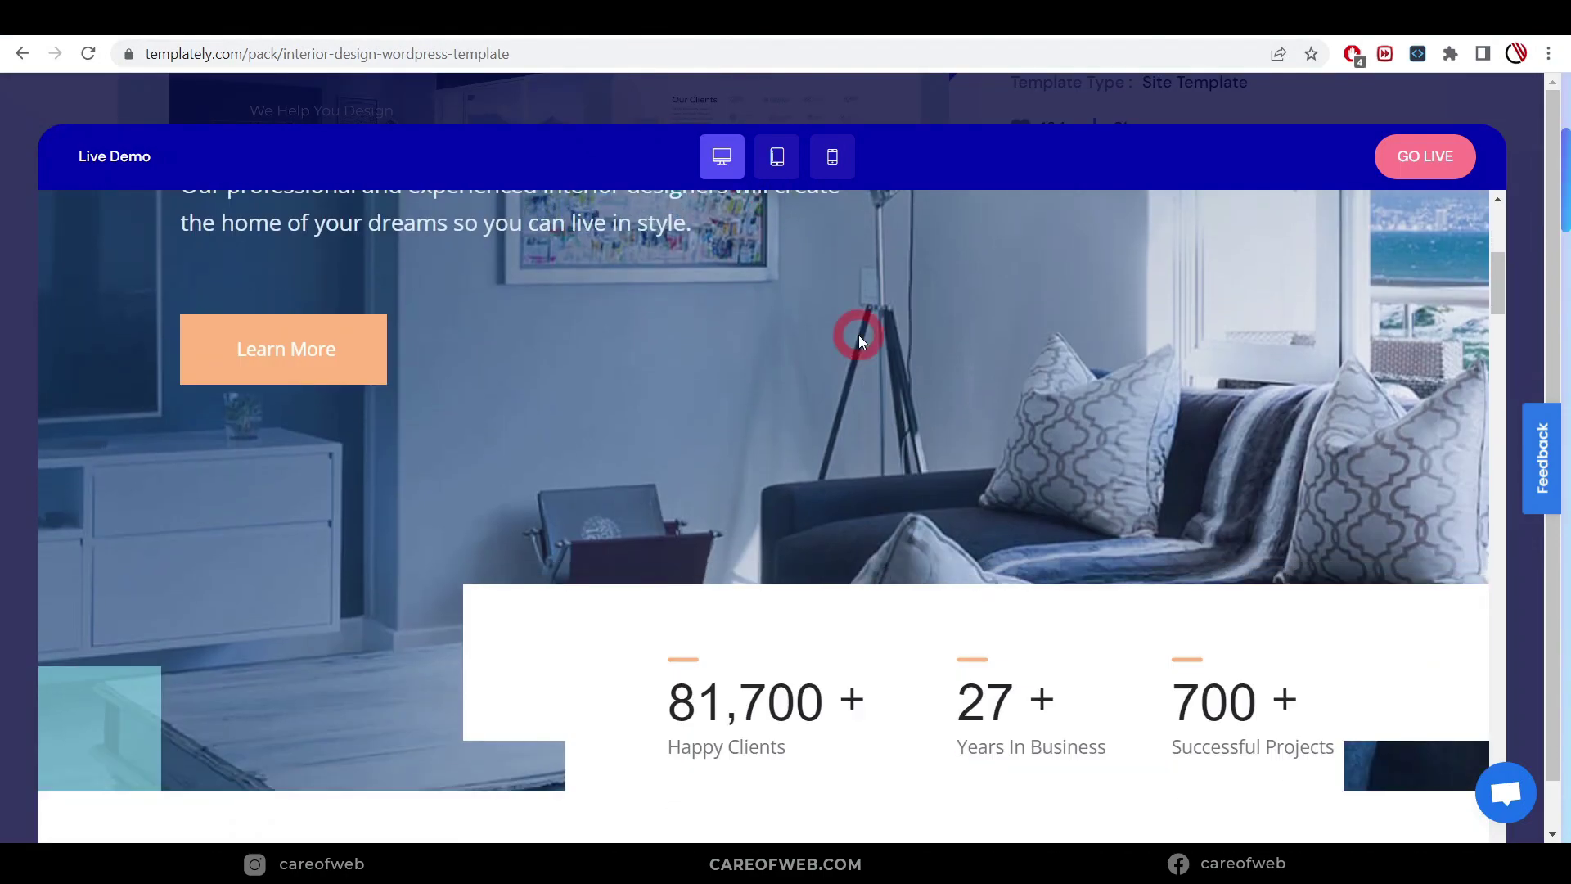
scroll(858, 337, up, 5)
scroll(859, 337, down, 2)
Switch to the Black Friday starter template's live demo and skim its special offers and sale products.
click(792, 16)
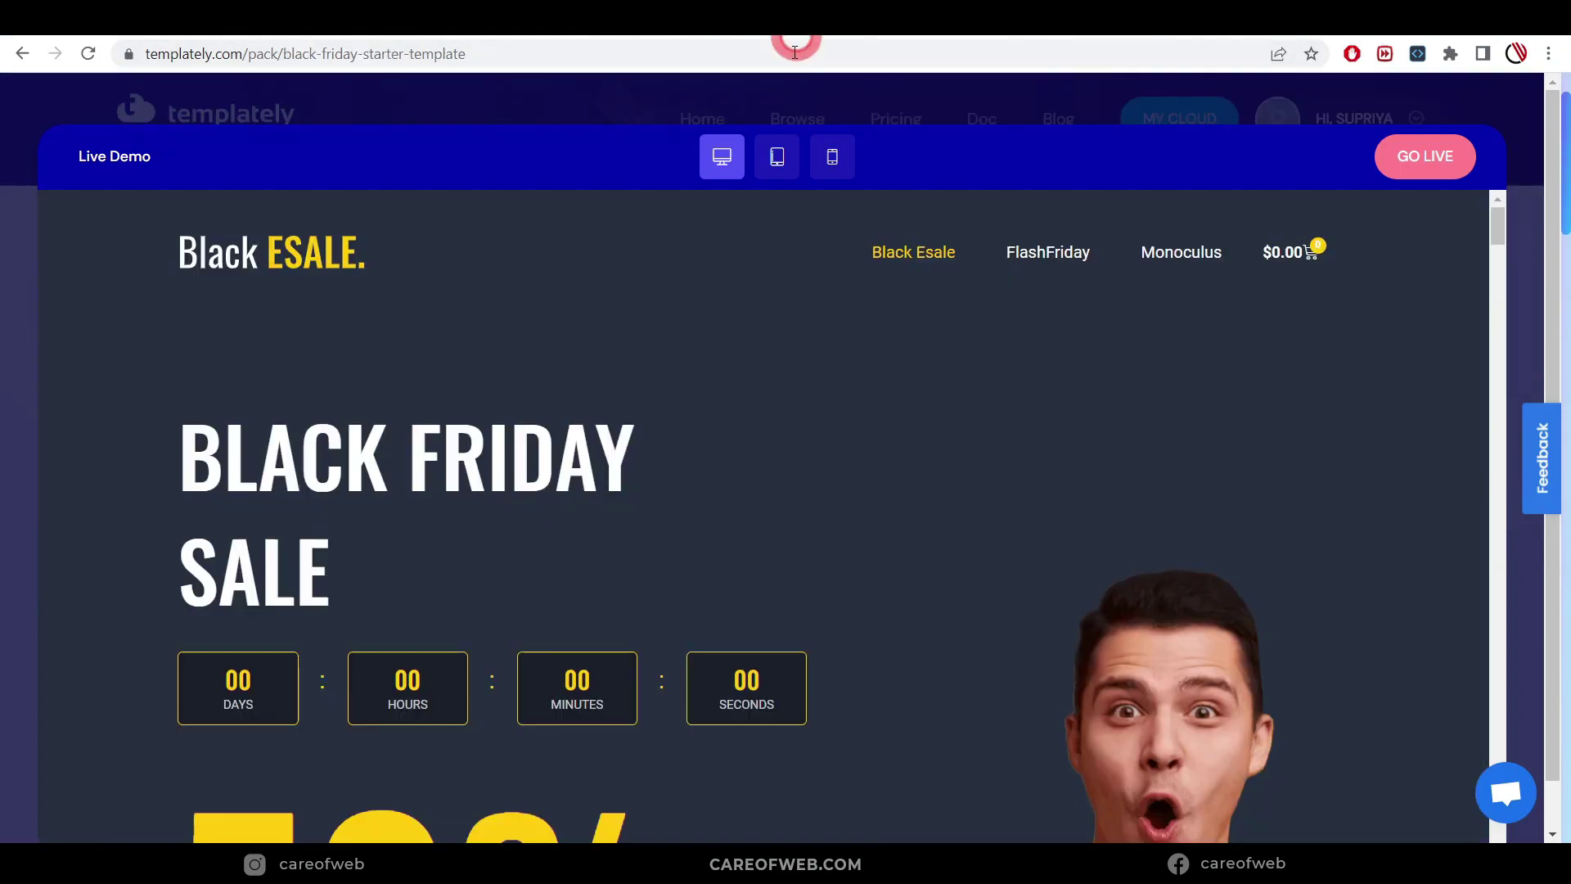
scroll(827, 382, down, 5)
scroll(906, 403, down, 15)
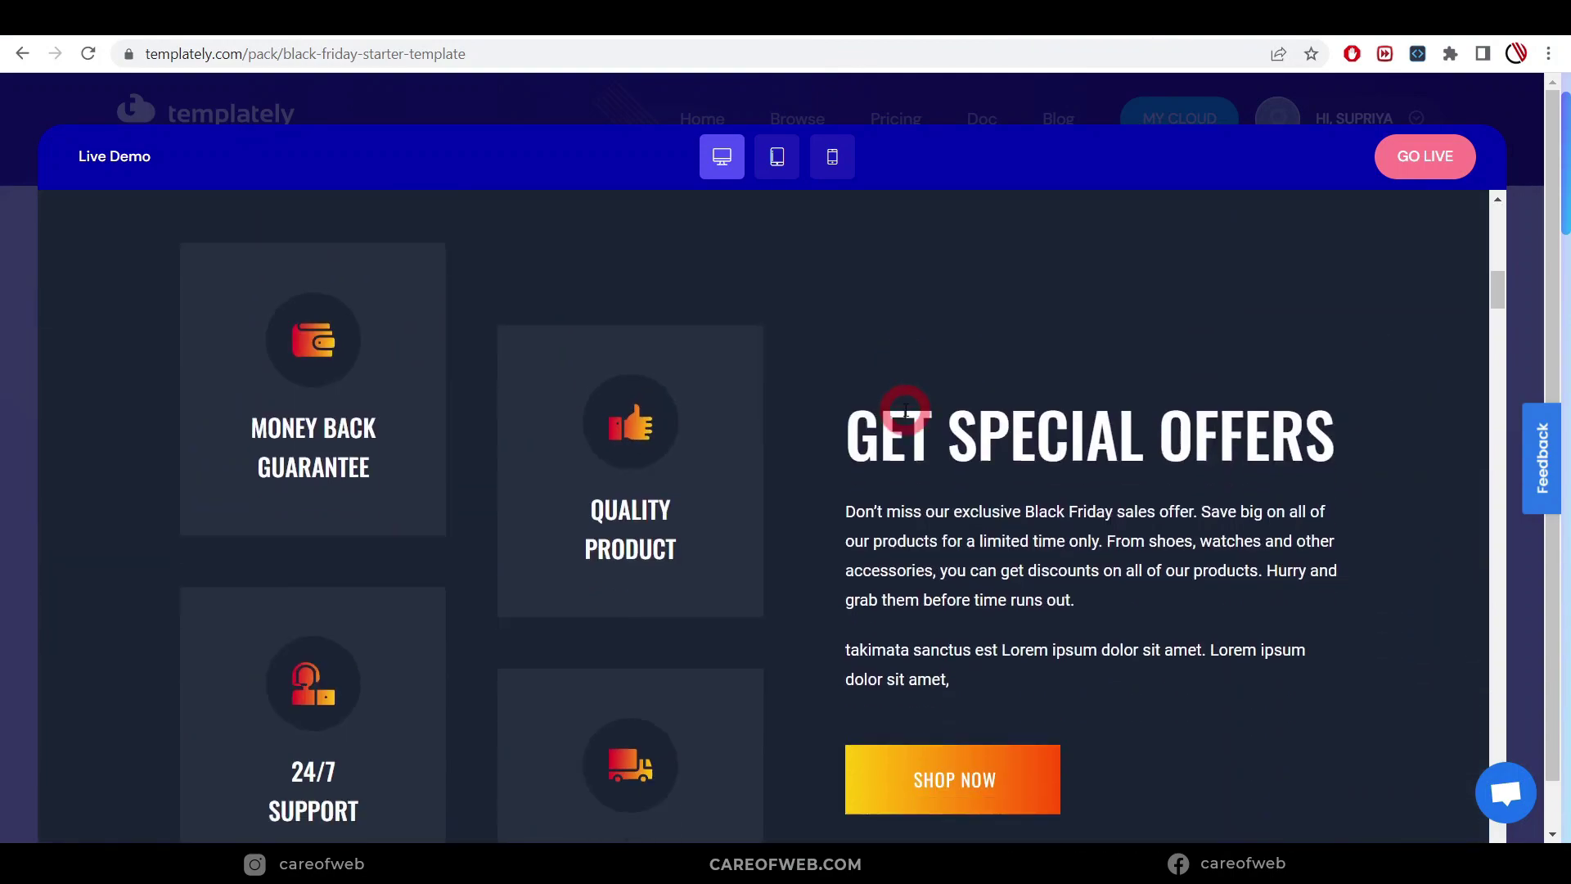
scroll(897, 451, up, 3)
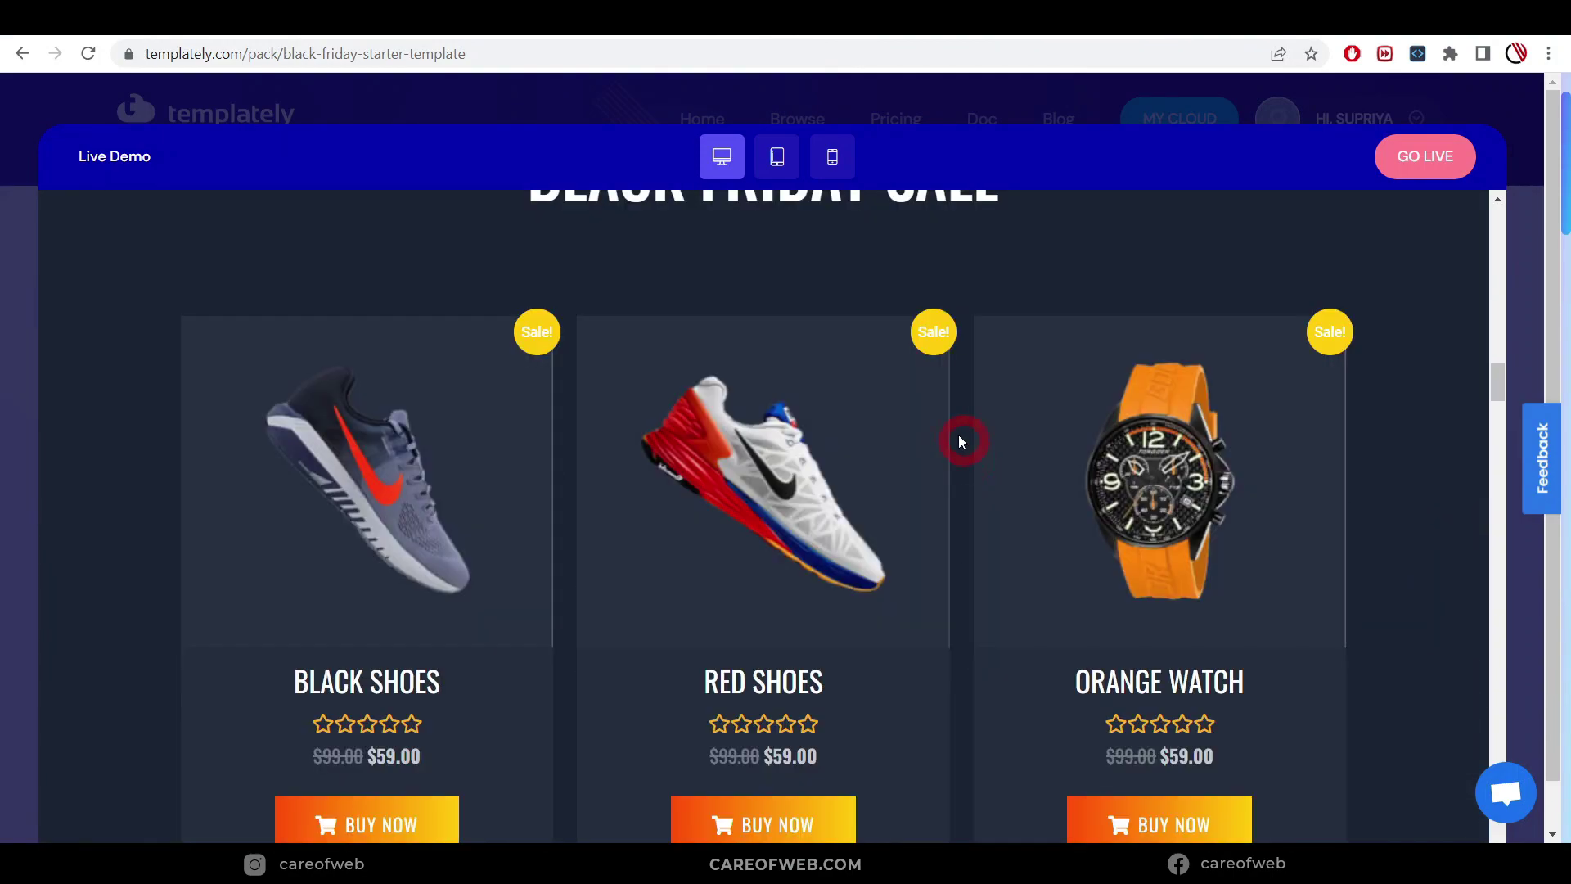
Switch to the Halloween Party template's live demo and look over its hero and illustration.
click(948, 35)
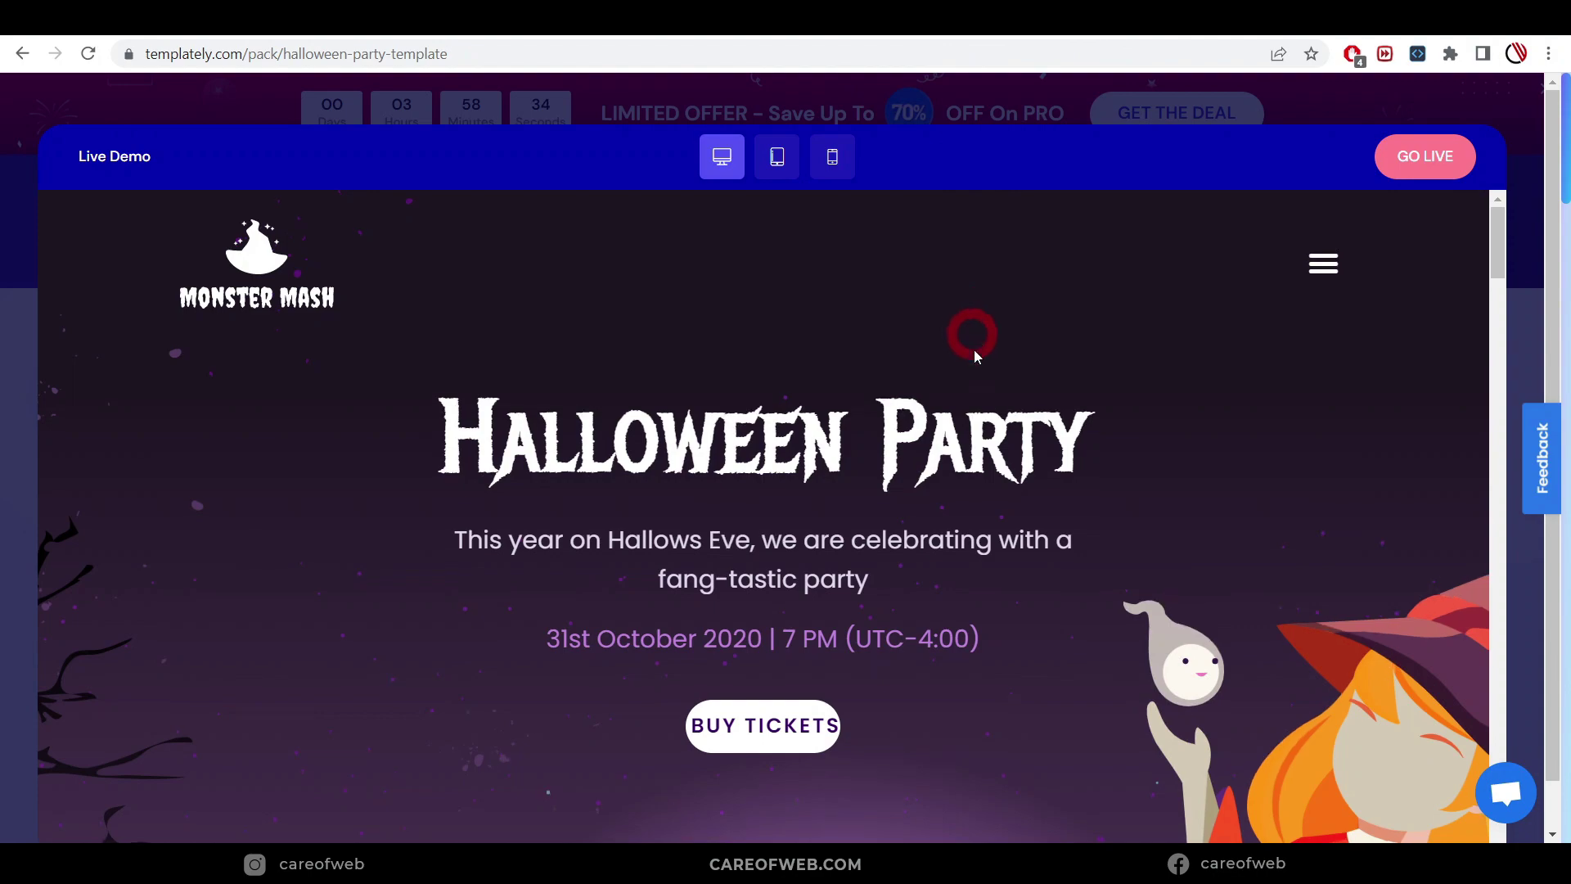
scroll(971, 337, down, 10)
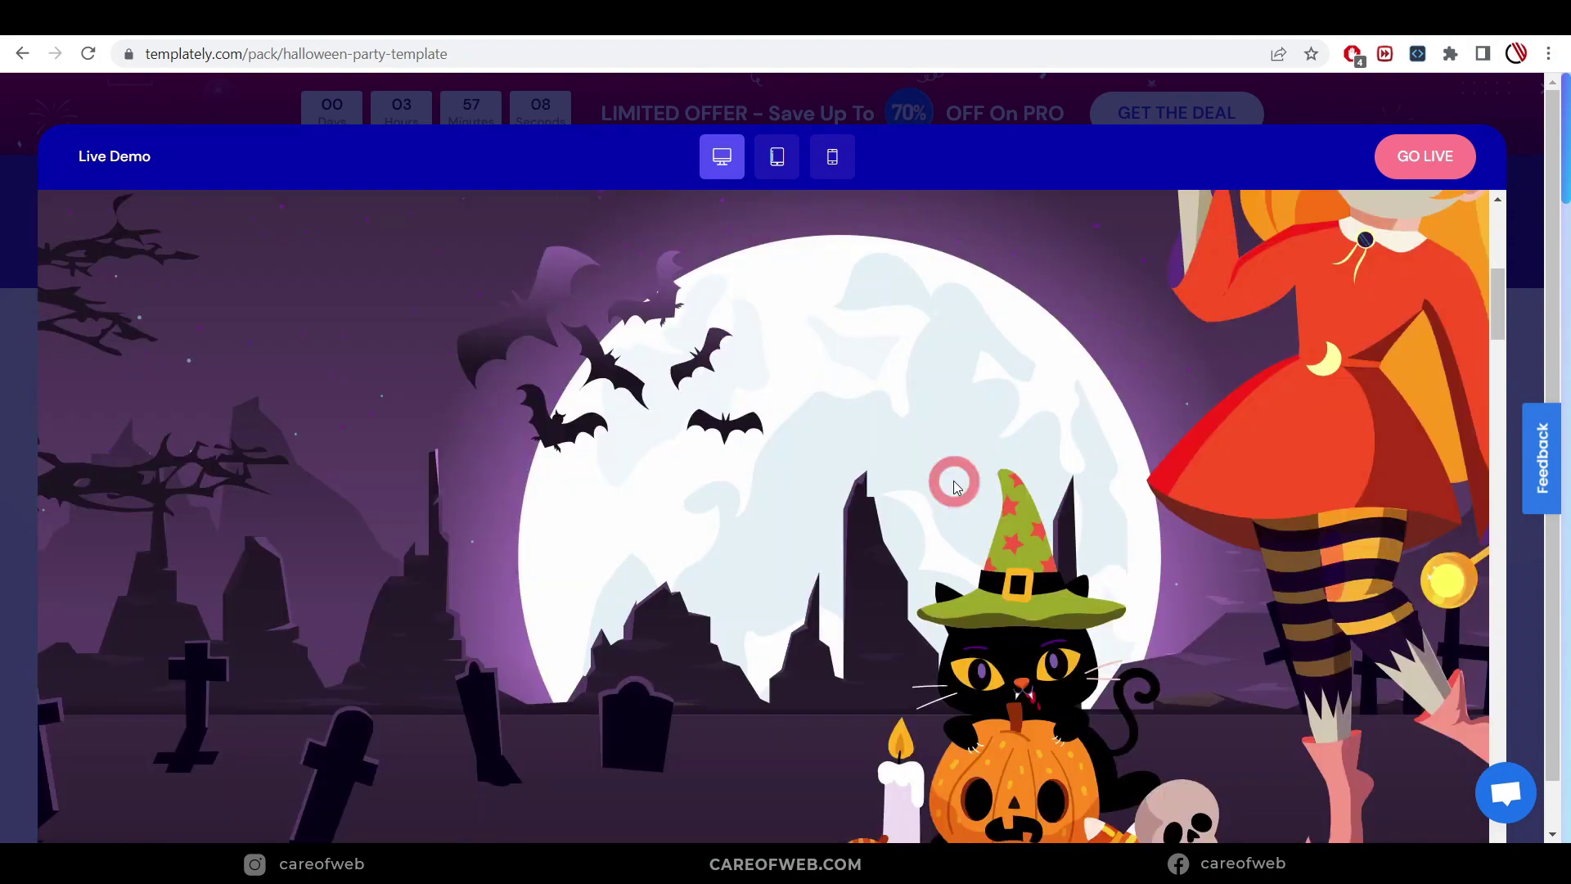
scroll(955, 486, down, 1)
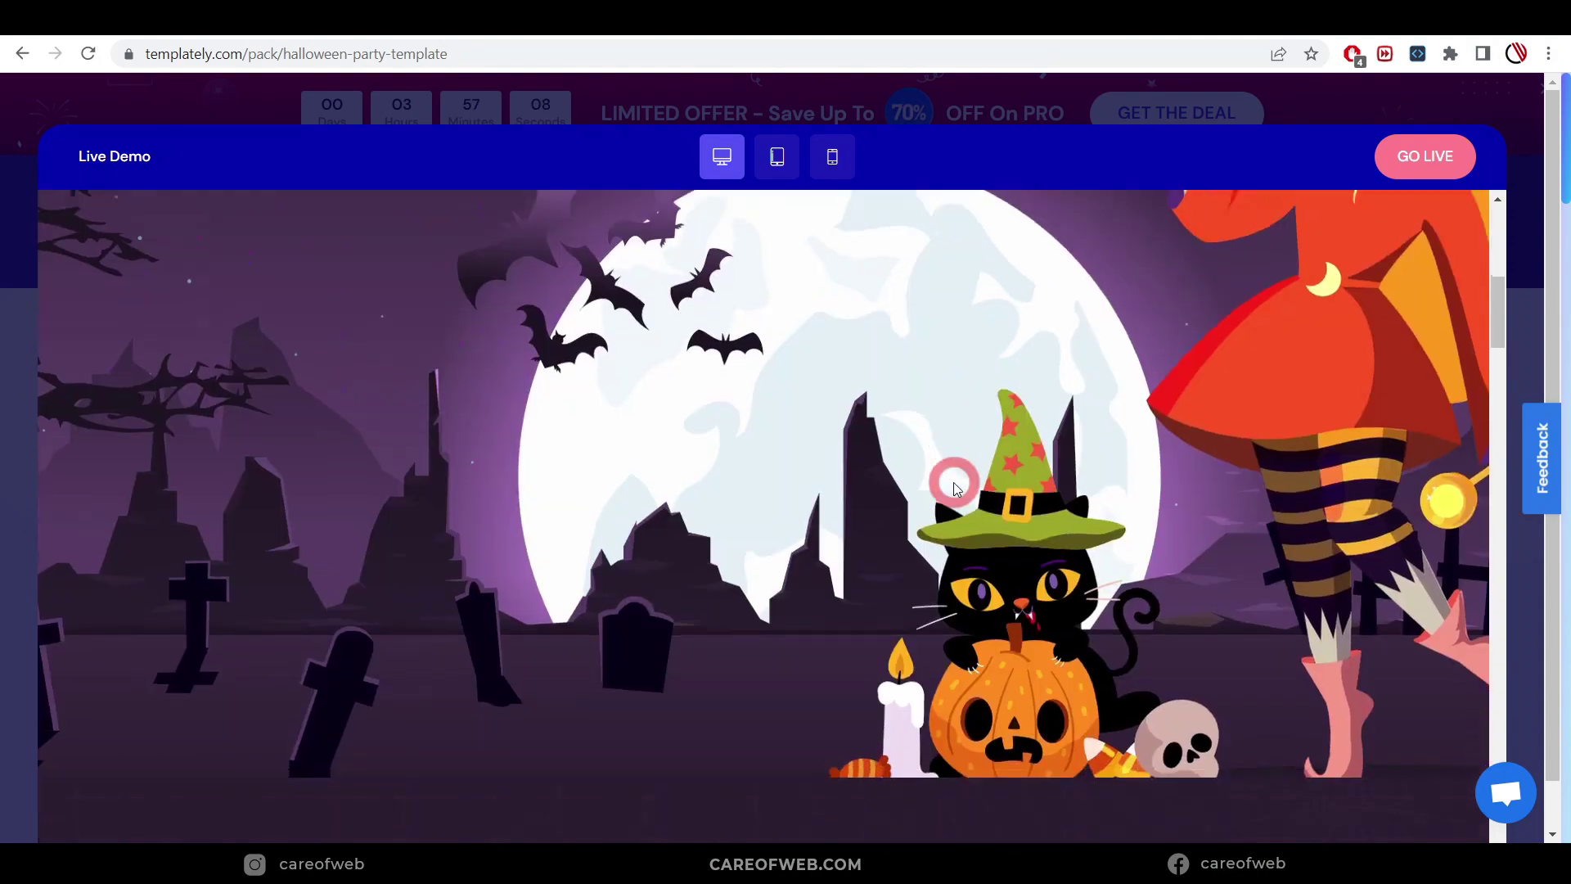
Switch to the Blog Metro template's live demo and examine its featured post and article grid in desktop view.
click(1077, 36)
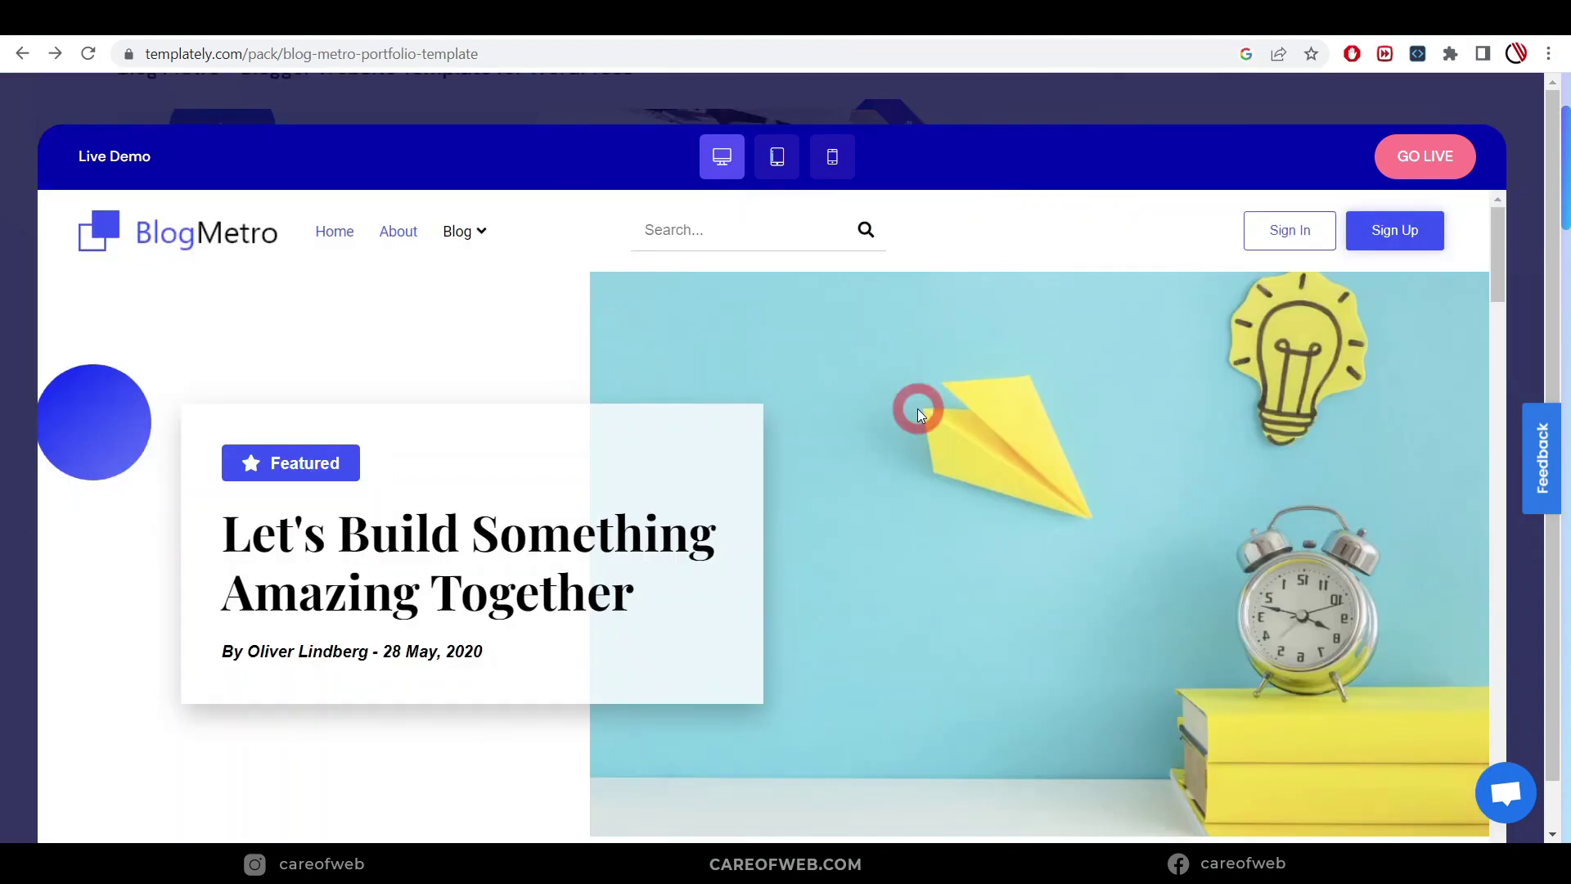
scroll(918, 413, down, 10)
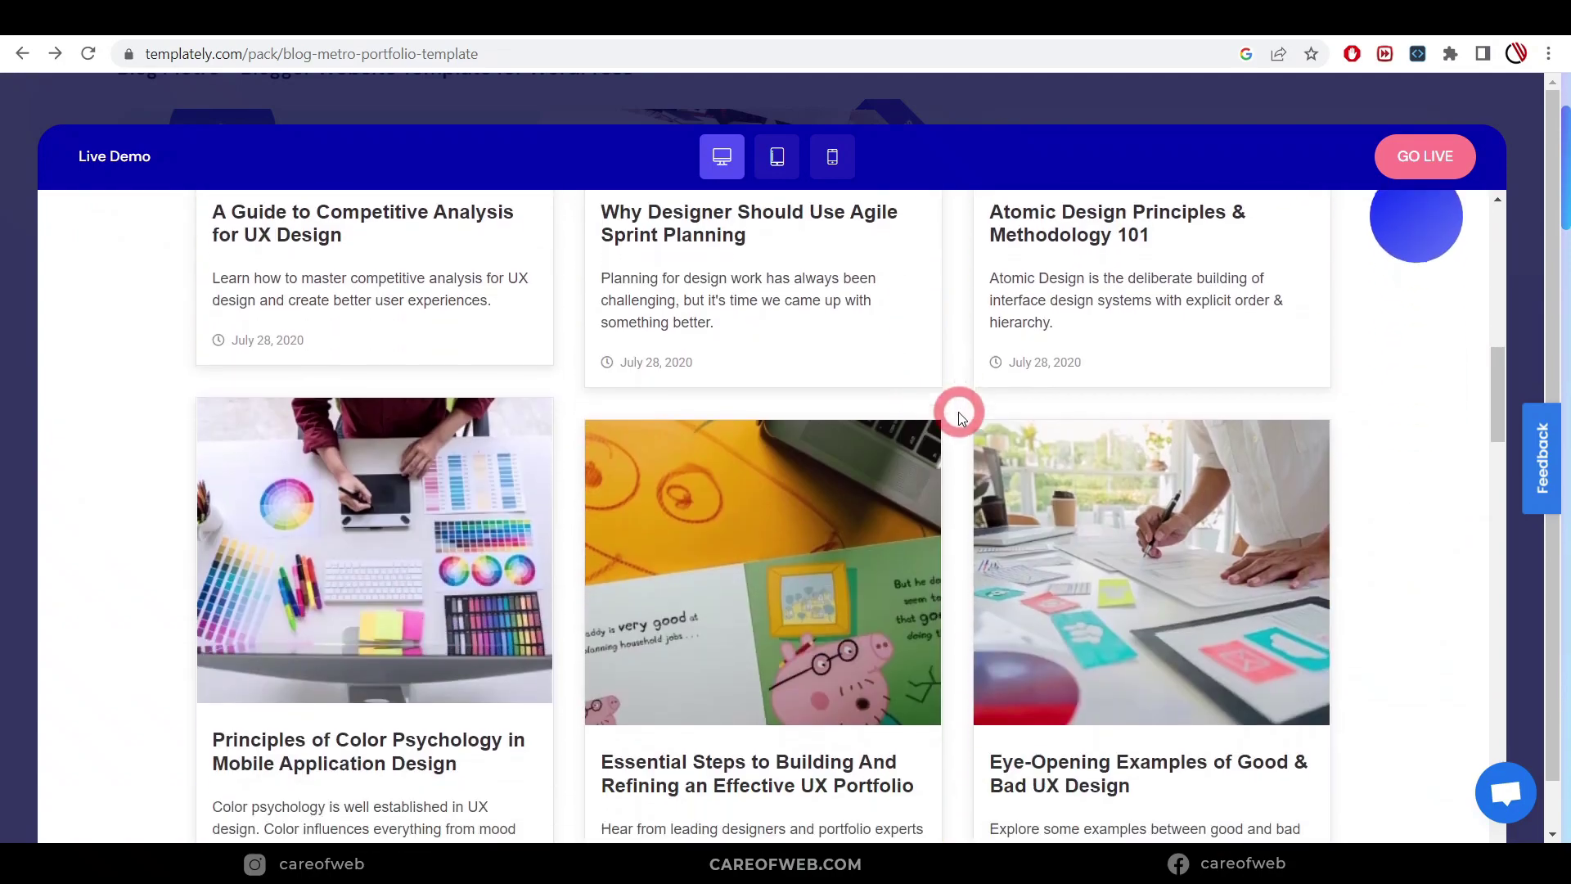
scroll(959, 411, down, 3)
scroll(961, 441, up, 9)
scroll(964, 458, down, 3)
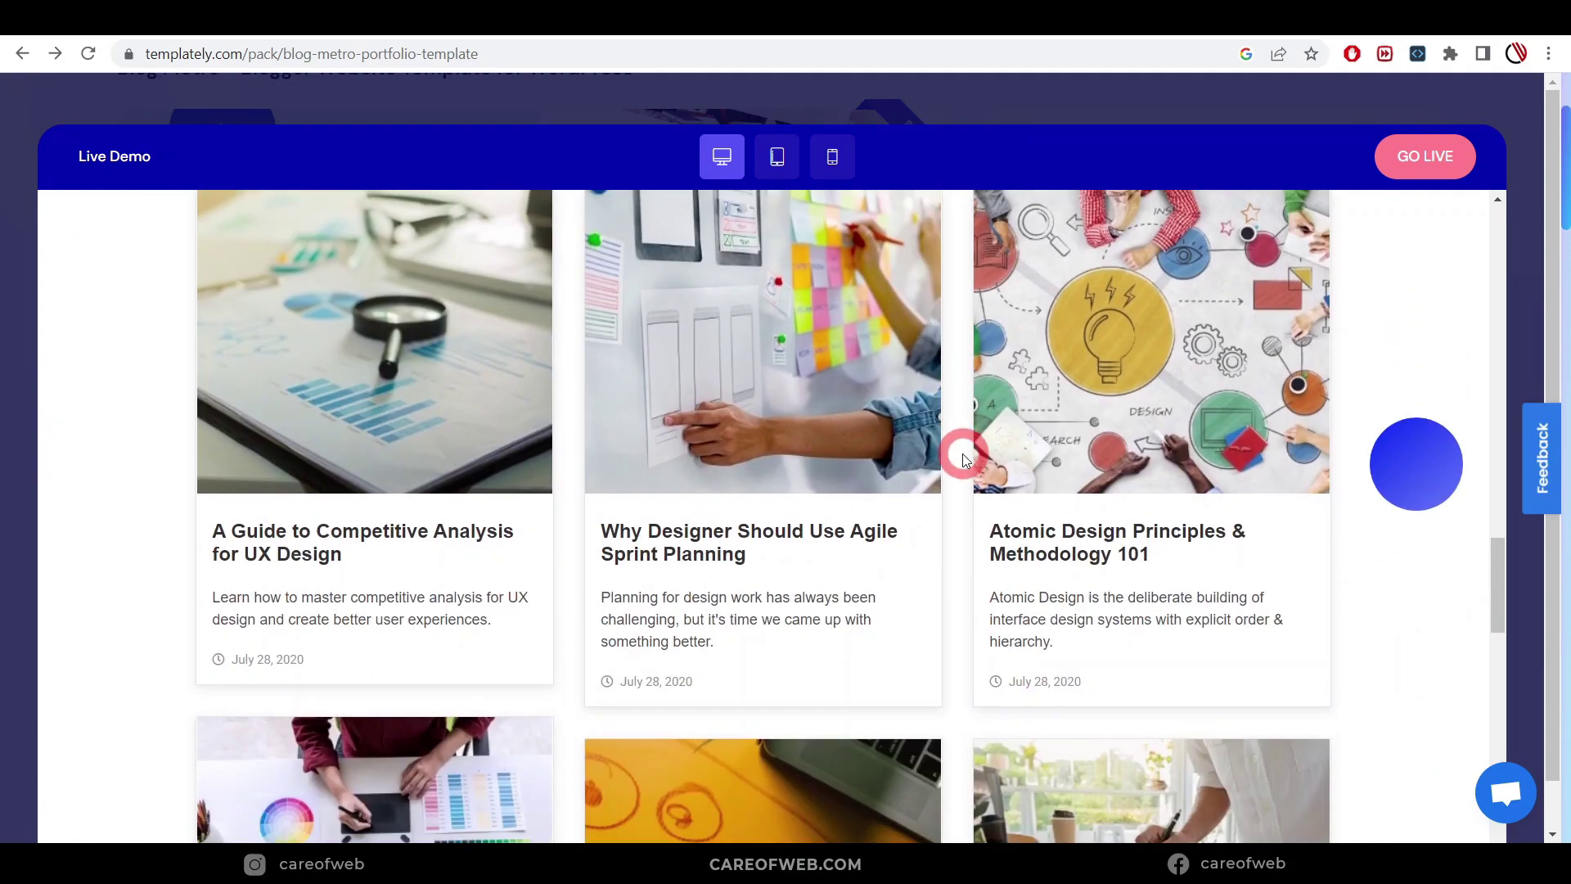
scroll(963, 460, down, 9)
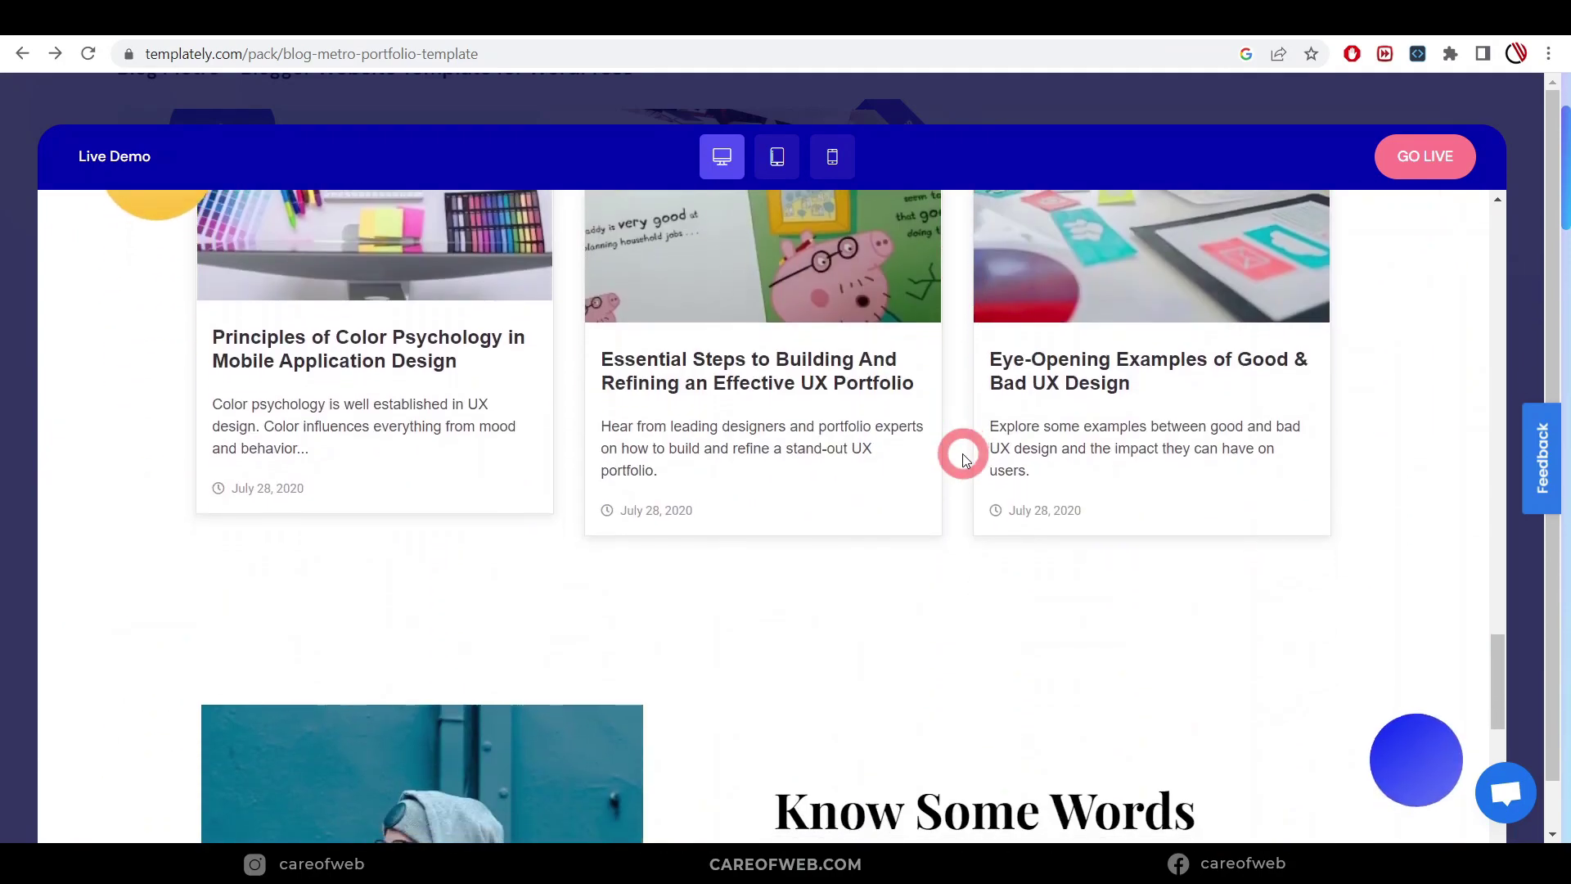
scroll(963, 460, down, 10)
scroll(963, 460, up, 12)
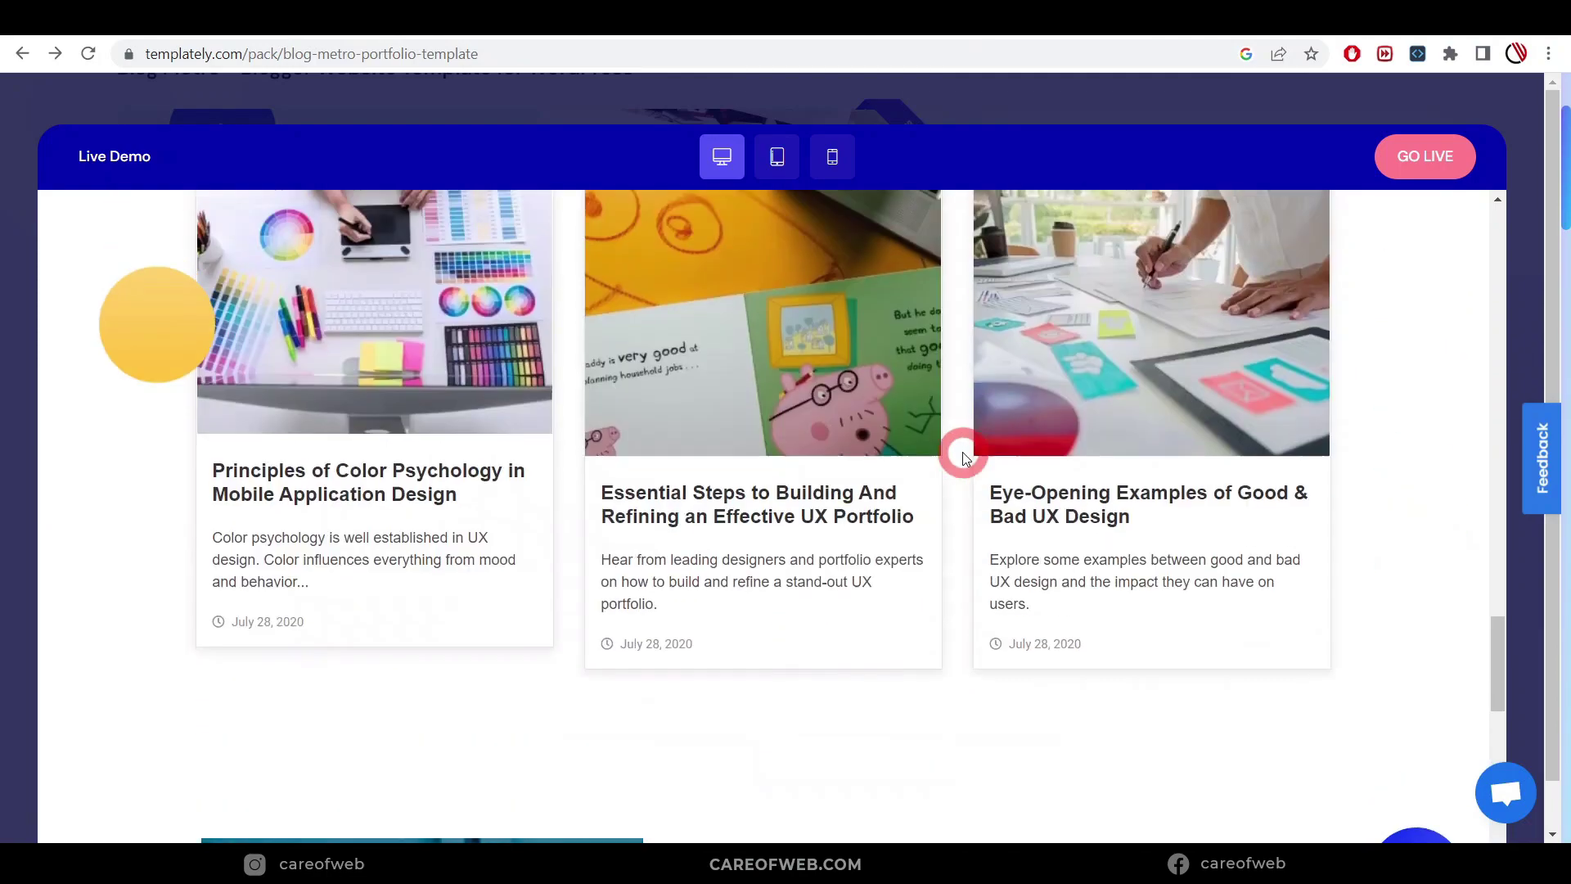
scroll(963, 460, up, 8)
scroll(963, 459, down, 11)
scroll(963, 460, up, 12)
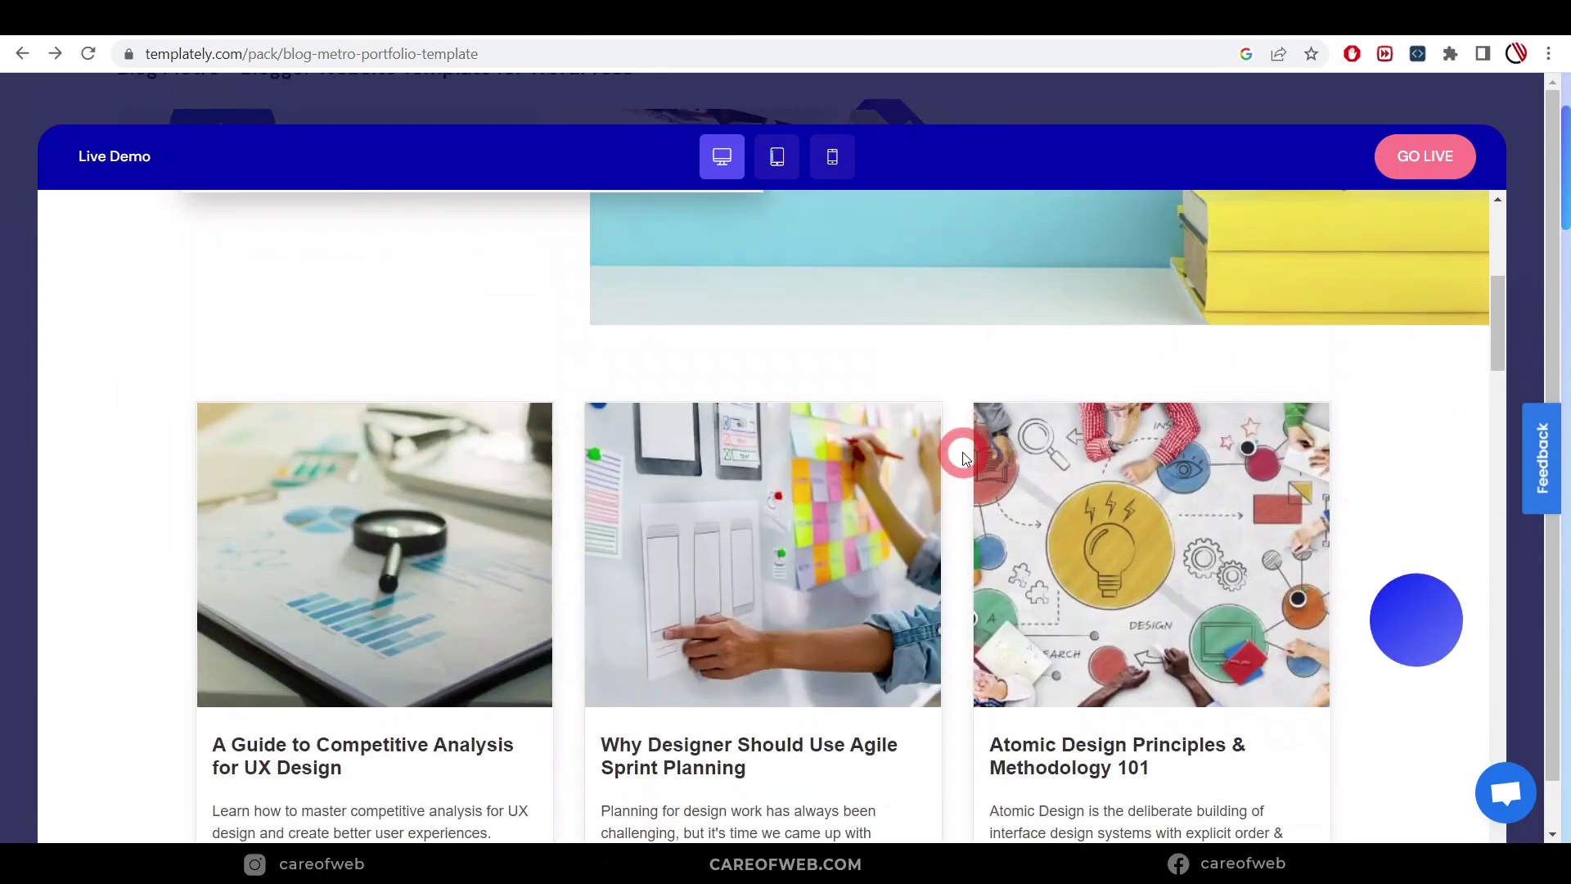
Check the Blog Metro live demo in the tablet and mobile previews, and return to the desktop preview.
click(778, 158)
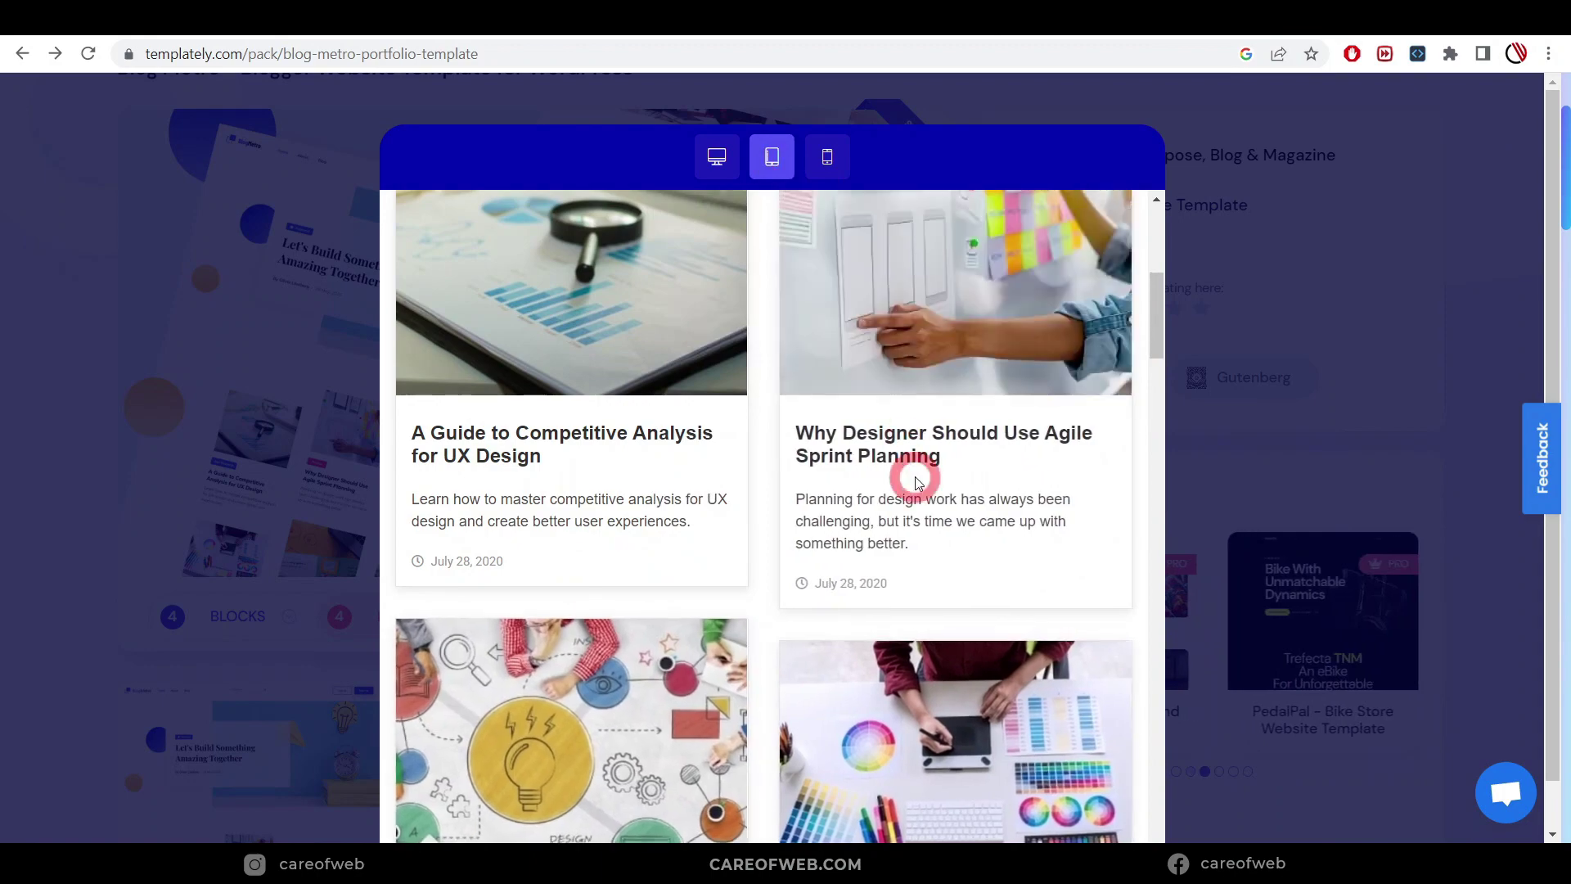
click(826, 158)
drag(977, 252, 970, 332)
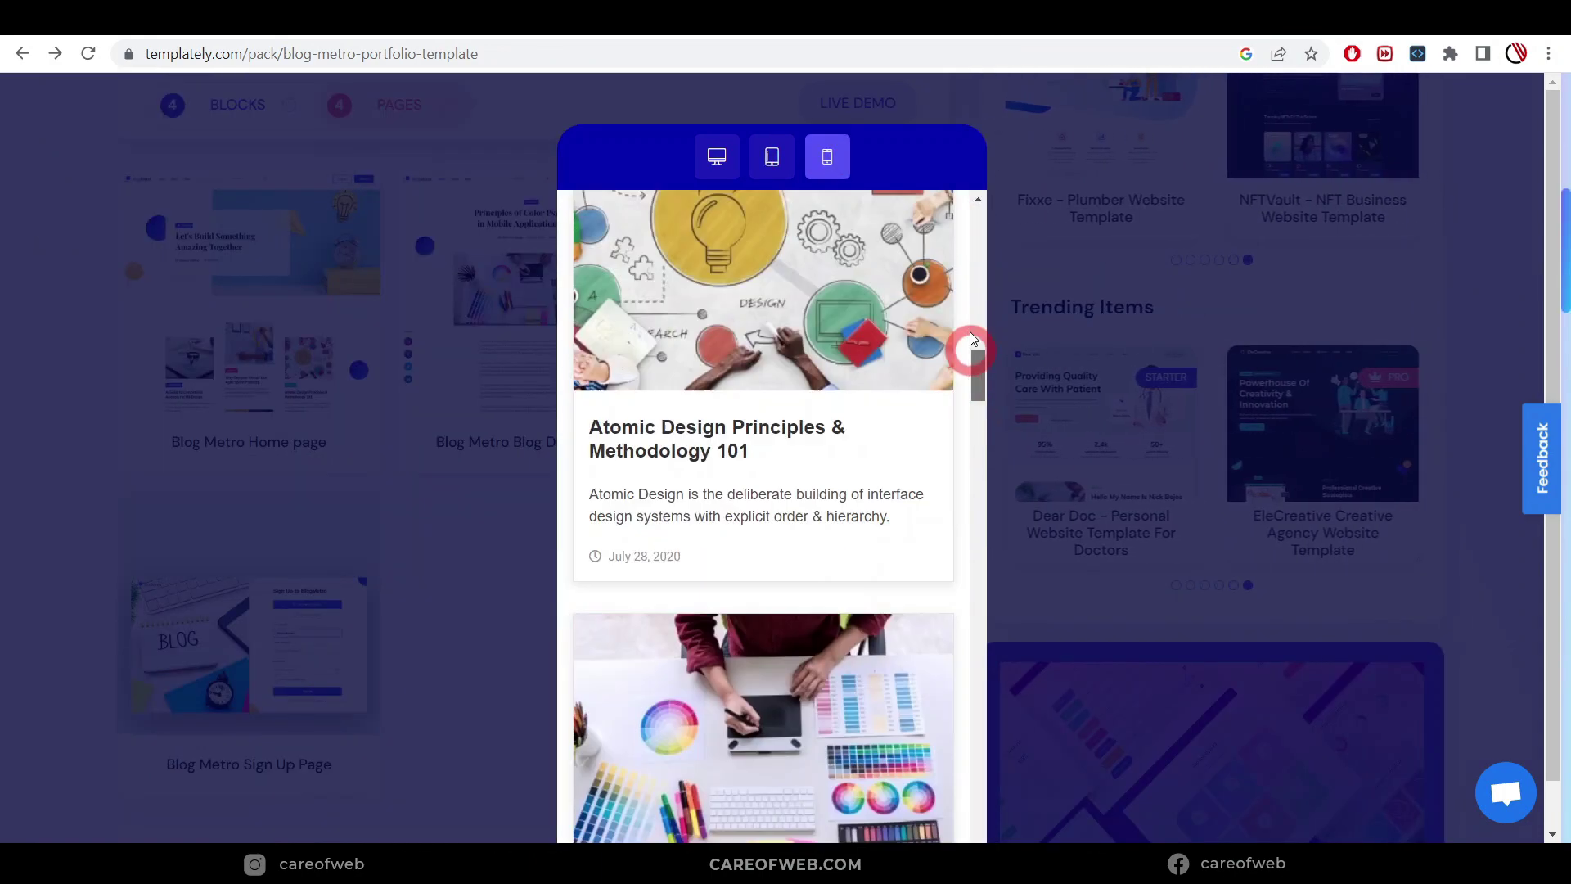
scroll(823, 455, up, 10)
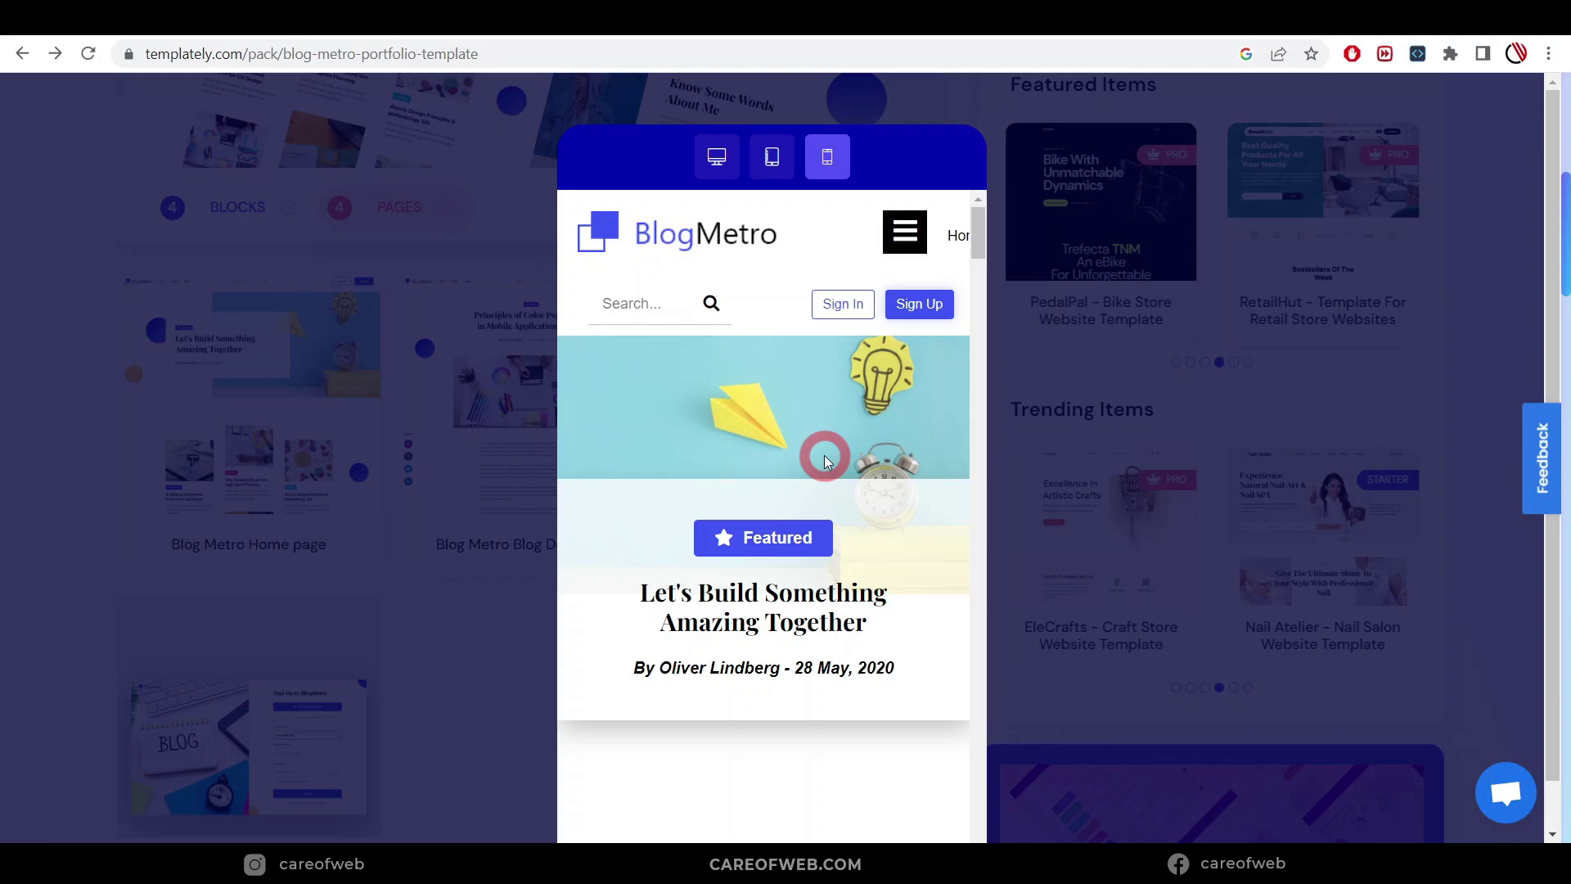
click(720, 157)
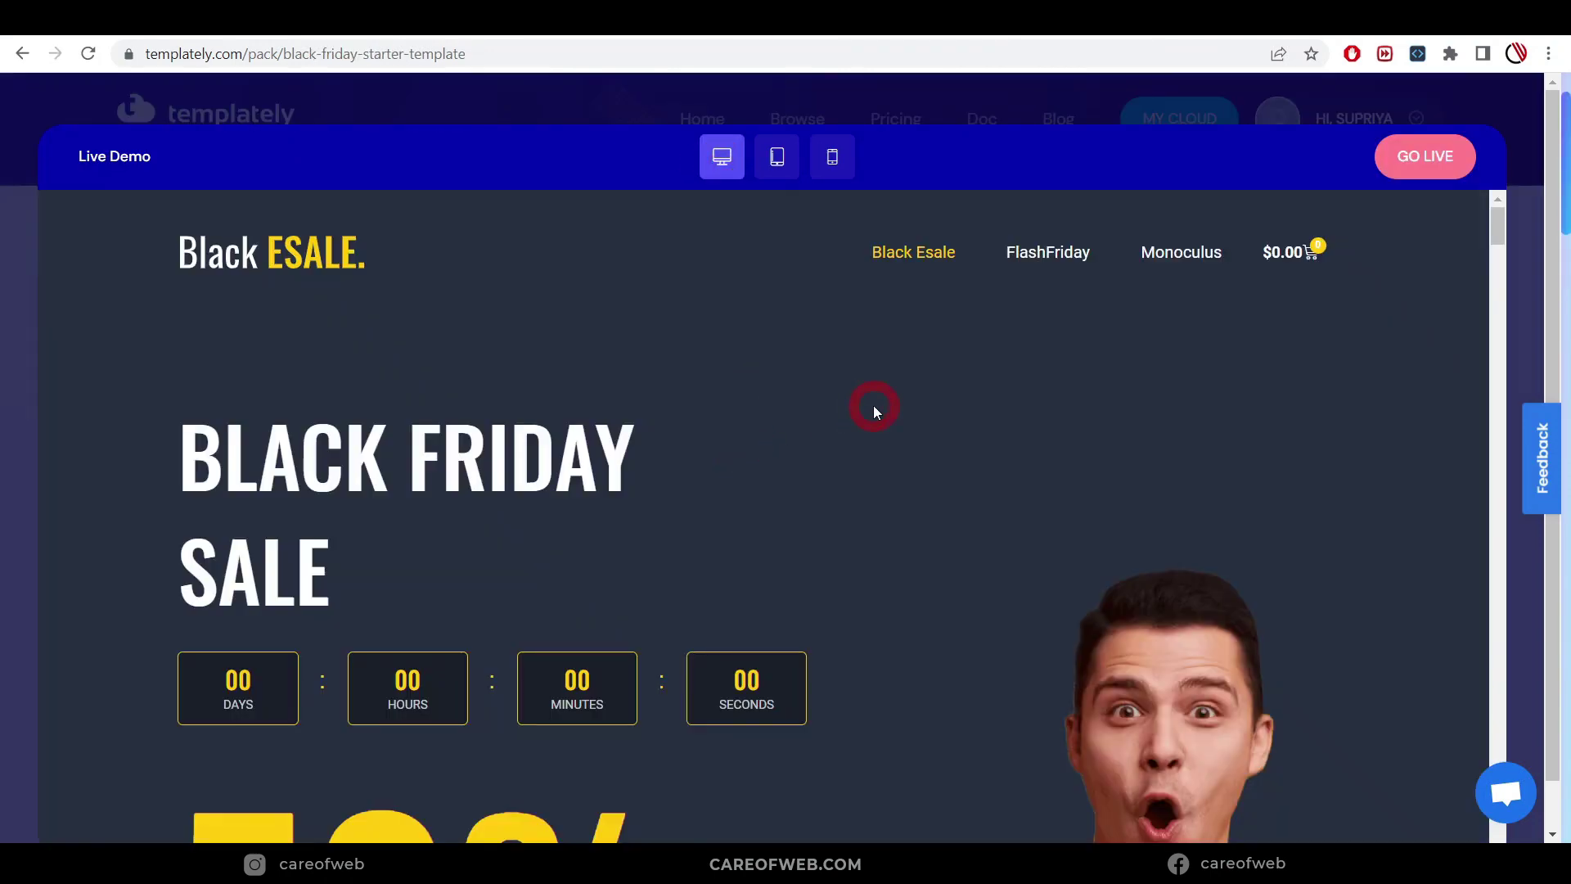
Examine the Black Friday starter demo from the 50% discount banner down to the shoes and watch products.
scroll(874, 410, down, 8)
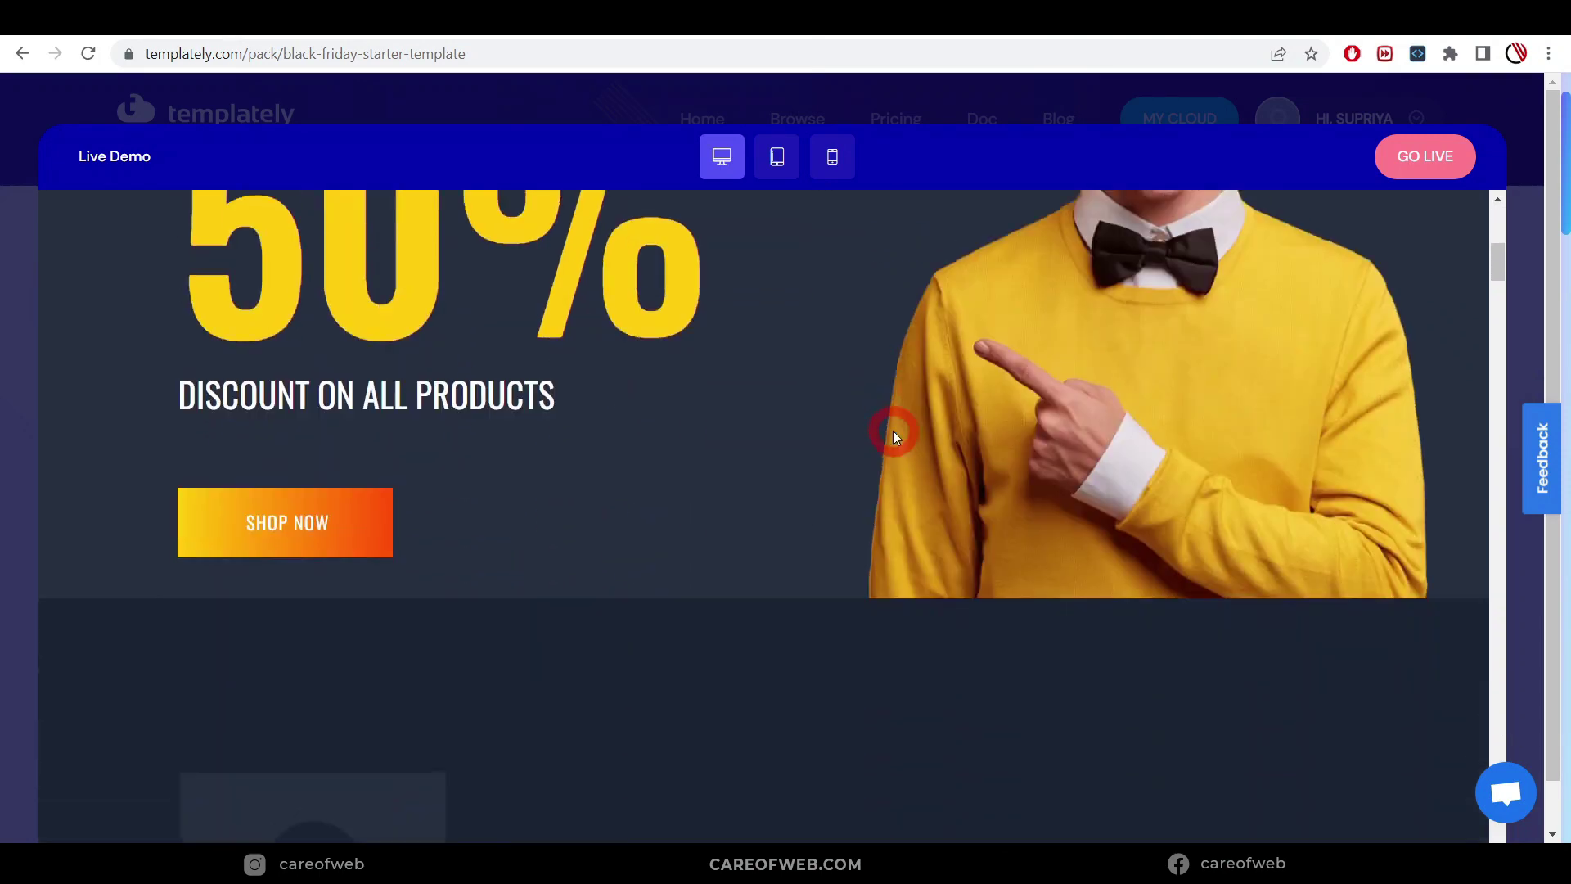
scroll(892, 430, up, 7)
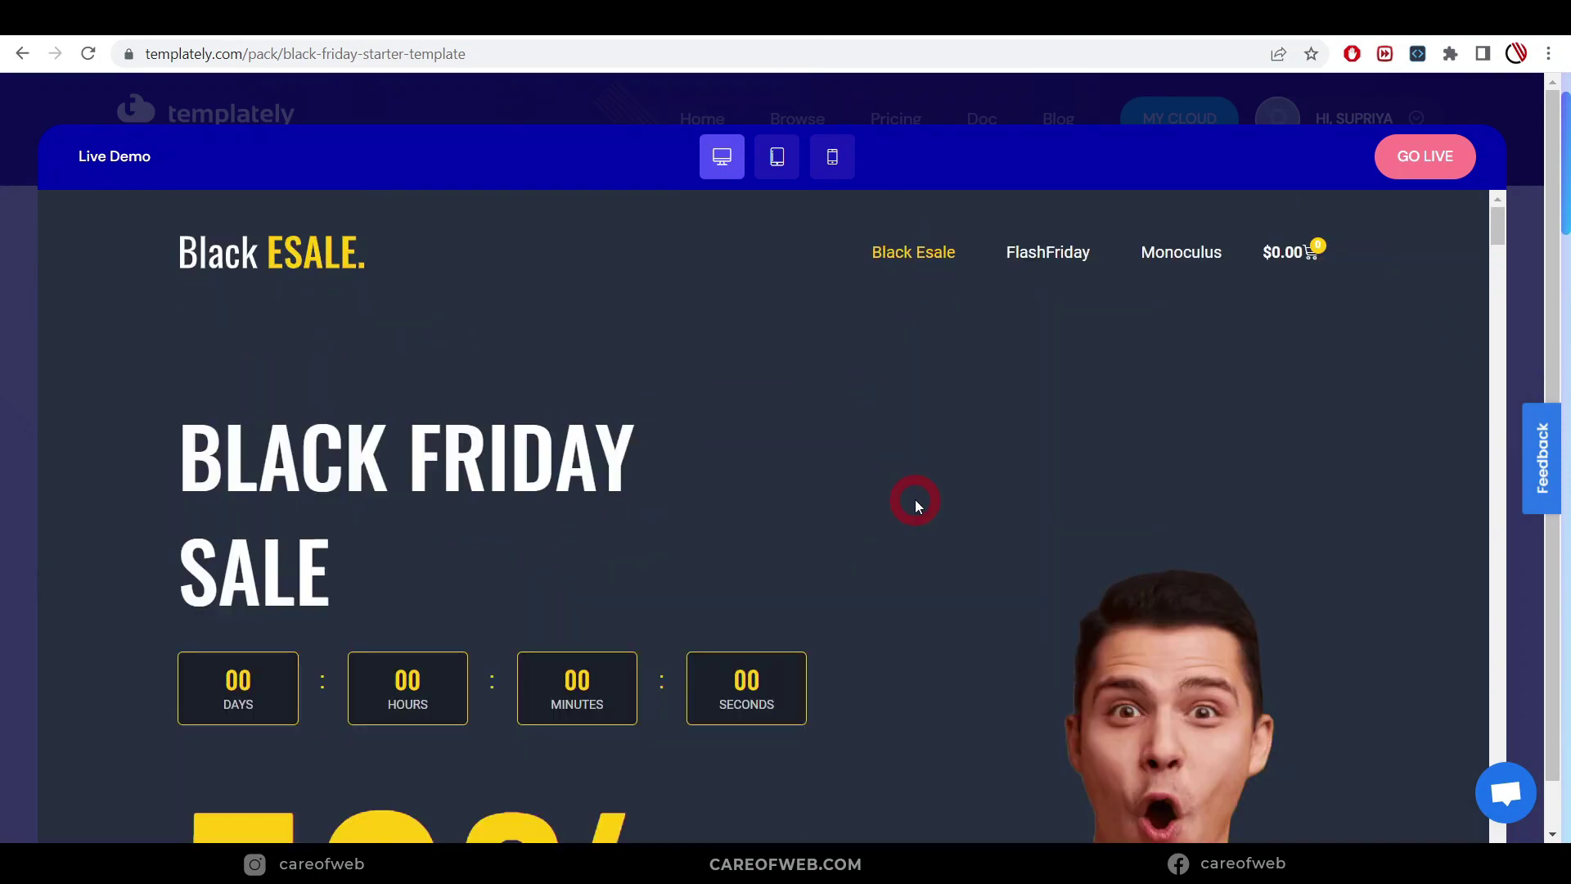
scroll(915, 499, down, 10)
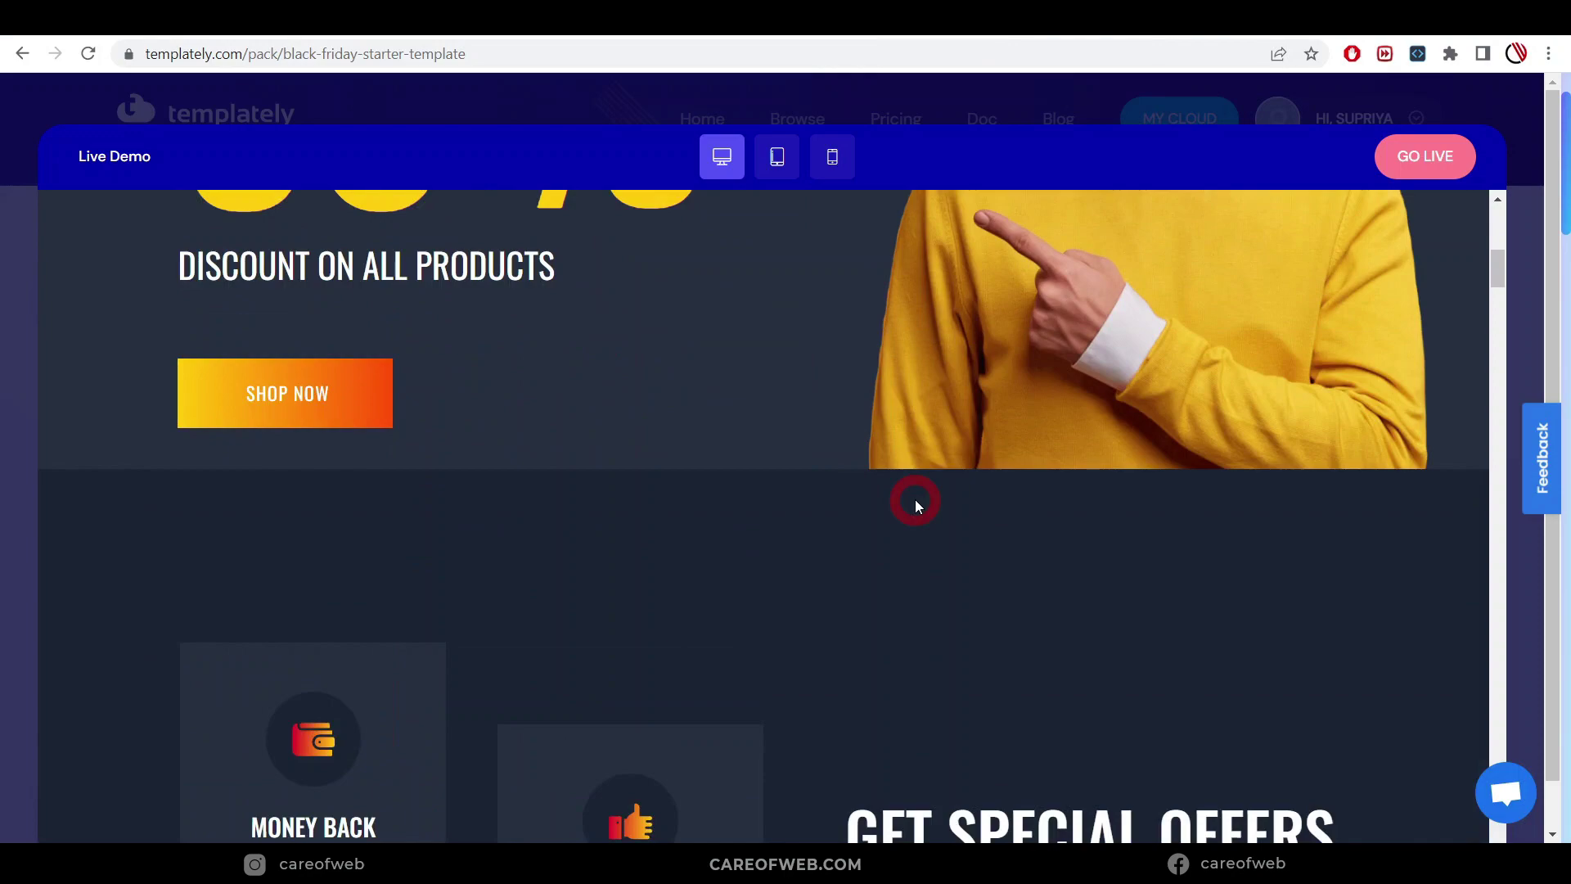
scroll(915, 499, down, 6)
scroll(915, 499, down, 6)
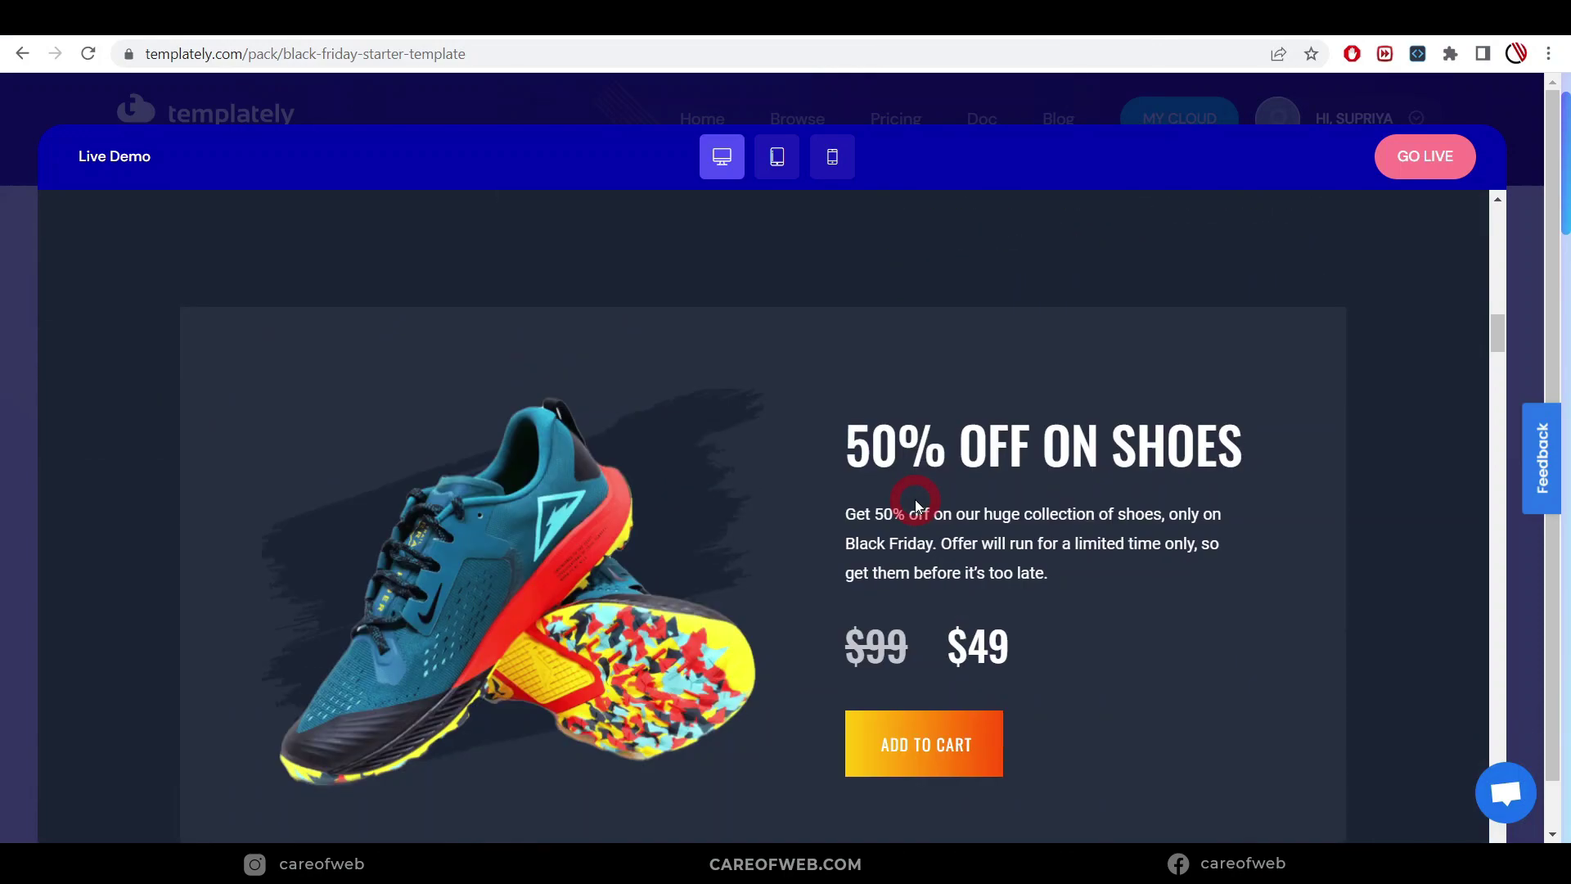
scroll(915, 499, down, 5)
scroll(915, 499, down, 5)
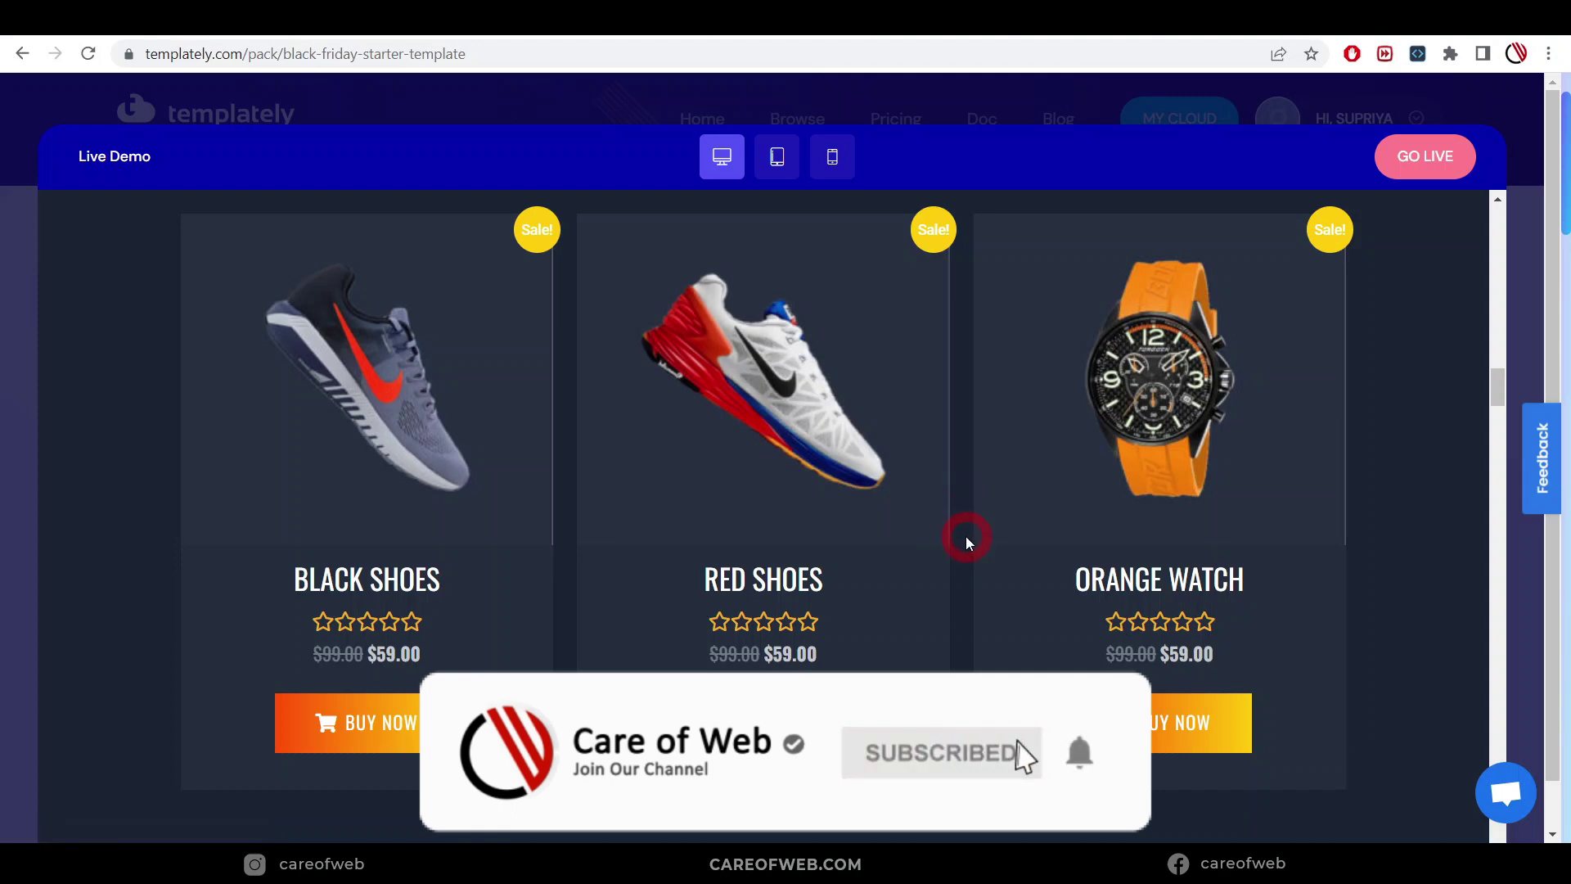
Look over the WPDeveloper home page's company figures and its products menu.
scroll(966, 539, down, 5)
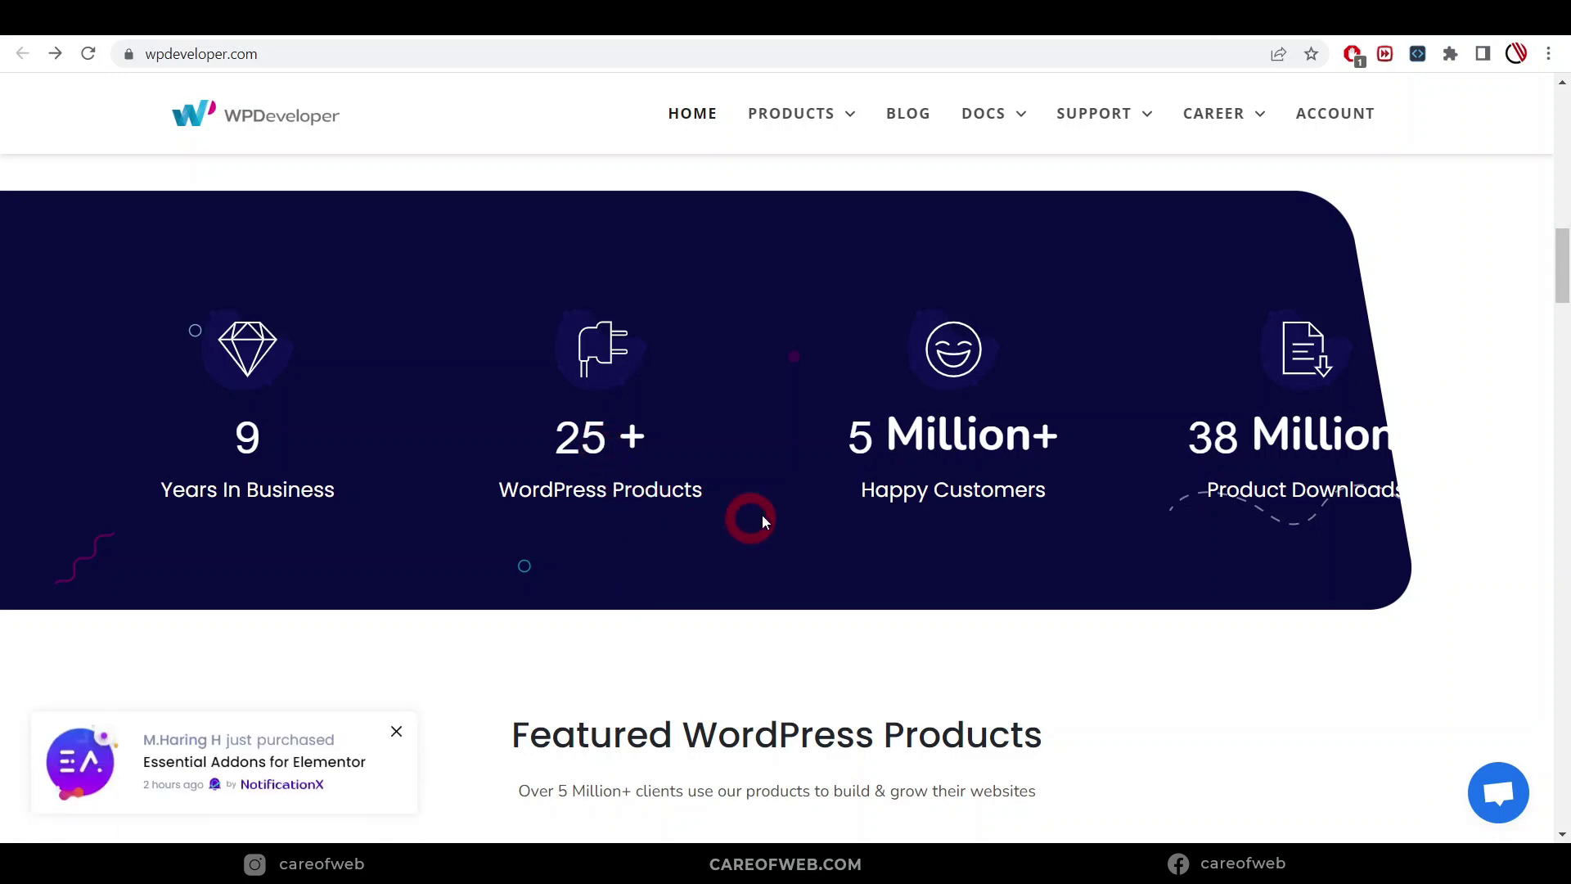
mouse_move(837, 120)
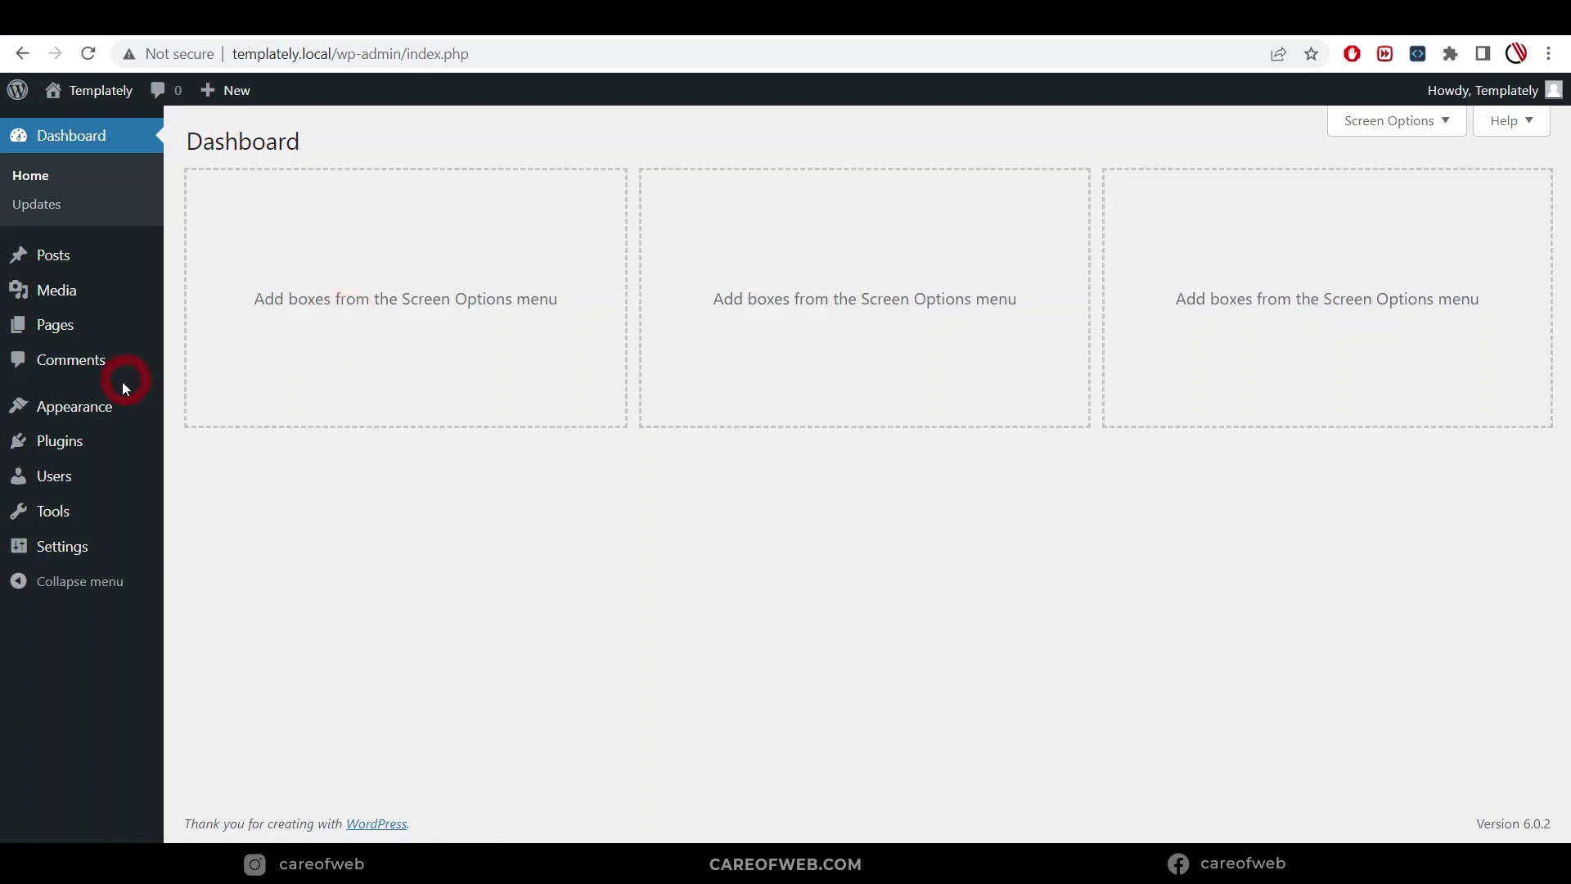
Check the active theme in the local site's installed themes and view the site's front end in a separate tab.
mouse_move(95, 413)
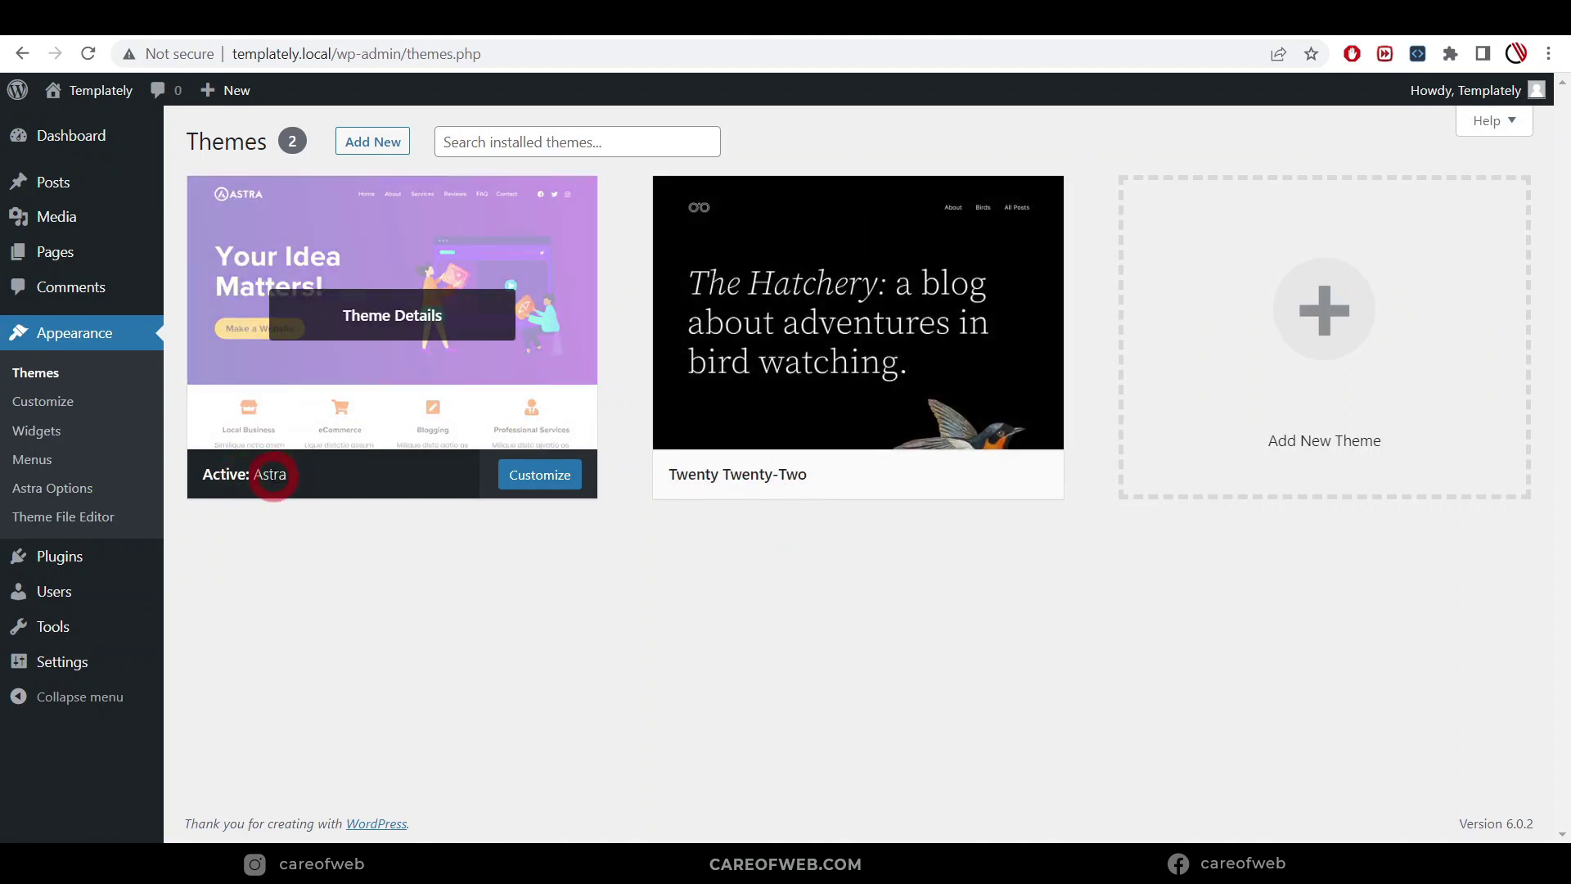
mouse_move(90, 90)
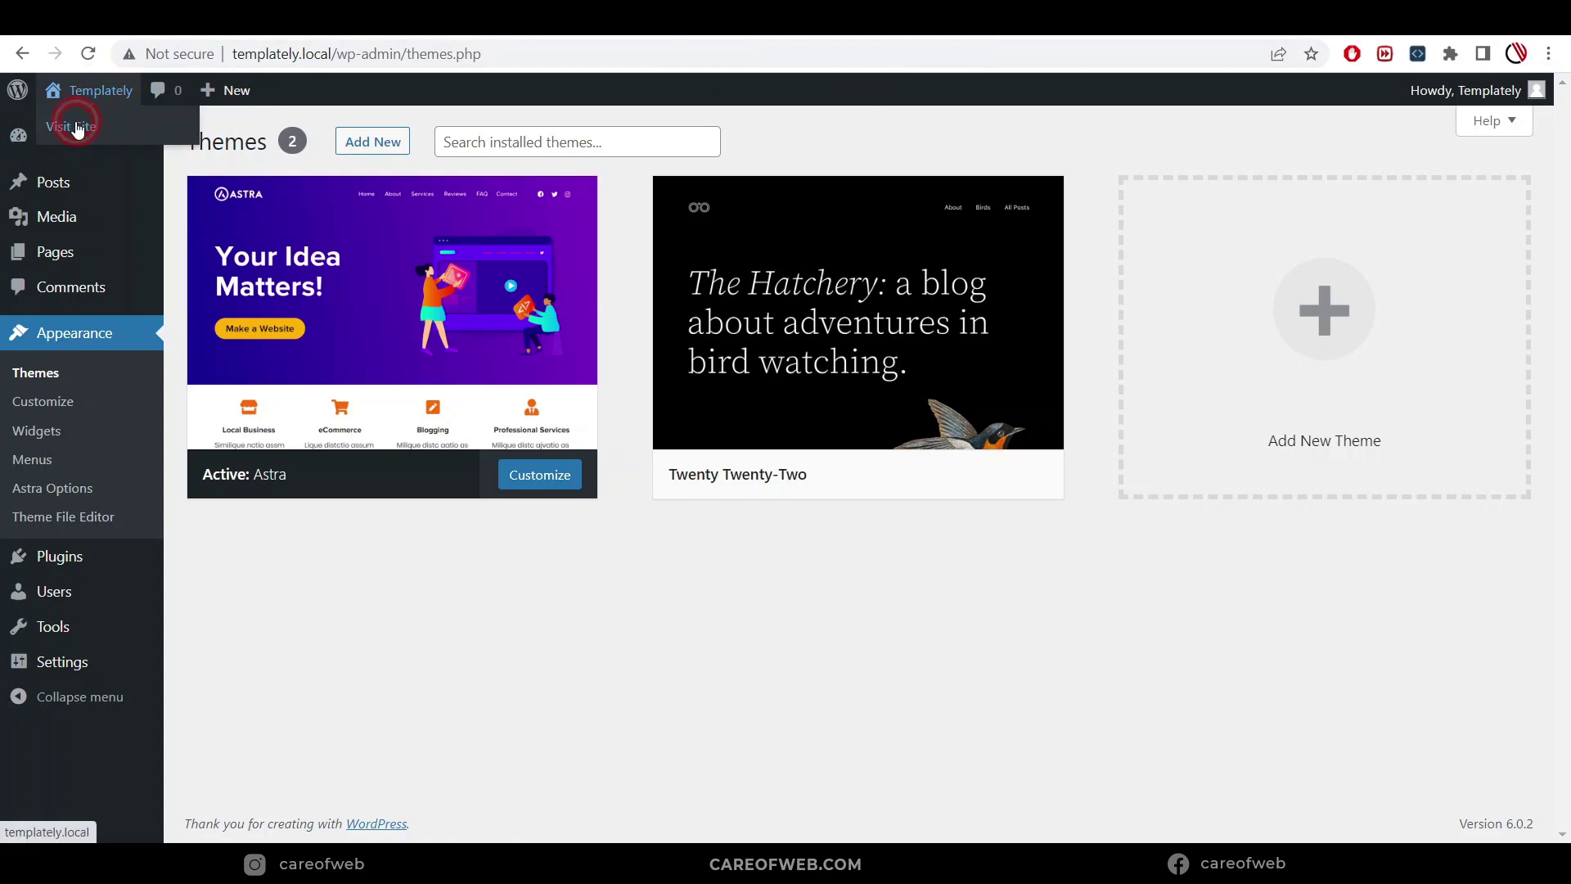
right_click(78, 130)
click(123, 137)
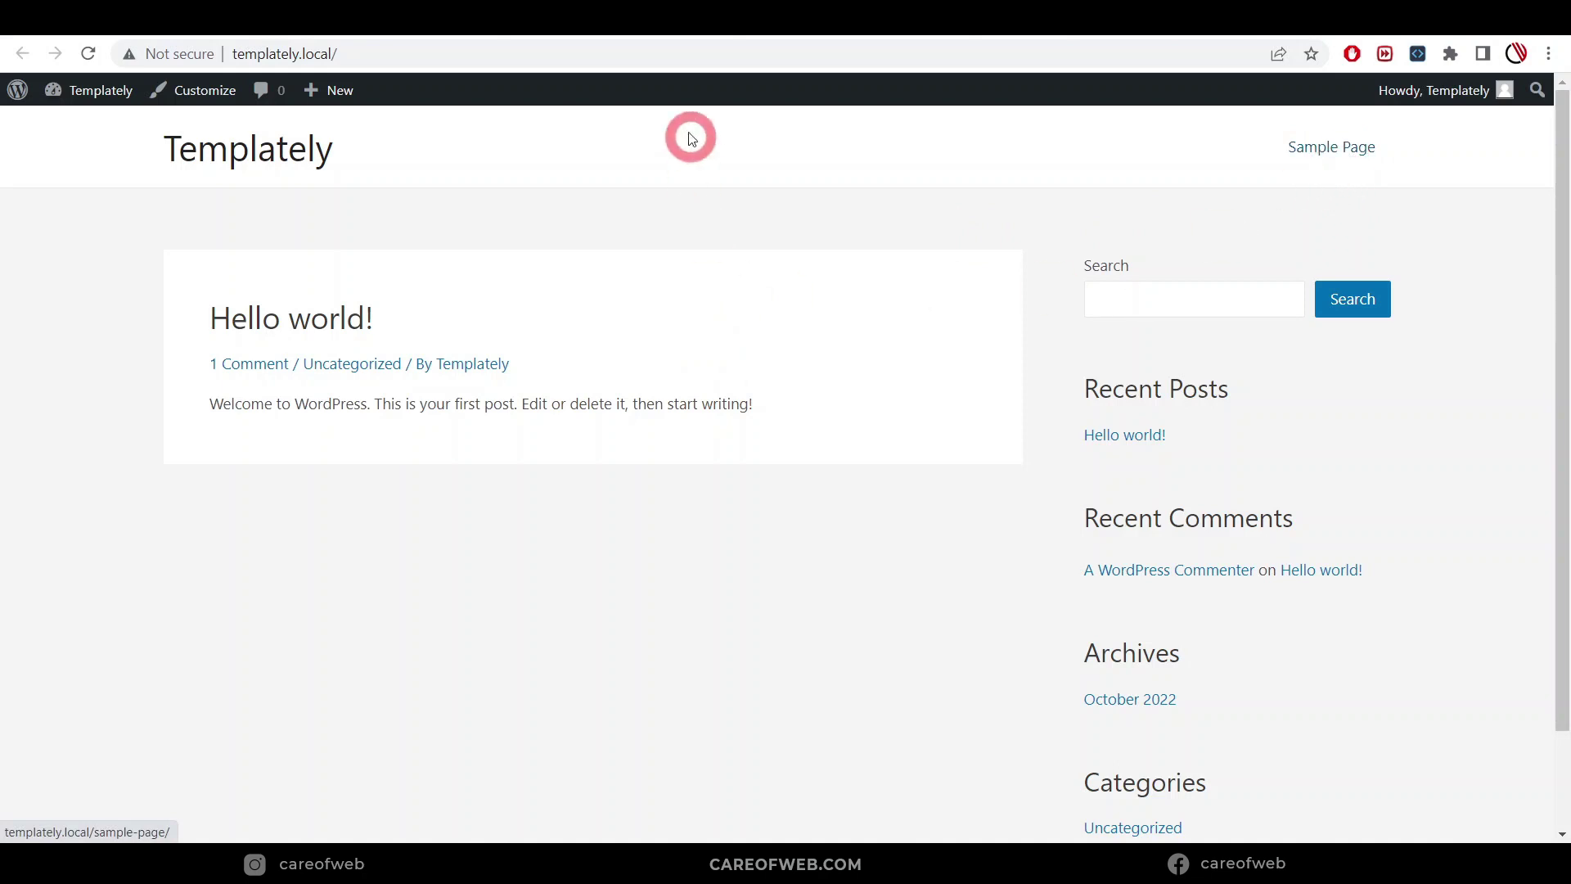
click(655, 21)
Search the plugin directory for Templately, and install and activate the "Templately – Templates Cloud for Elementor & Gutenberg" plugin.
mouse_move(81, 561)
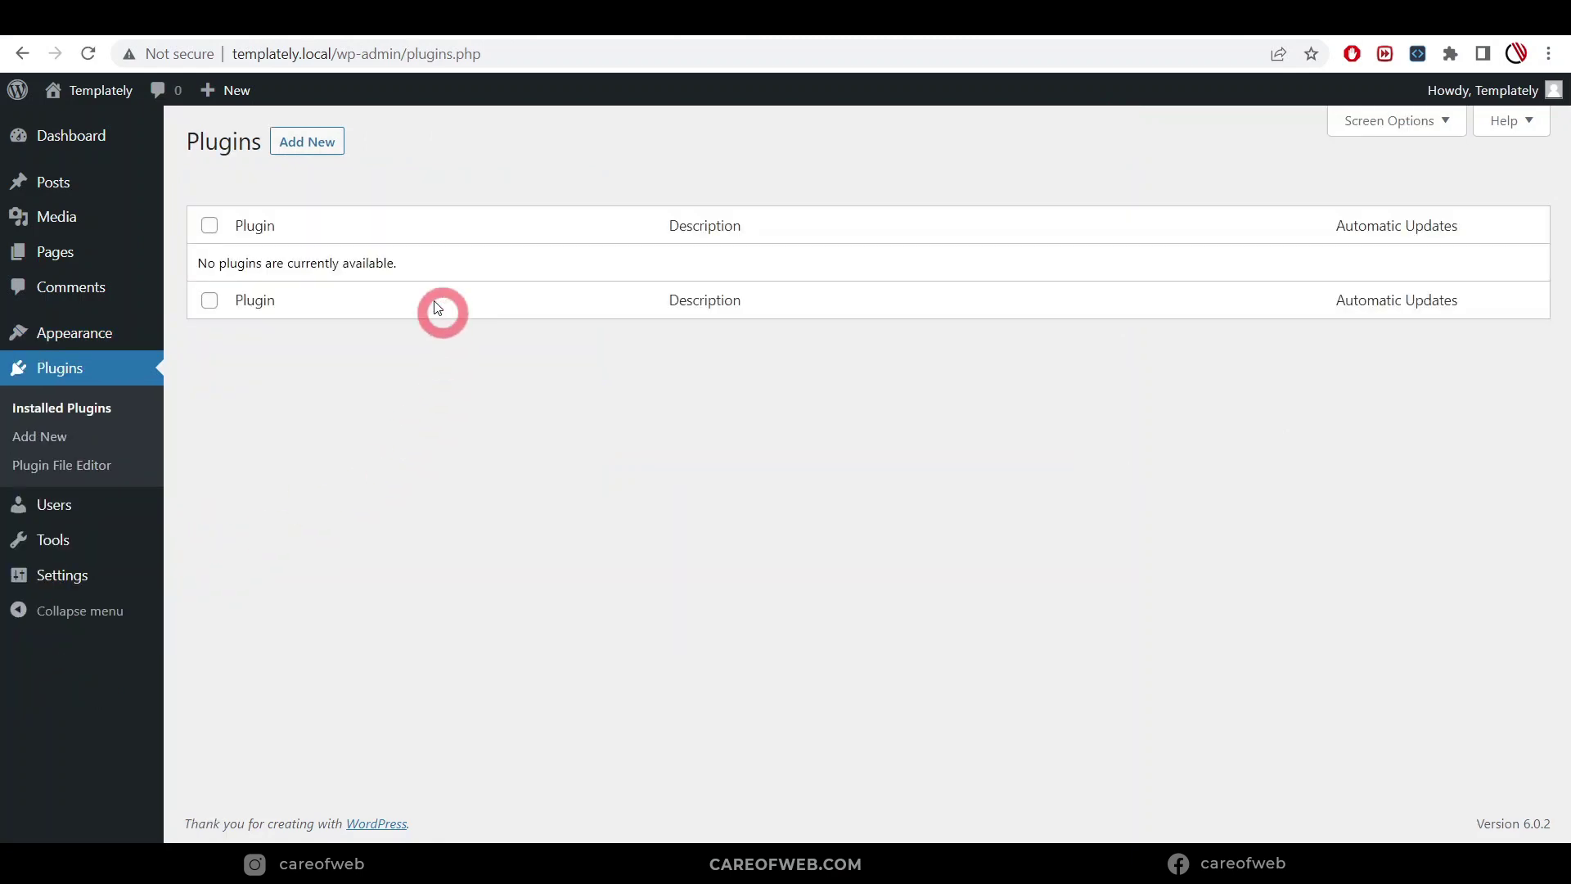
click(323, 145)
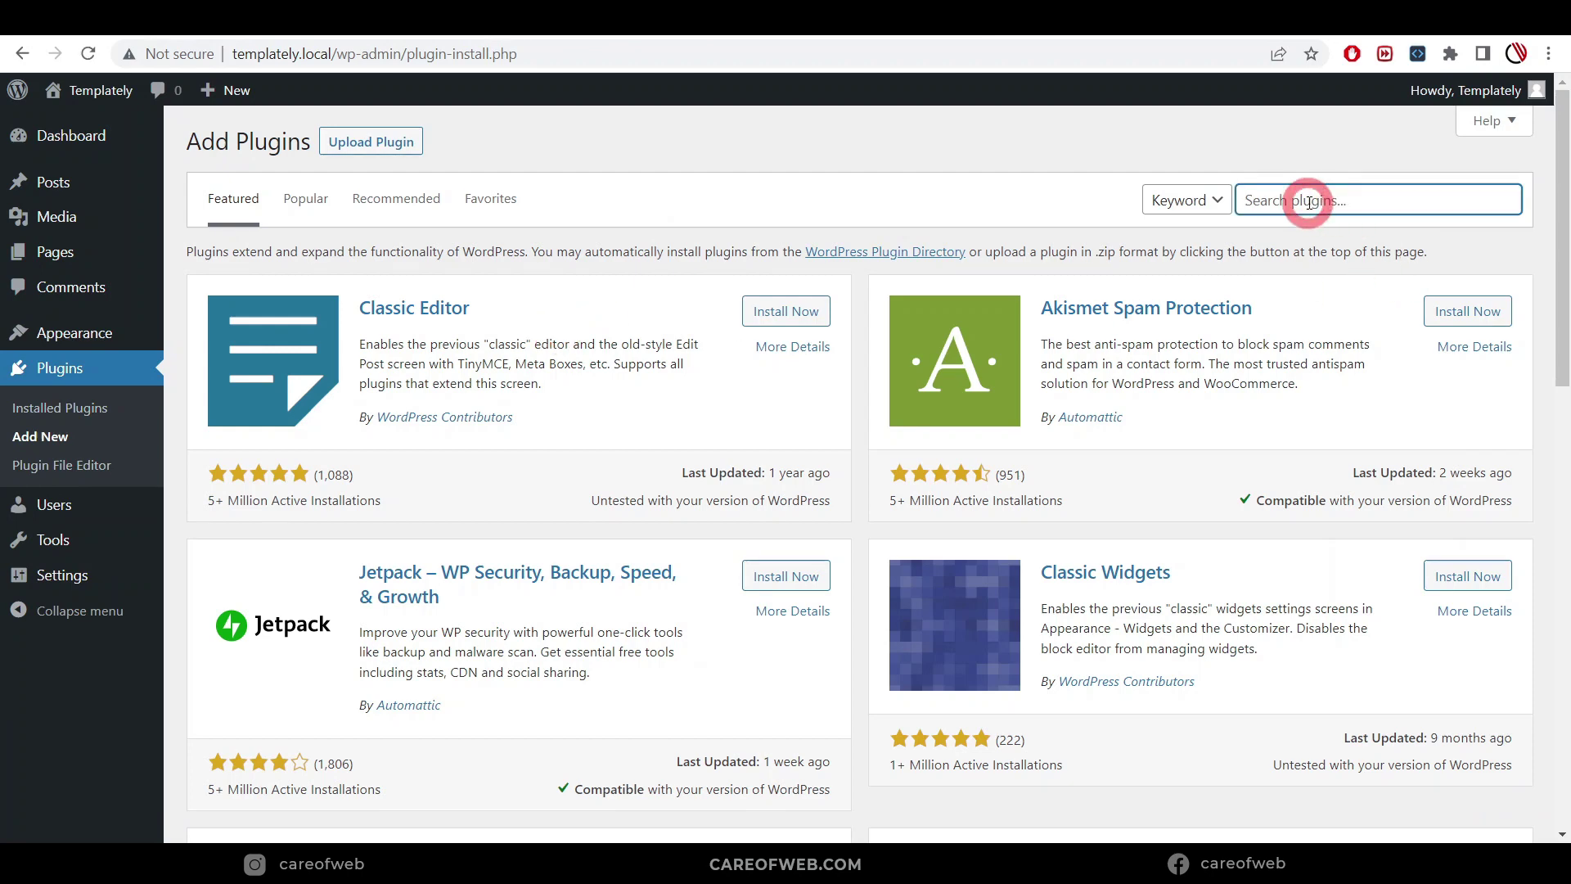
text(Templately)
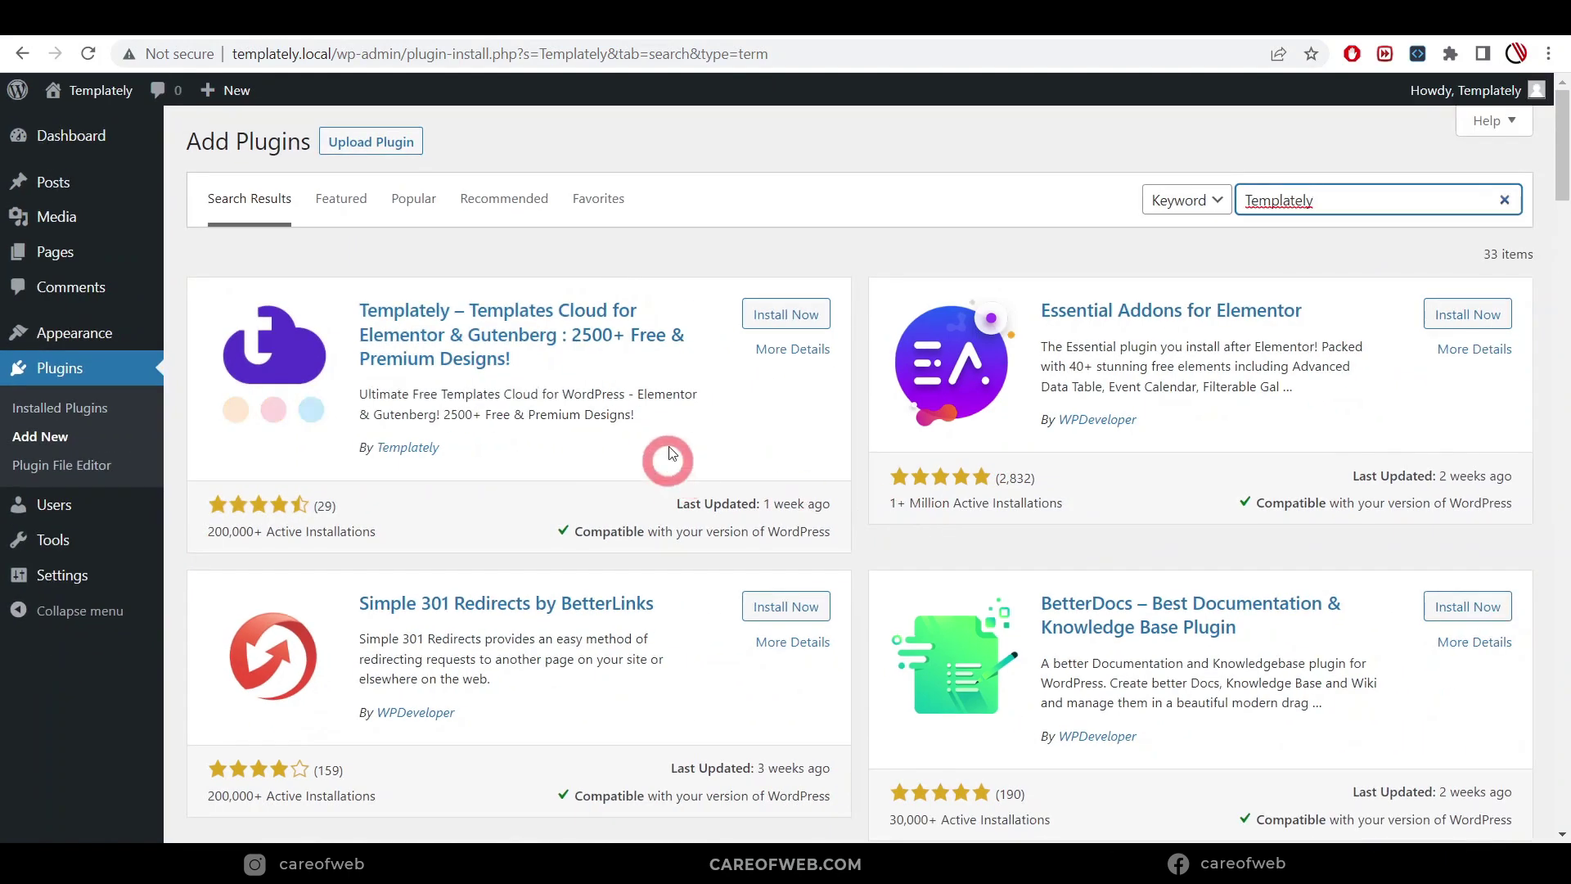
click(1044, 260)
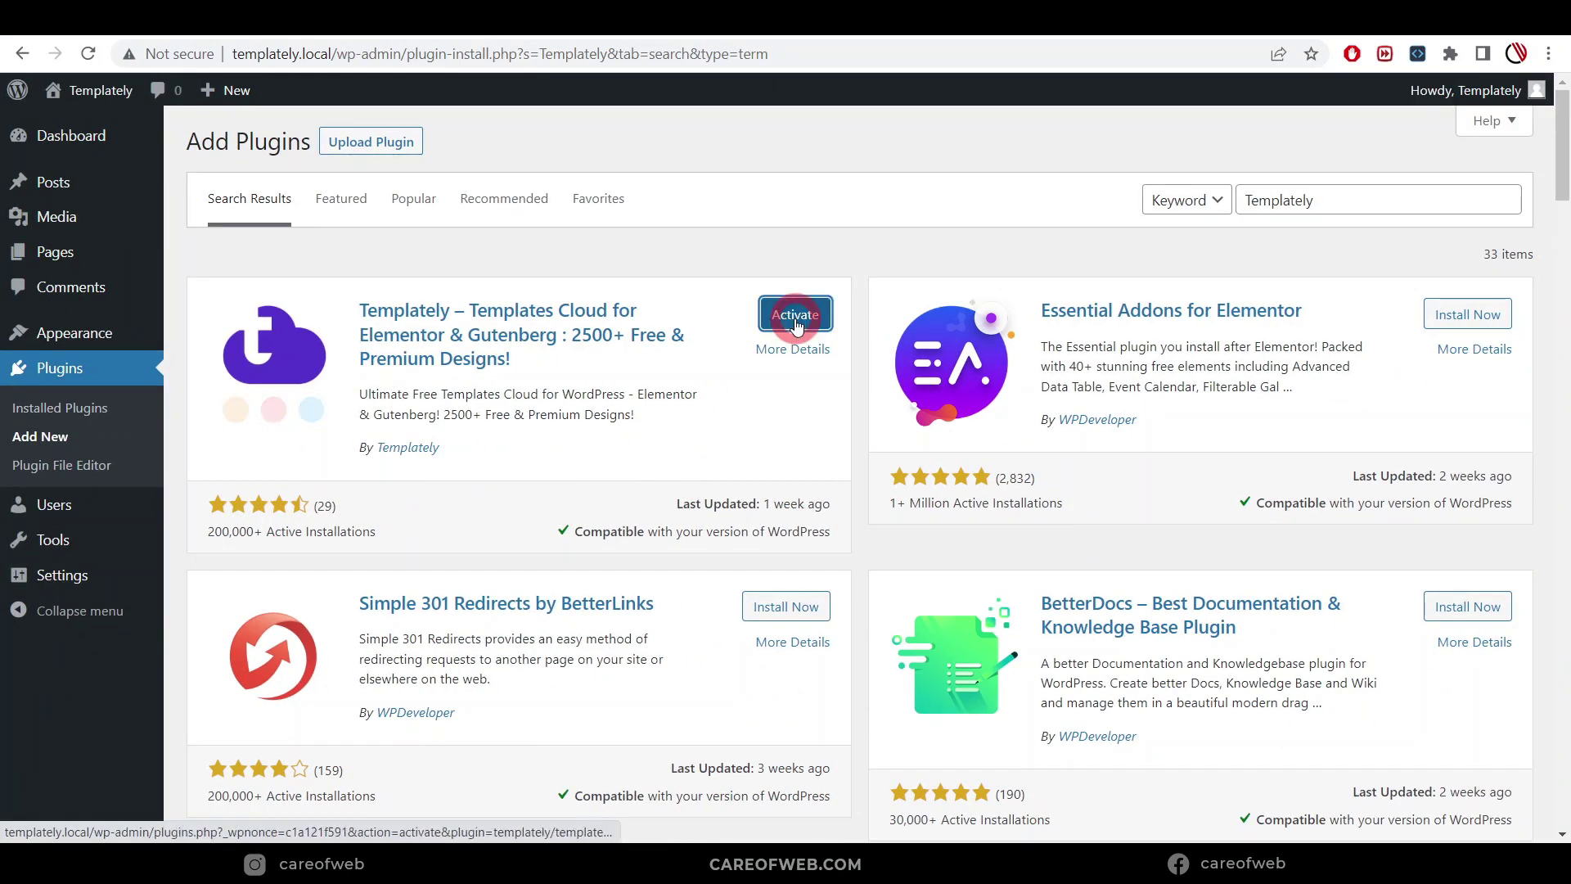
click(796, 315)
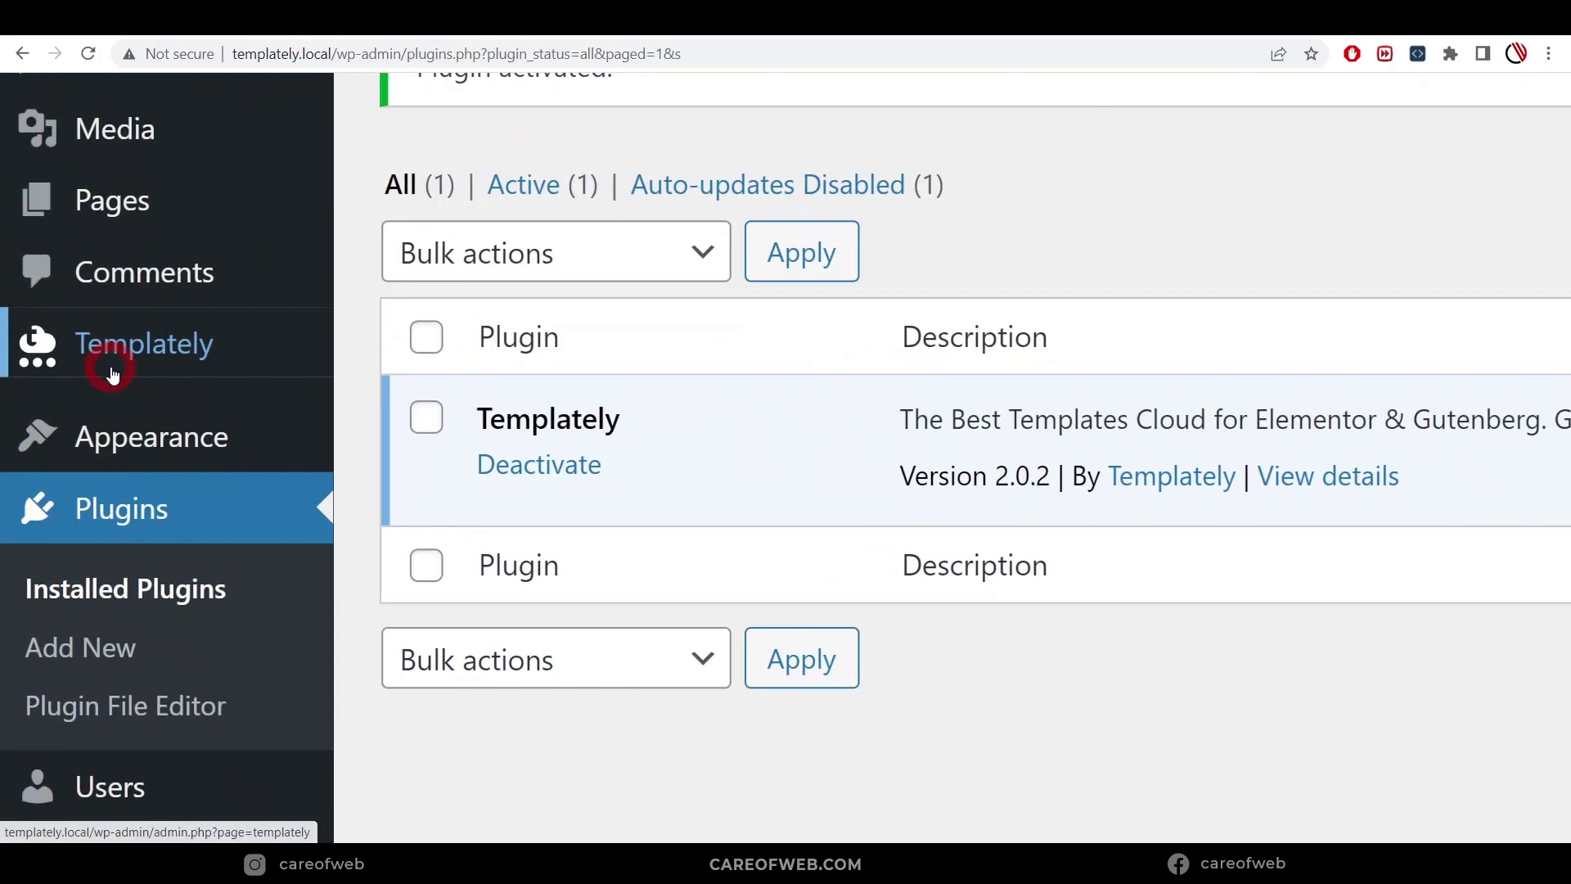
Open the Templately library in the WordPress dashboard and filter its Elementor pages to the Starter items.
scroll(114, 369, up, 2)
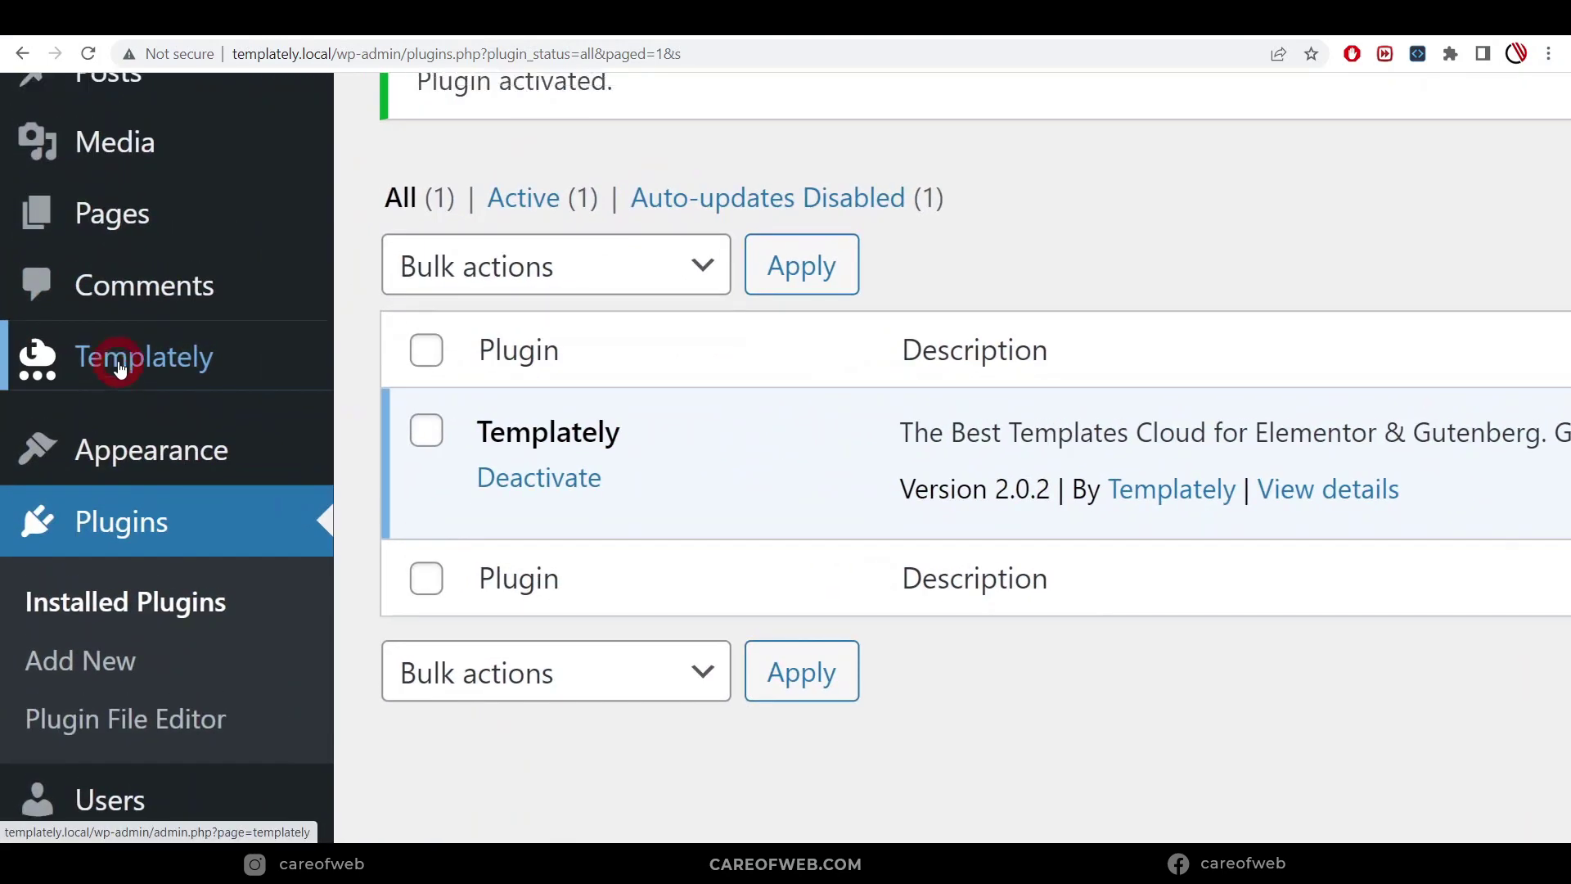
scroll(123, 356, down, 1)
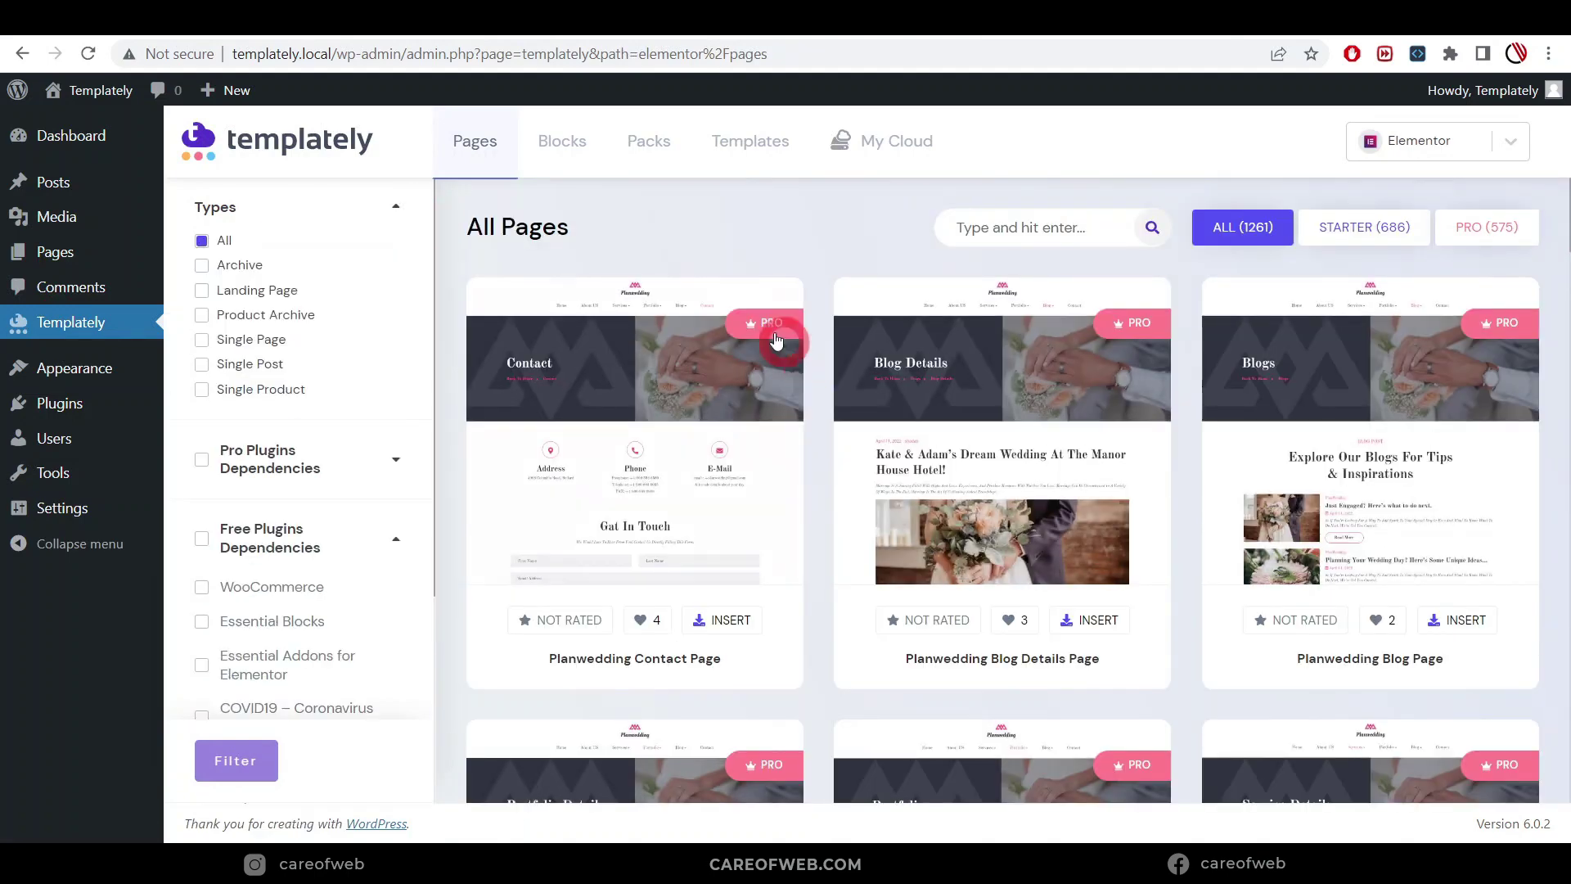
scroll(1146, 352, down, 10)
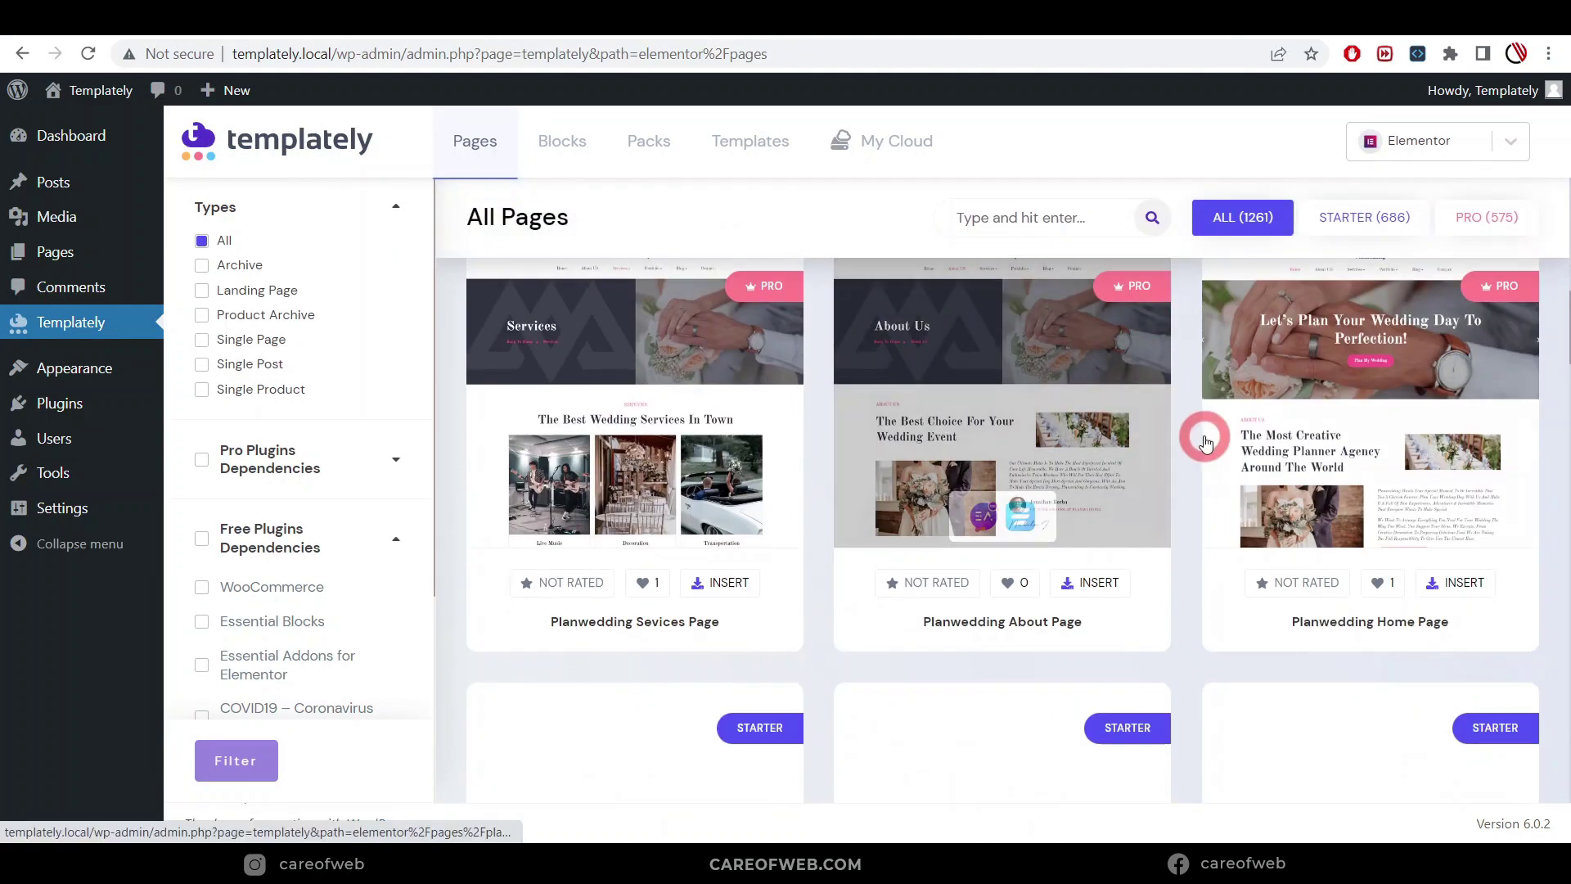
scroll(1194, 421, up, 10)
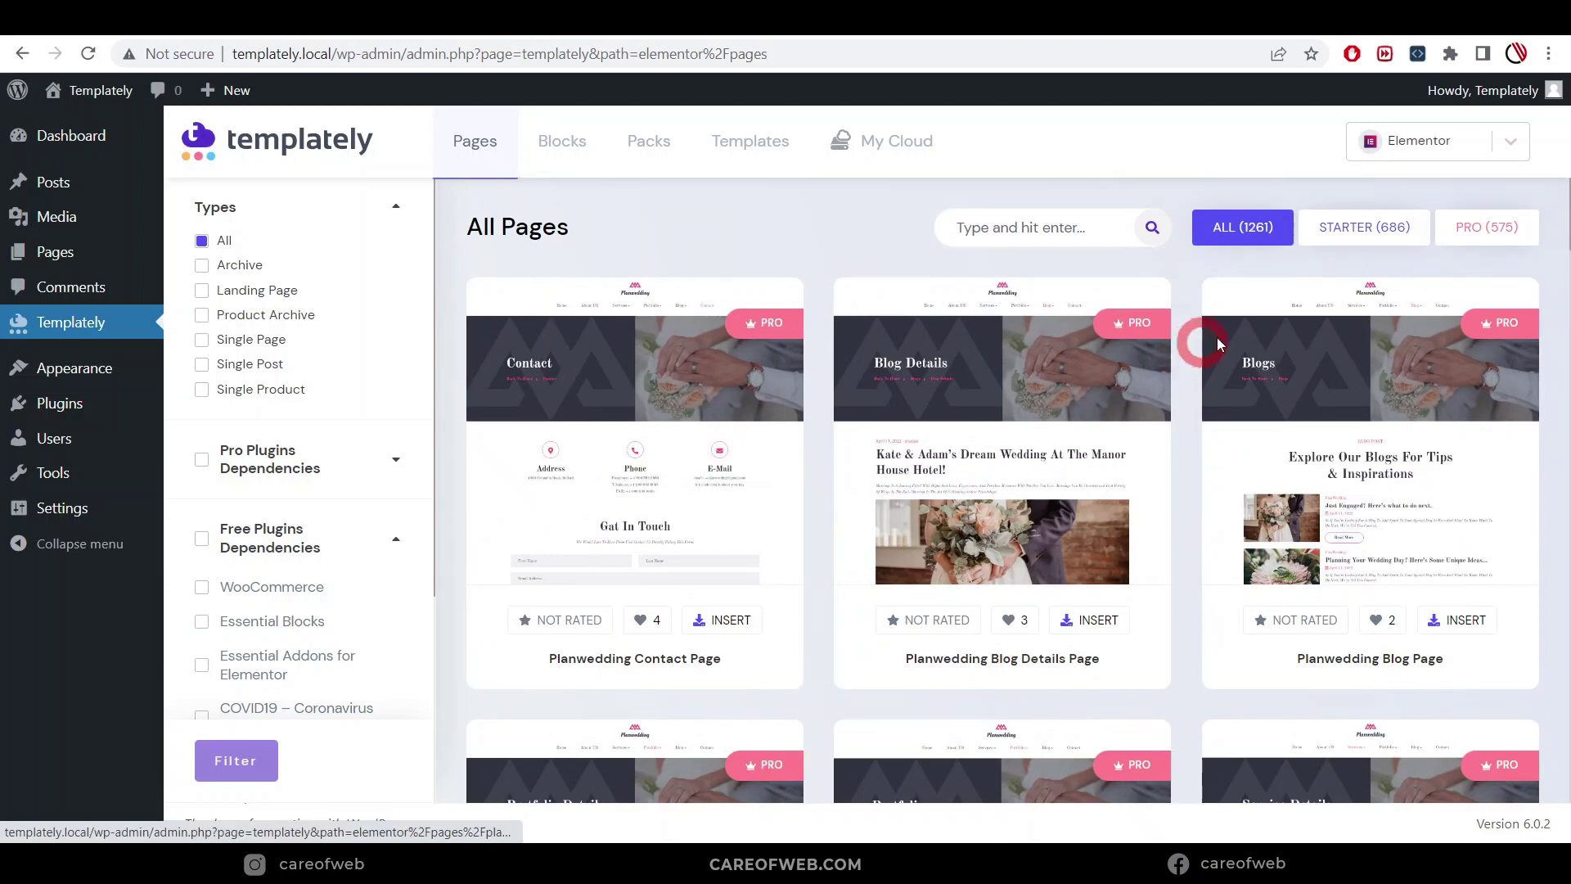
click(1364, 227)
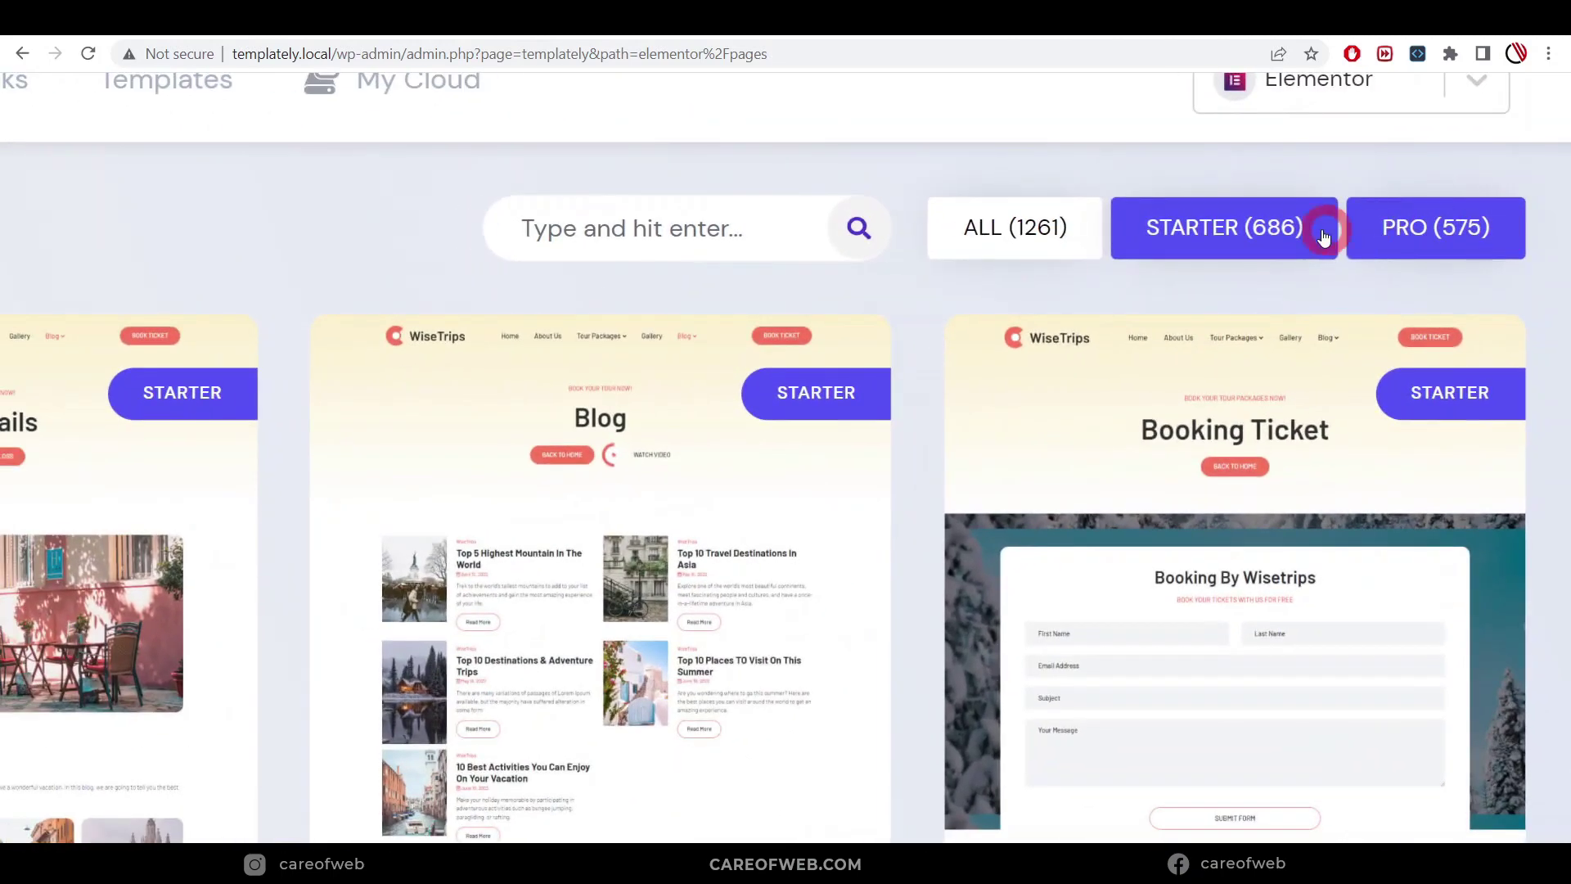
click(1429, 236)
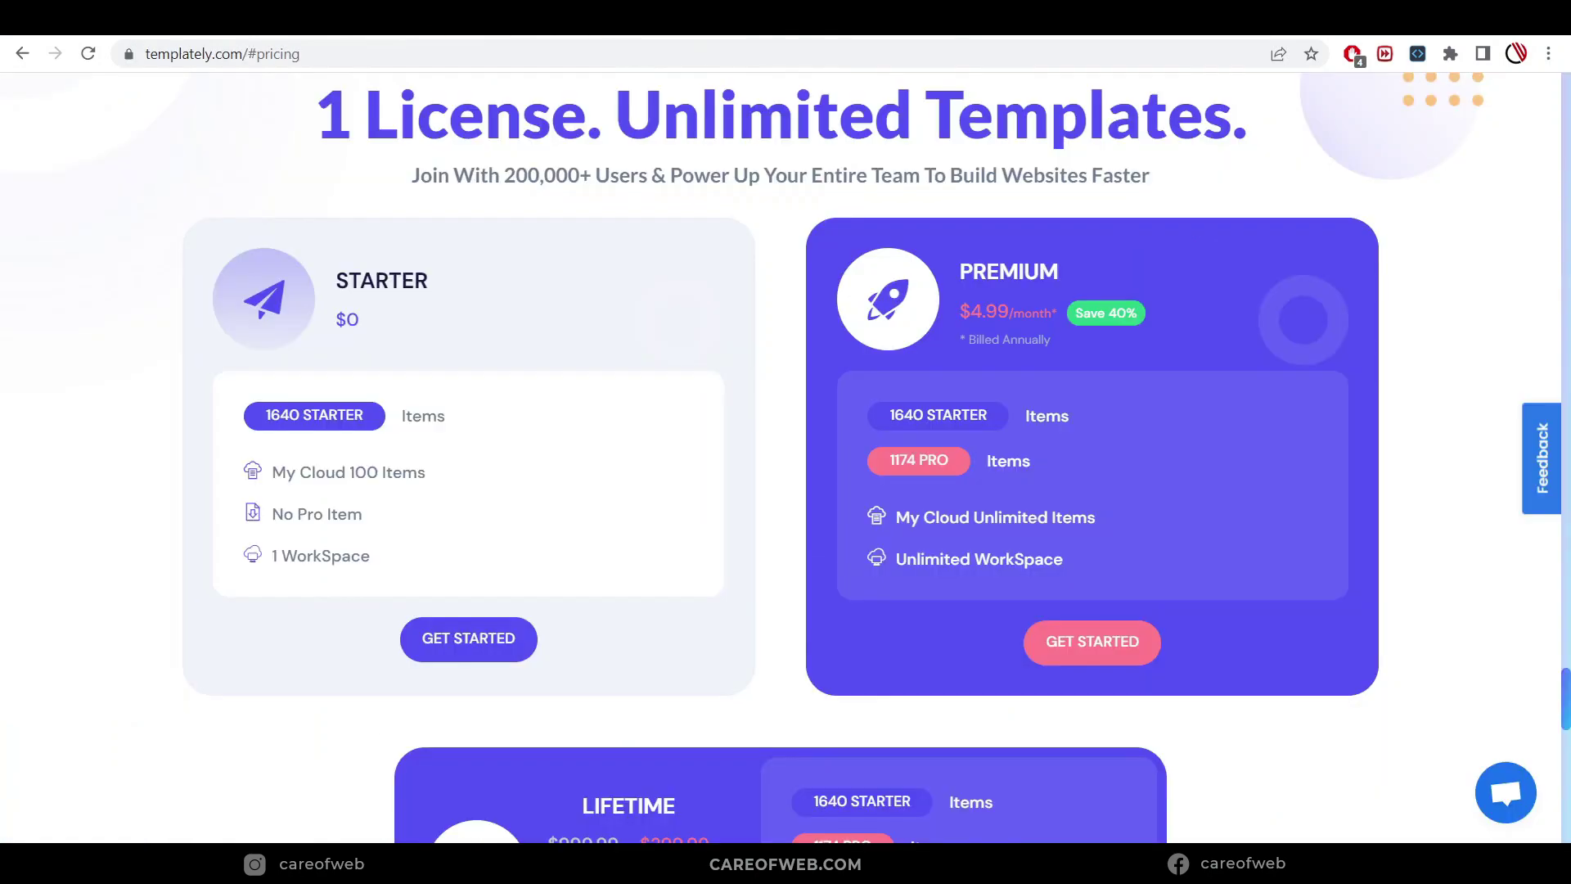
Compare the Premium and Starter plans on Templately's pricing page, including prices, item allowances, cloud storage and workspaces.
click(787, 439)
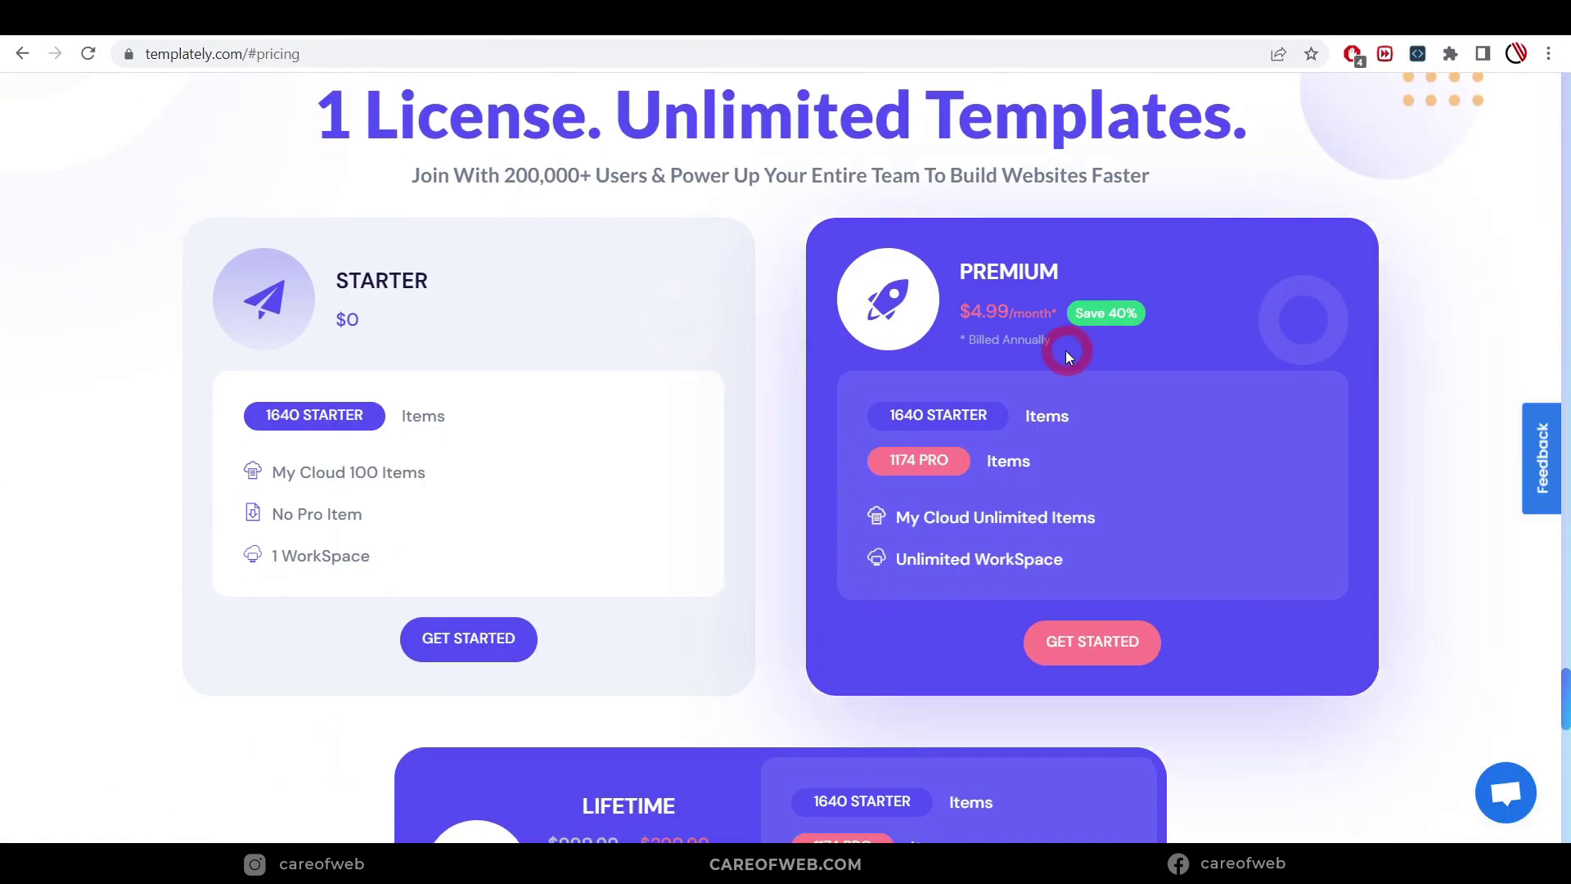
scroll(1064, 350, up, 5)
scroll(1064, 350, down, 3)
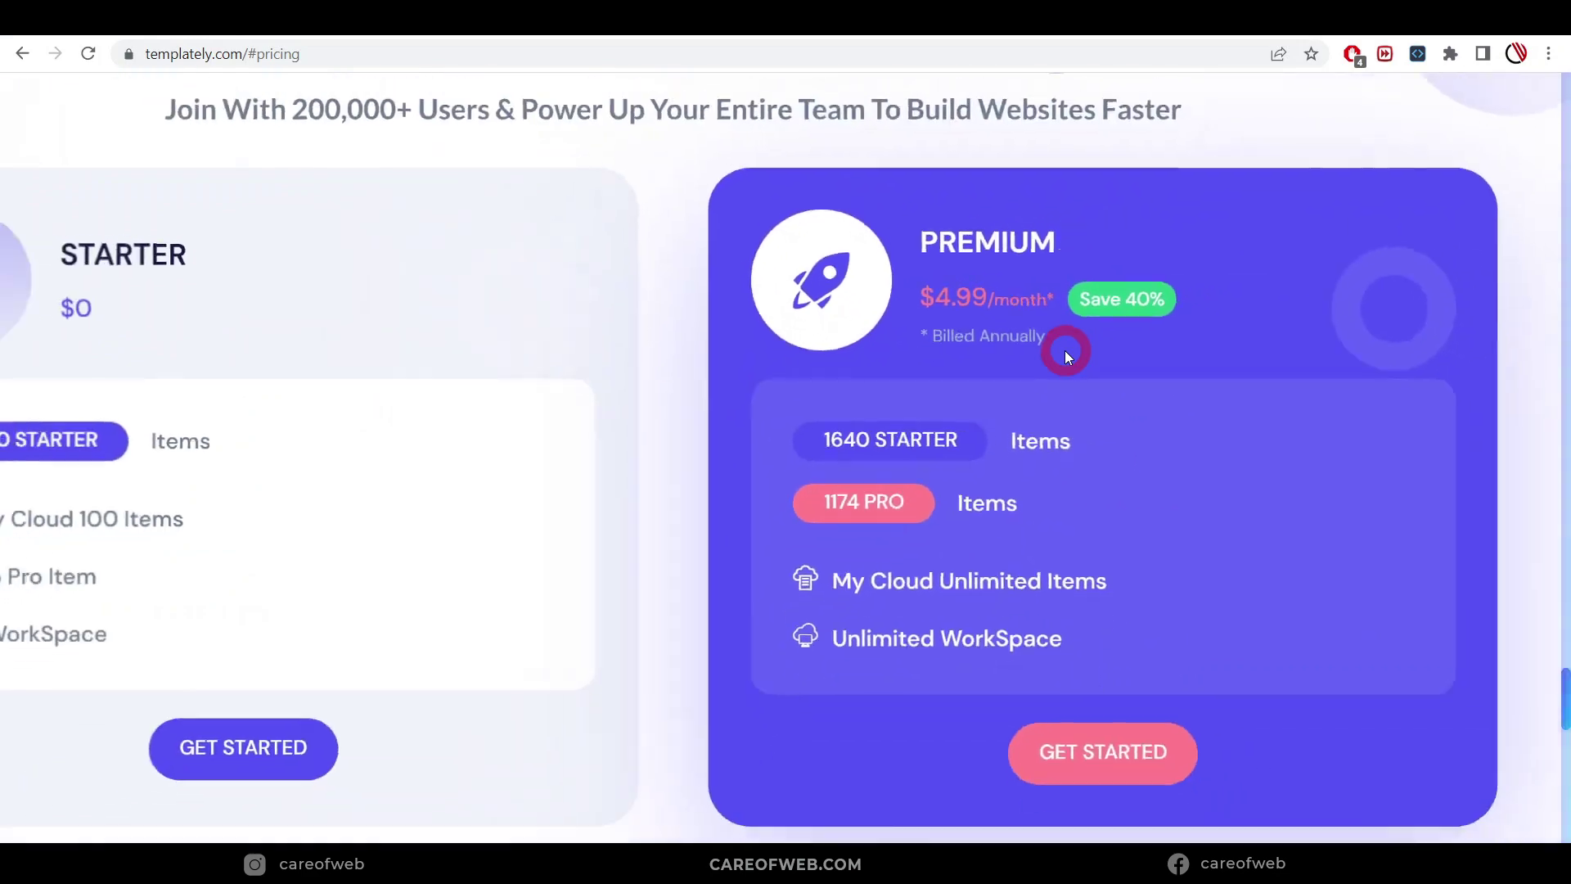
scroll(1064, 351, down, 3)
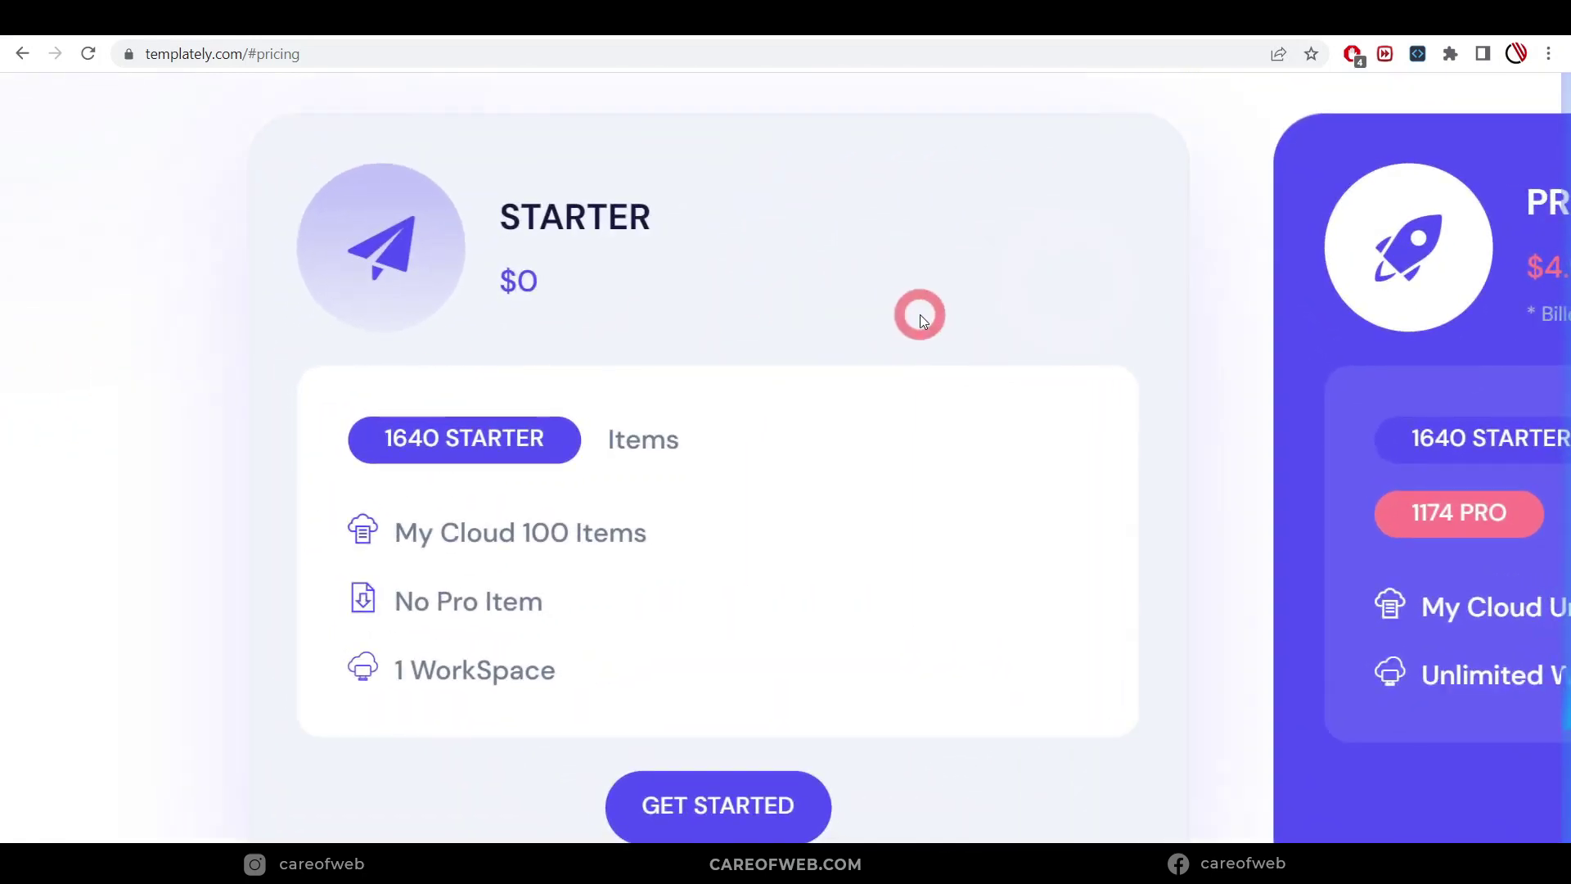
scroll(920, 314, down, 1)
scroll(920, 315, up, 2)
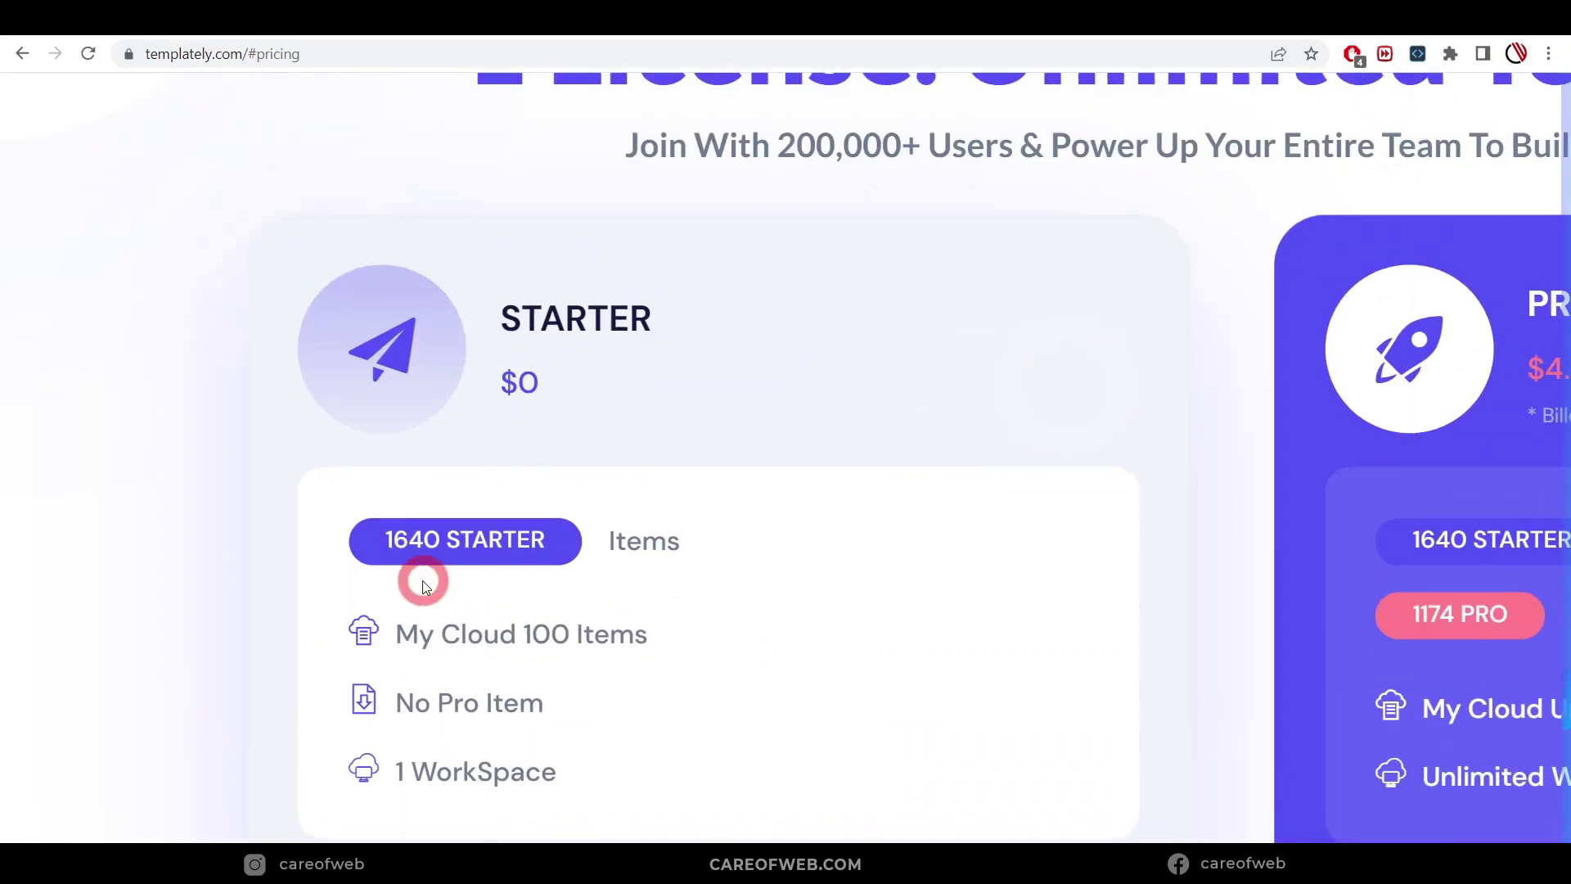
scroll(491, 507, down, 2)
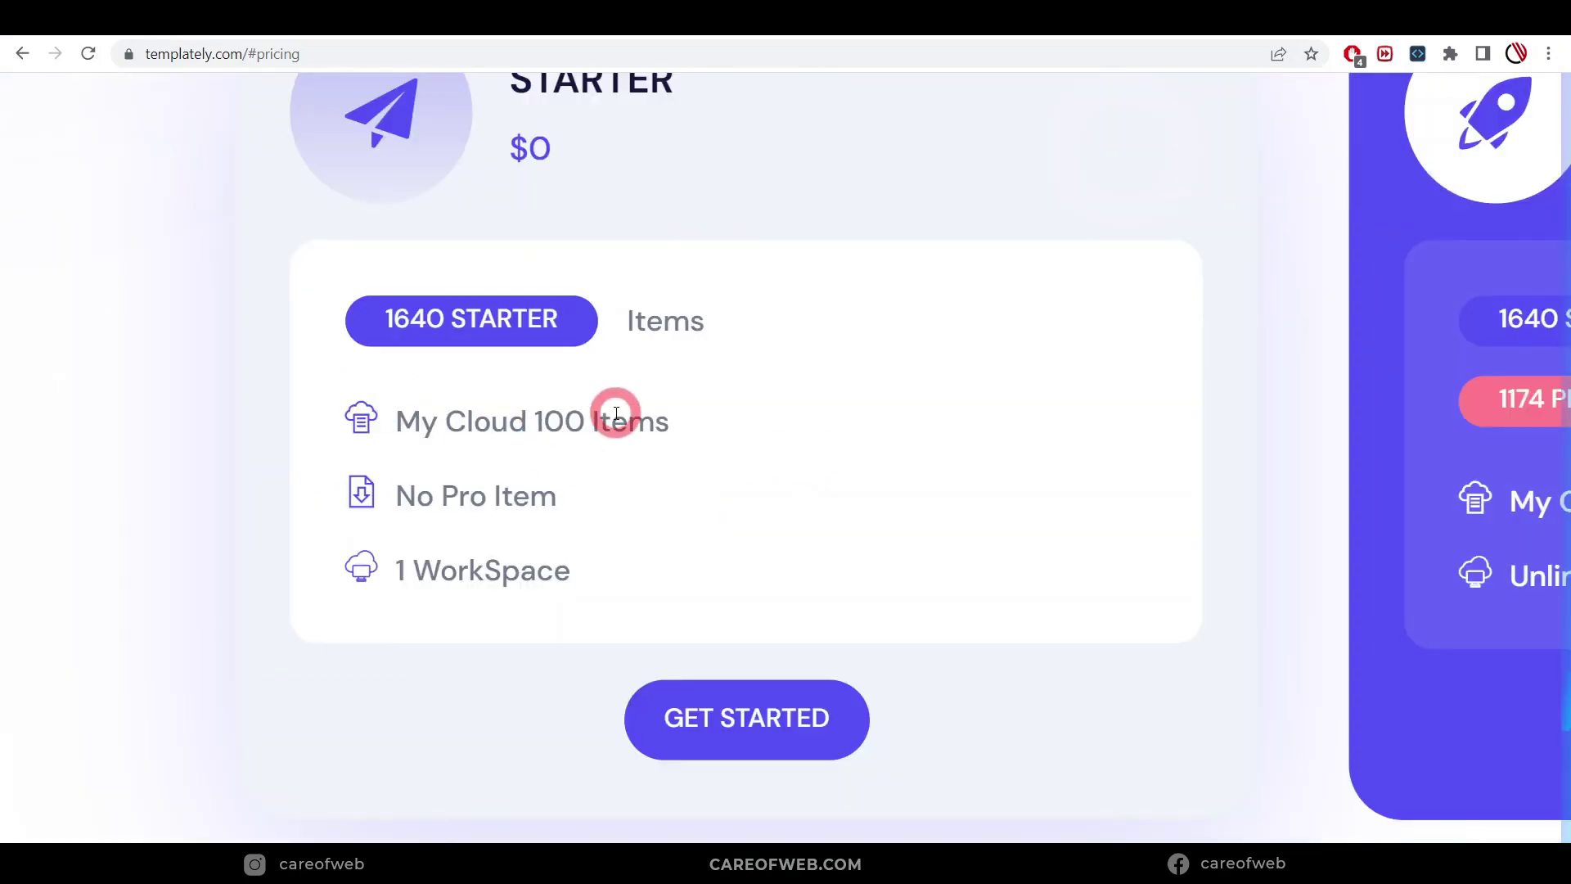
scroll(610, 440, up, 1)
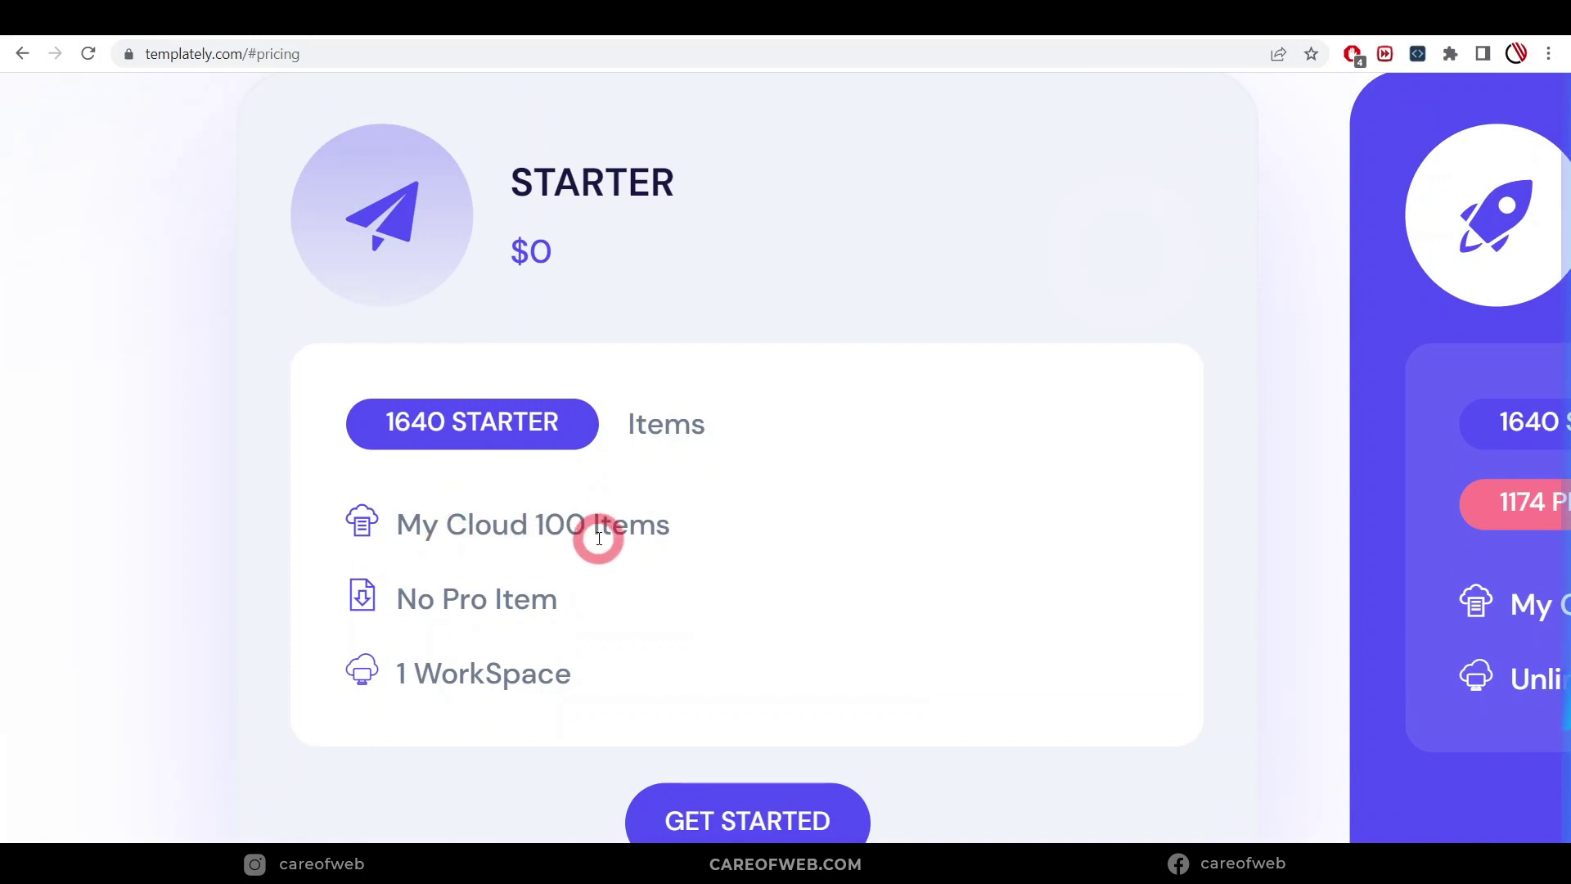
scroll(599, 538, down, 1)
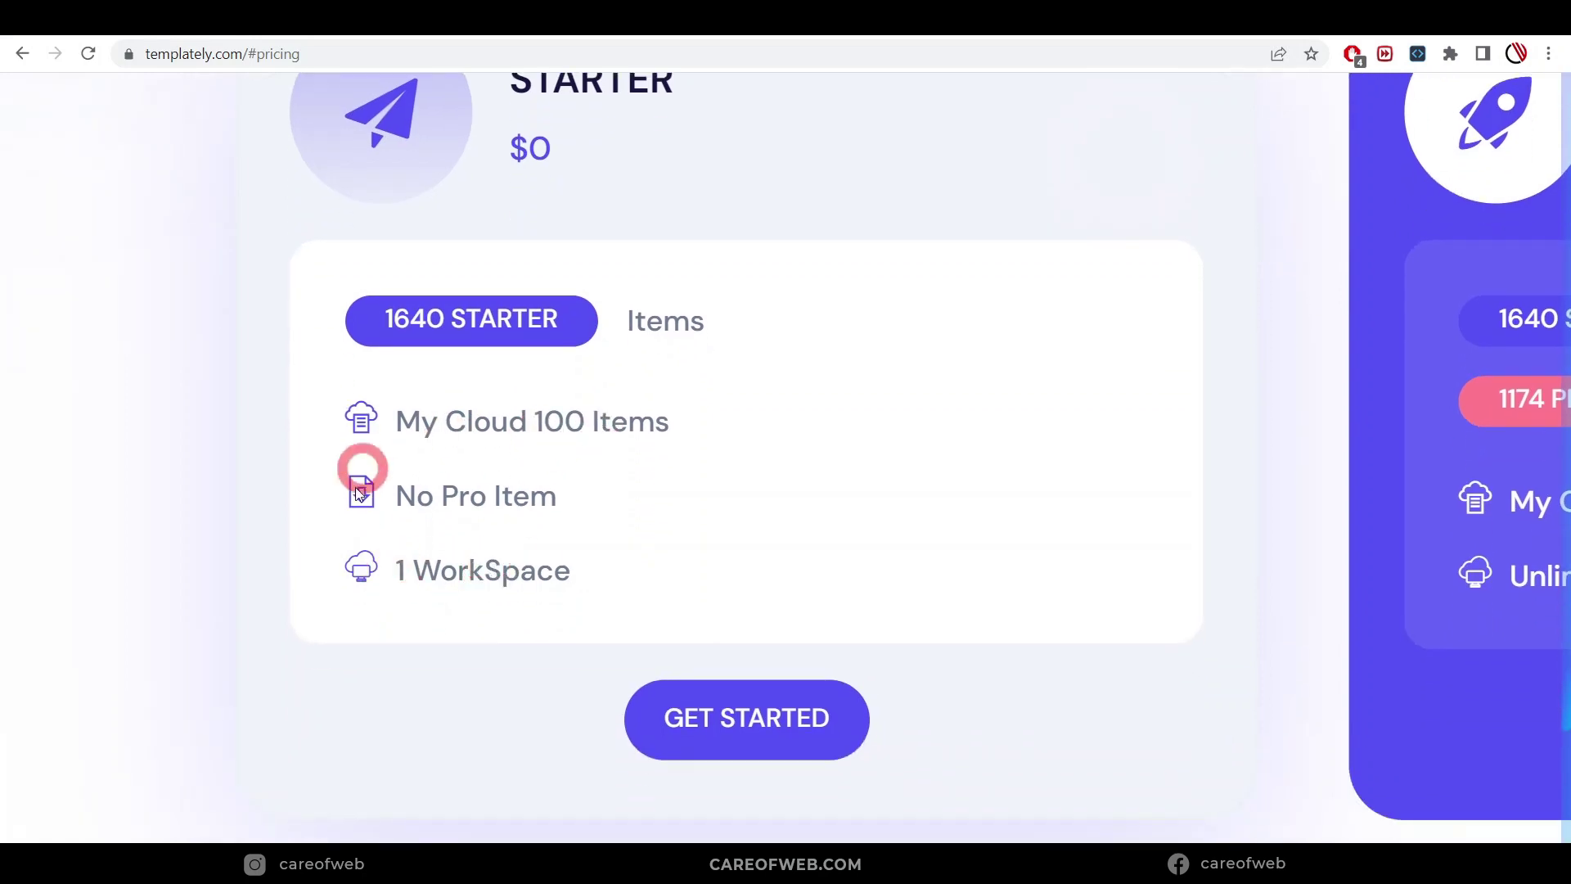
scroll(466, 472, down, 1)
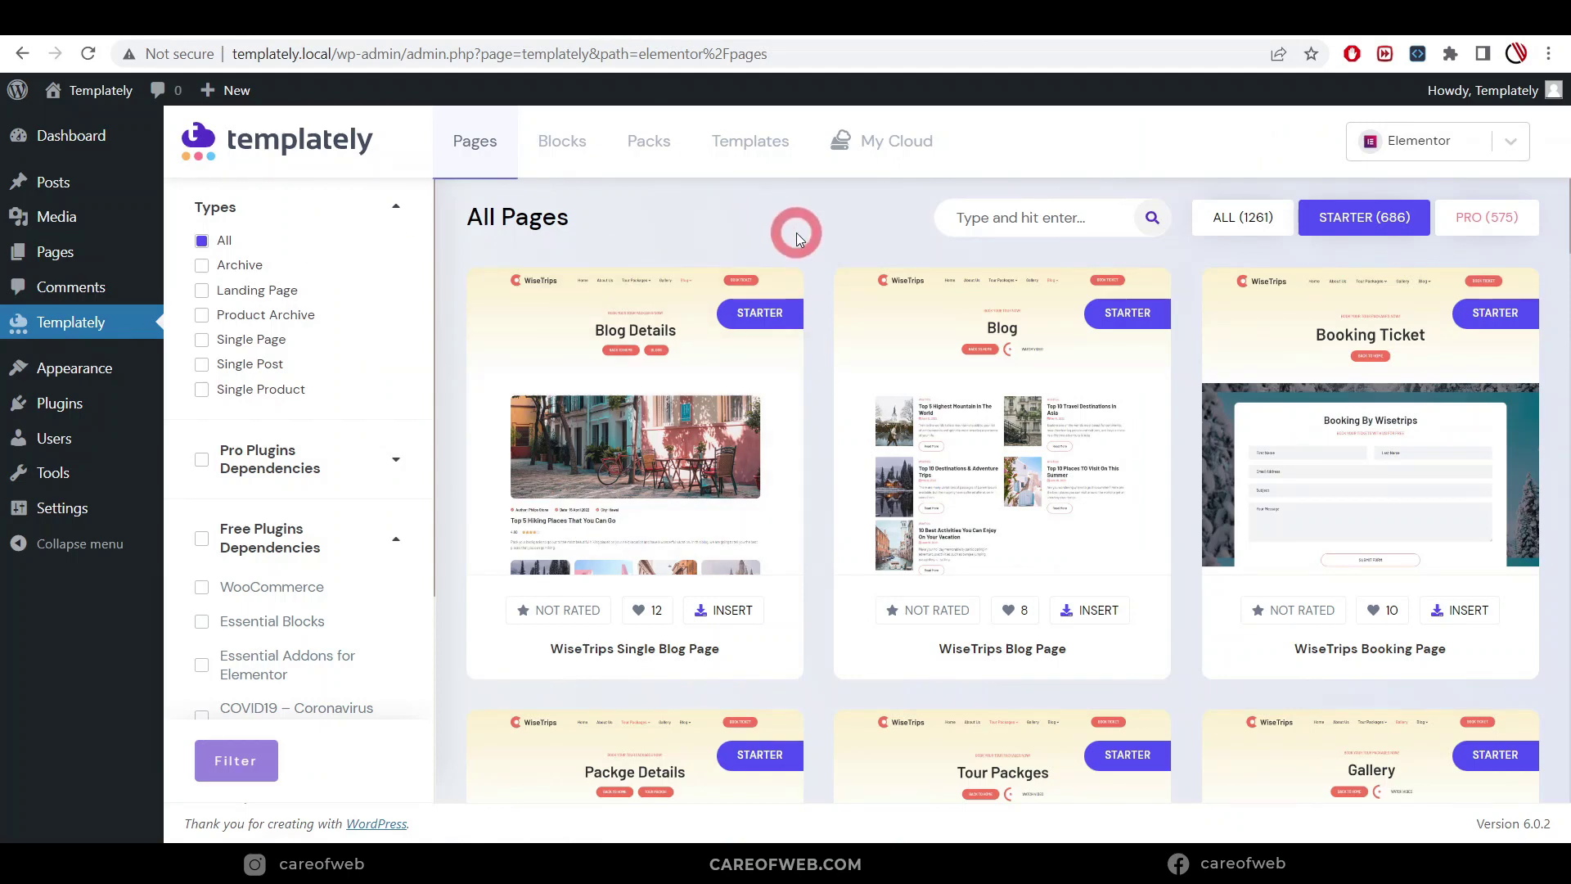
Switch the Templately library from pages to packs and open the Fresh Grain - Farm Website Template pack.
scroll(825, 240, up, 1)
scroll(825, 240, down, 1)
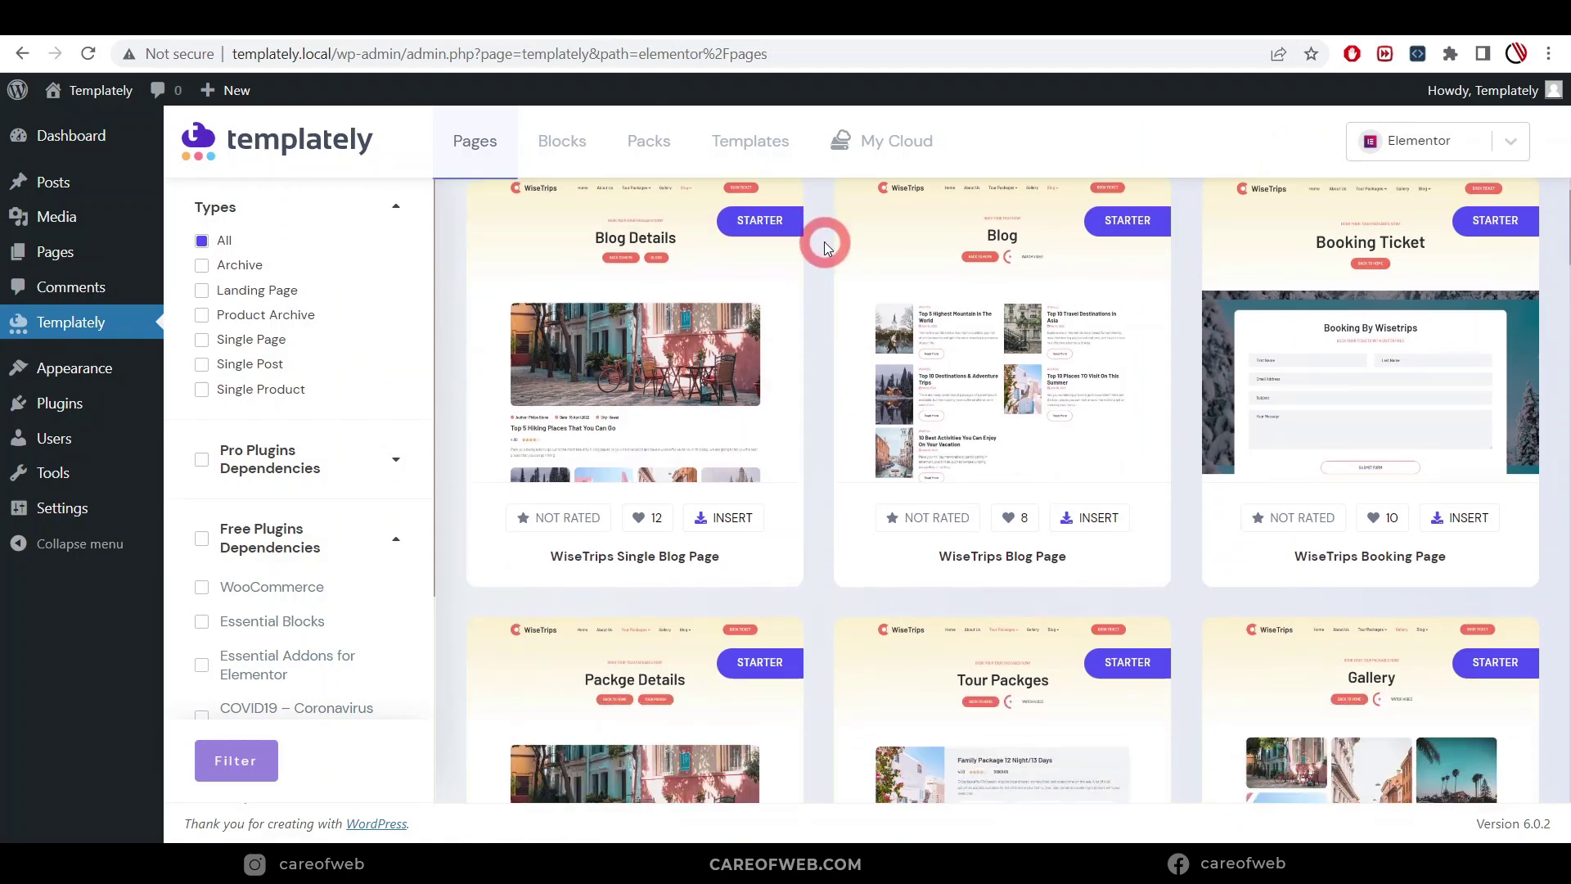
scroll(825, 240, up, 1)
click(648, 152)
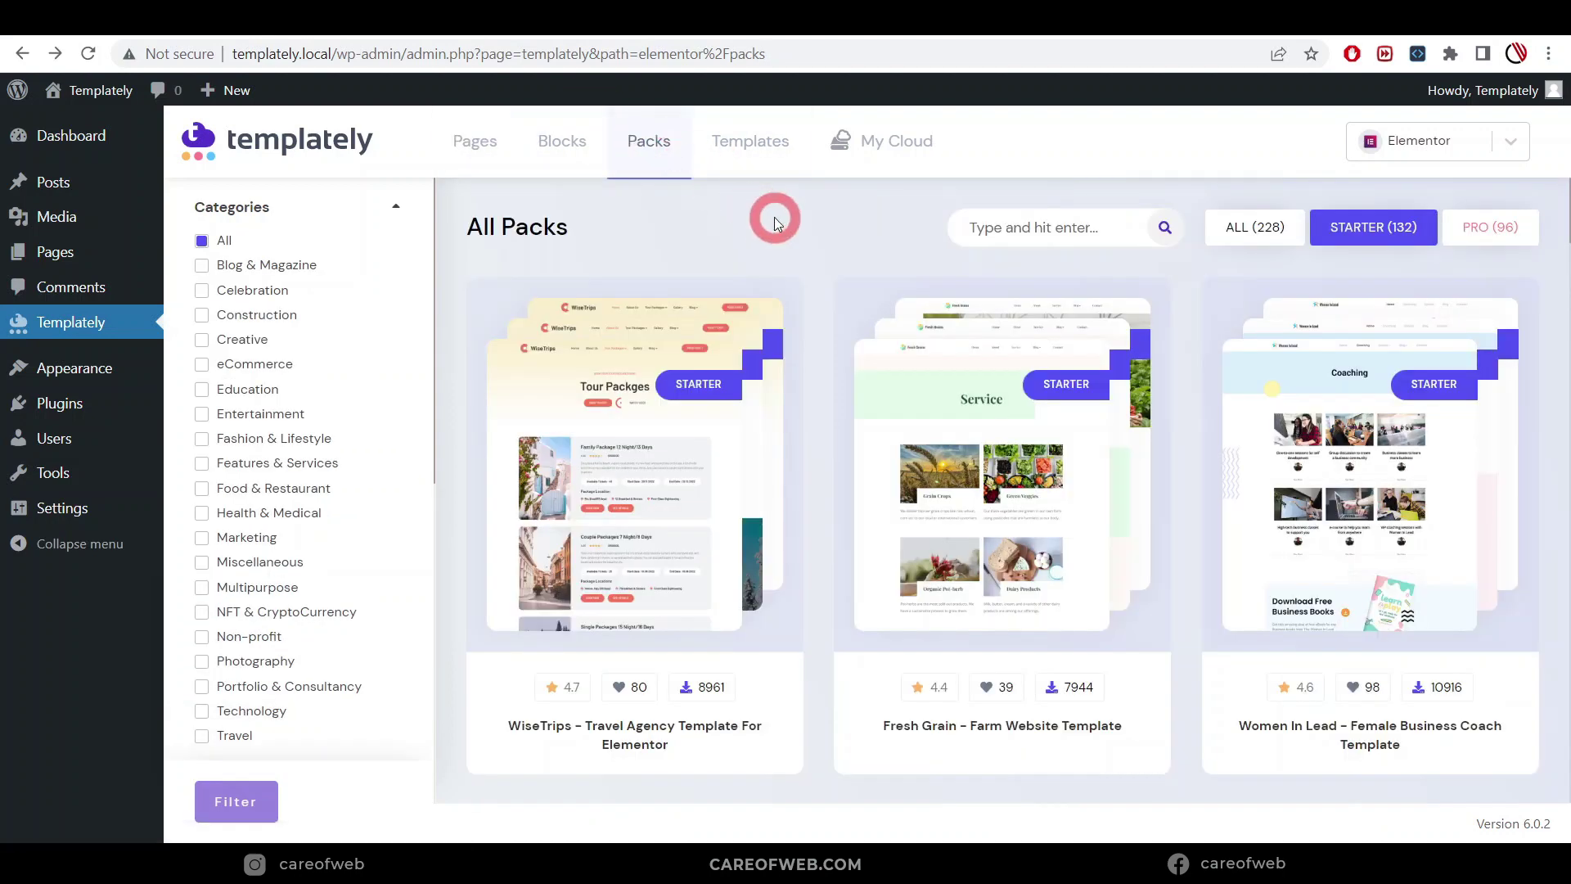
click(980, 450)
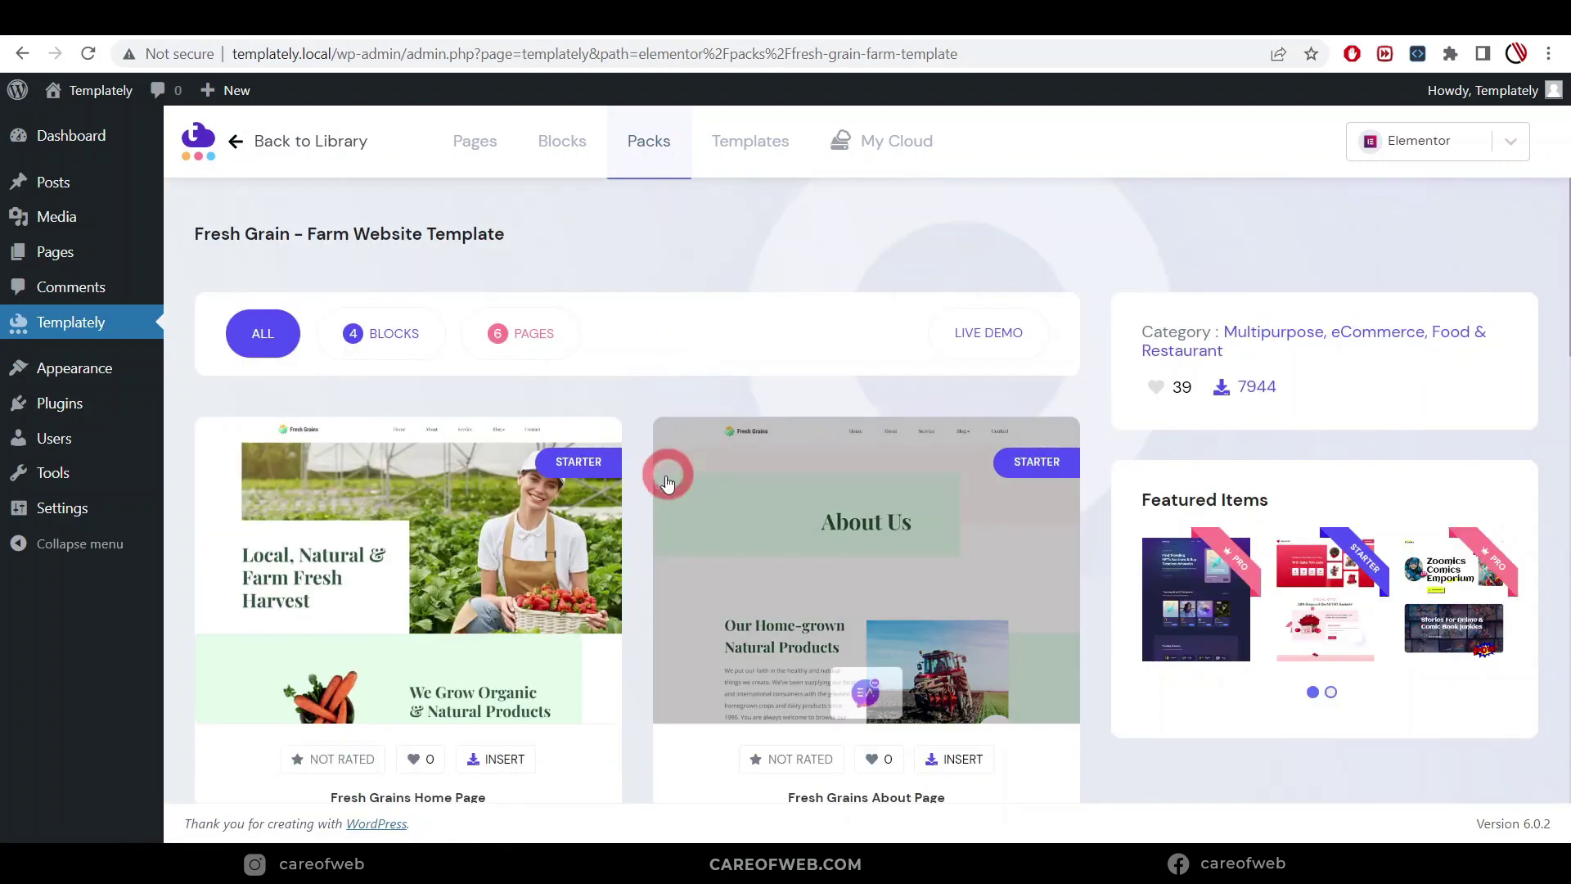
Examine the Fresh Grain pack's pages and blocks, from the home page to the info section, and the About page's plugin requirement.
scroll(511, 458, down, 1)
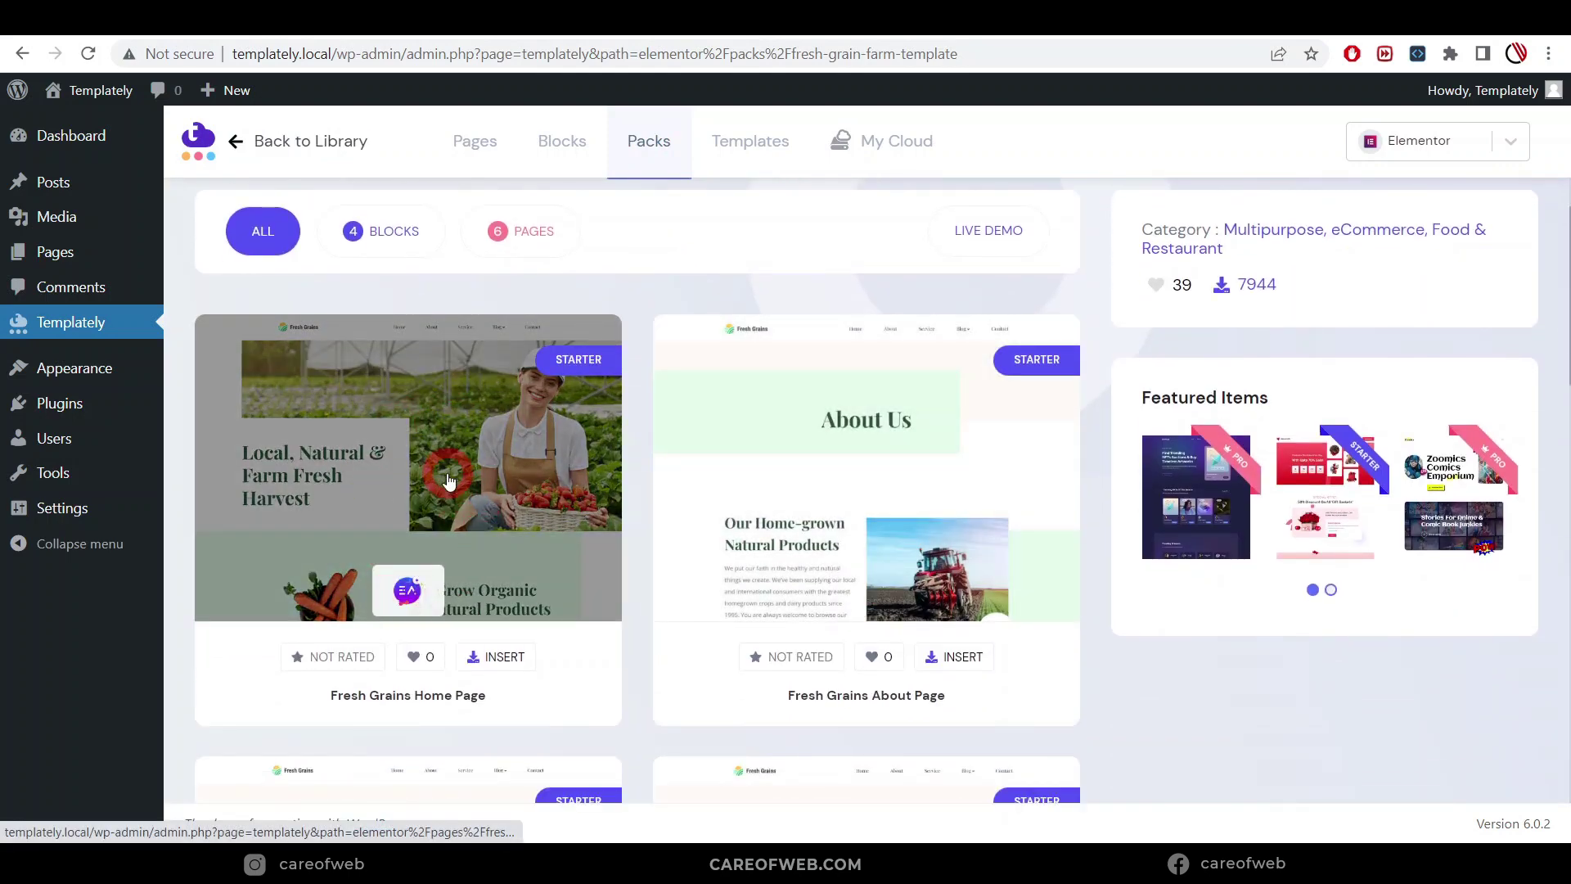
scroll(442, 491, down, 1)
scroll(457, 462, up, 2)
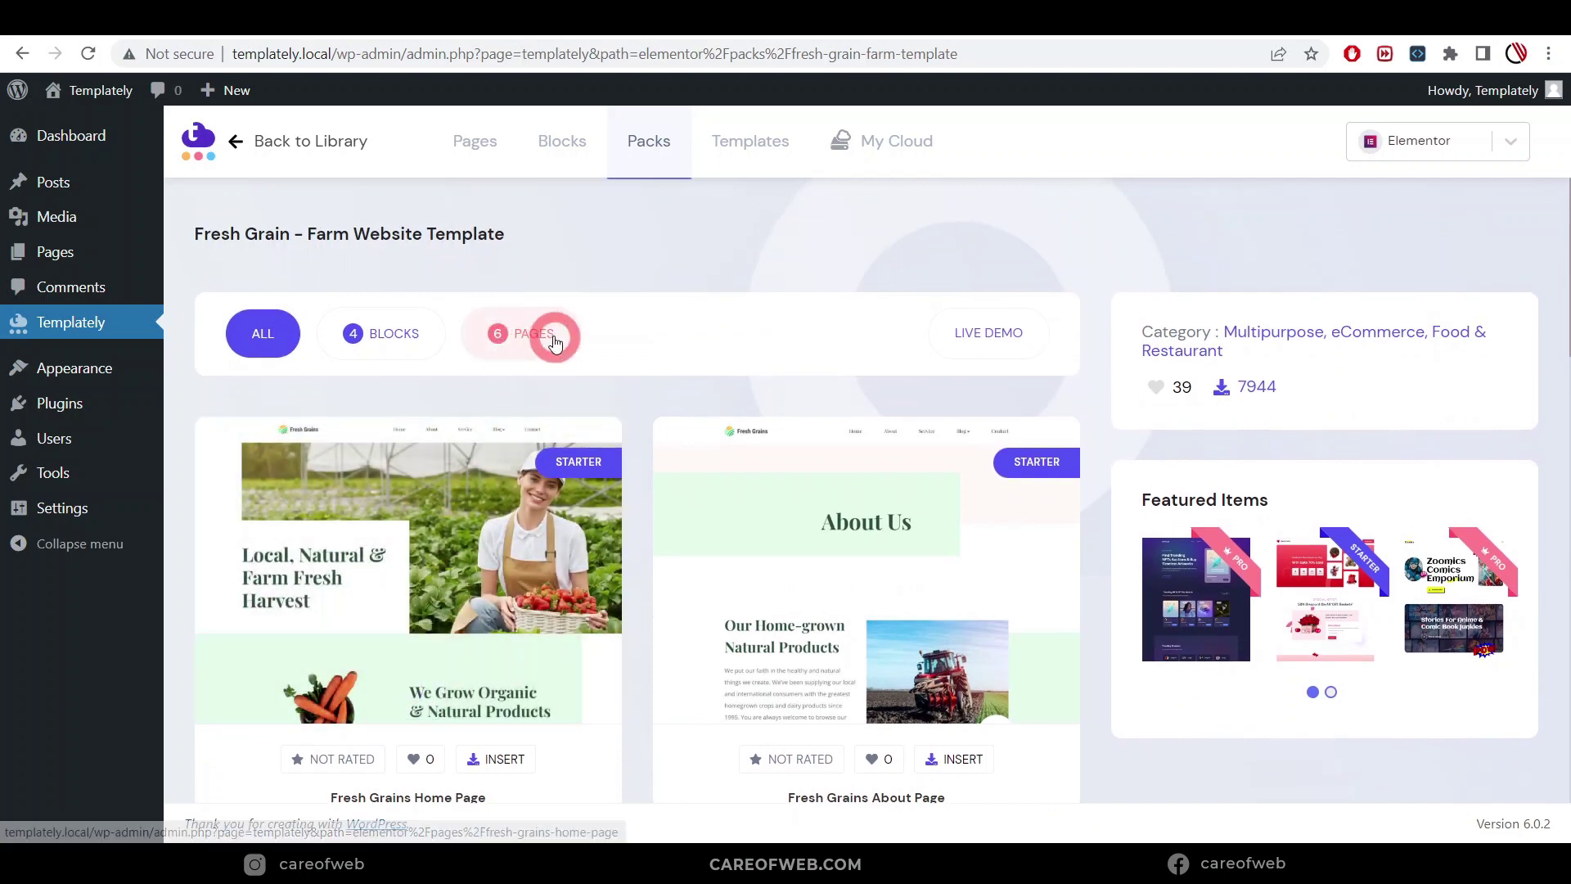
click(555, 342)
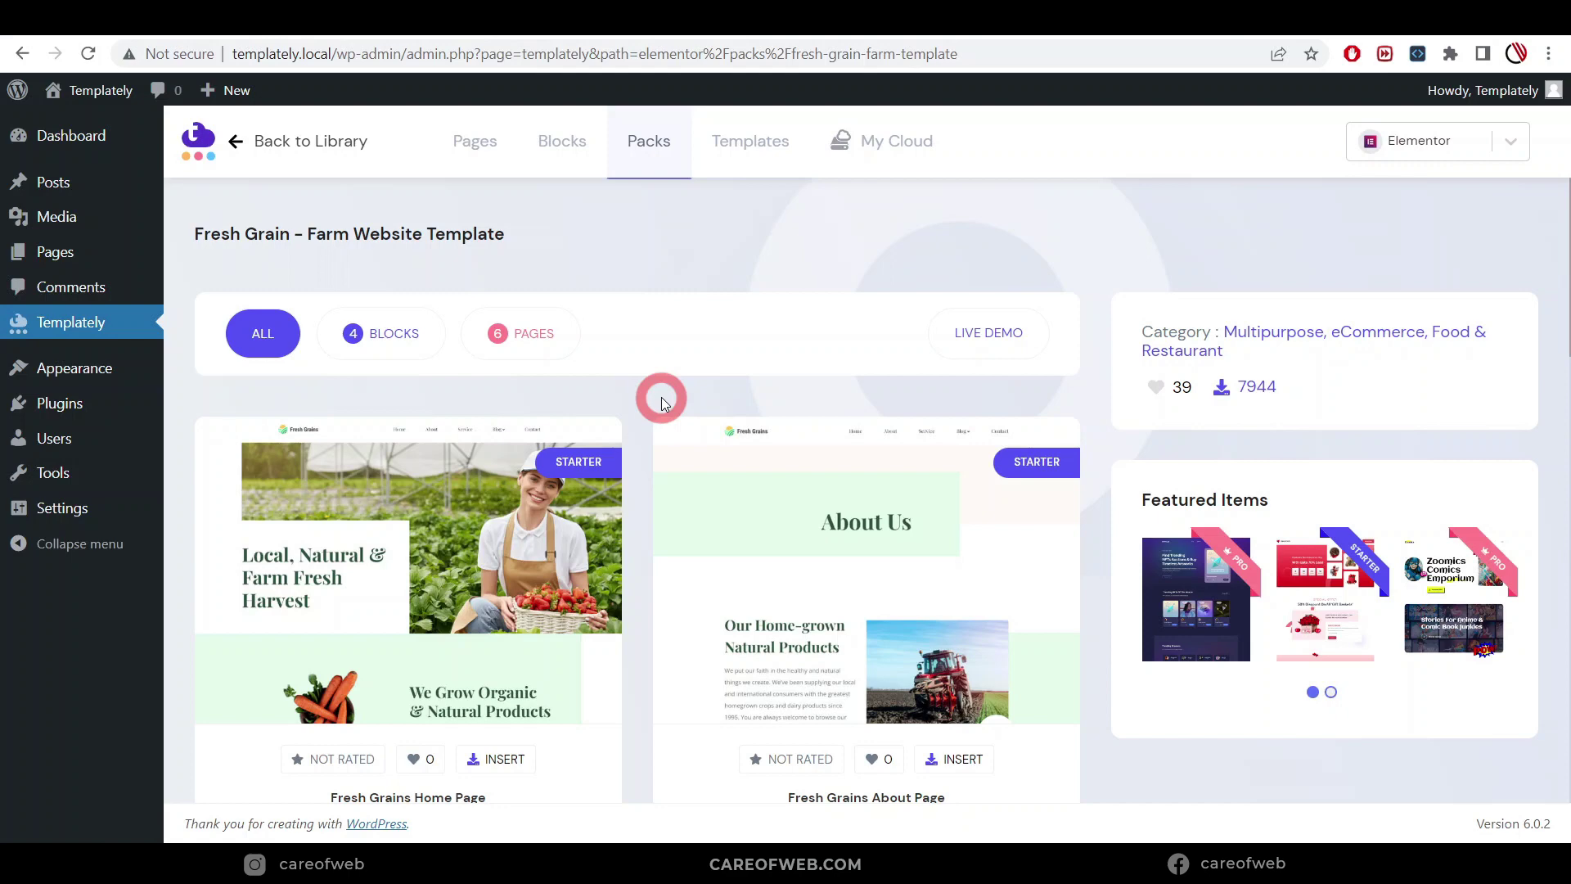
scroll(659, 396, down, 4)
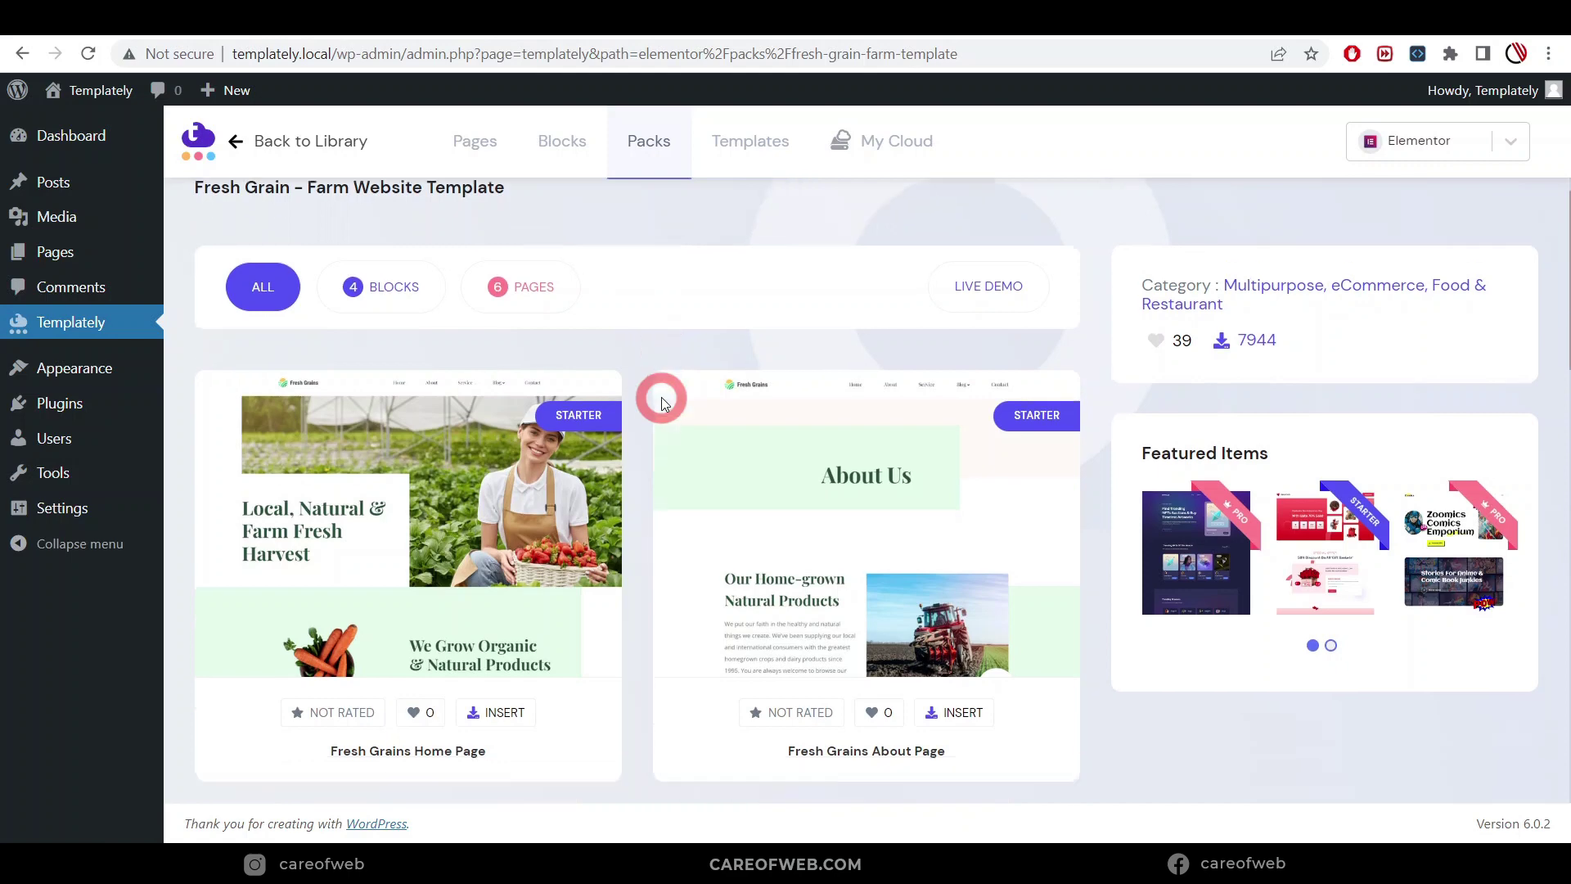
scroll(662, 374, up, 3)
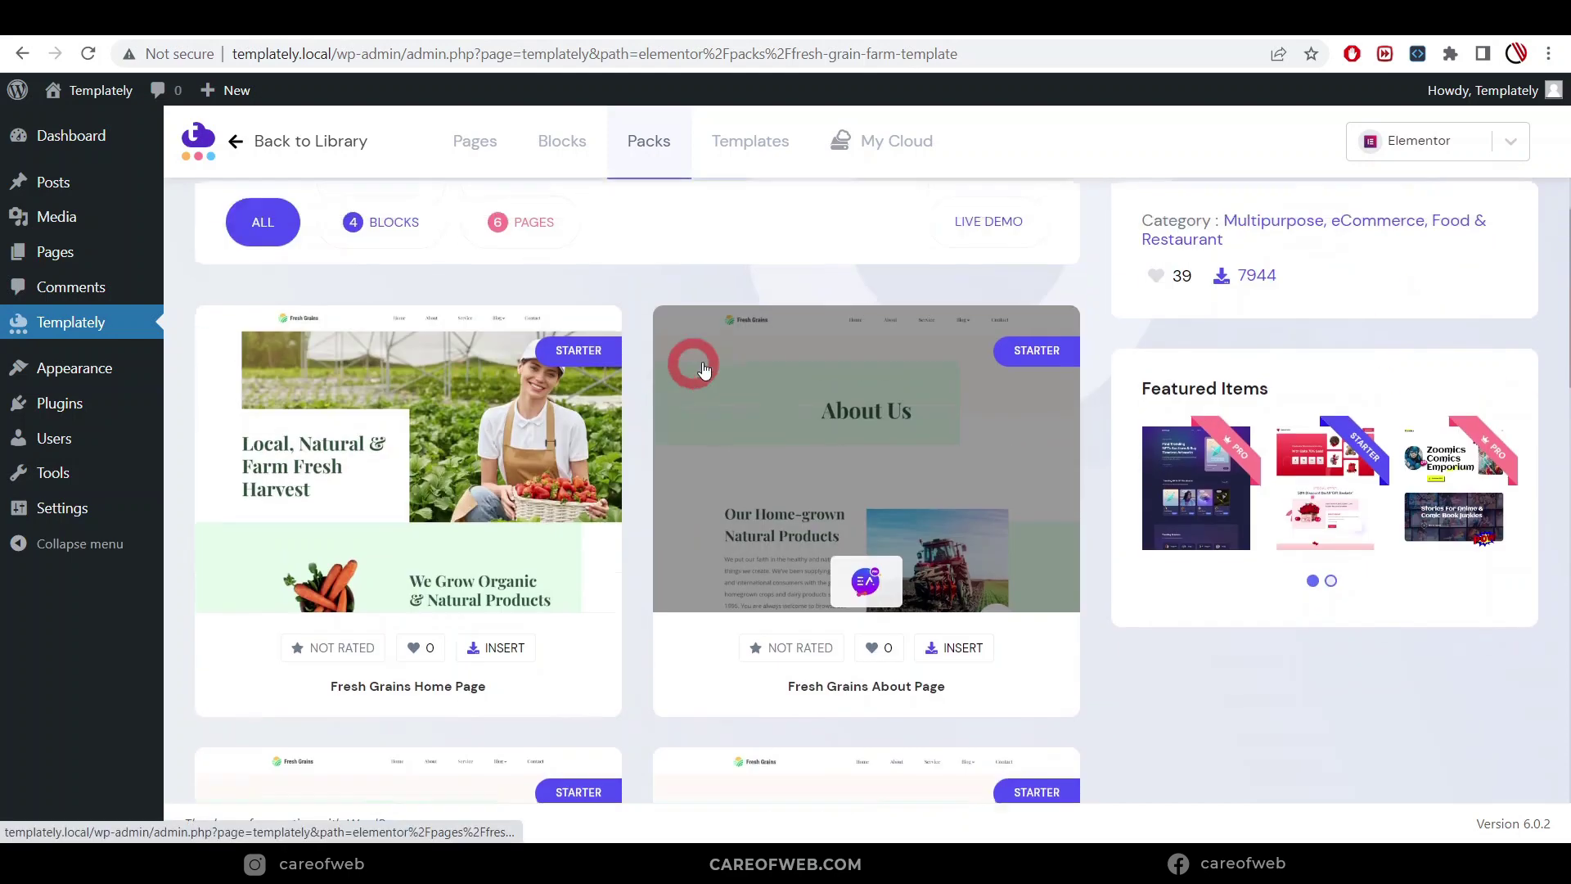
scroll(646, 425, down, 5)
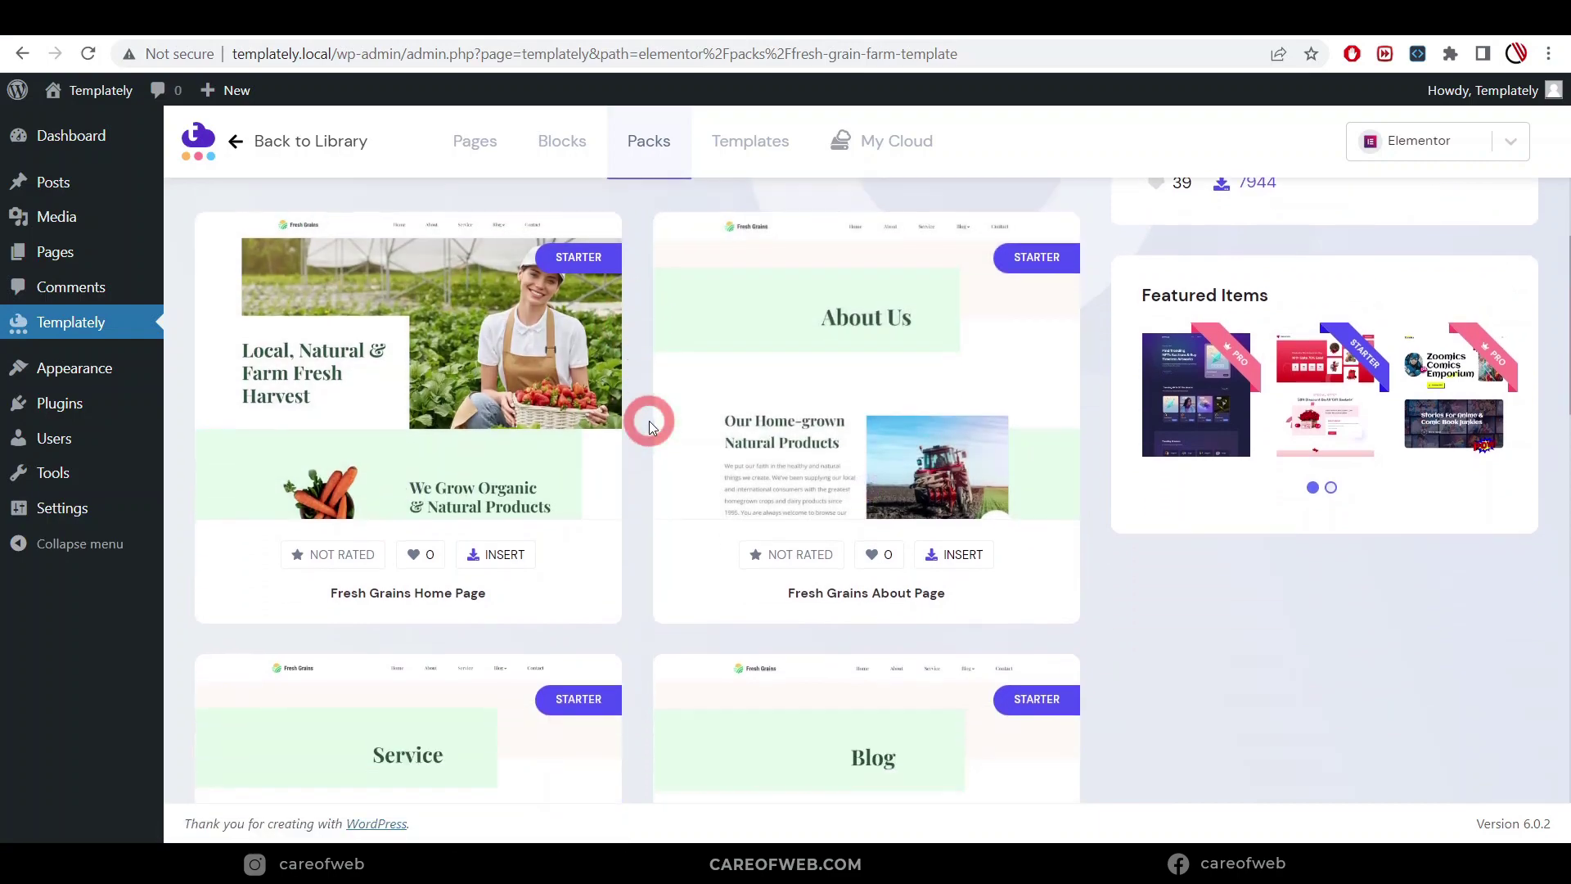
scroll(638, 430, up, 6)
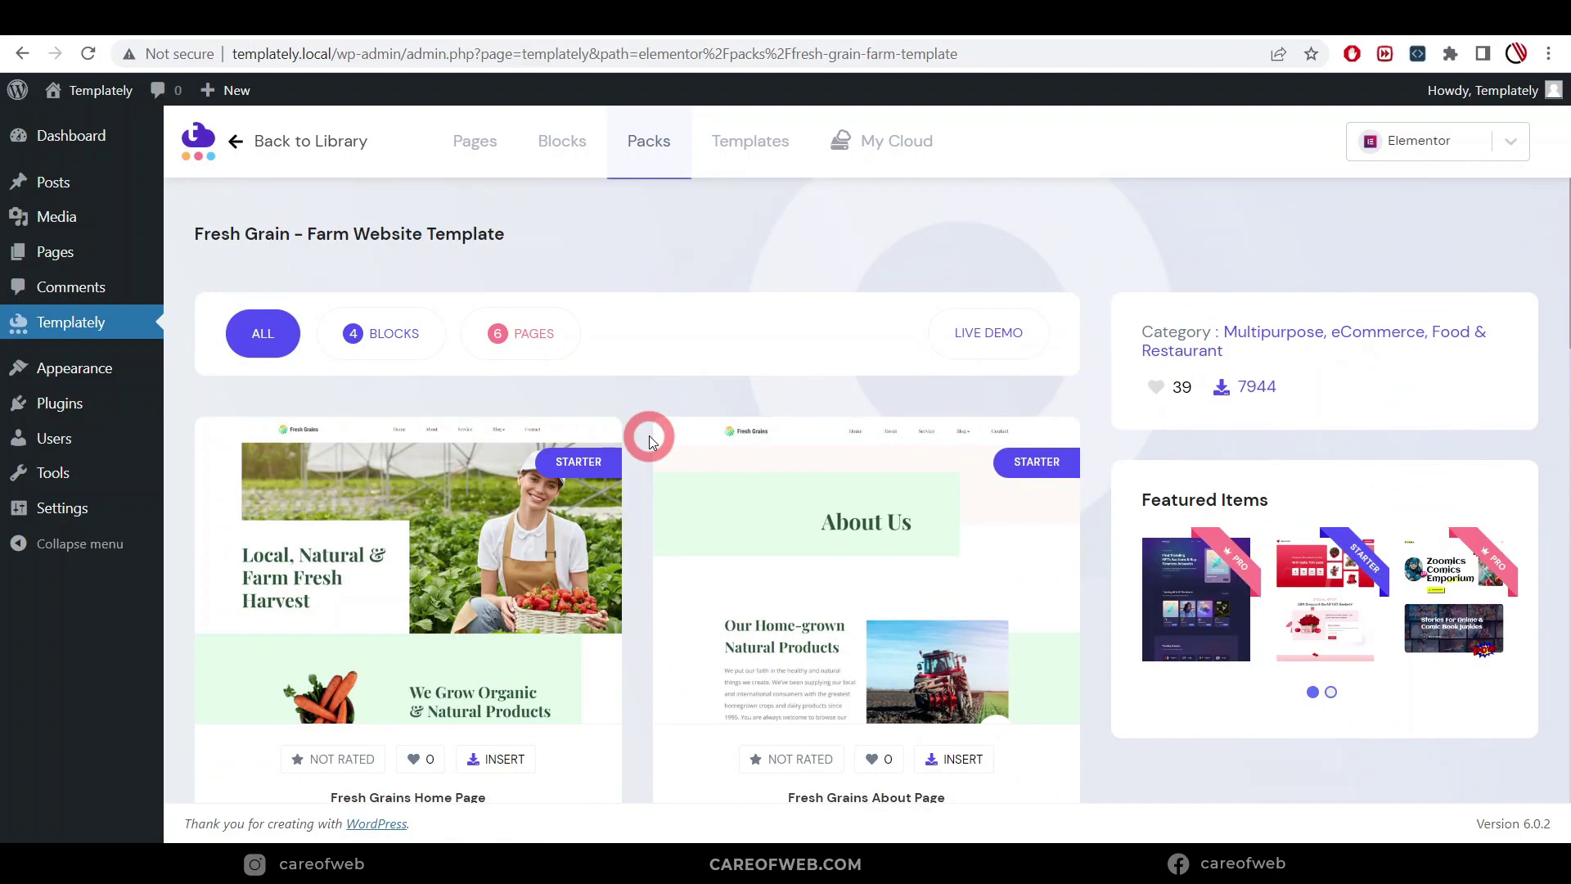
scroll(650, 442, down, 20)
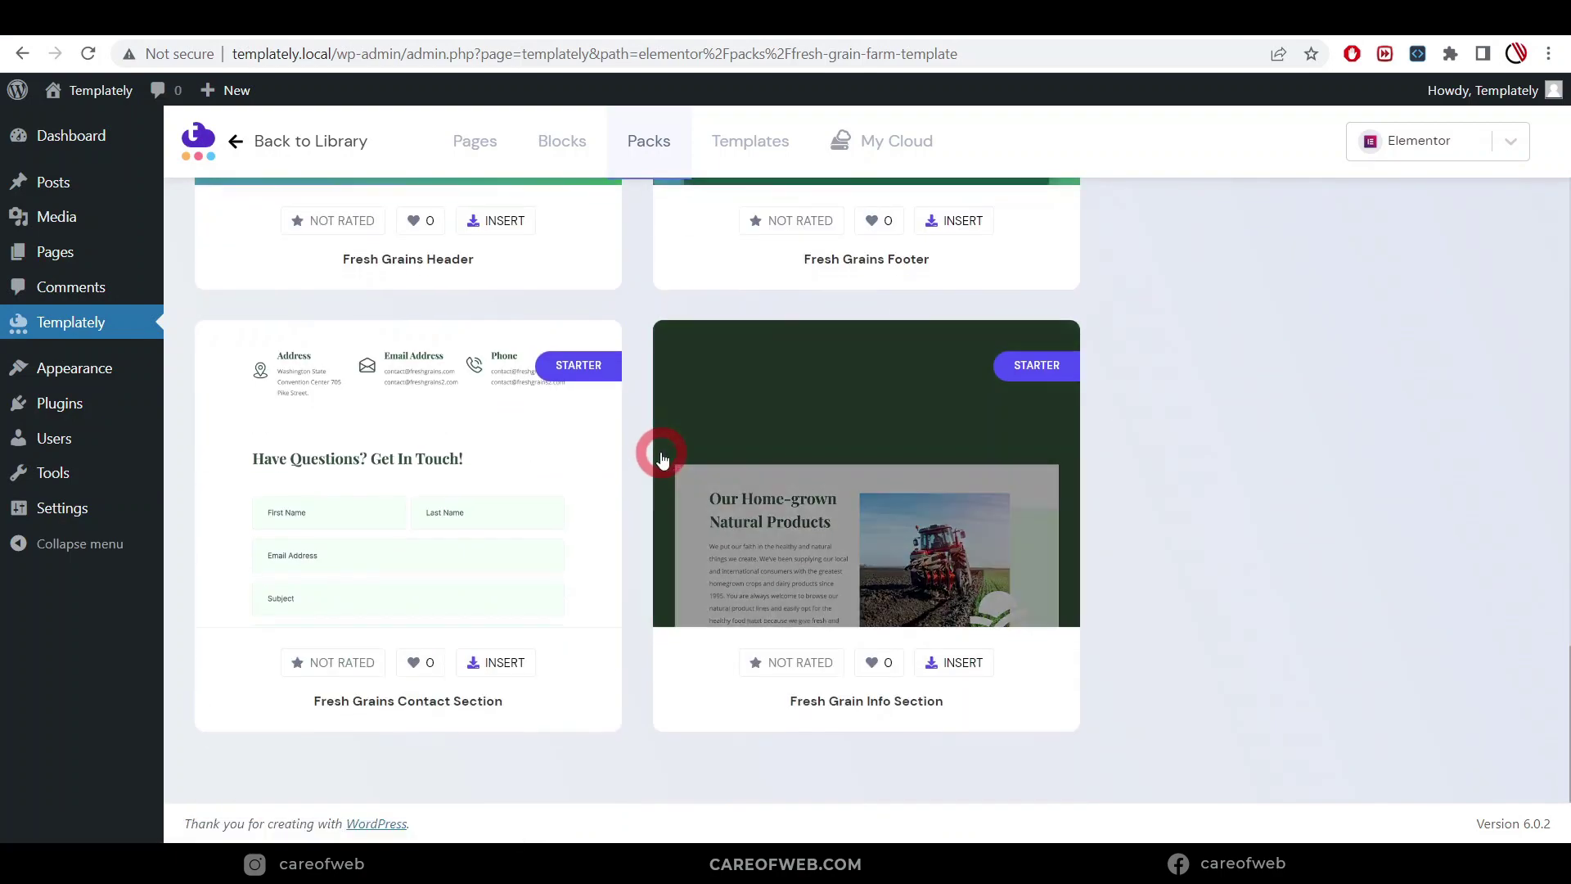
scroll(661, 446, up, 15)
scroll(661, 449, up, 5)
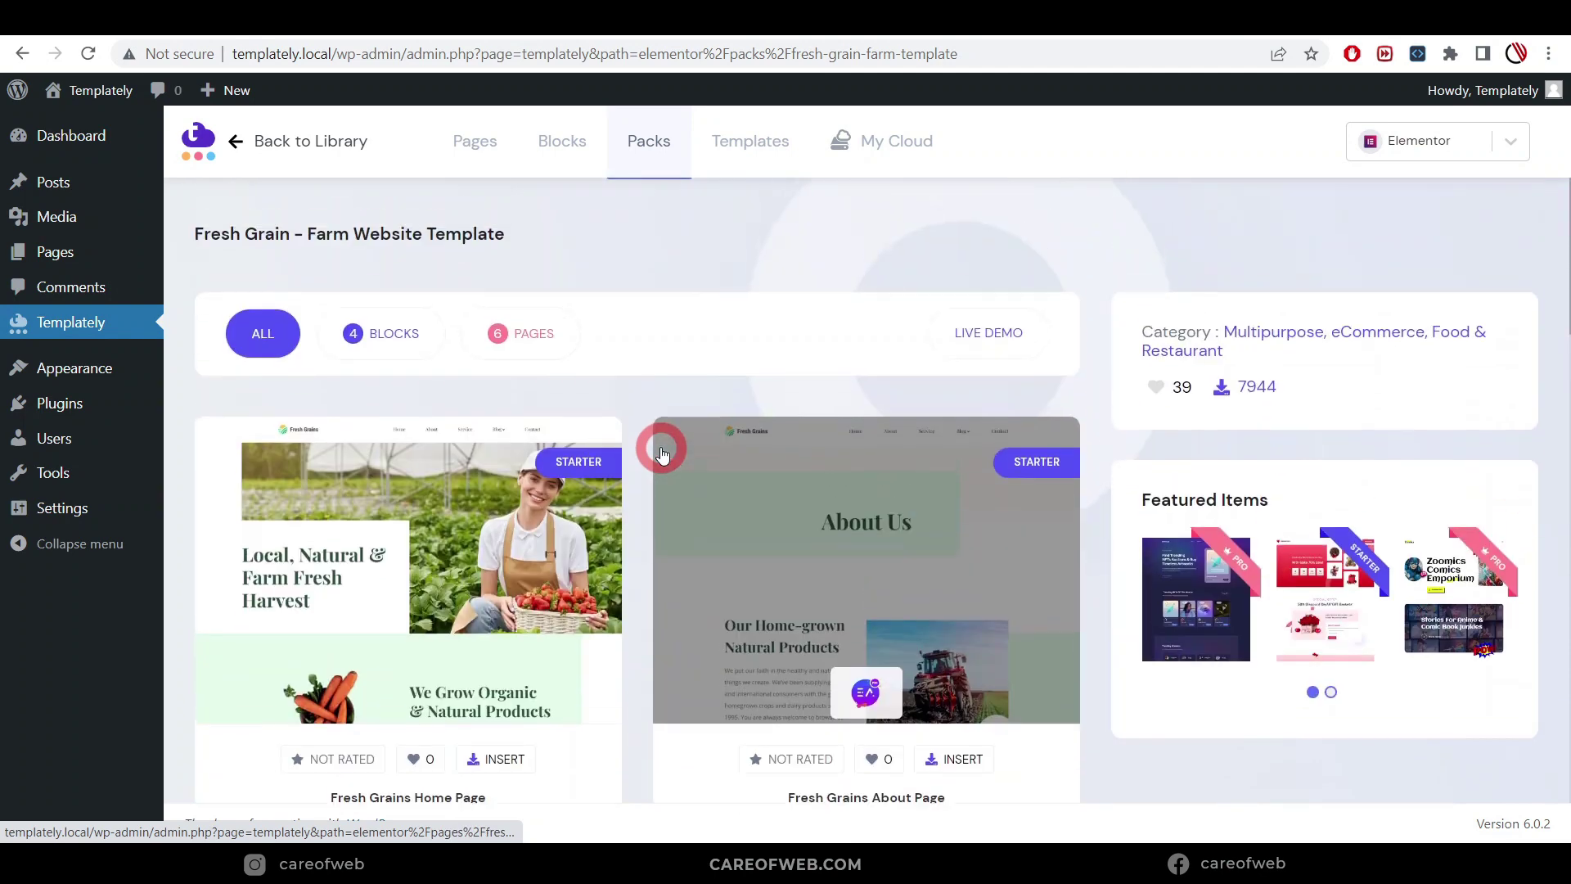
scroll(661, 448, down, 3)
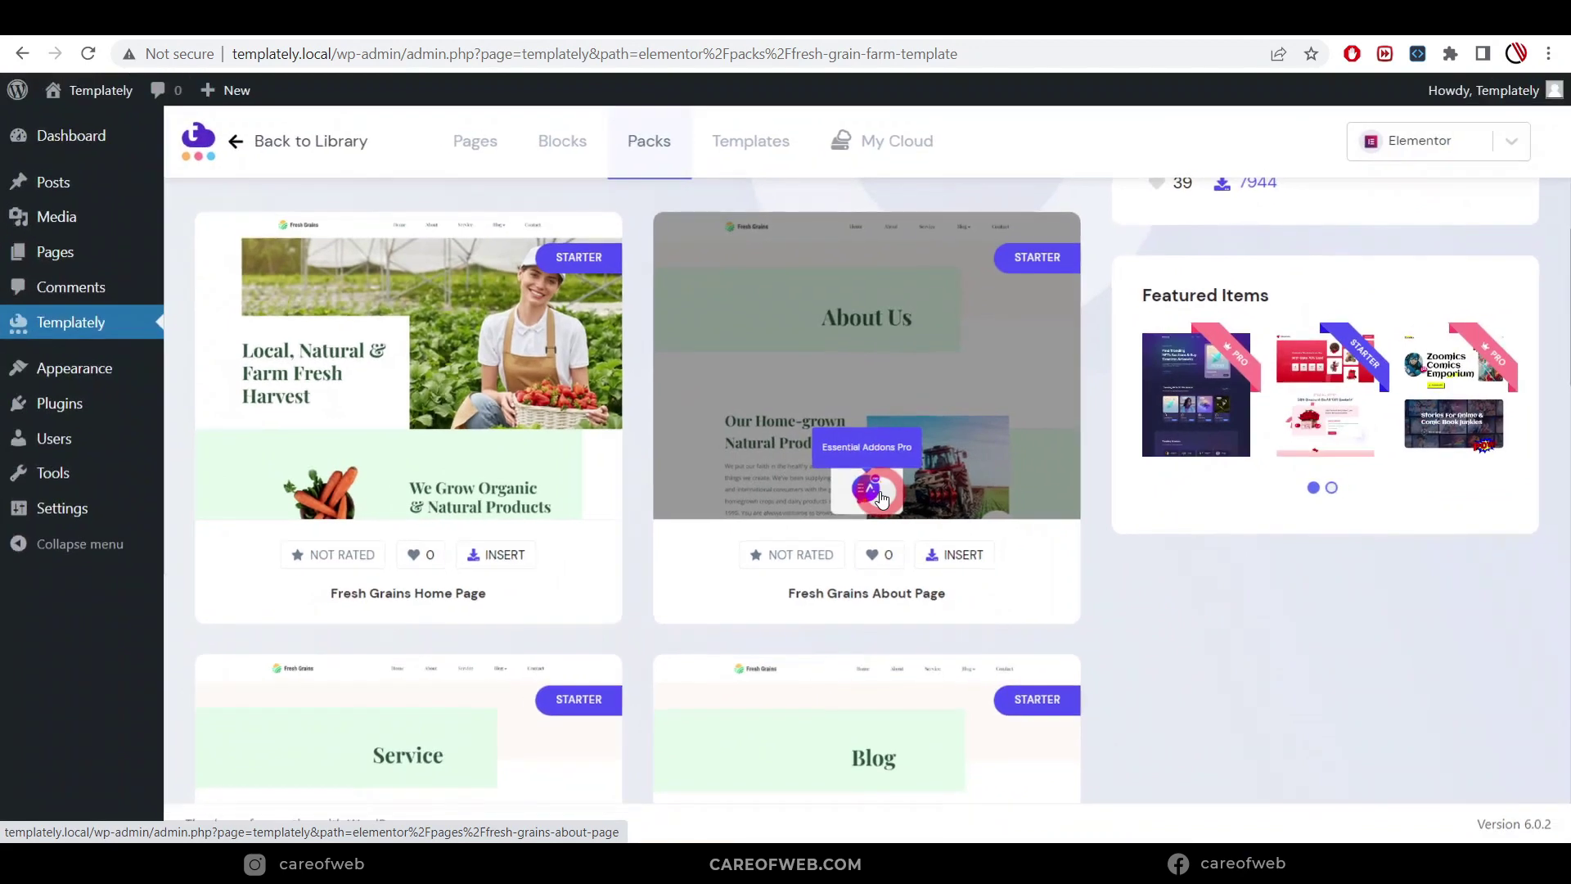
Return from the Fresh Grain pack to the Templately library's listing of all packs.
scroll(882, 498, up, 3)
click(547, 159)
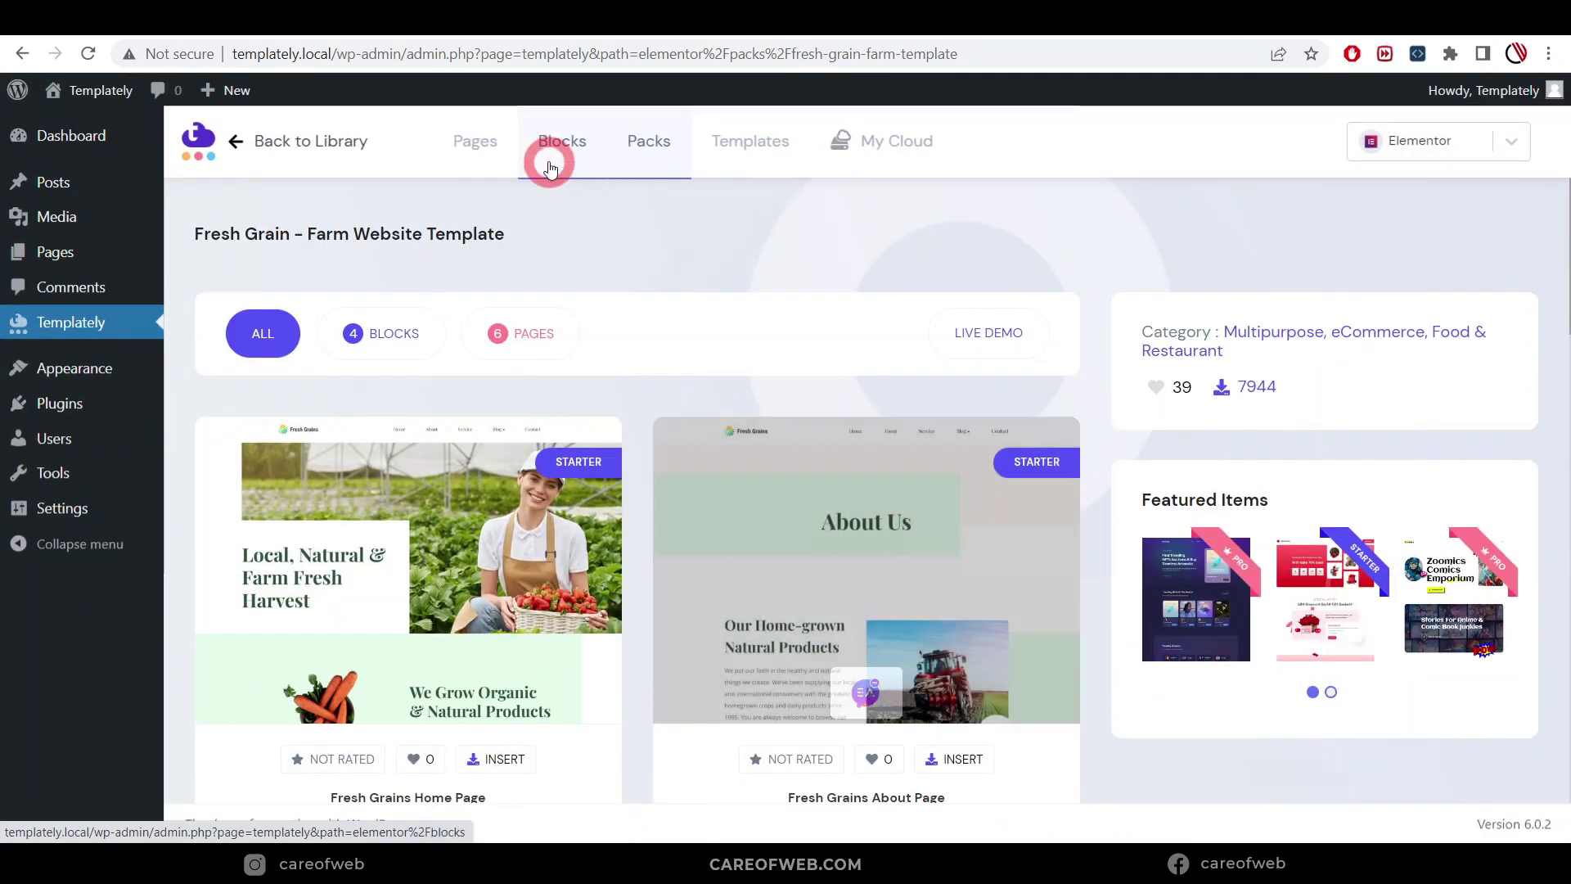
click(240, 145)
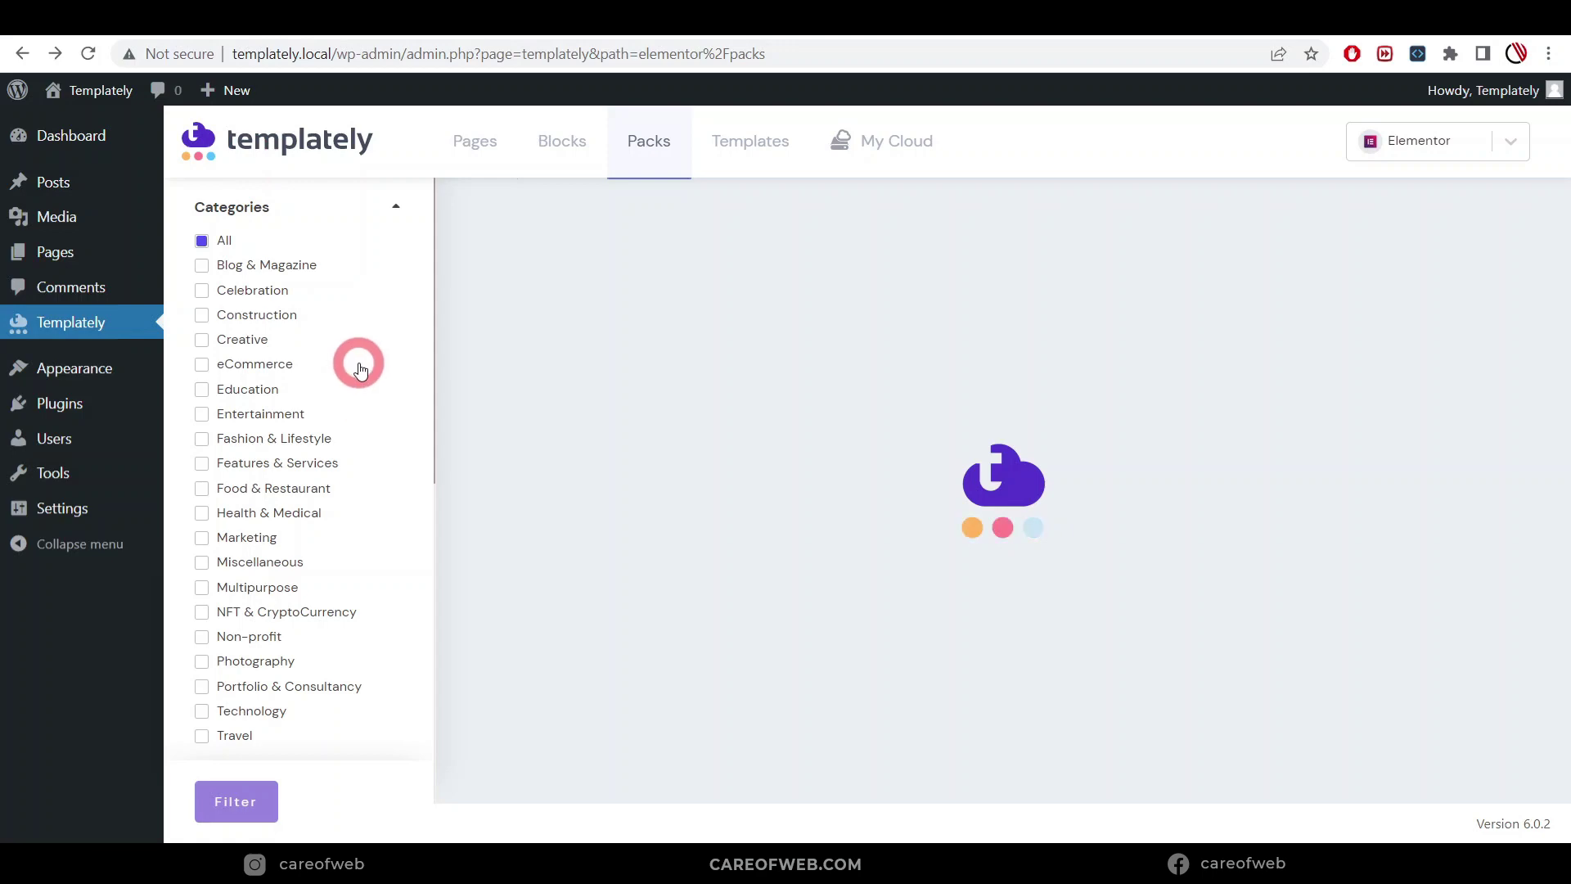
Filter the Starter packs to exclude those depending on the pro plugins Elementor Pro, Essential Addons Pro and LearnDash.
scroll(360, 367, down, 8)
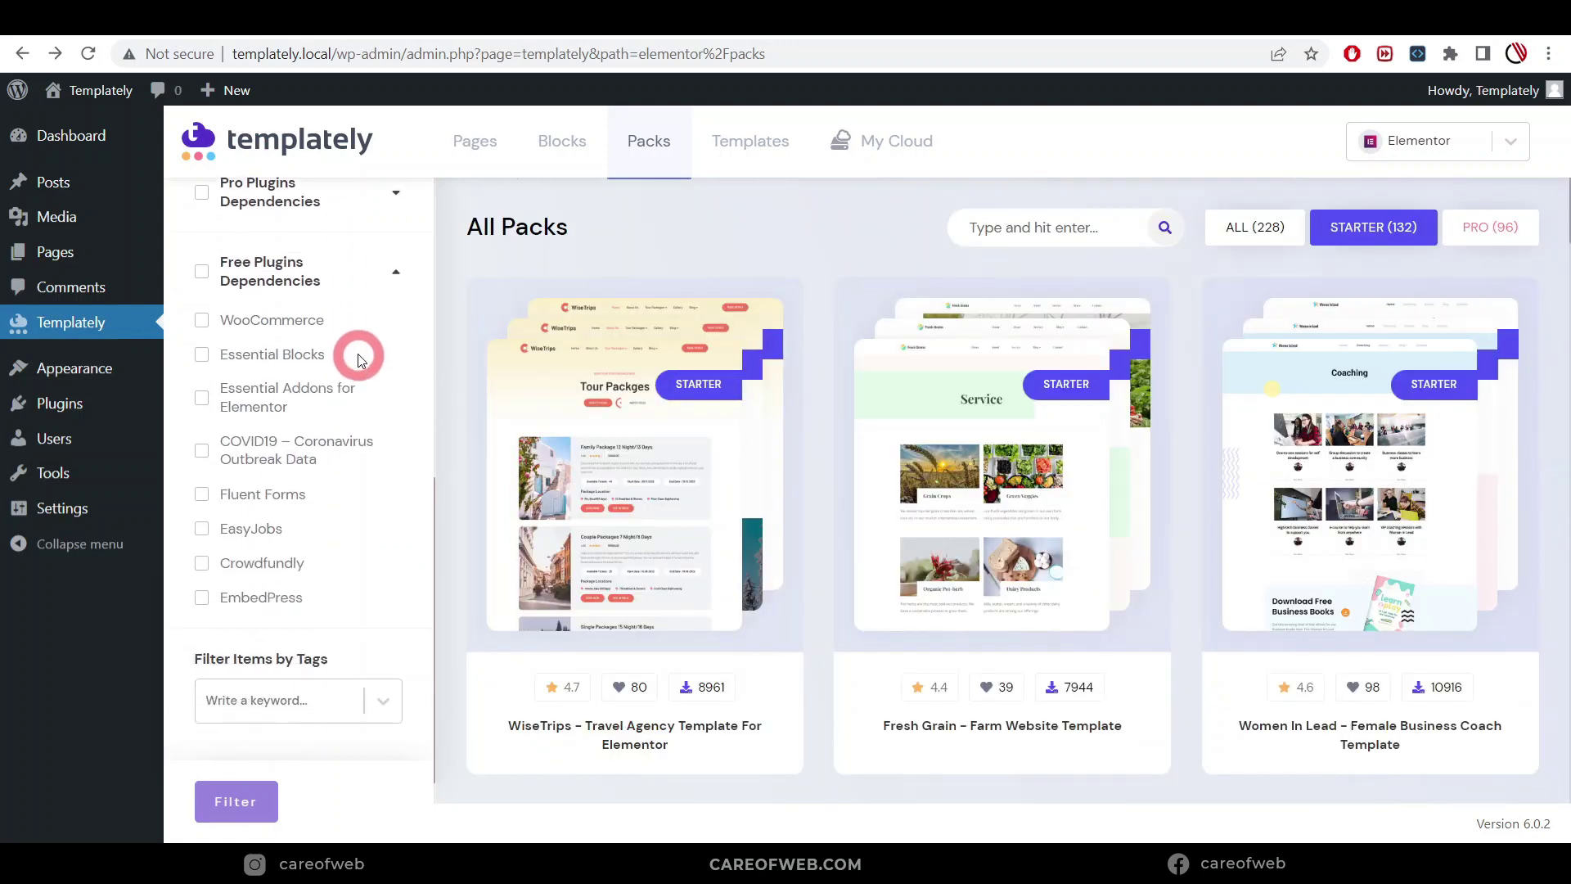
scroll(350, 337, up, 2)
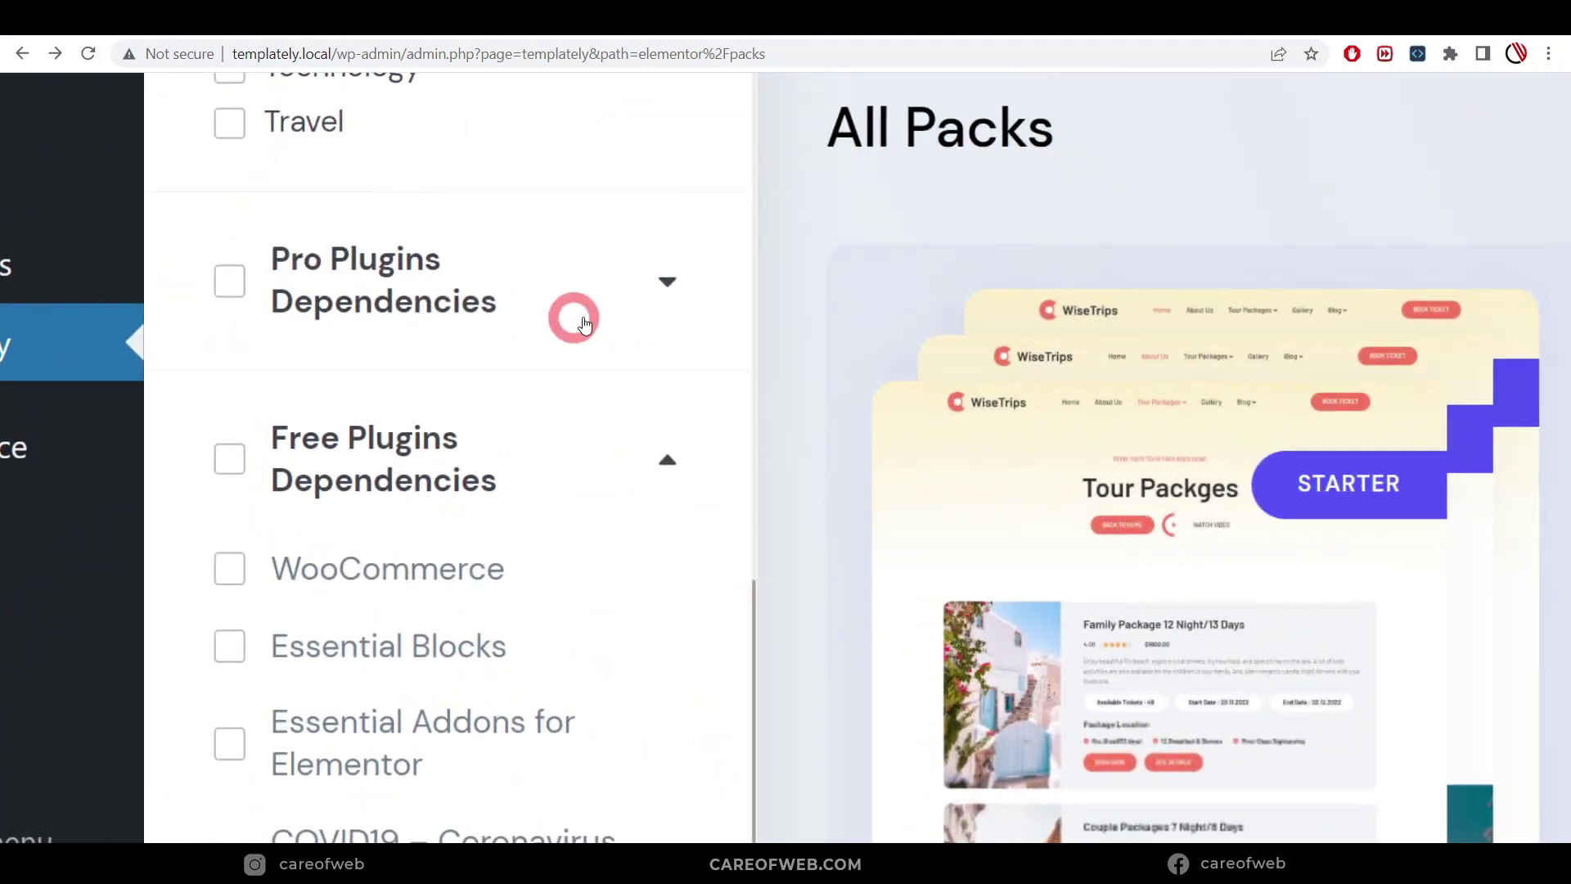
click(668, 284)
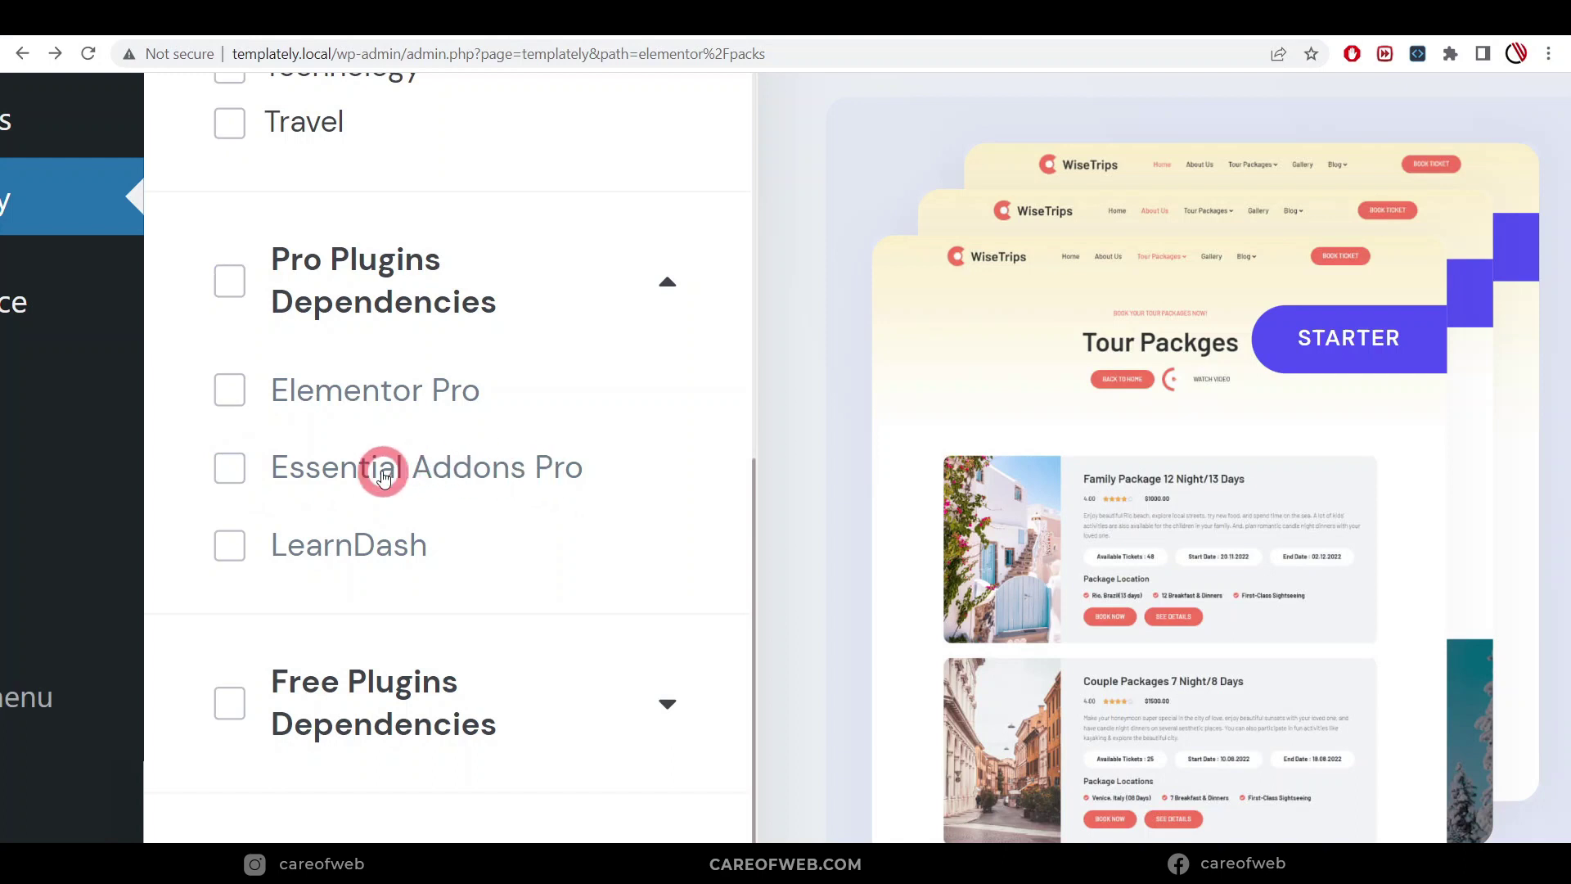
click(230, 474)
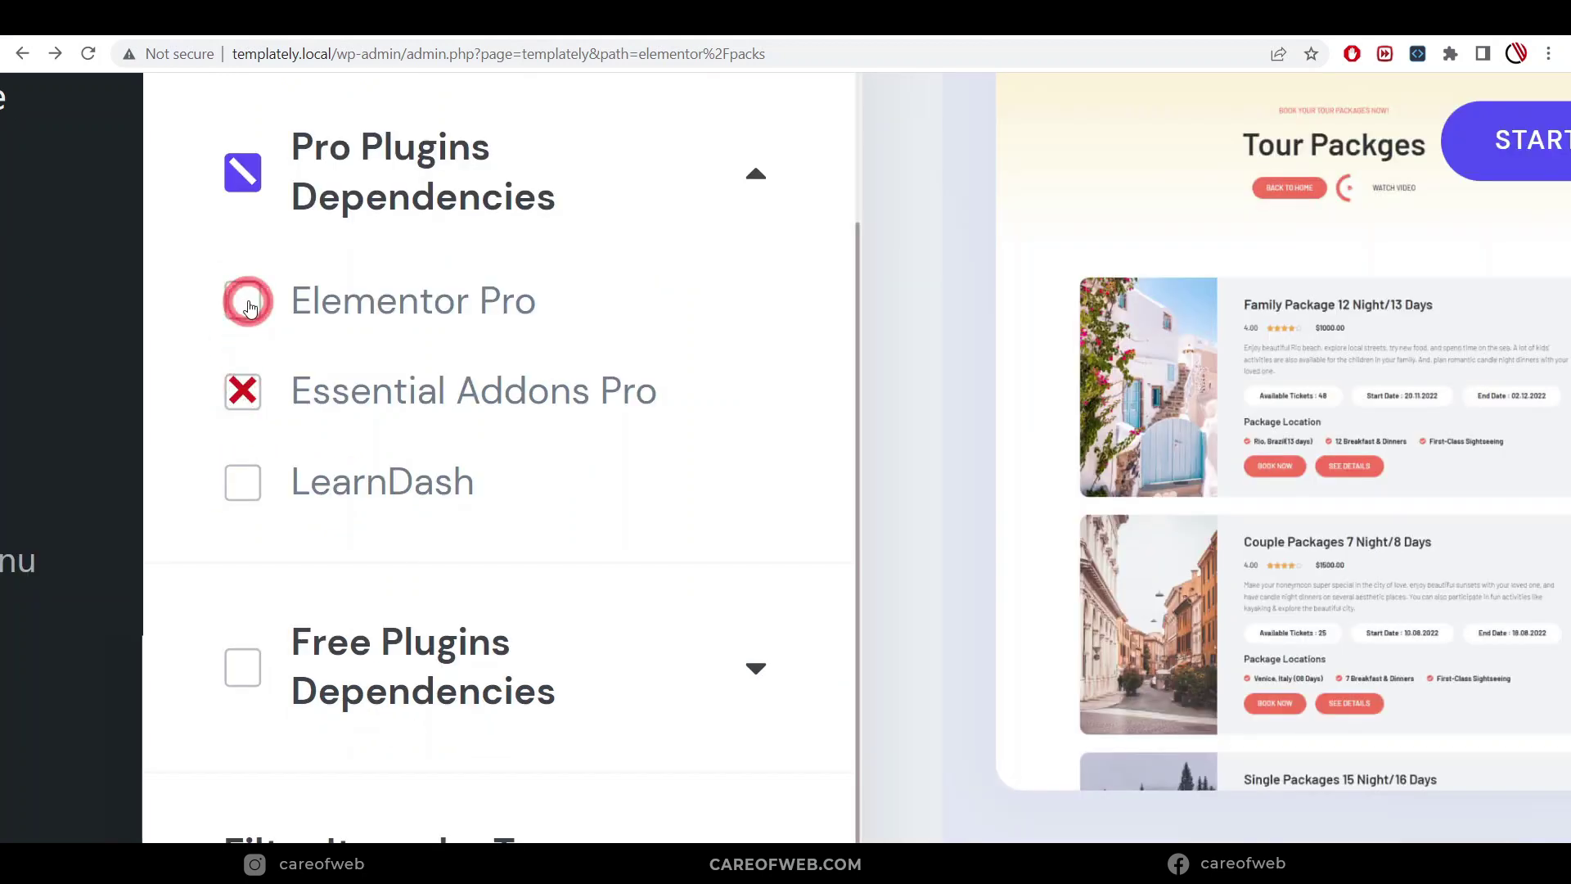
click(246, 482)
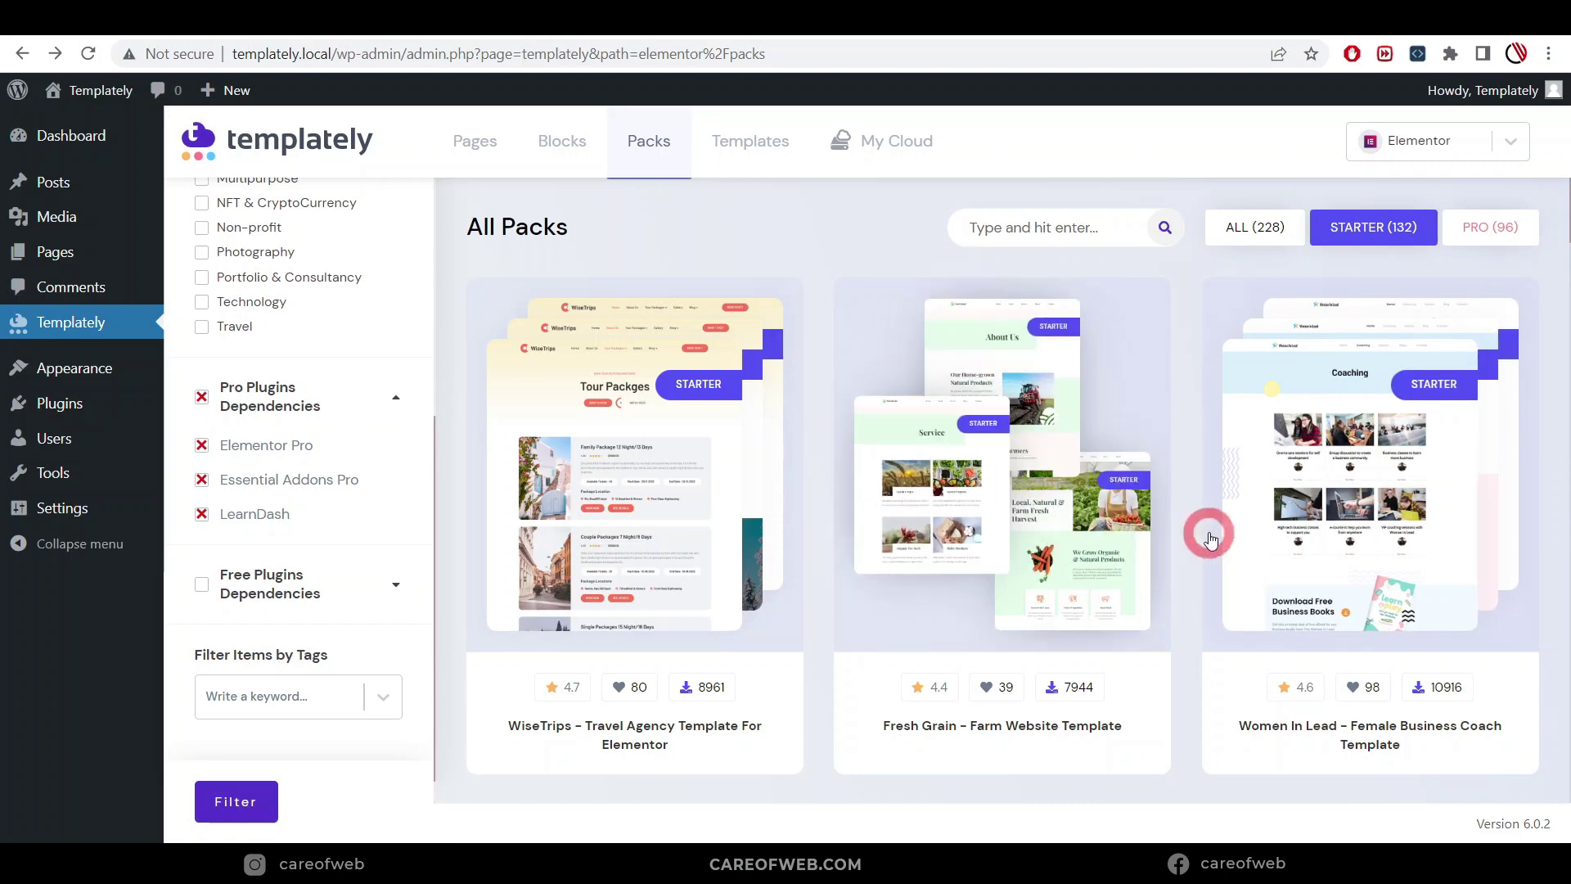
click(232, 802)
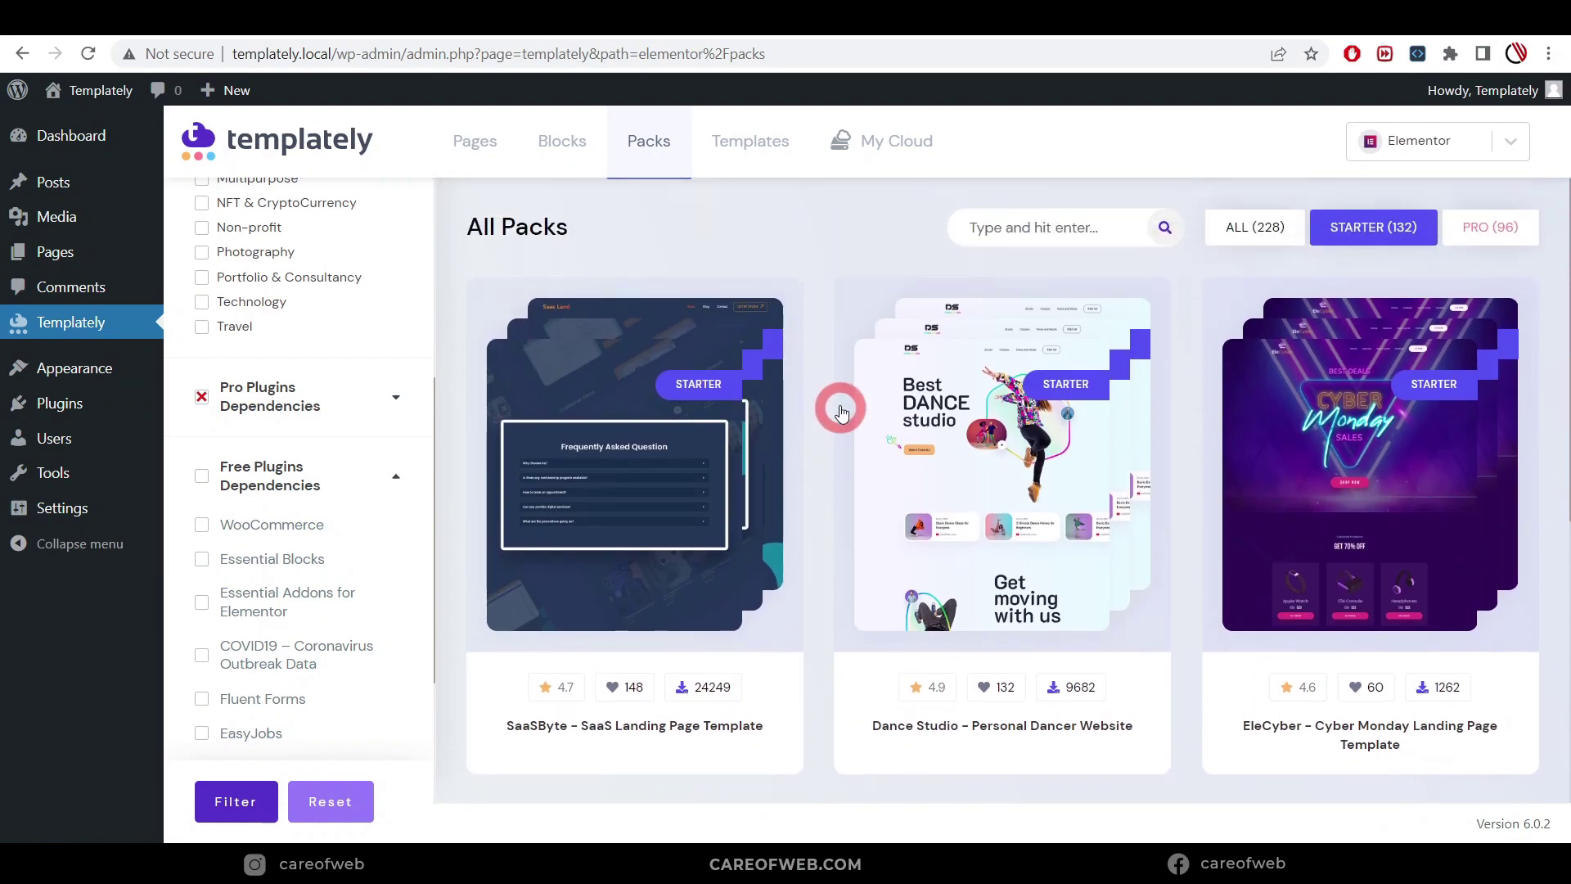
scroll(836, 403, down, 3)
scroll(835, 397, up, 3)
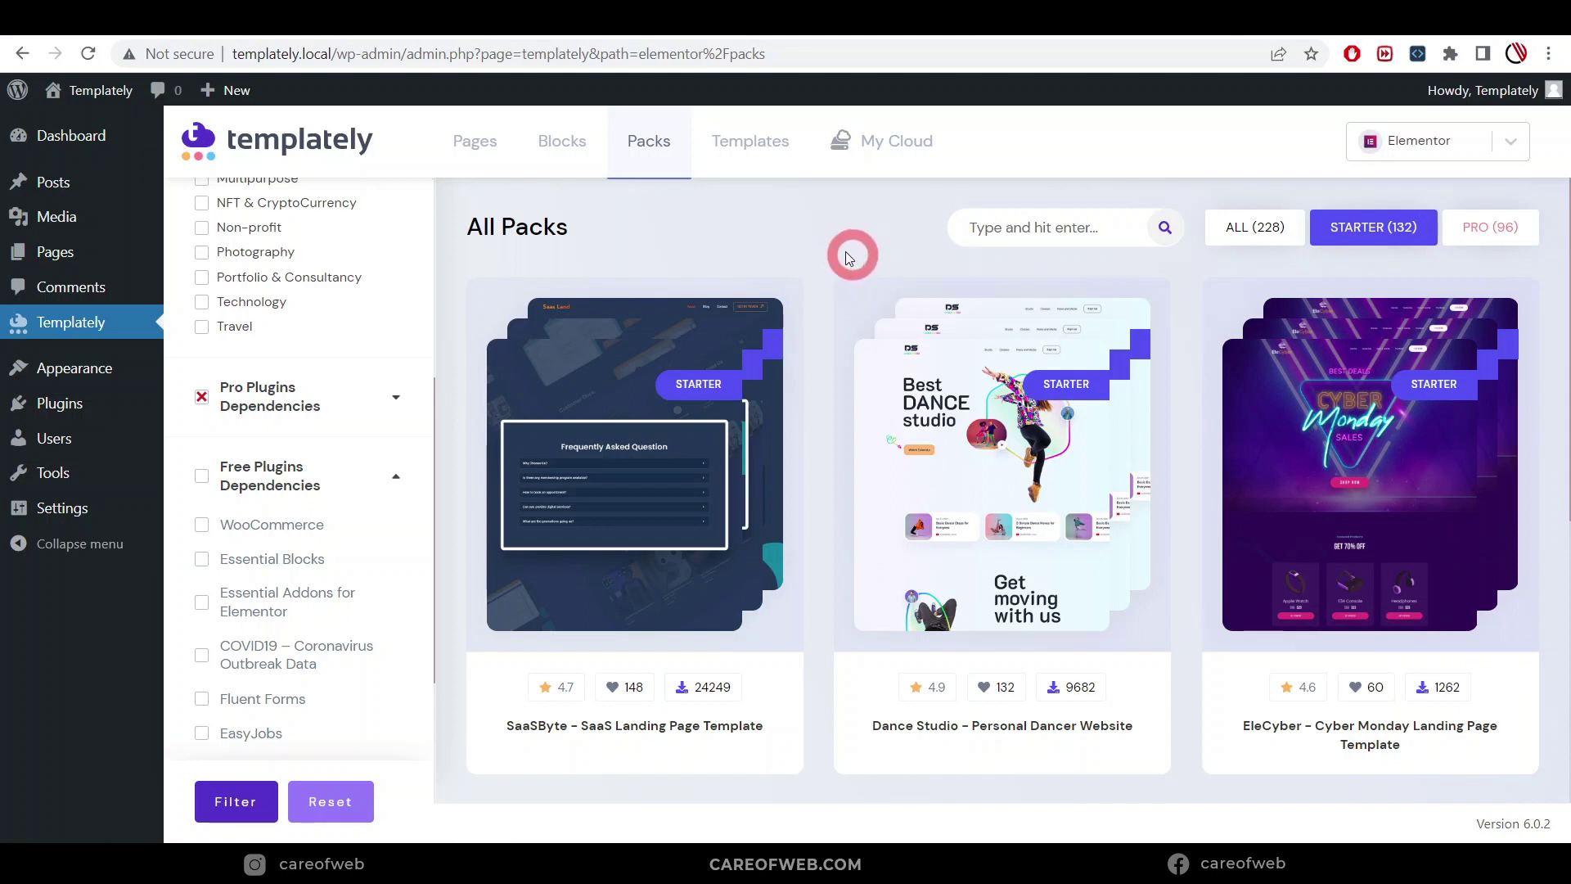
Switch the library to pages, exclude pages with pro plugin dependencies and open the Fresh Grains Home Page.
click(493, 150)
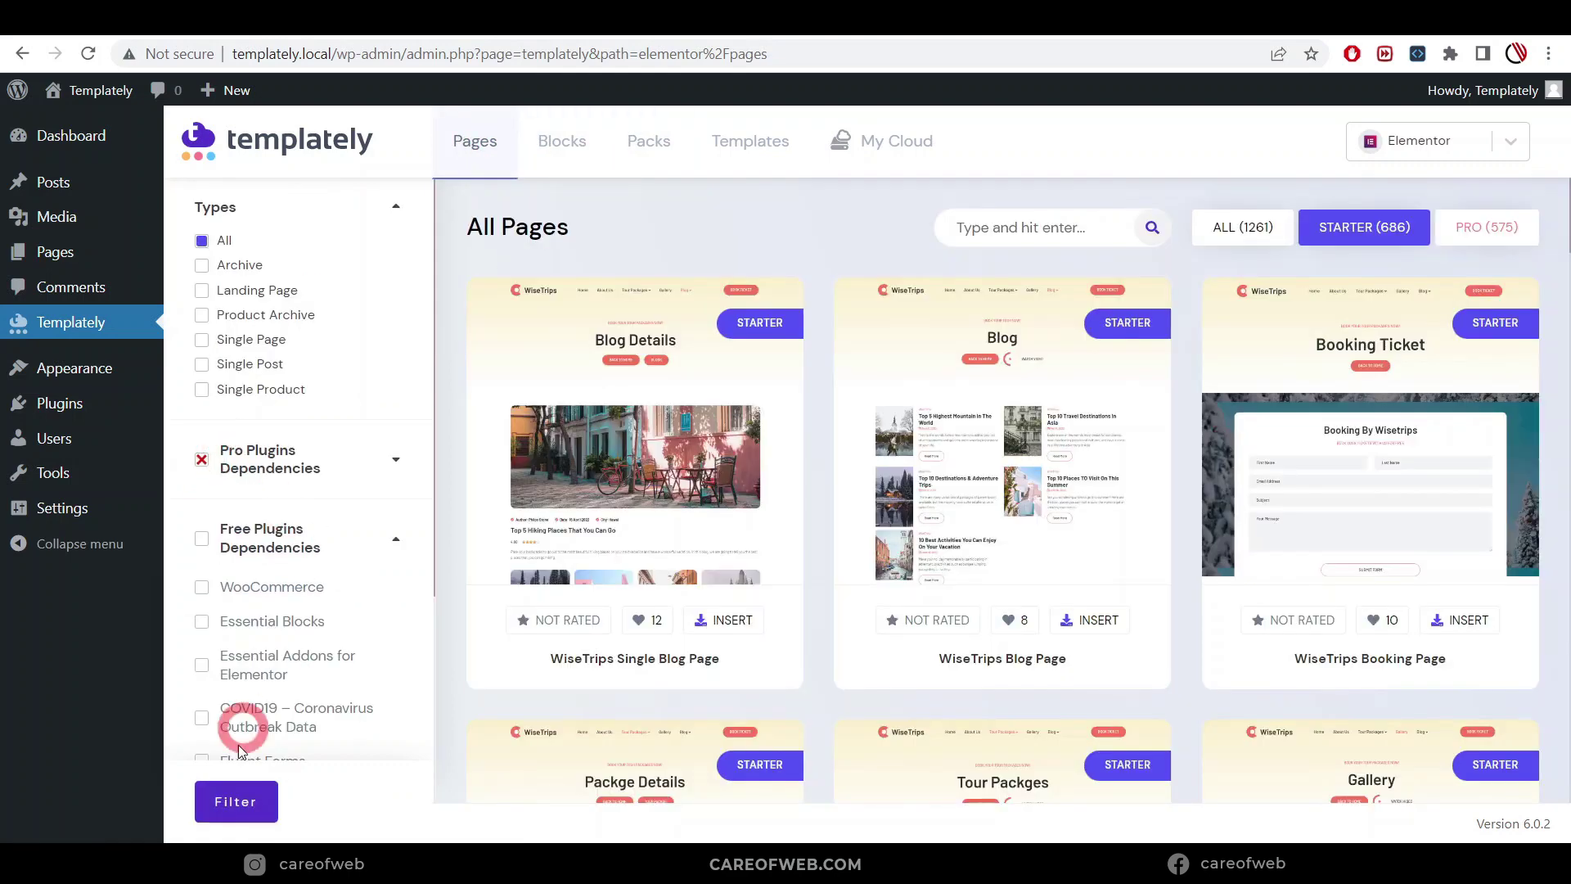
click(223, 800)
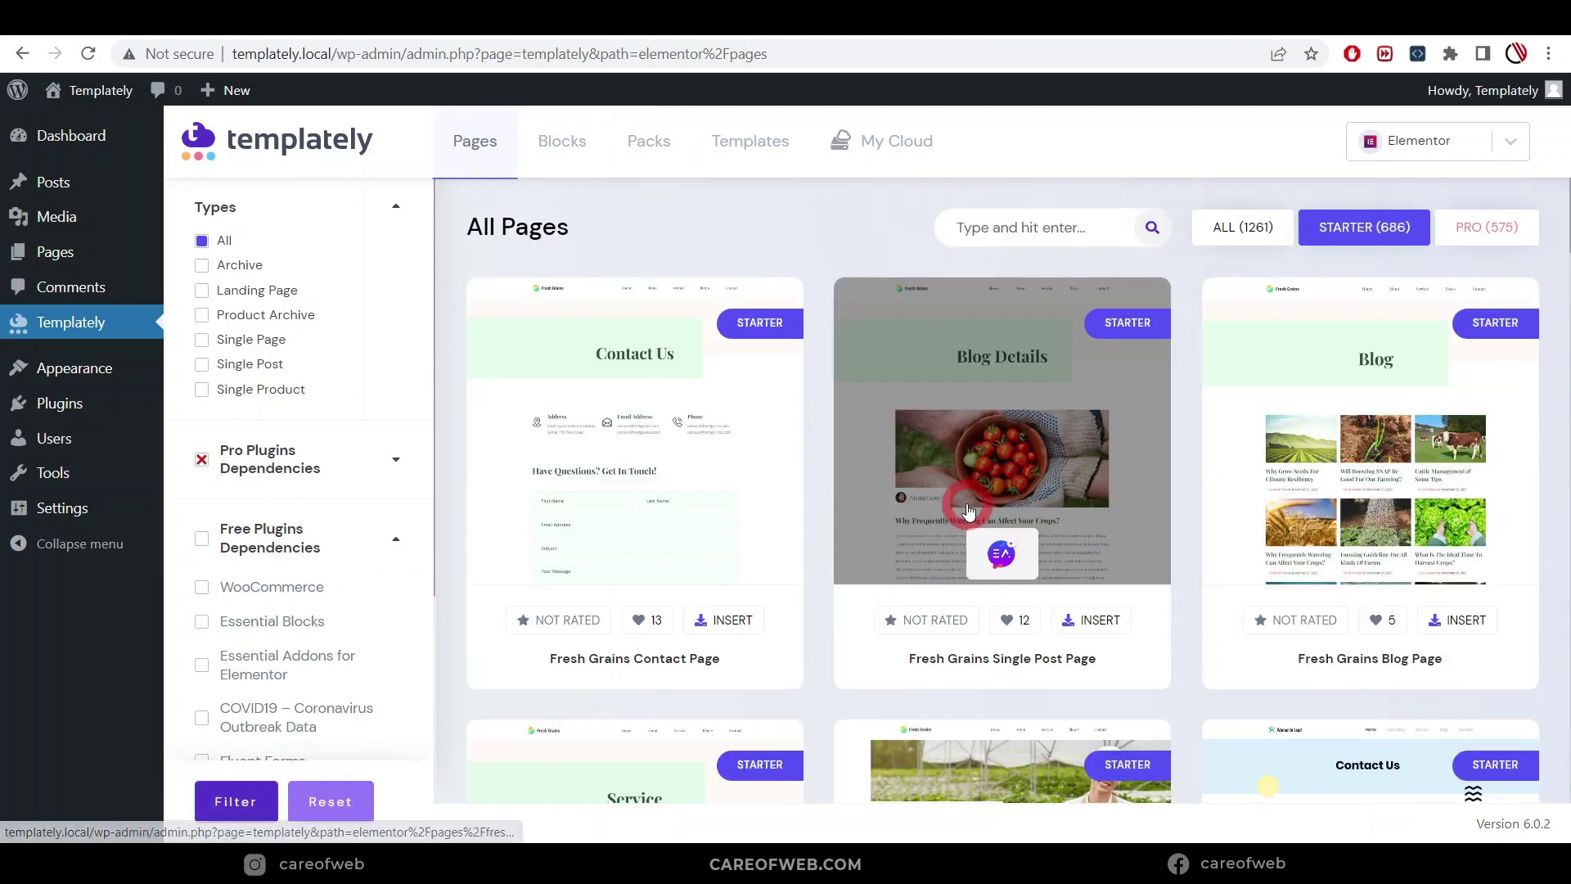
scroll(847, 379, down, 1)
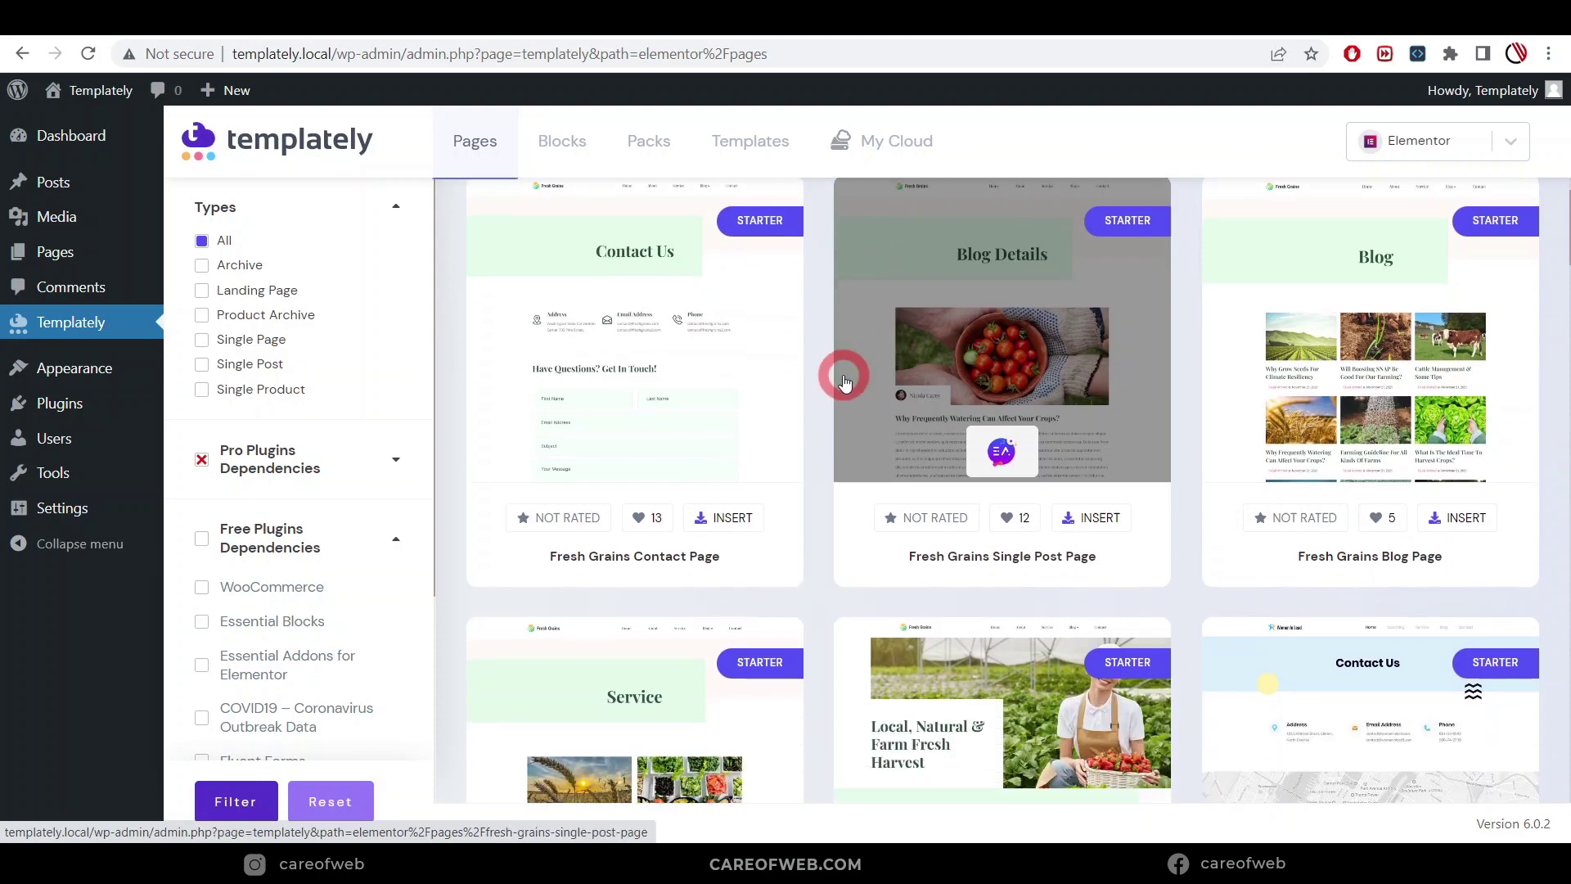
scroll(1211, 360, down, 6)
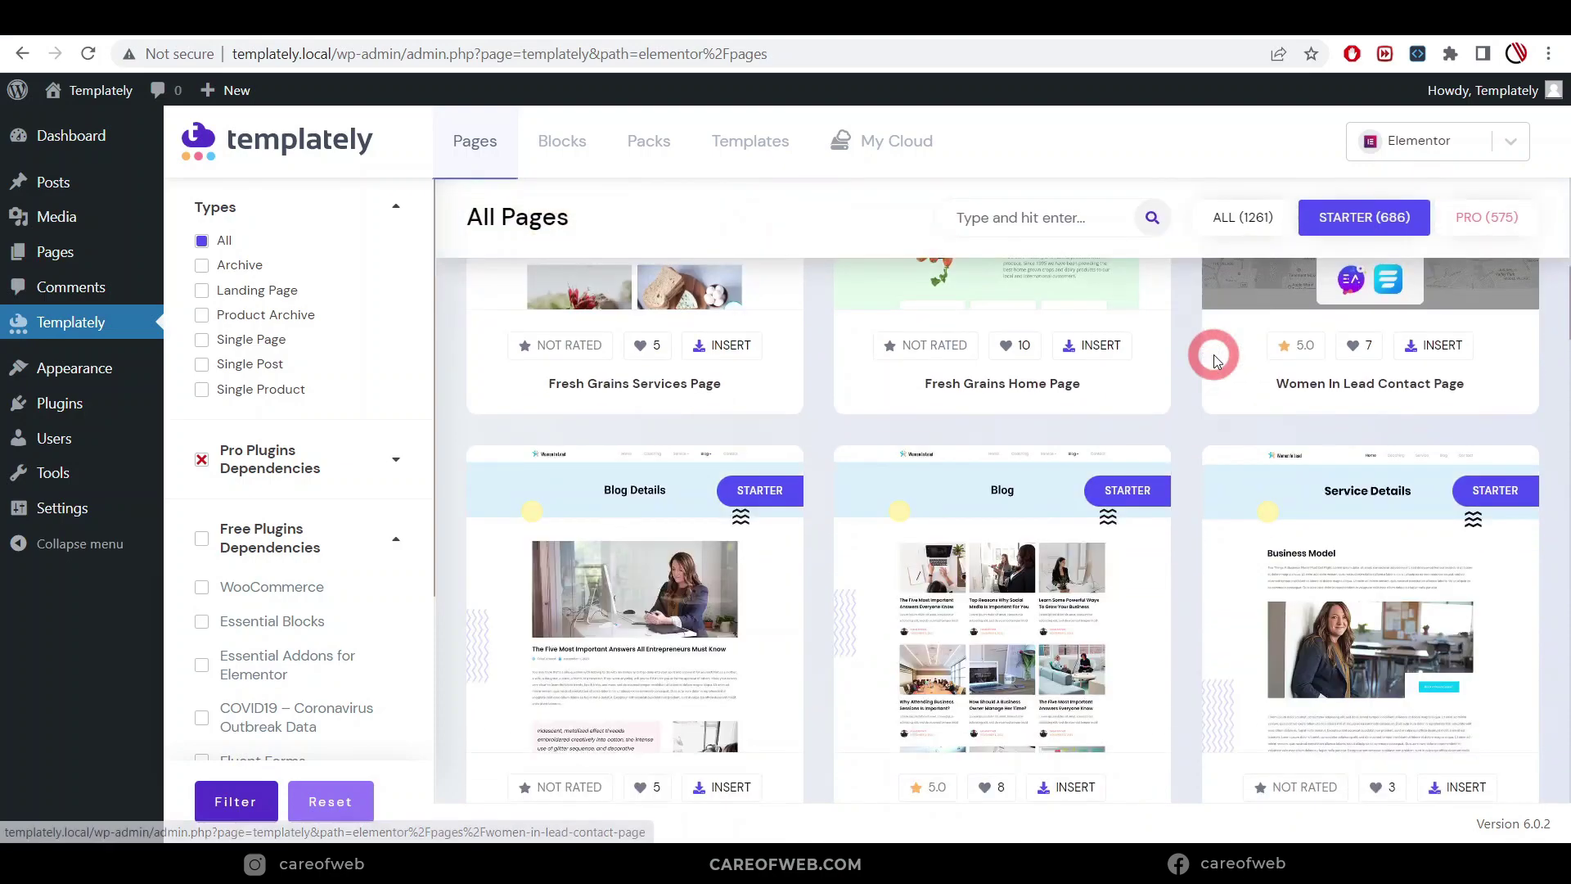
scroll(1212, 378, down, 6)
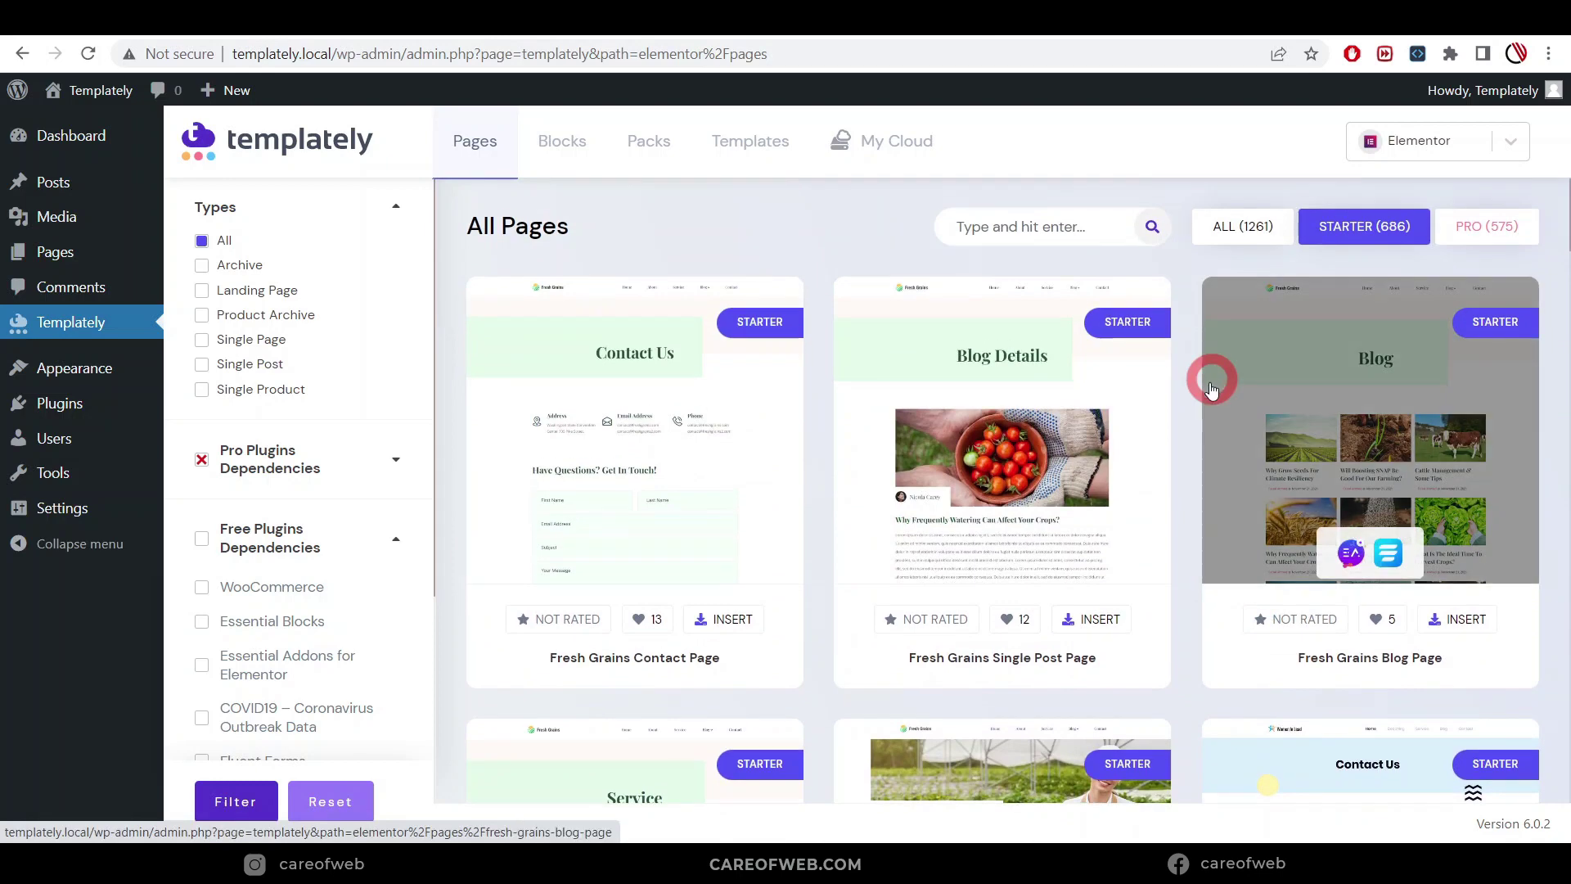
scroll(1212, 384, down, 5)
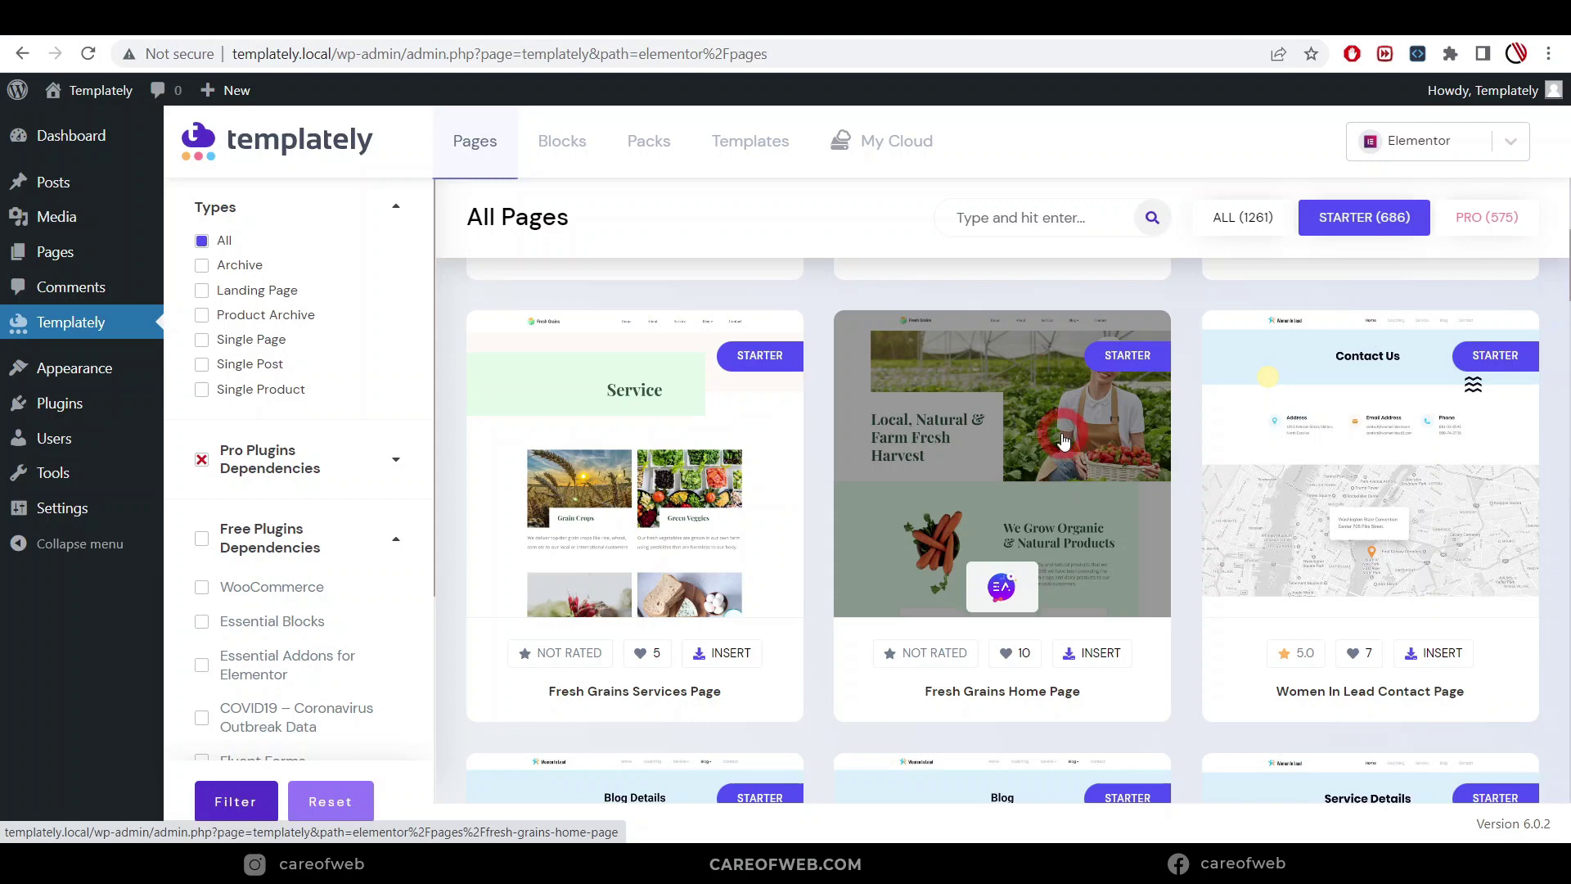
scroll(1064, 442, down, 2)
scroll(1056, 435, up, 2)
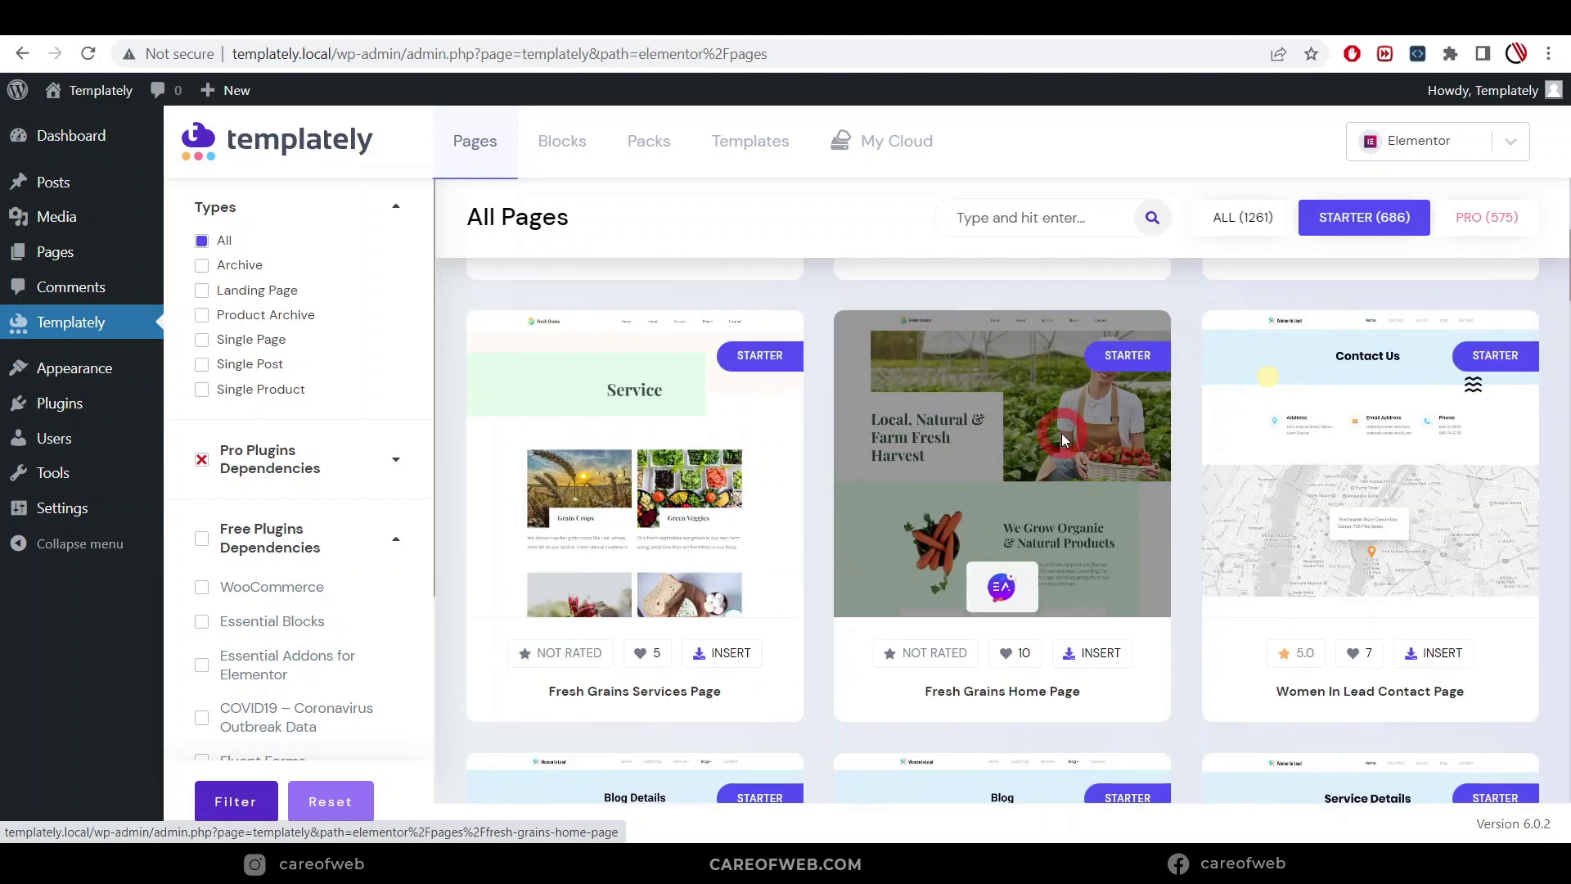
click(996, 469)
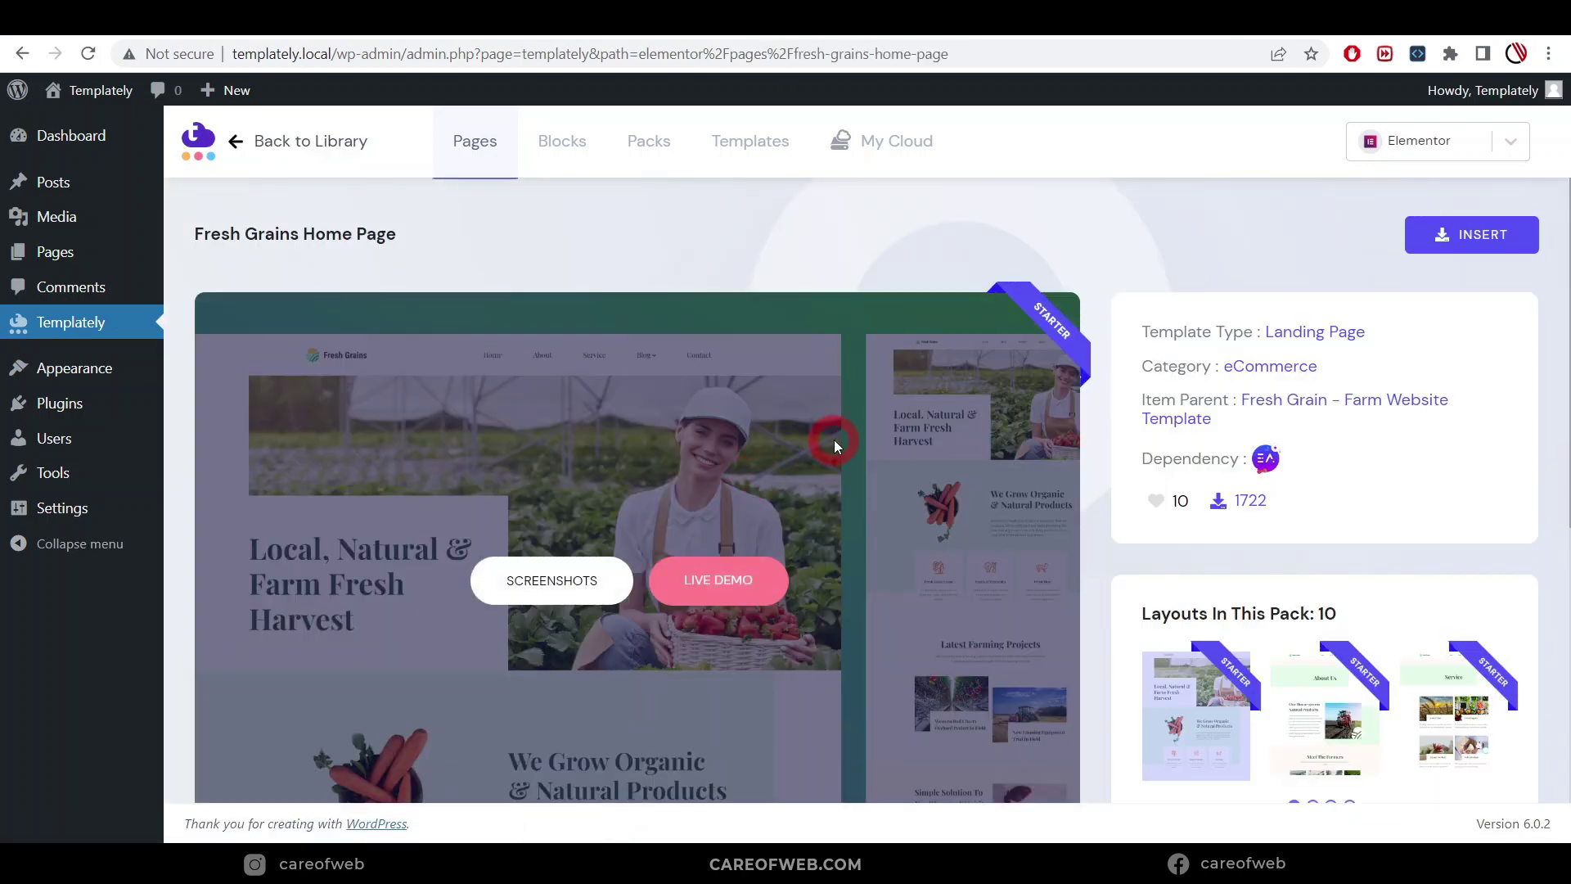
Preview the Fresh Grains Home Page in its live demo, then close the demo and return to the template's details.
scroll(898, 409, down, 2)
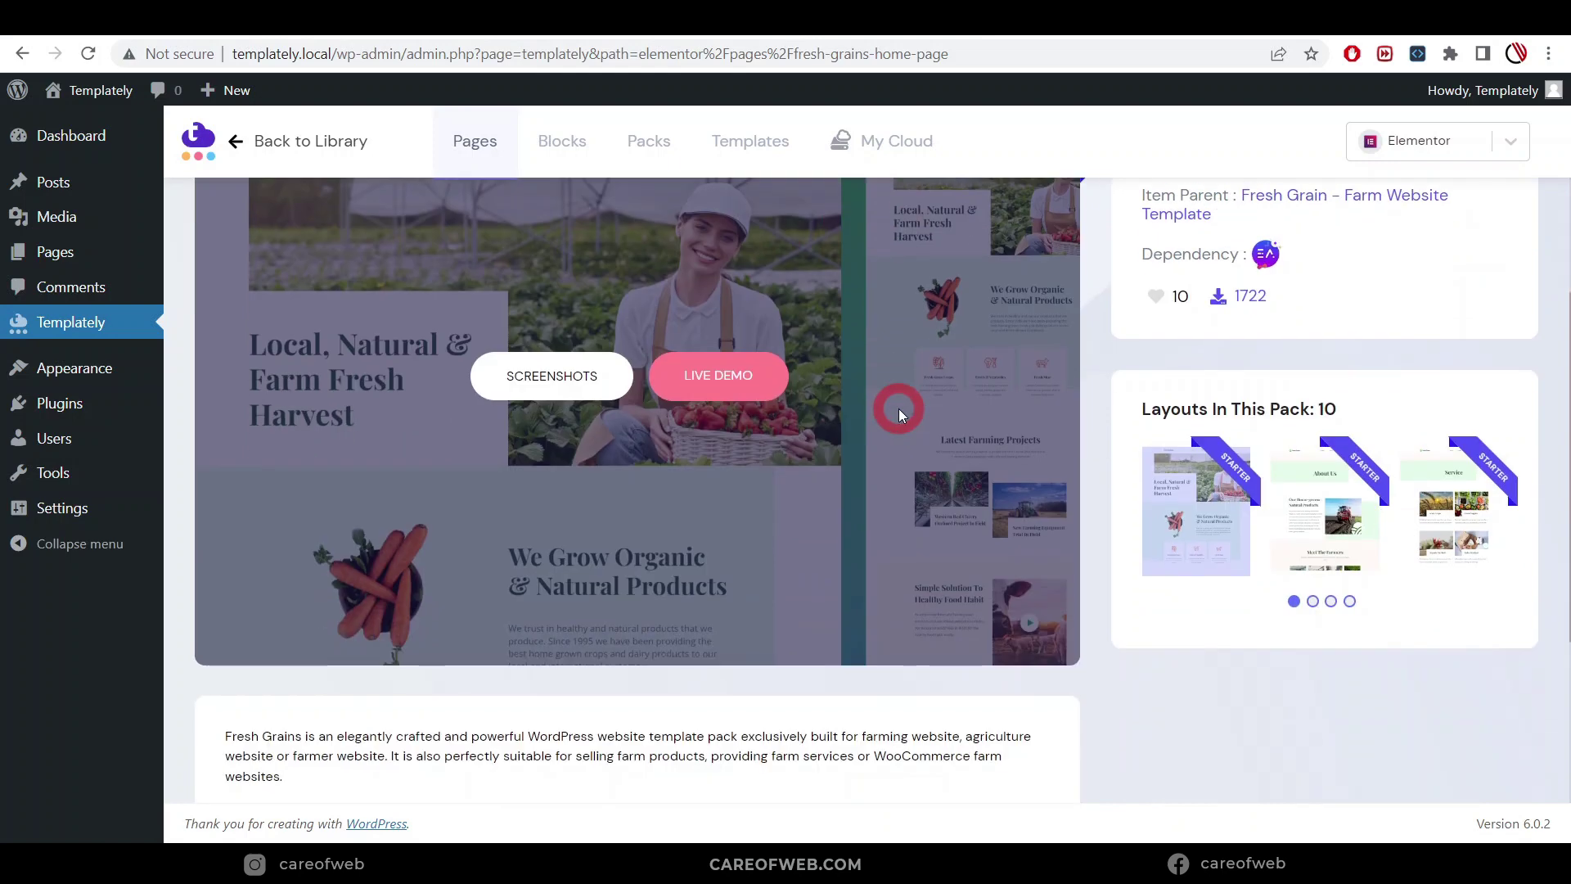
click(717, 378)
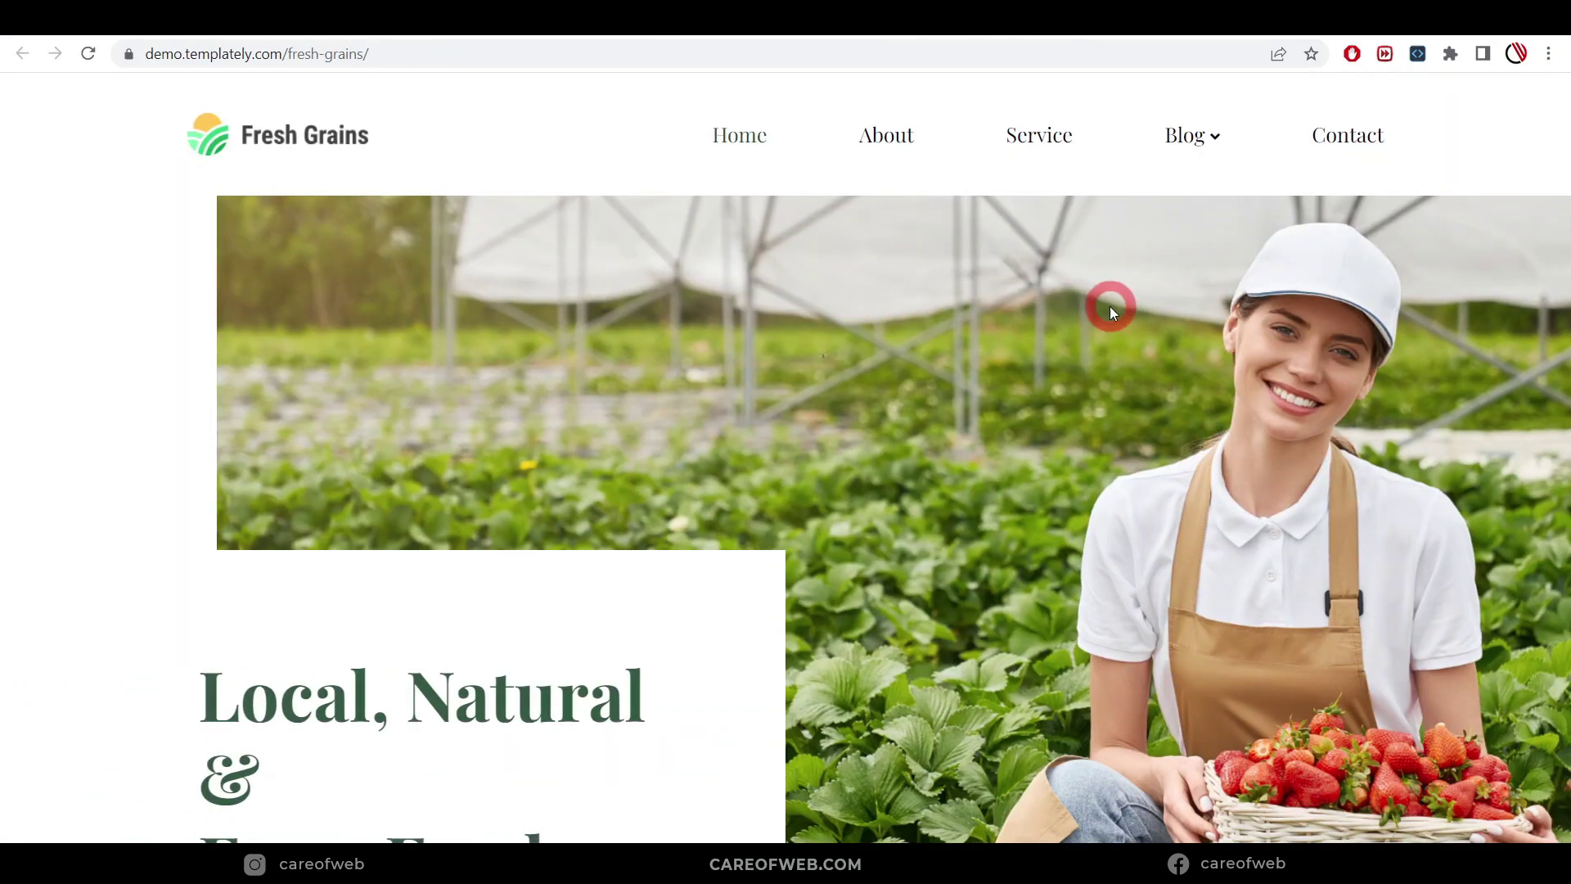
scroll(1063, 421, down, 8)
scroll(1063, 420, up, 8)
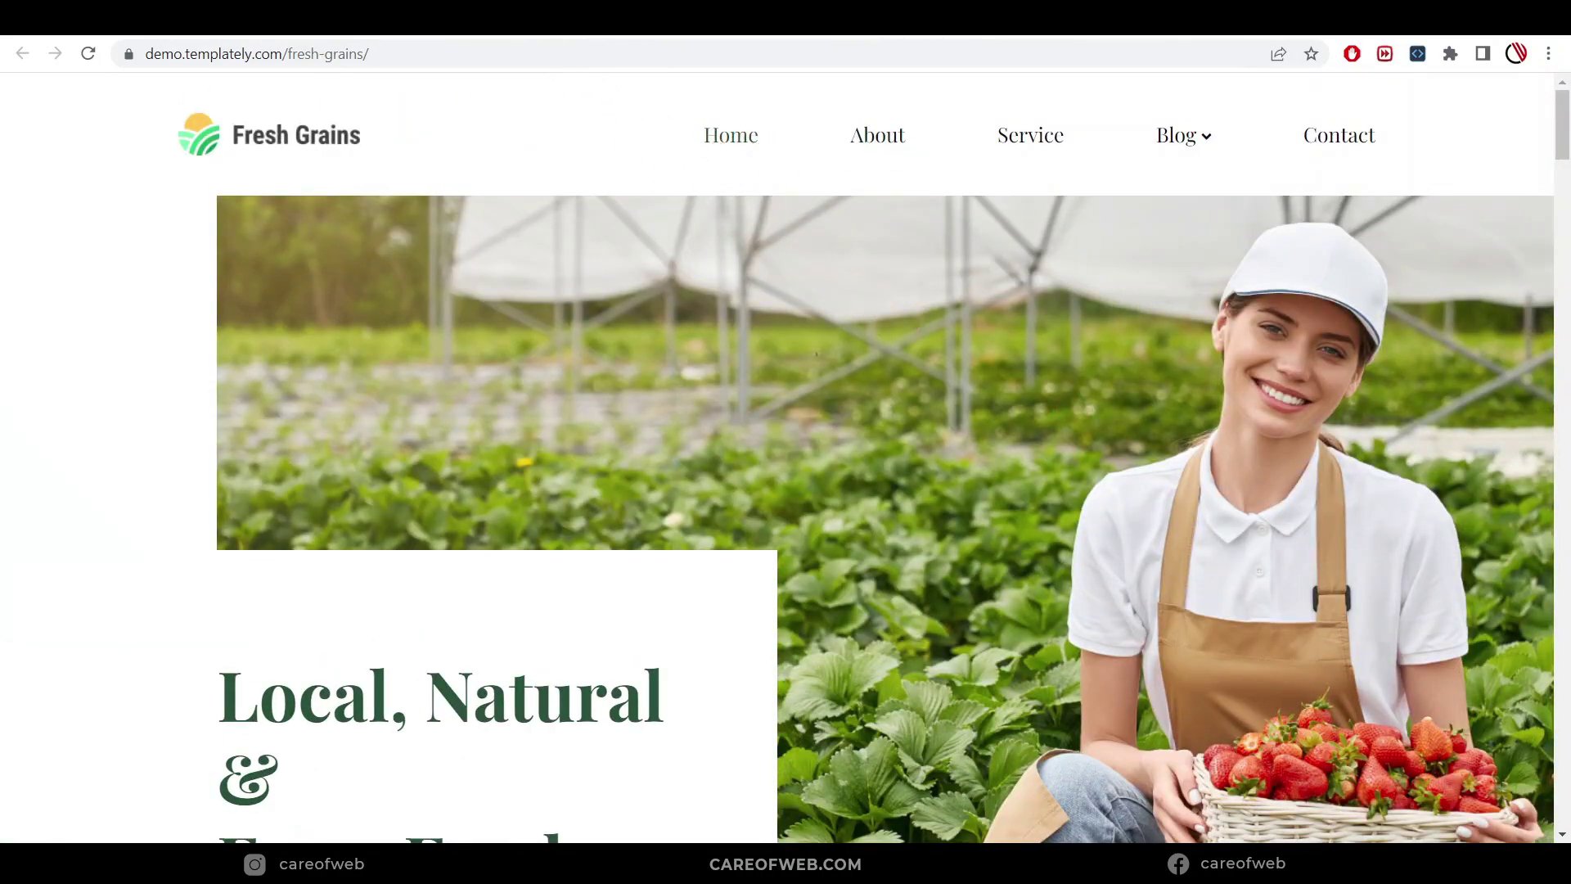
key(ctrl+w)
scroll(848, 463, up, 2)
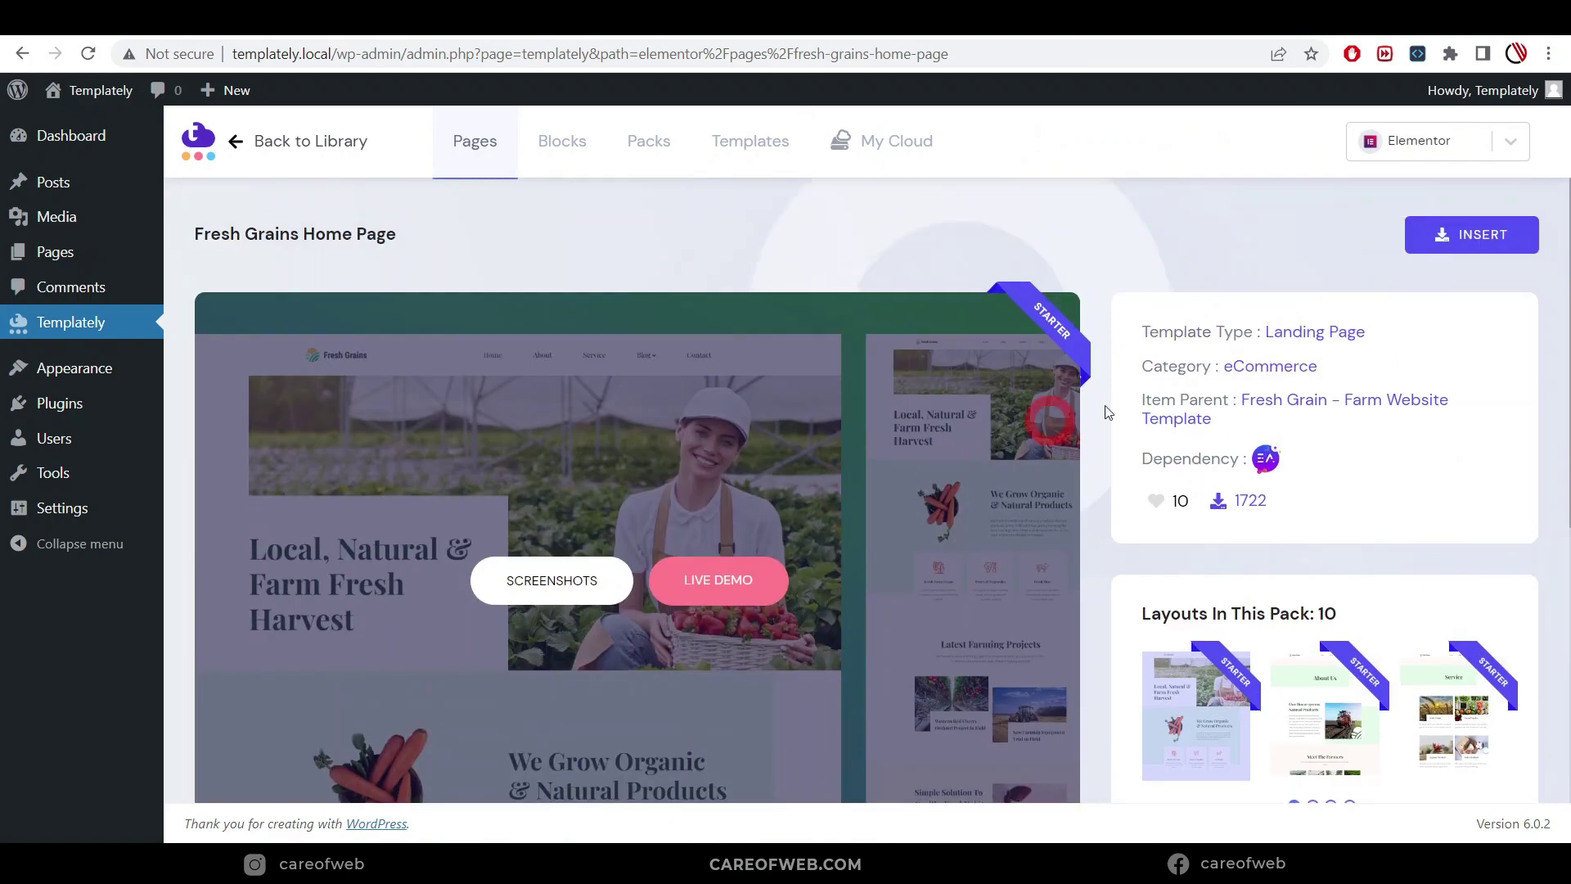
click(1402, 299)
click(1451, 241)
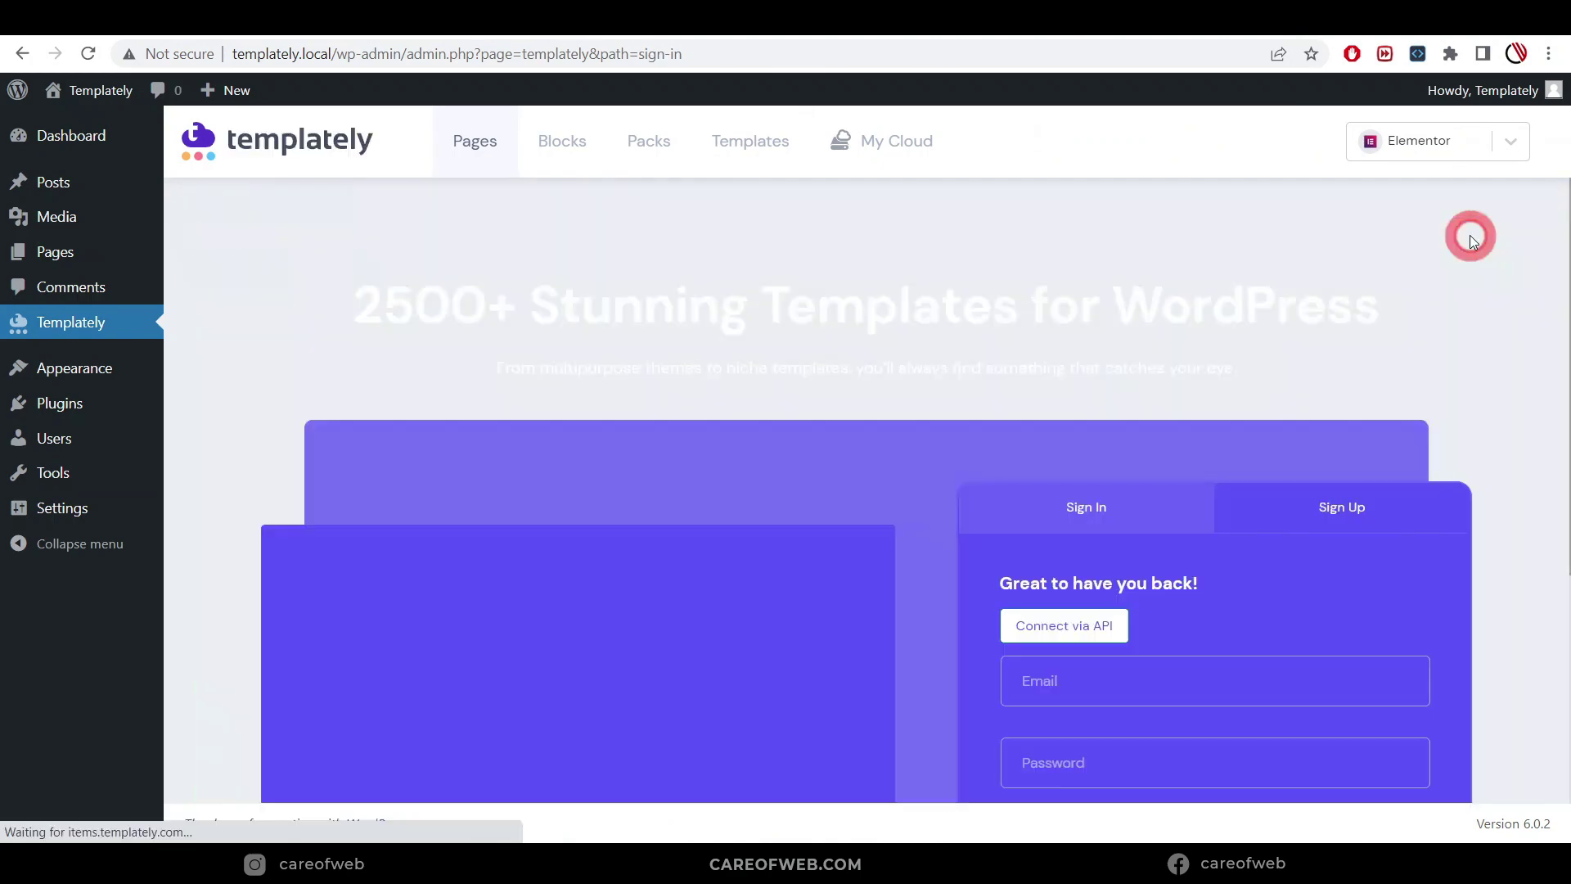
scroll(969, 364, down, 3)
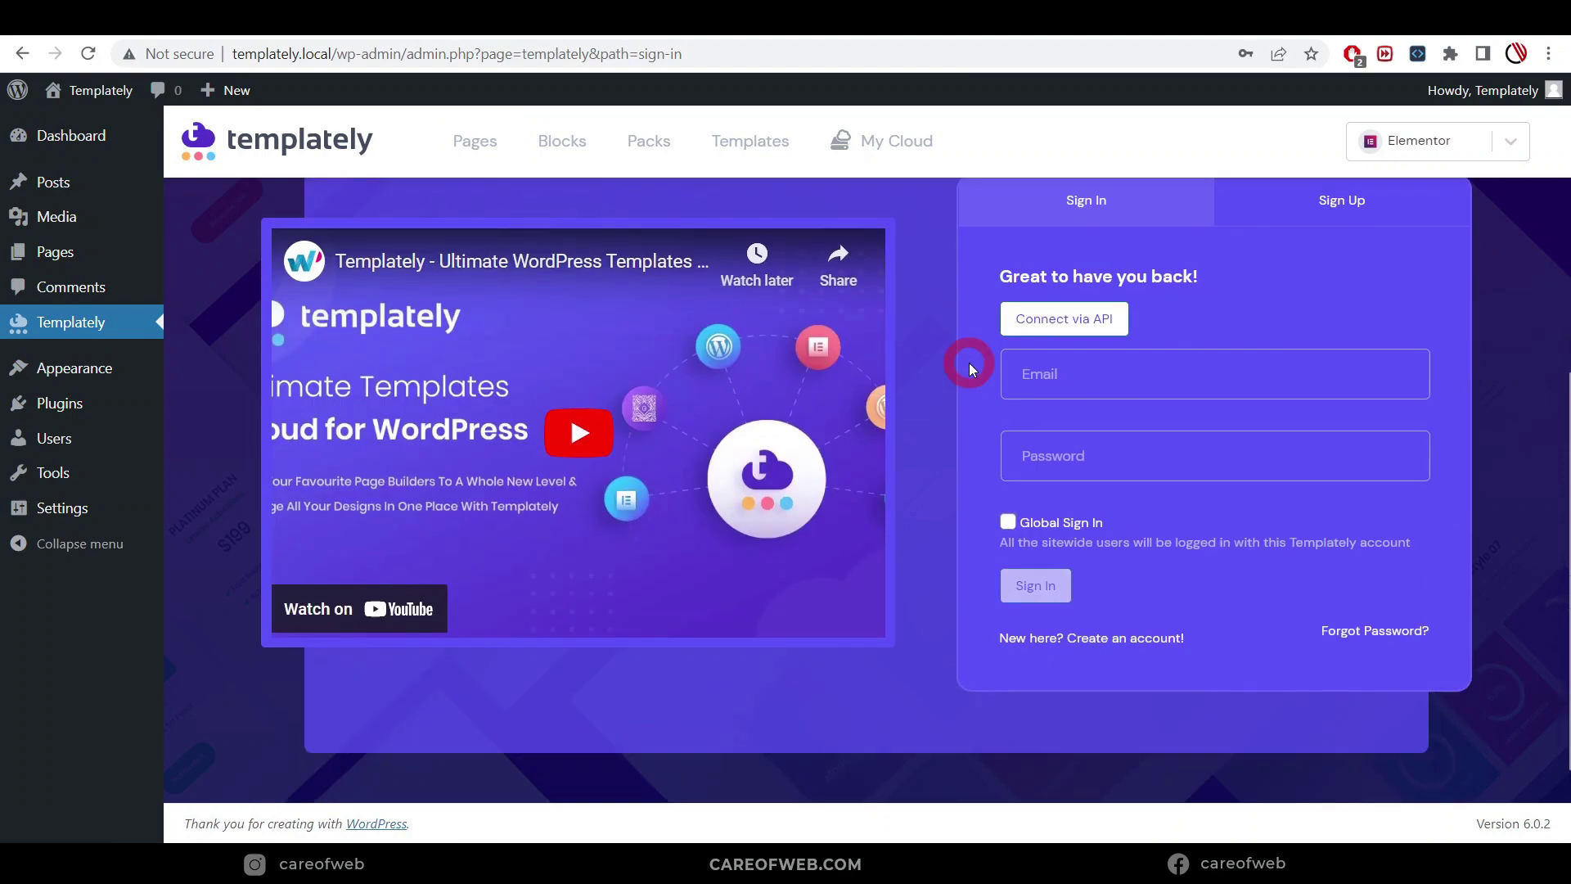
scroll(971, 361, up, 3)
scroll(954, 354, down, 3)
scroll(966, 362, up, 3)
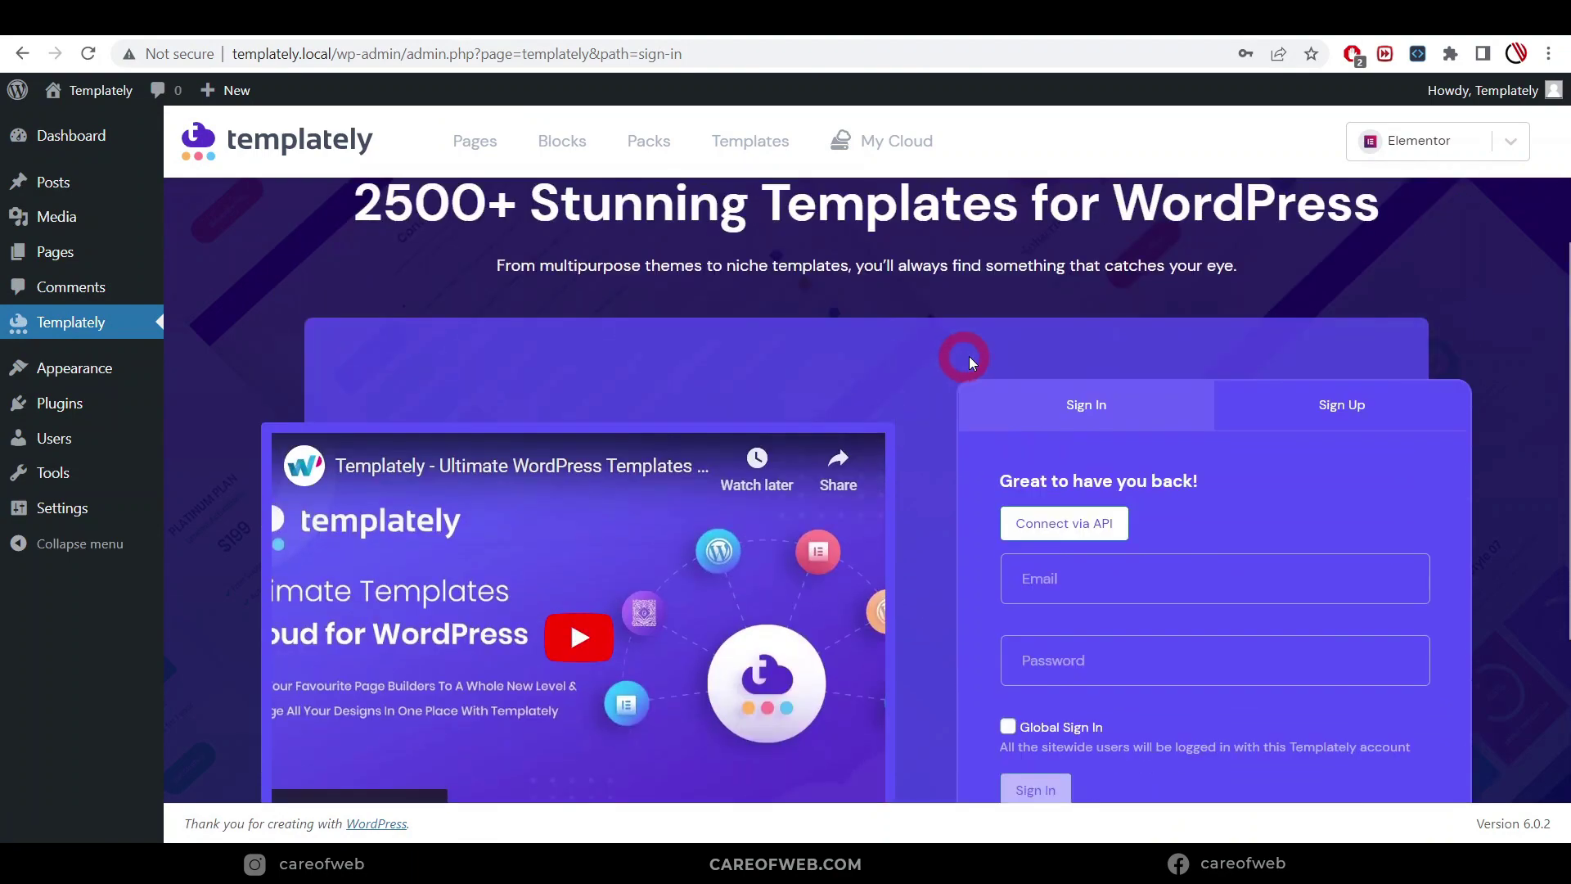
scroll(1226, 350, down, 2)
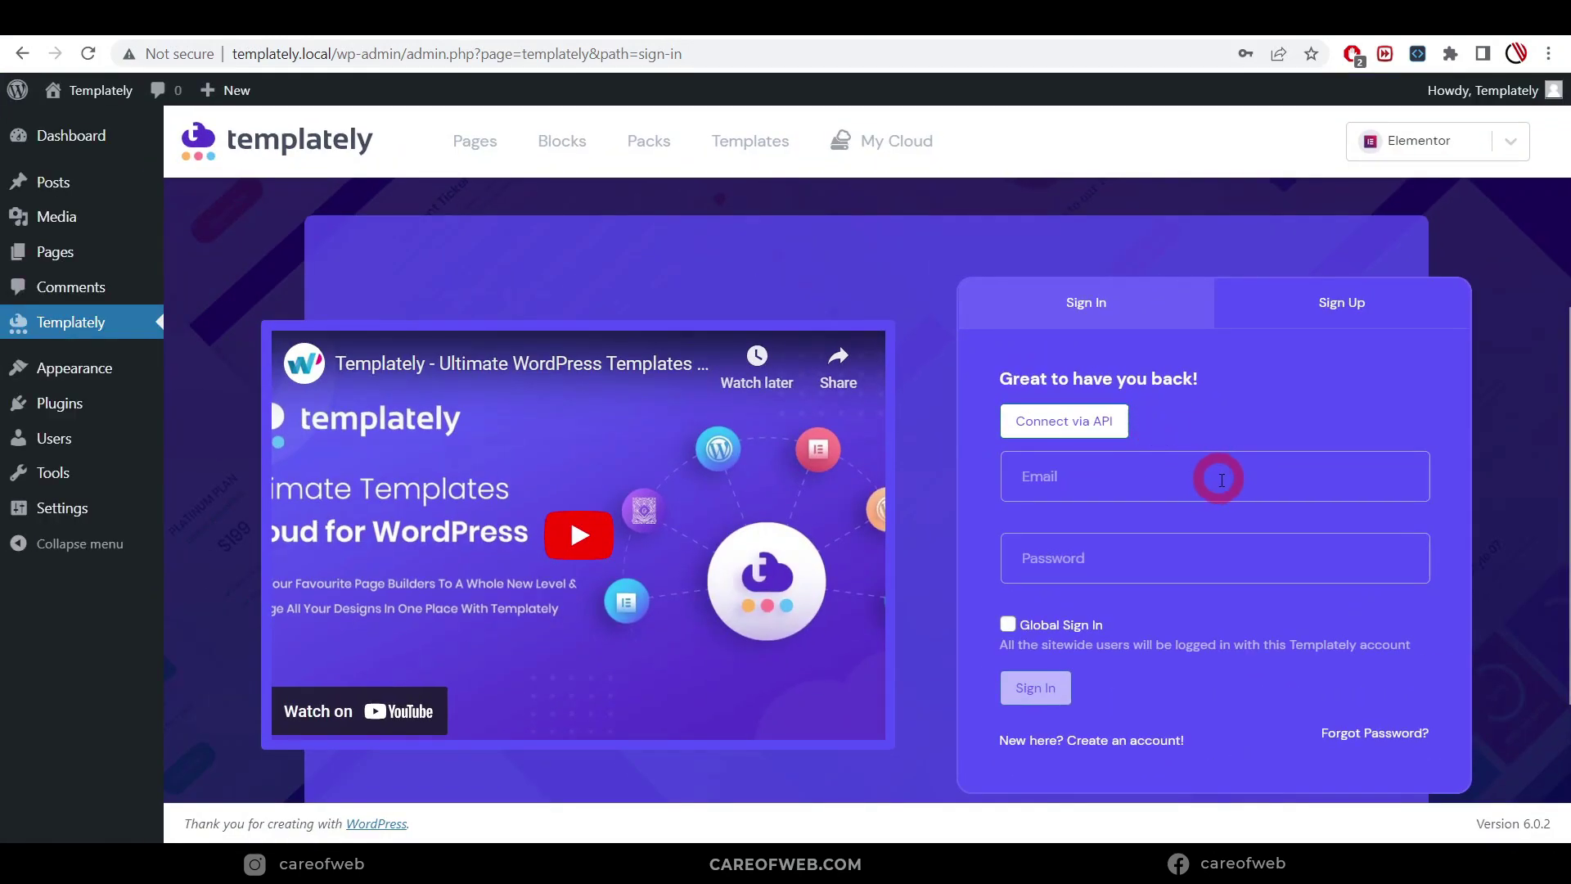
click(1362, 307)
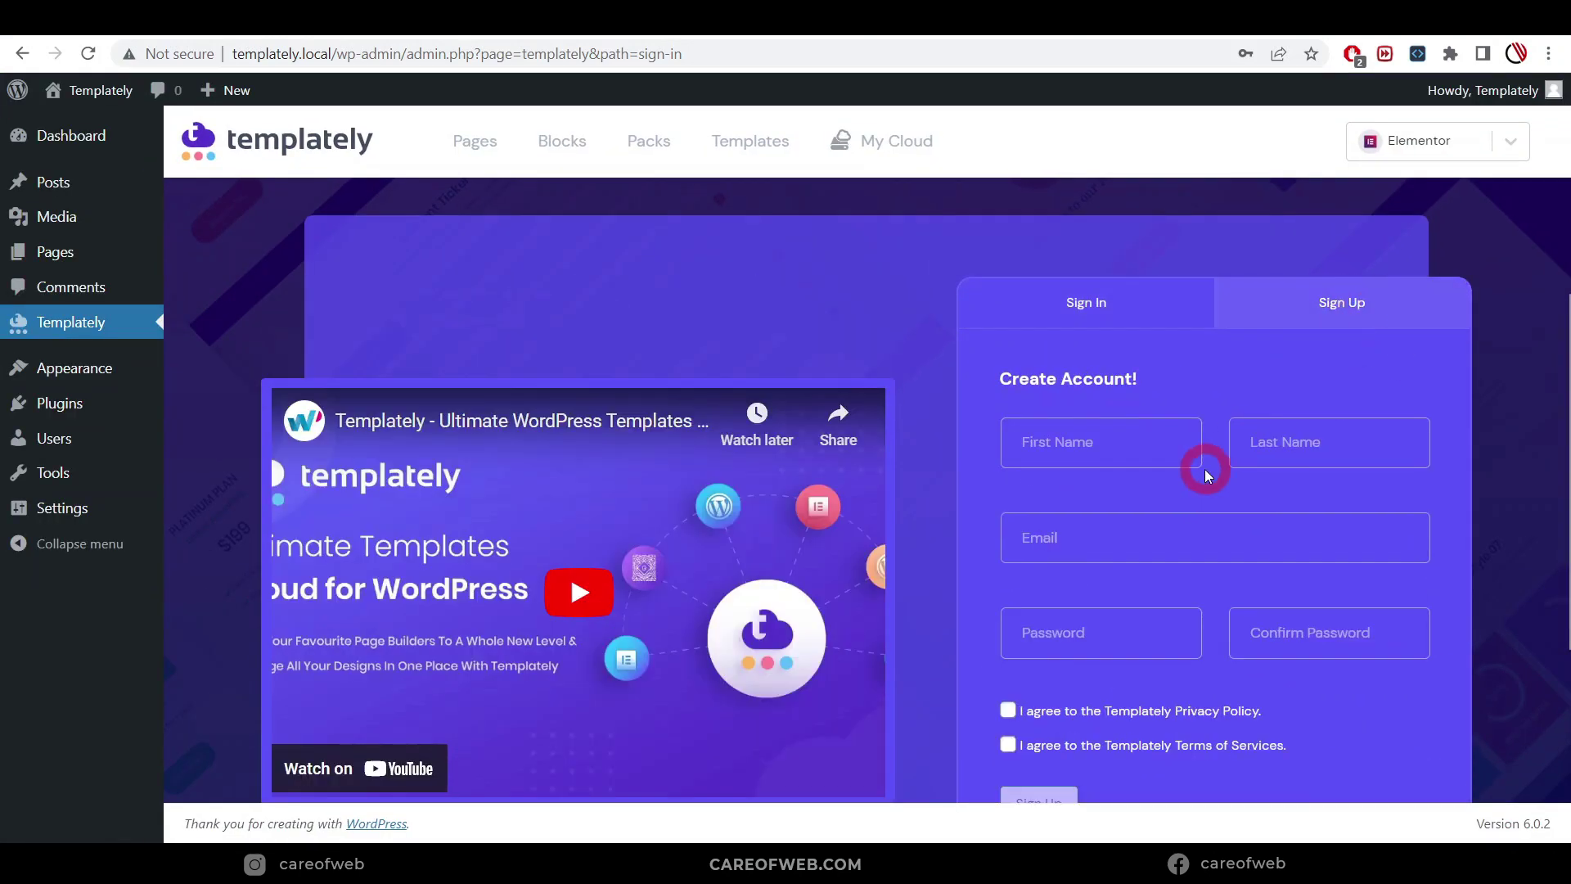
scroll(1212, 458, down, 3)
scroll(1211, 450, up, 1)
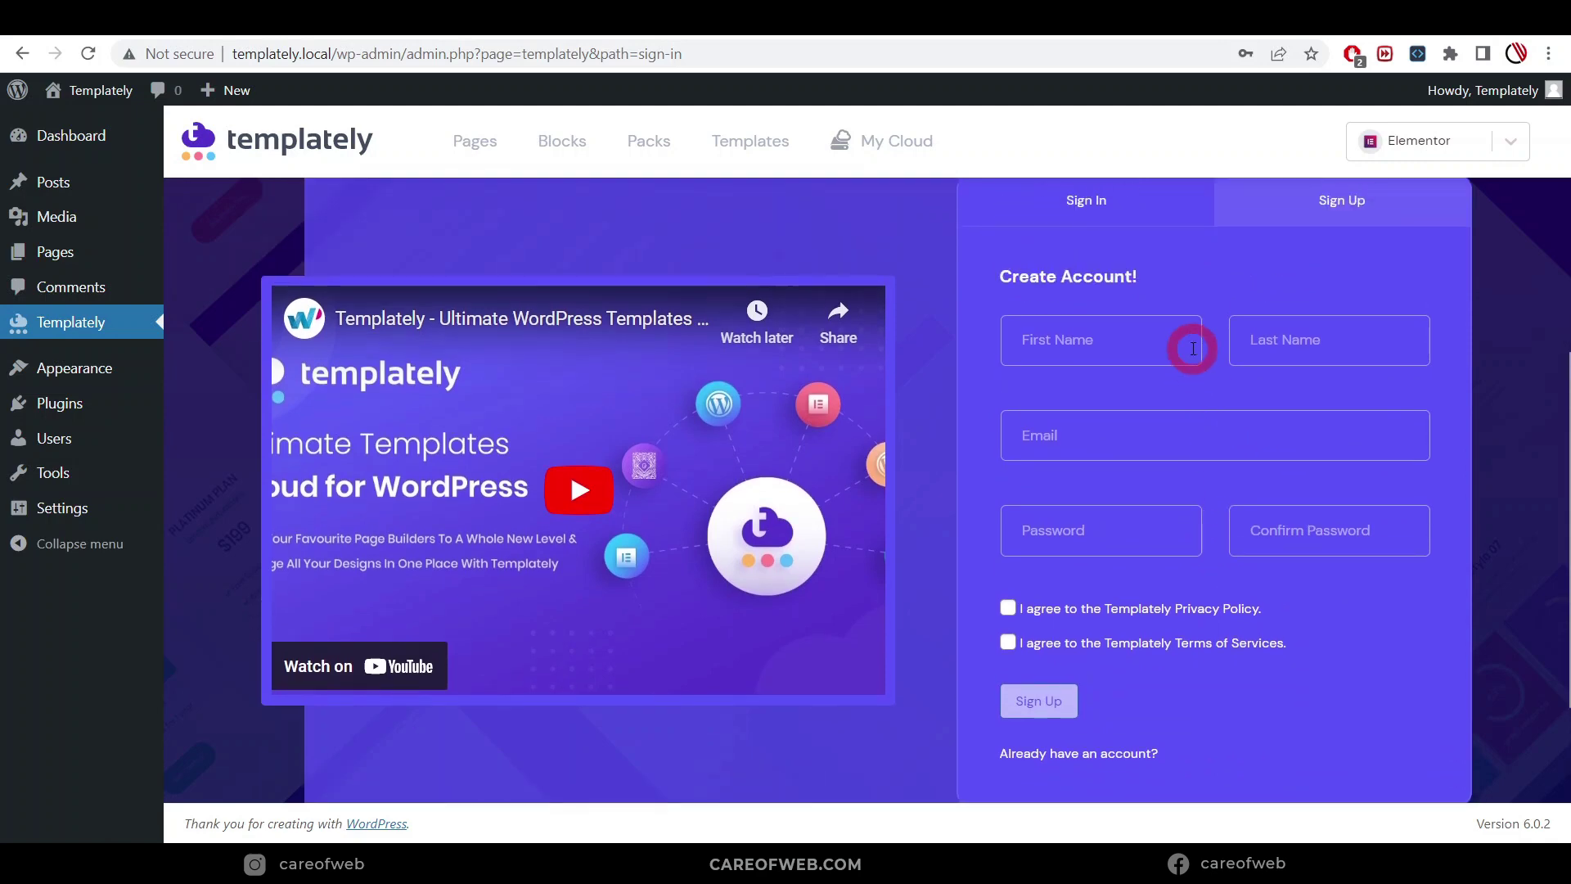
scroll(1194, 351, up, 2)
click(1077, 406)
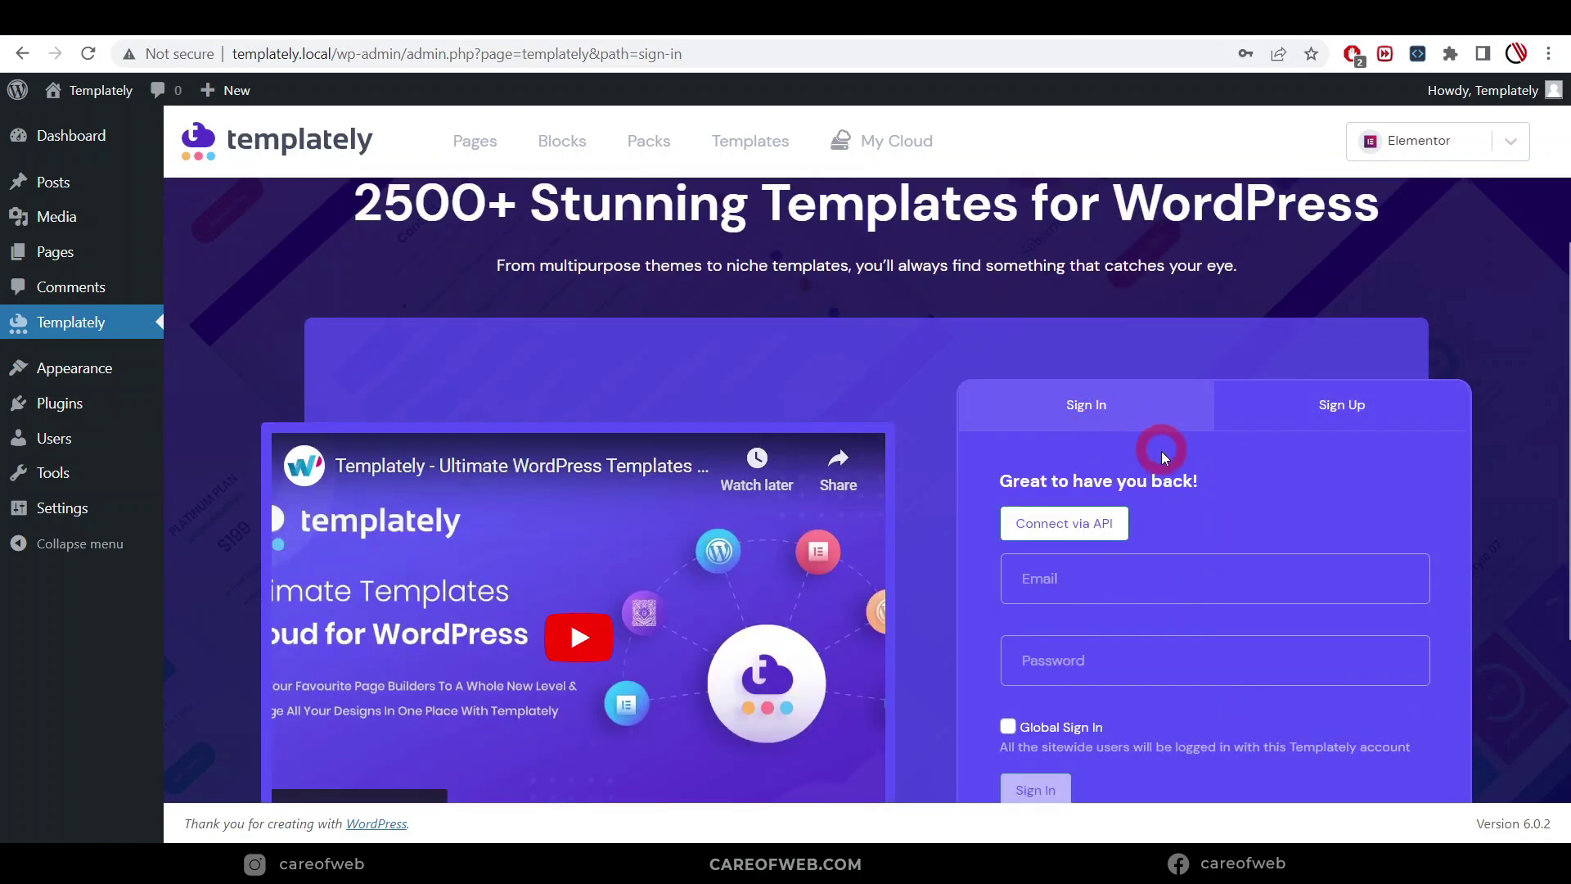
scroll(1162, 455, down, 3)
scroll(1157, 447, up, 1)
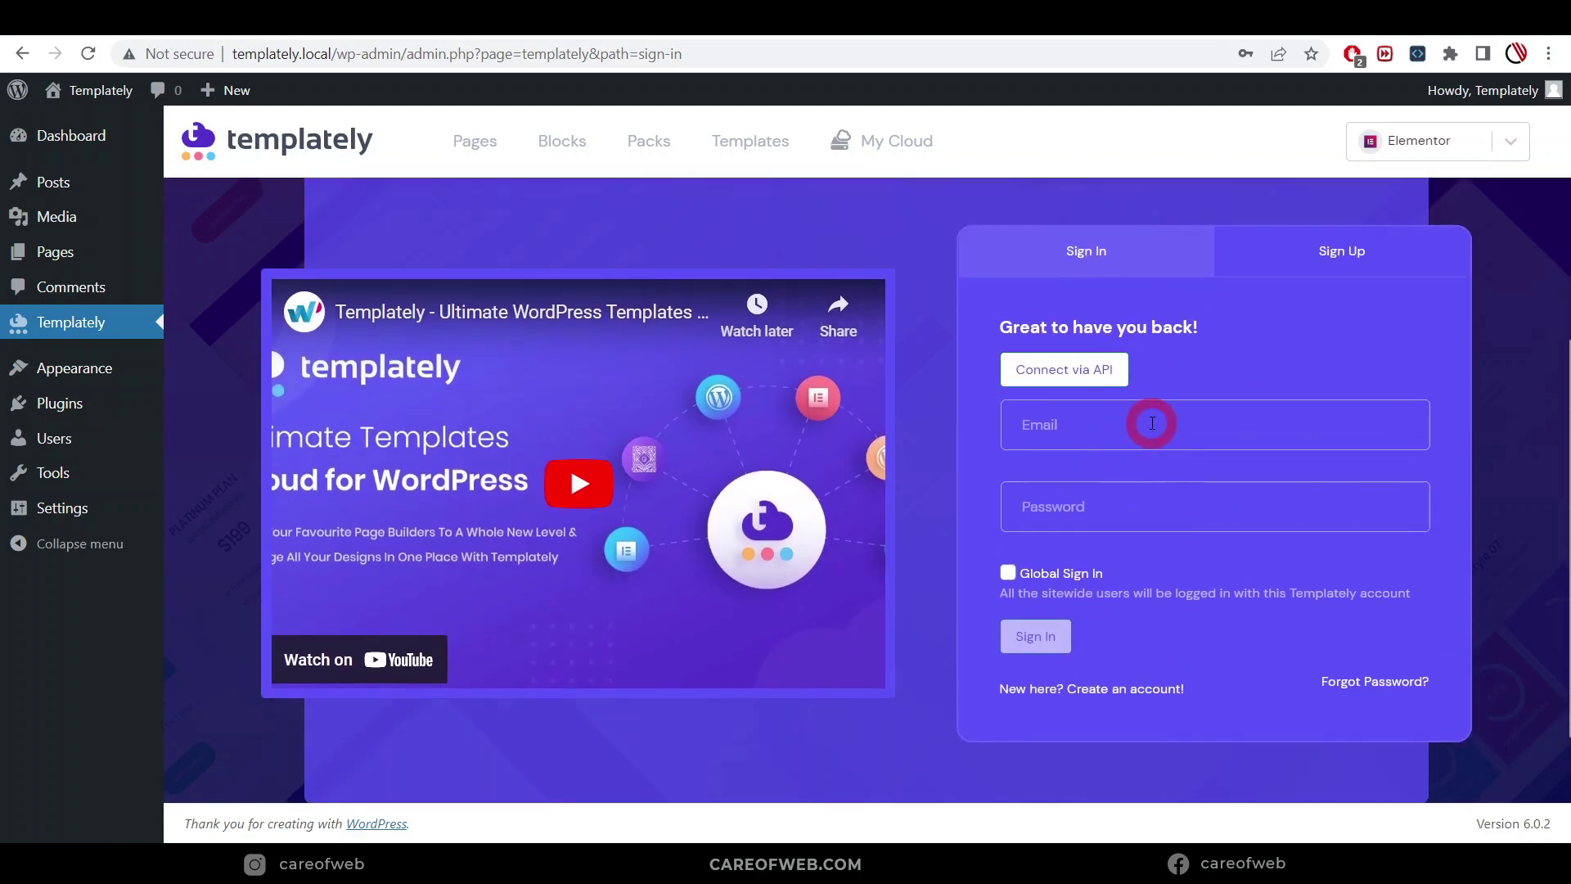
Sign in to Templately with the account e-mail and password.
click(1153, 423)
click(1174, 491)
click(1017, 586)
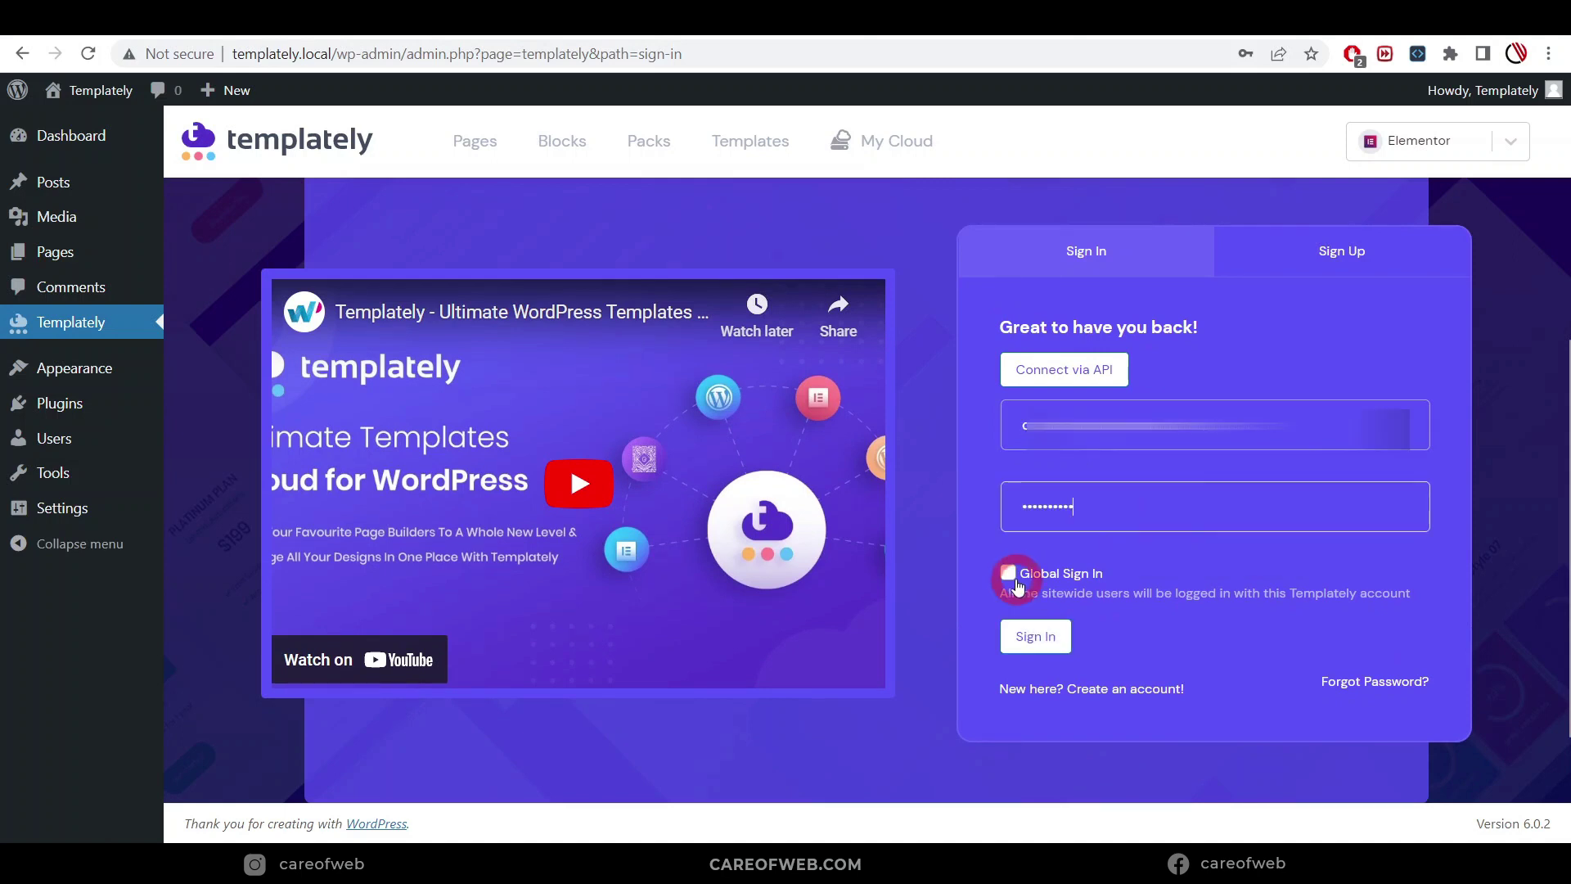
click(1037, 644)
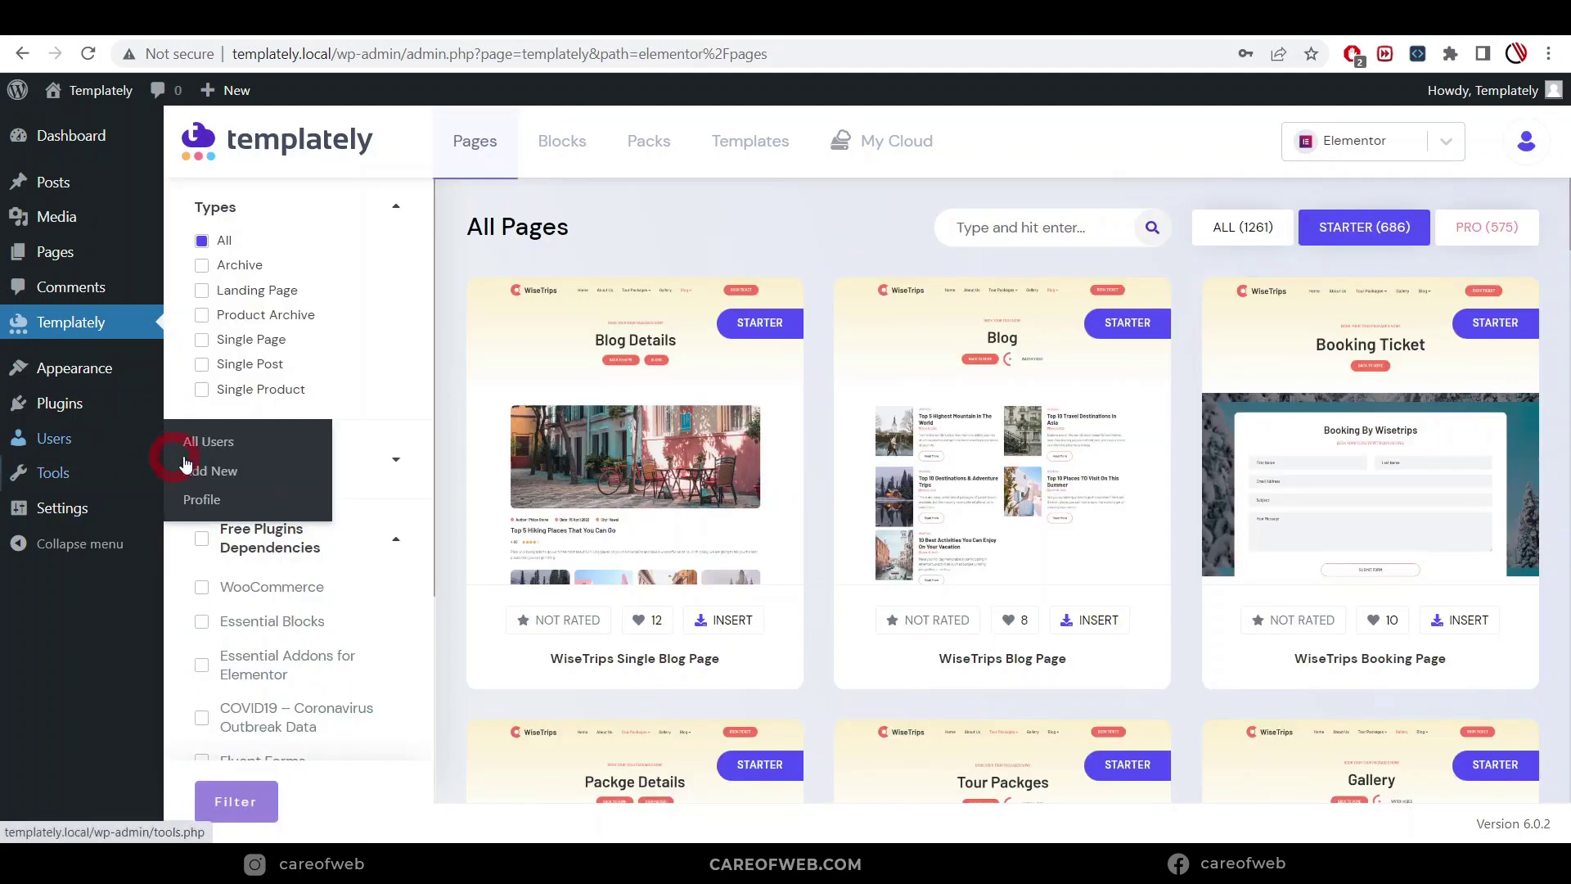
Filter the Starter pages again to exclude all that have pro plugin dependencies.
click(202, 460)
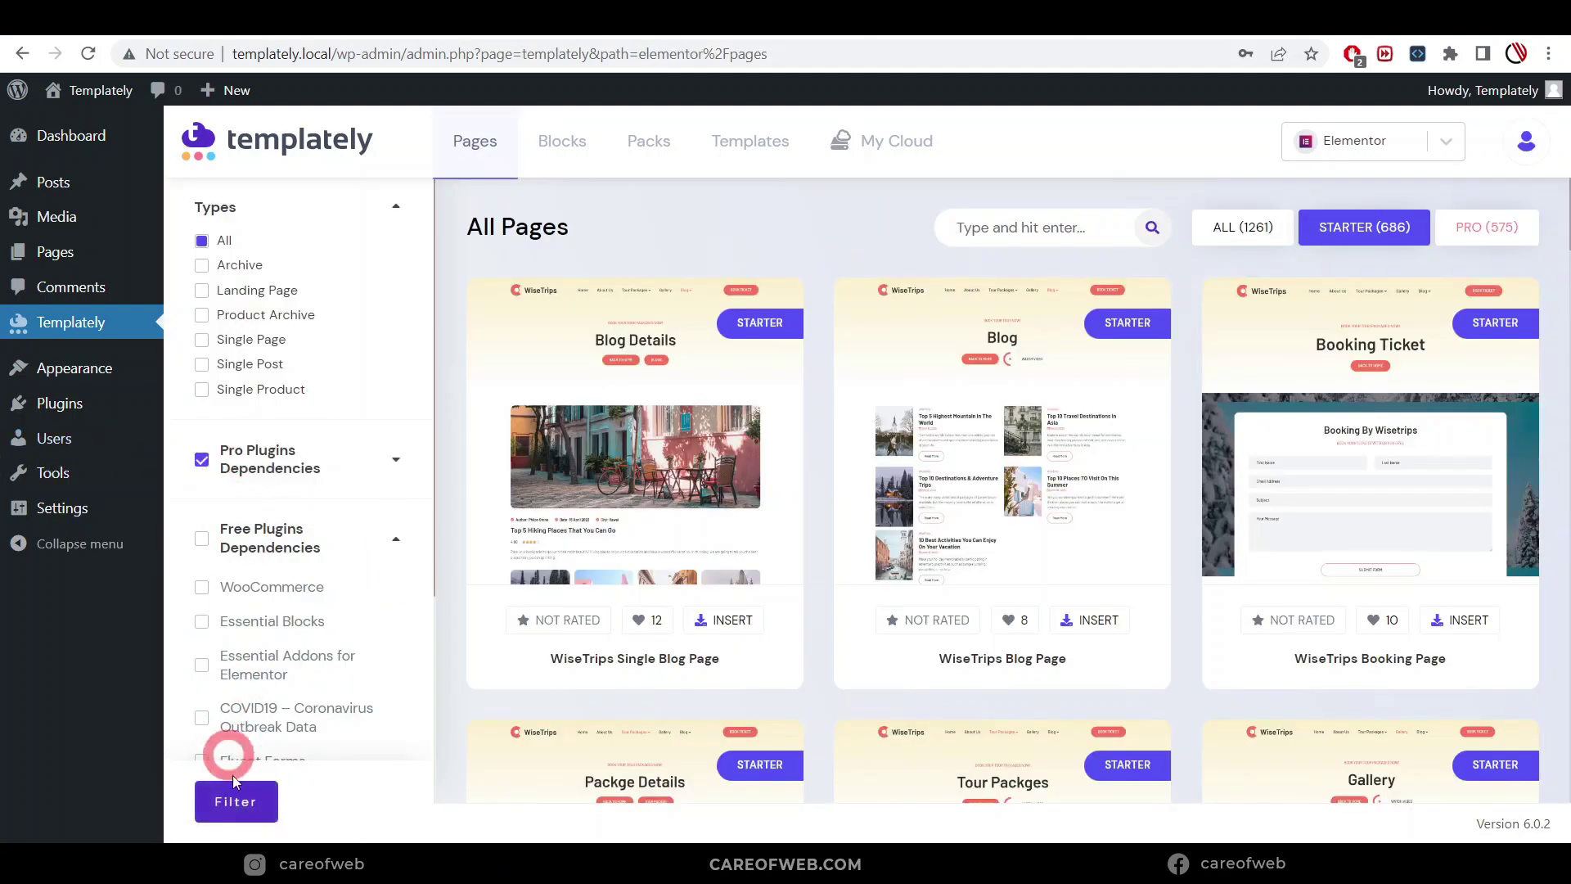
click(235, 802)
scroll(1064, 532, down, 2)
scroll(1005, 567, down, 3)
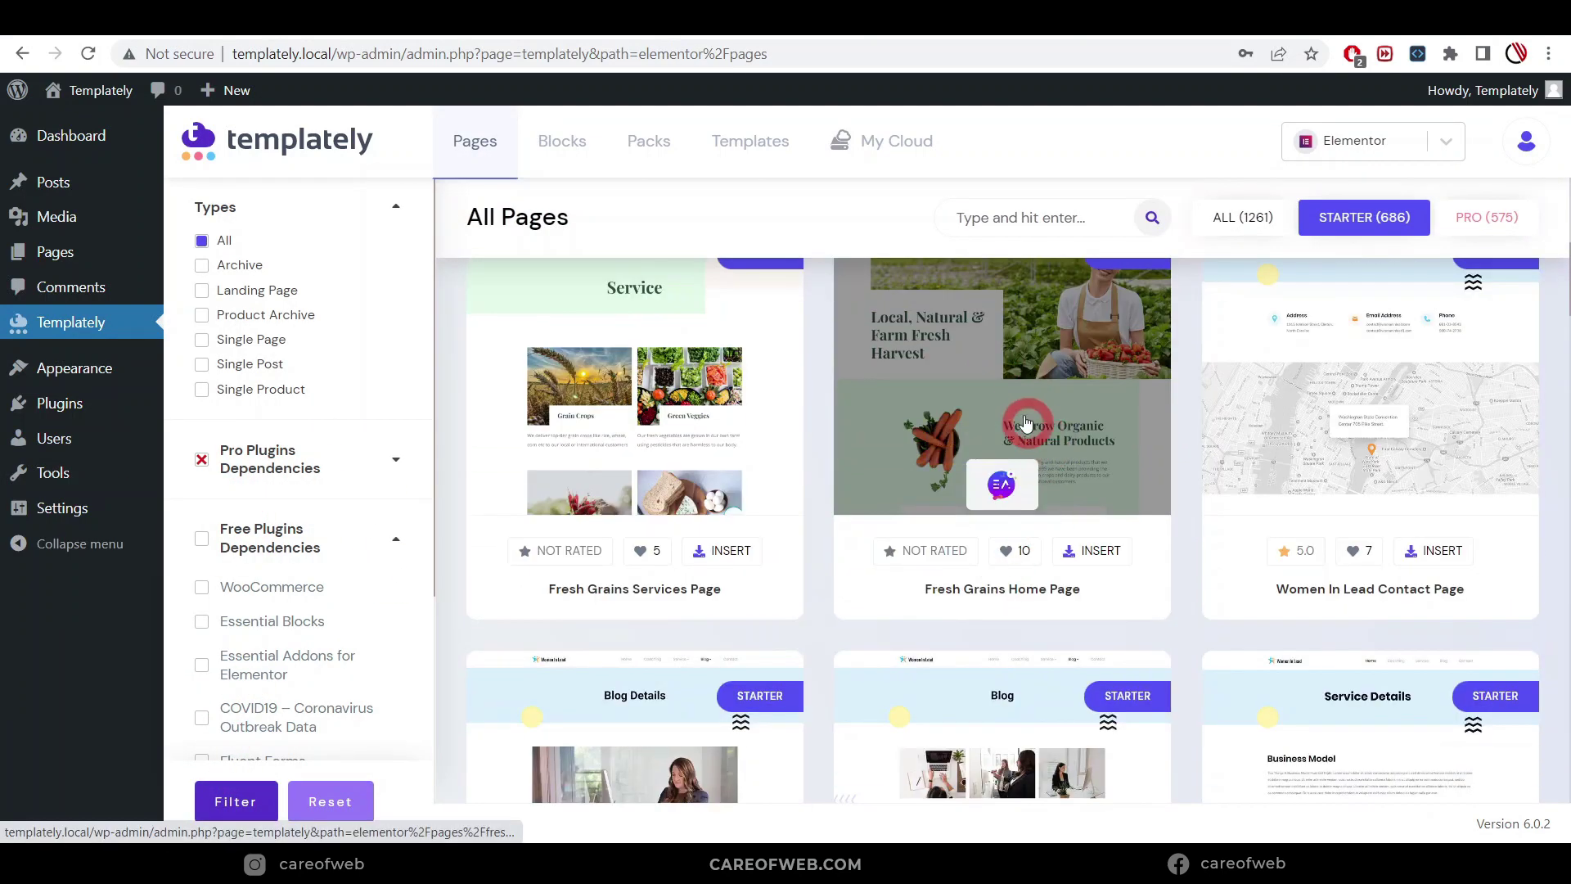
Insert the Fresh Grains Home Page, install its required Elementor and Essential Addons for Elementor plugins, and look over the template's live demo.
click(1018, 388)
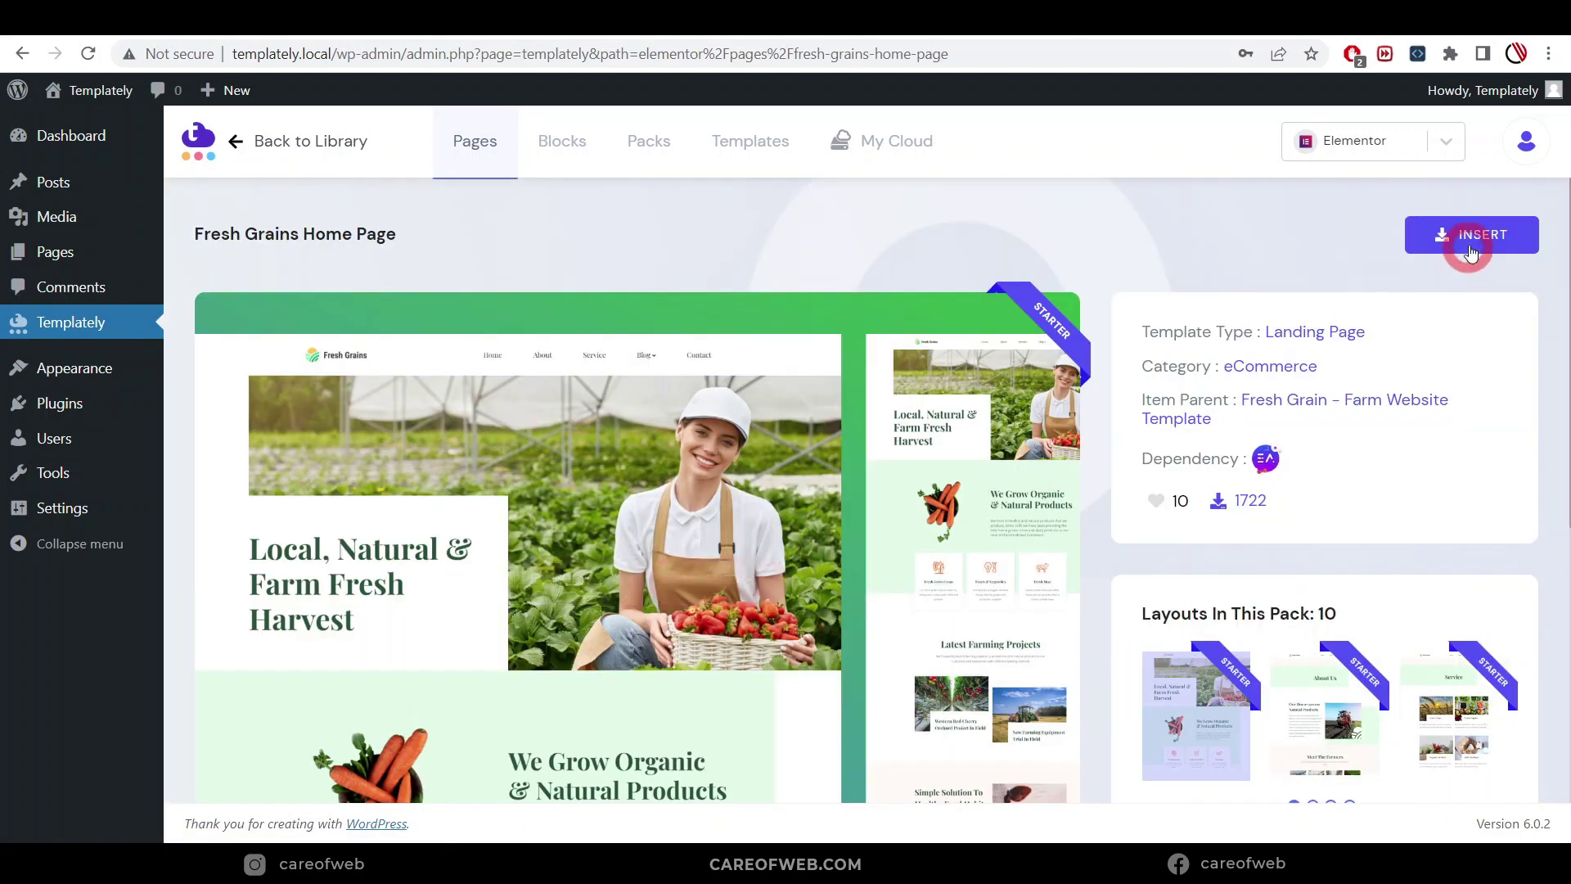
click(1470, 236)
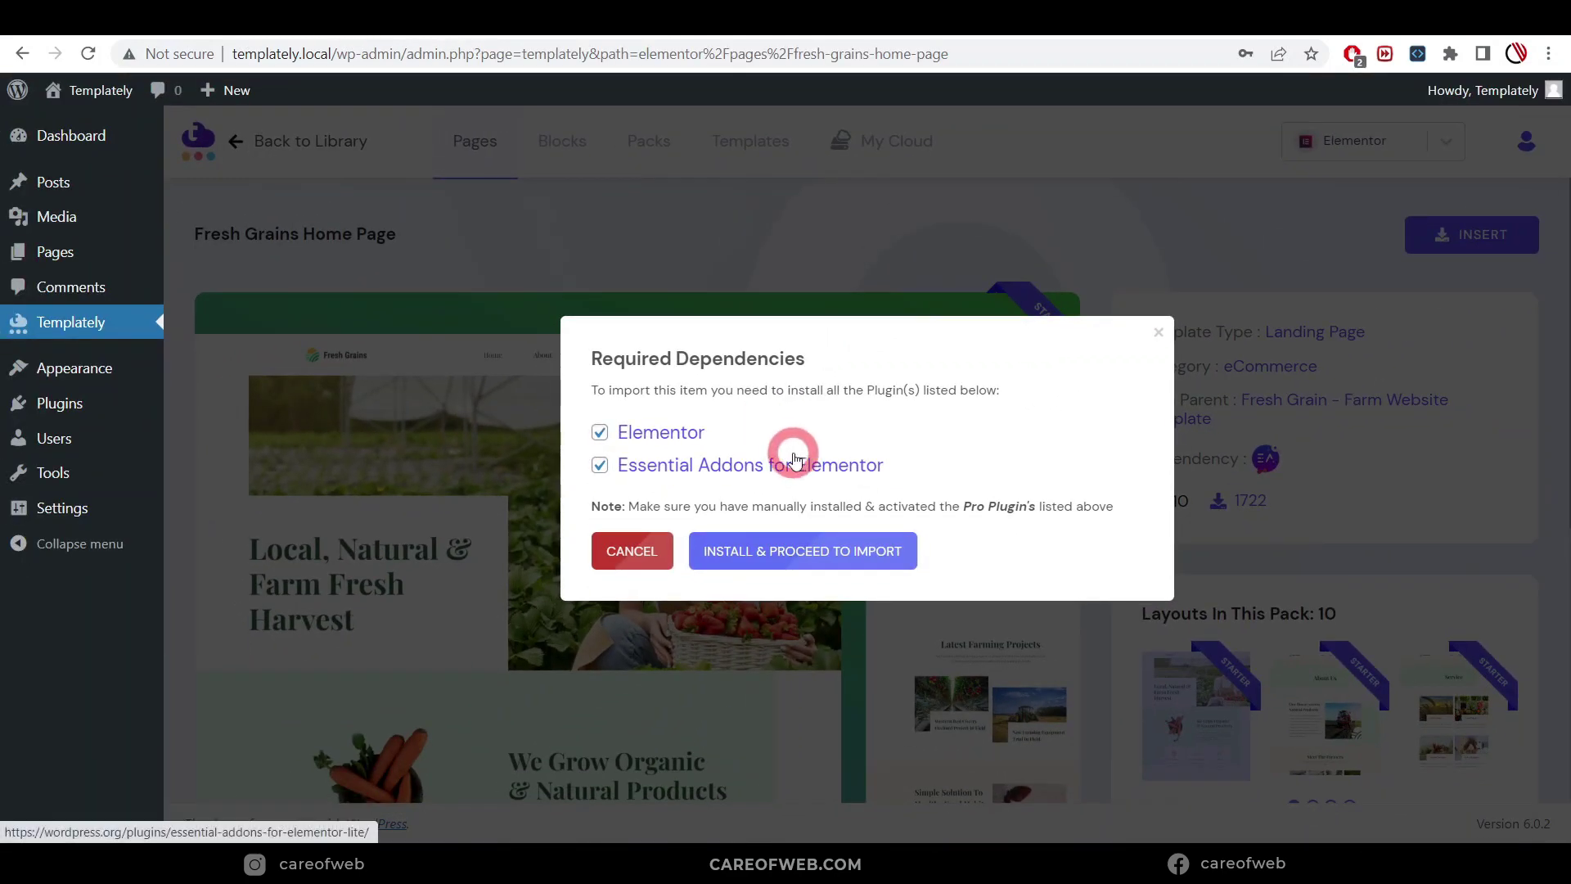
click(799, 553)
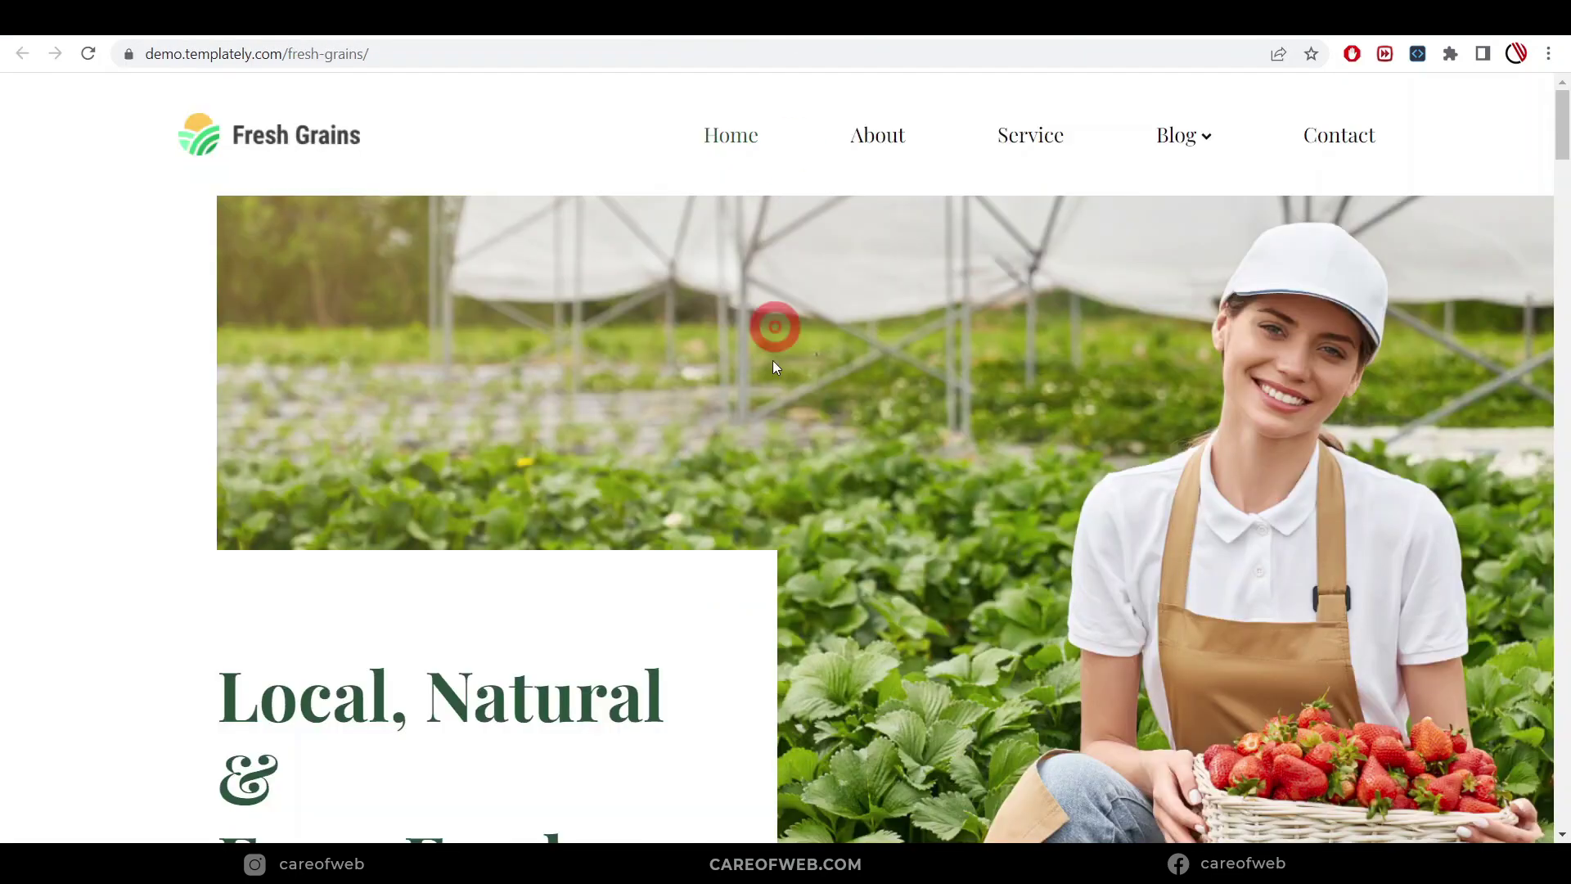
scroll(833, 376, down, 7)
scroll(834, 381, up, 8)
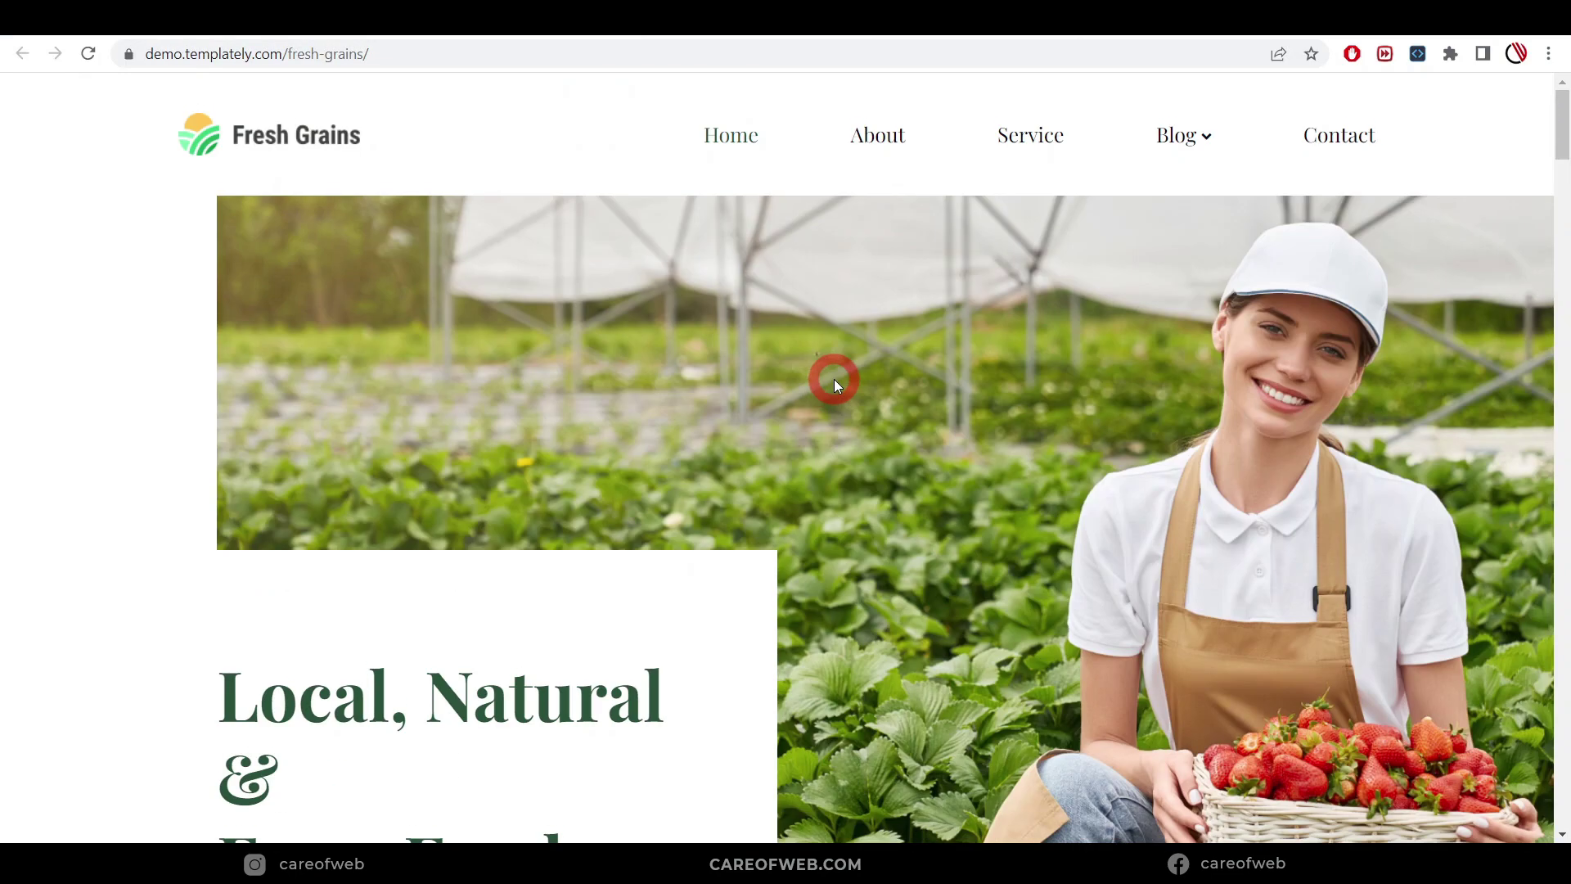
Create a new page titled "Home" from the Fresh Grains Home Page template.
click(575, 16)
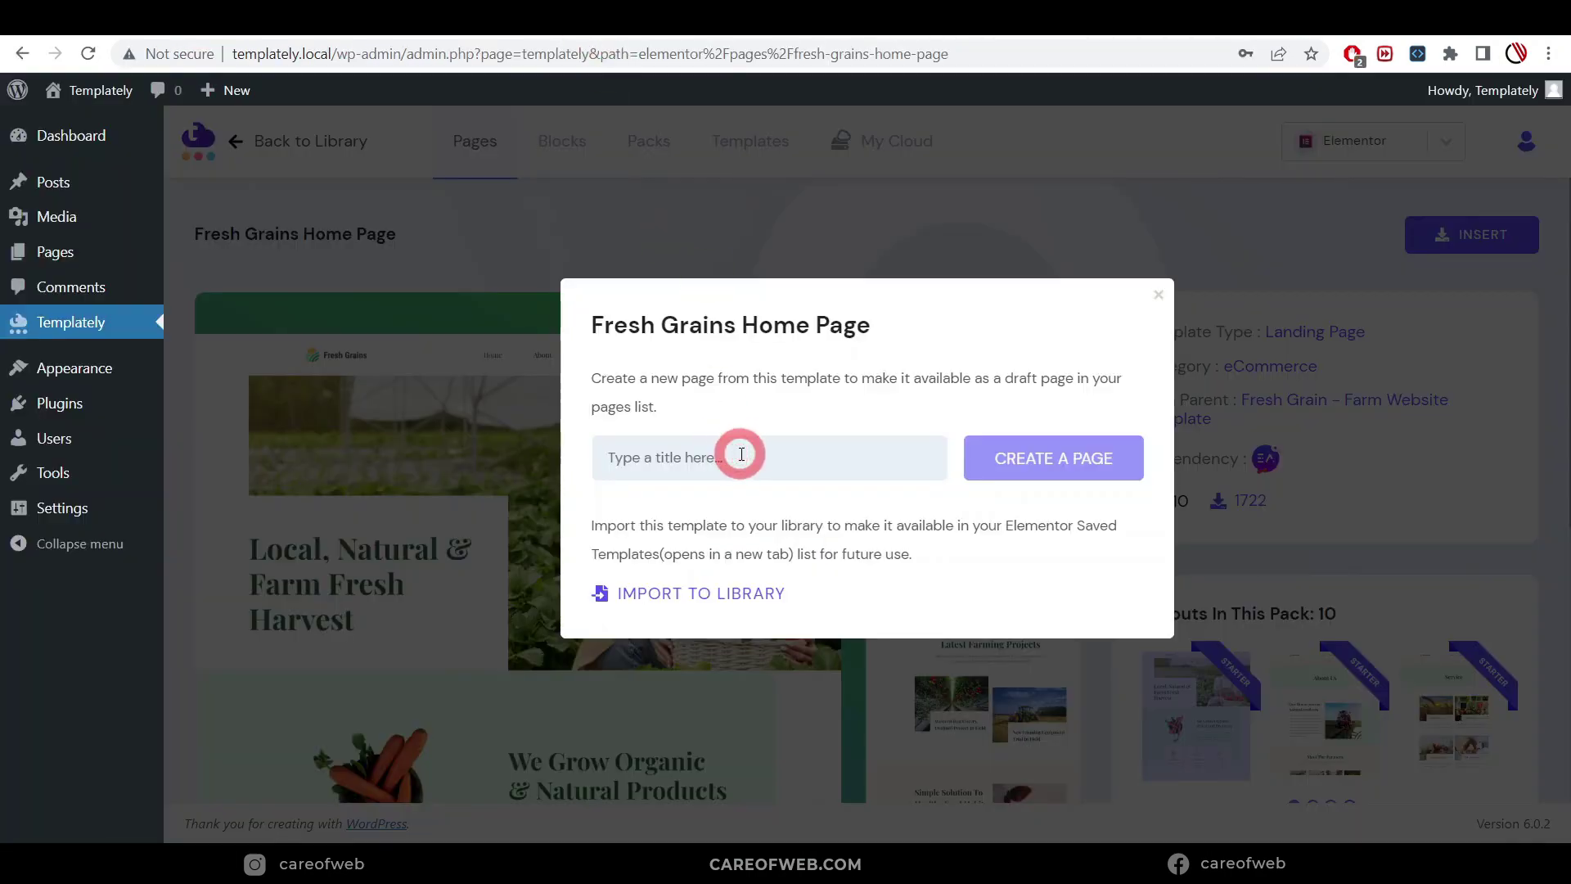
text(Ho)
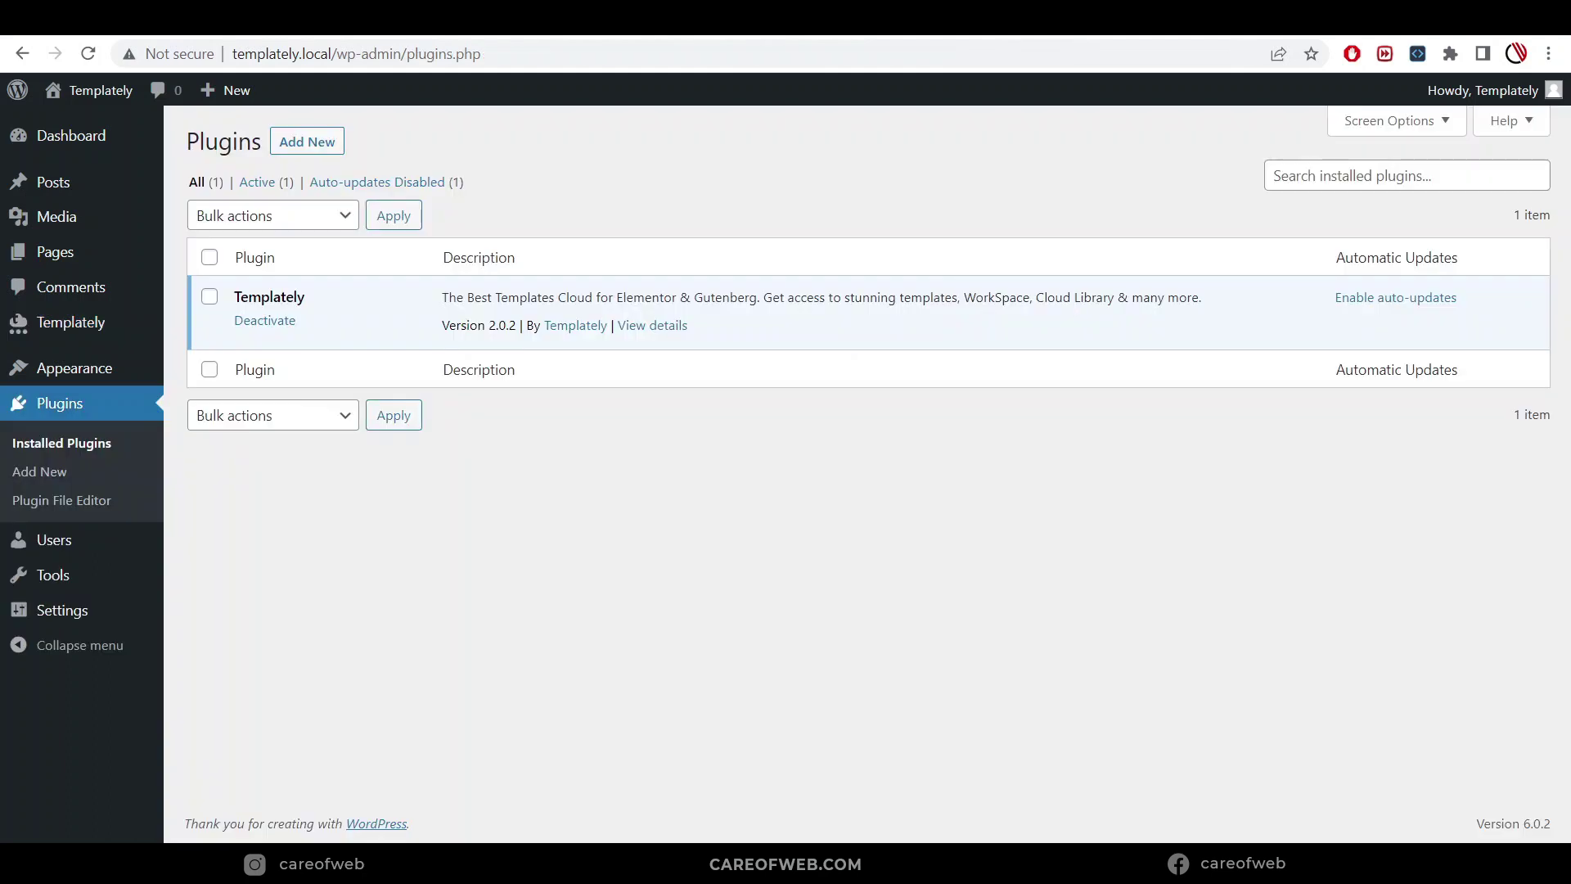
mouse_move(63, 253)
click(206, 258)
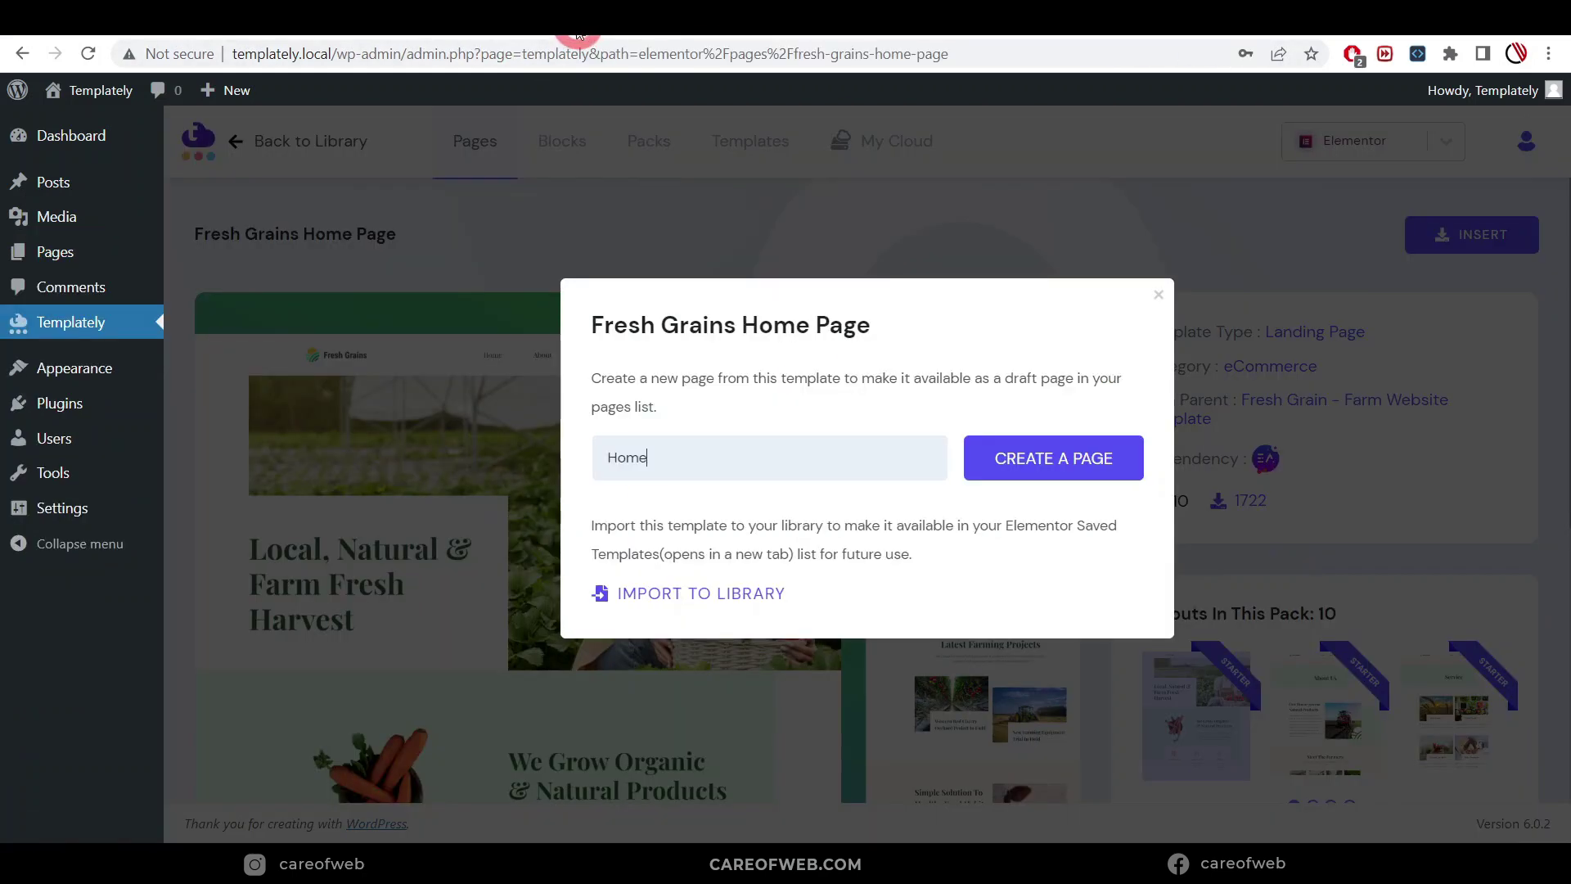
click(1046, 458)
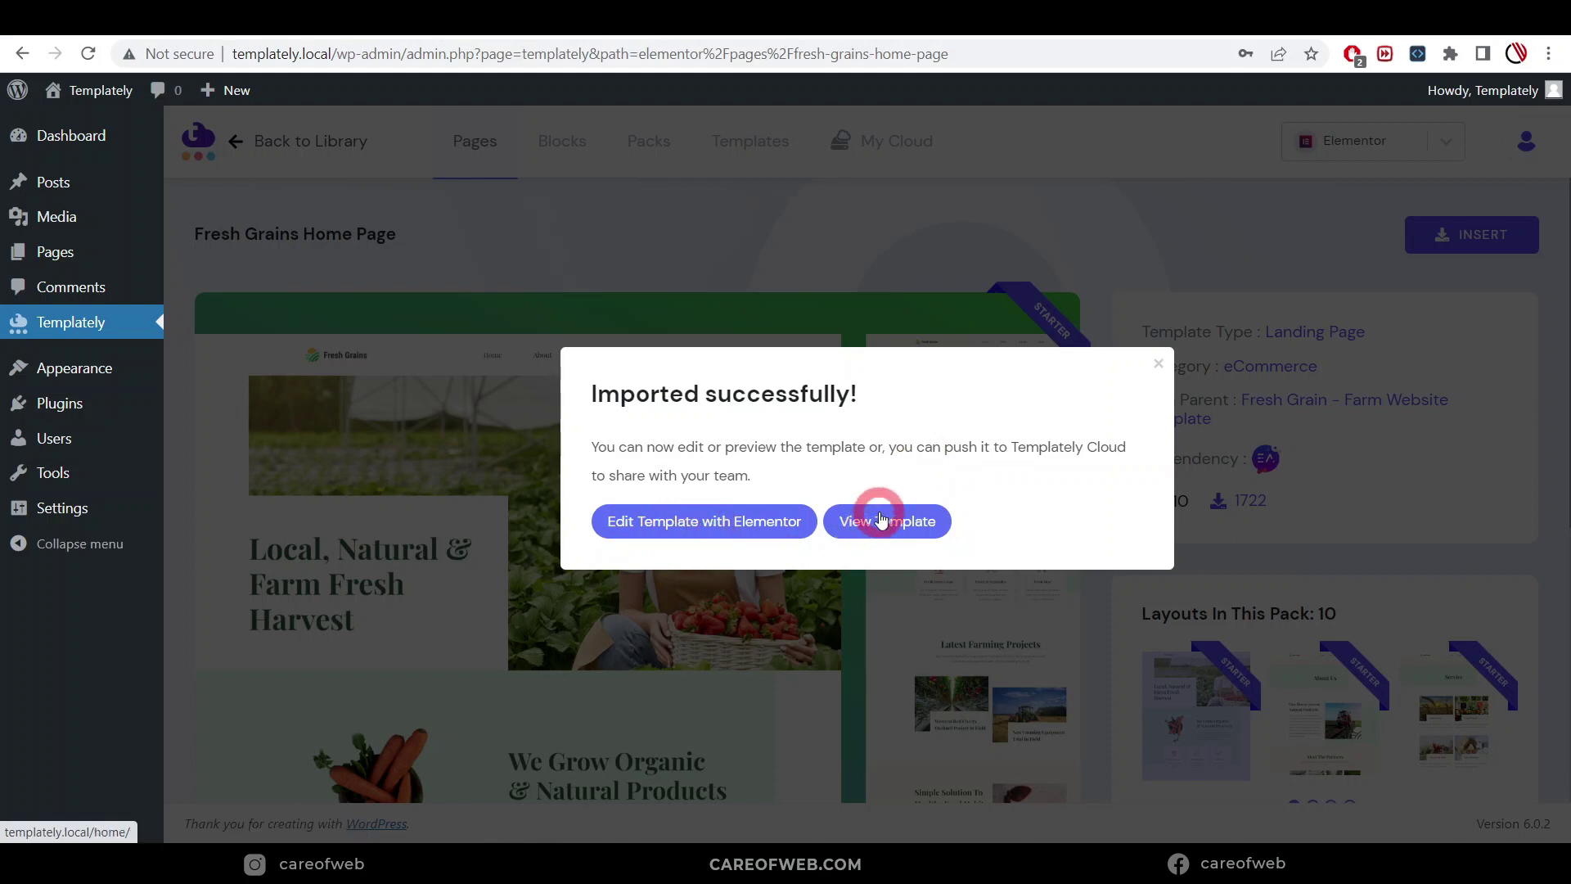
View the imported Home page in a separate browser tab and examine its layout.
right_click(881, 521)
click(940, 540)
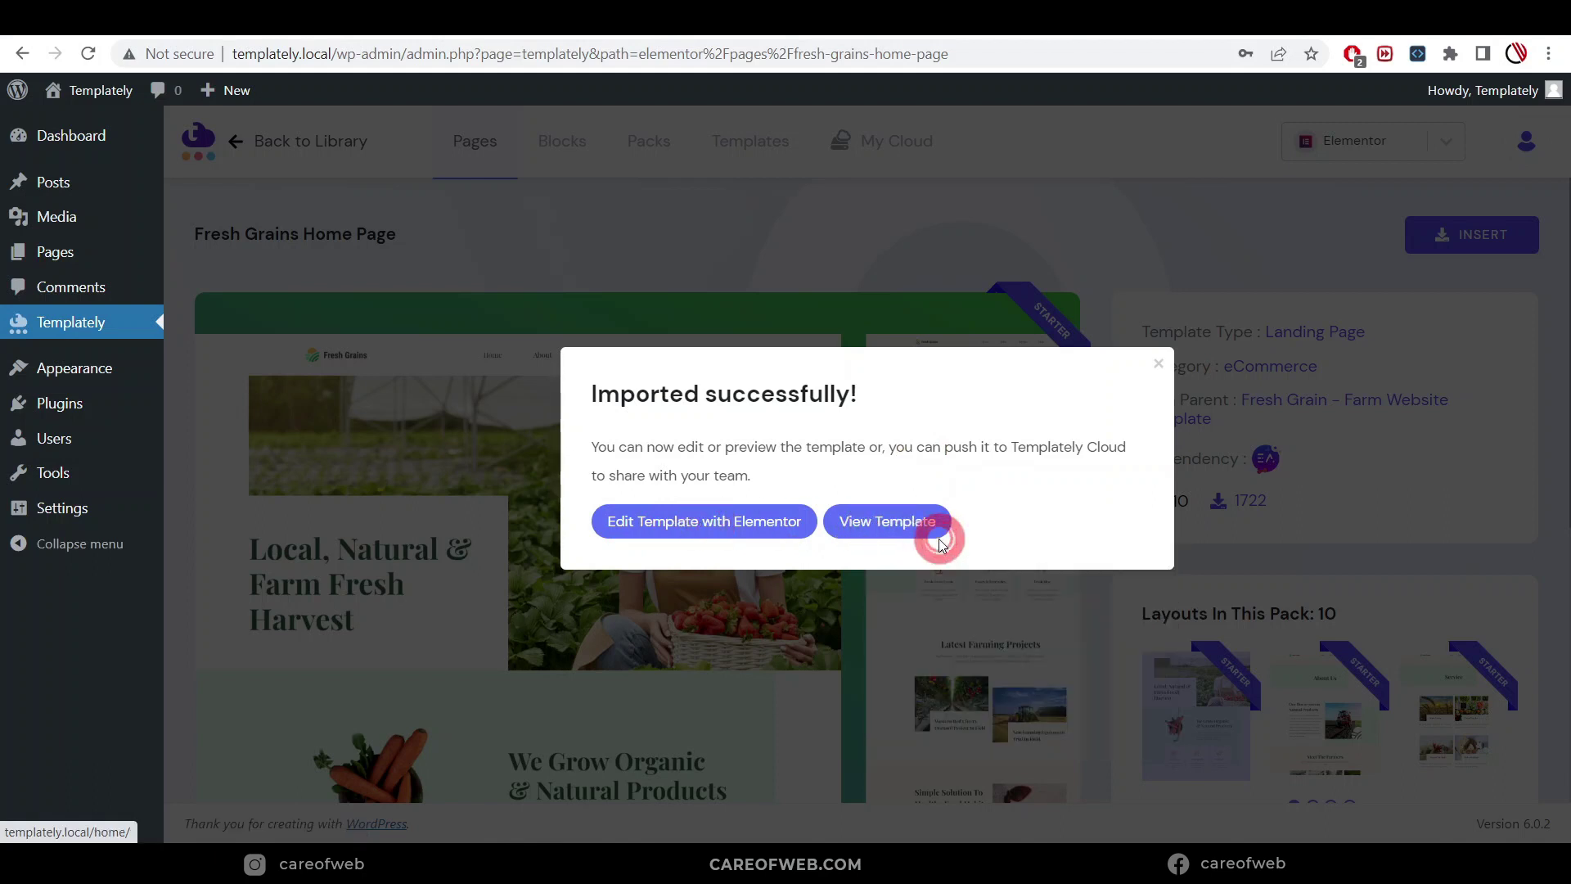
key(ctrl+Tab)
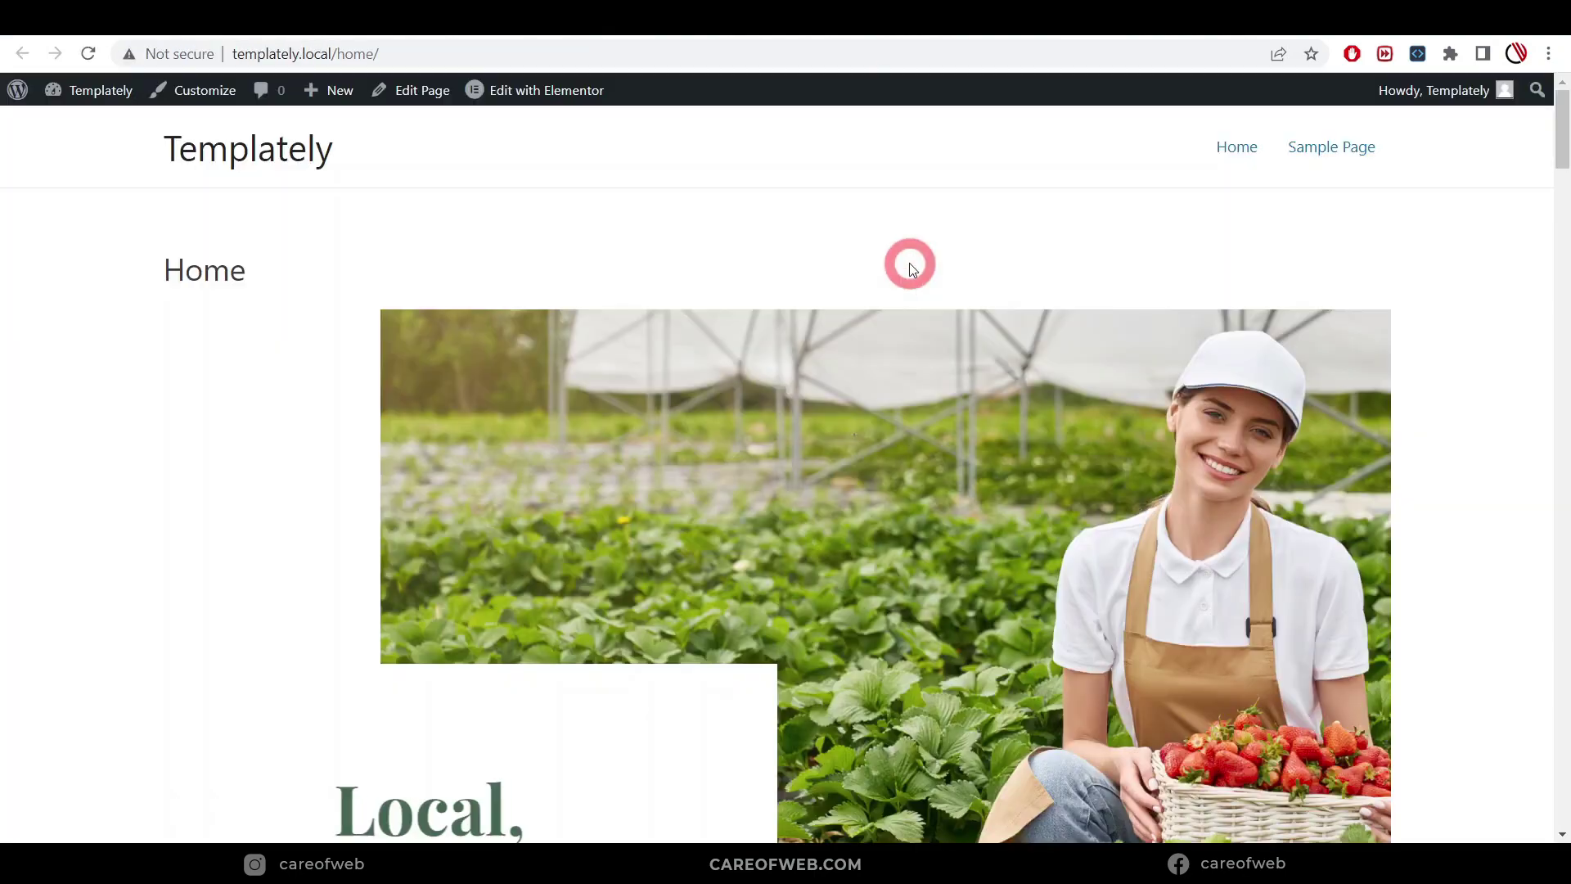
scroll(911, 263, down, 8)
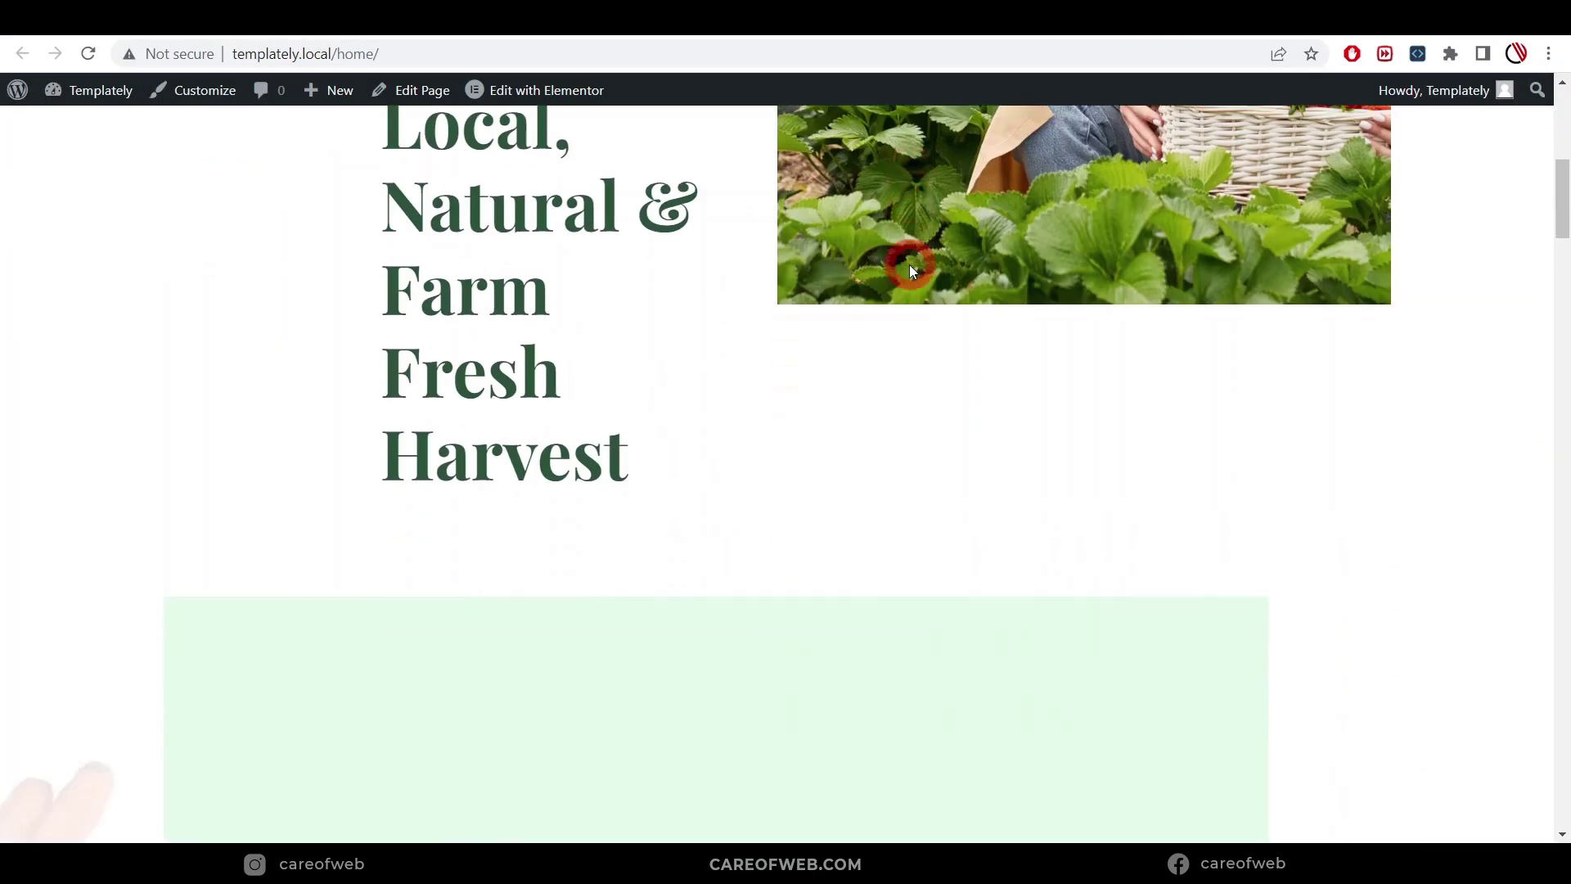
scroll(910, 264, up, 1)
scroll(854, 394, down, 5)
scroll(854, 394, up, 10)
Compare the imported Home page's layout and content width with the Fresh Grains live demo.
key(ctrl+Tab)
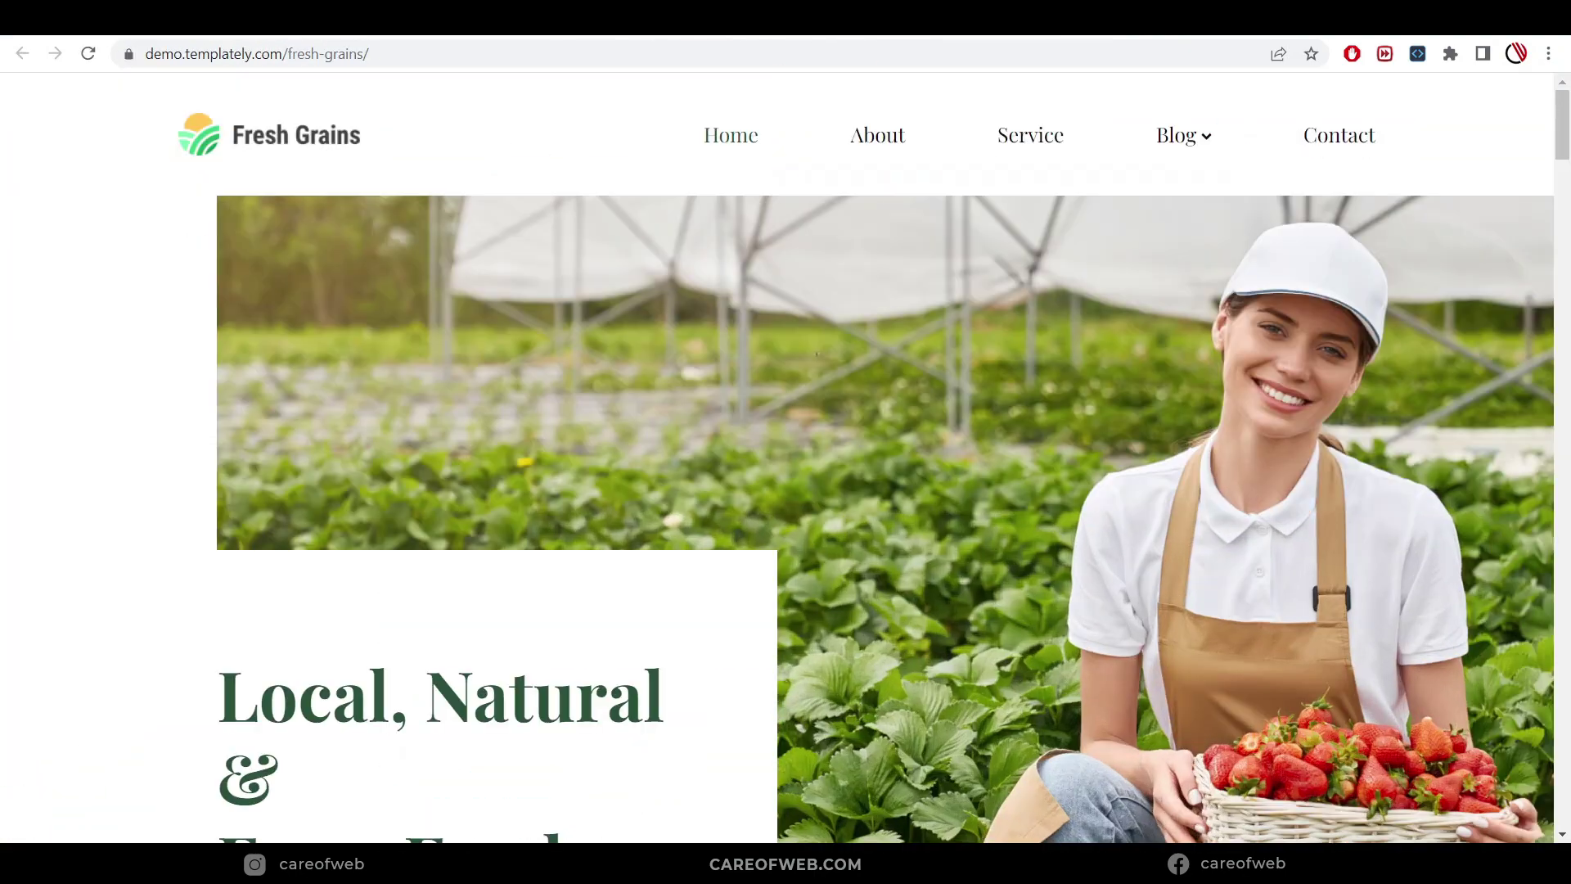
scroll(677, 361, down, 7)
scroll(677, 365, up, 7)
key(ctrl+Tab)
scroll(695, 459, down, 10)
scroll(733, 459, up, 9)
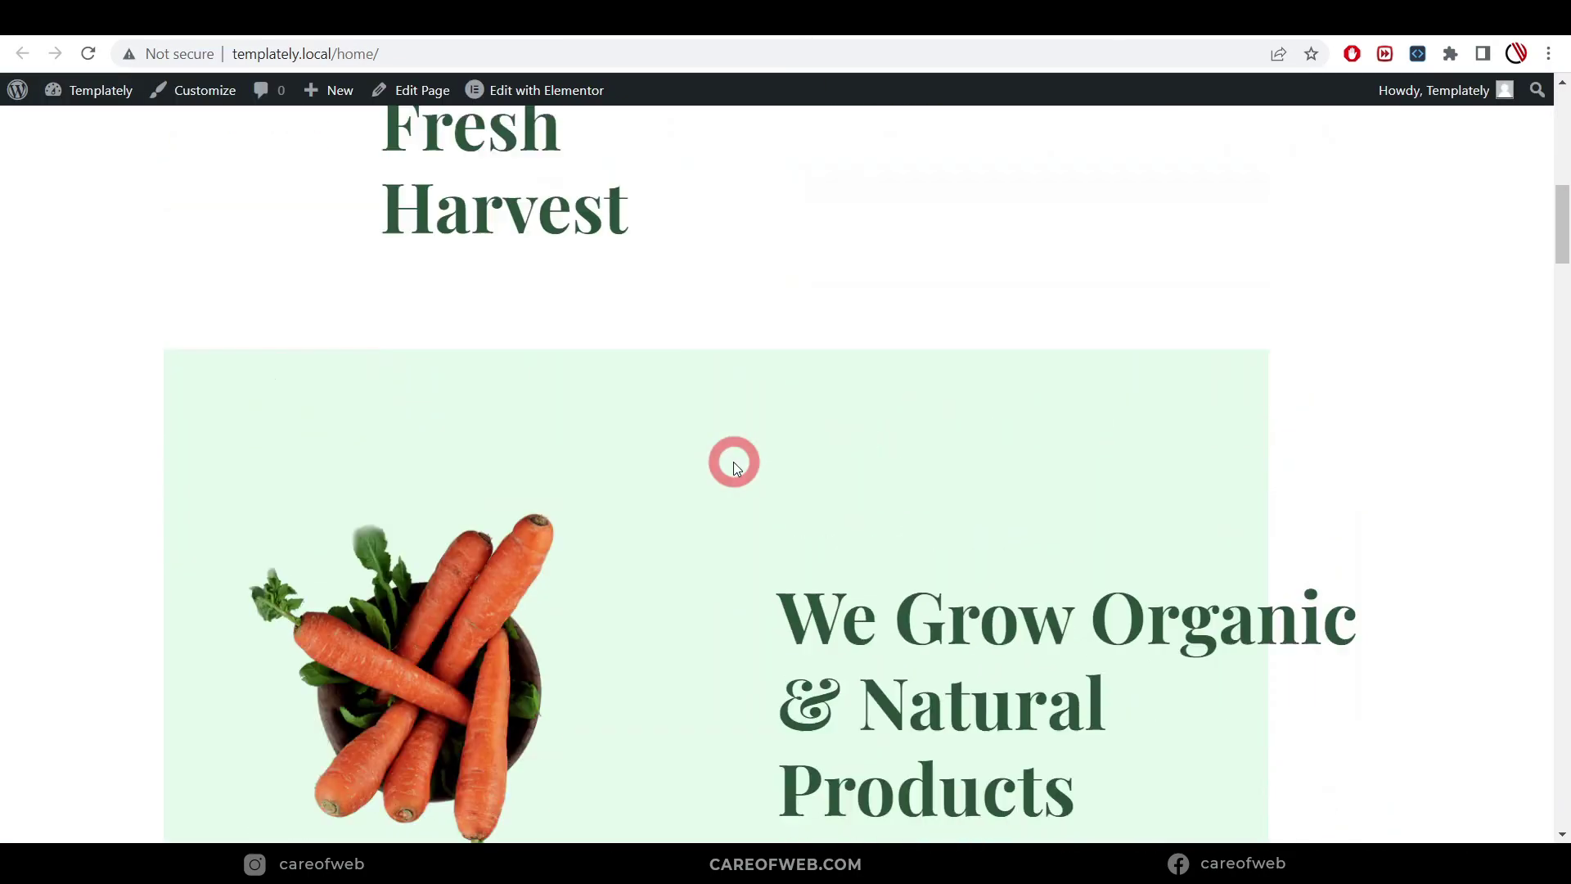
scroll(547, 354, up, 2)
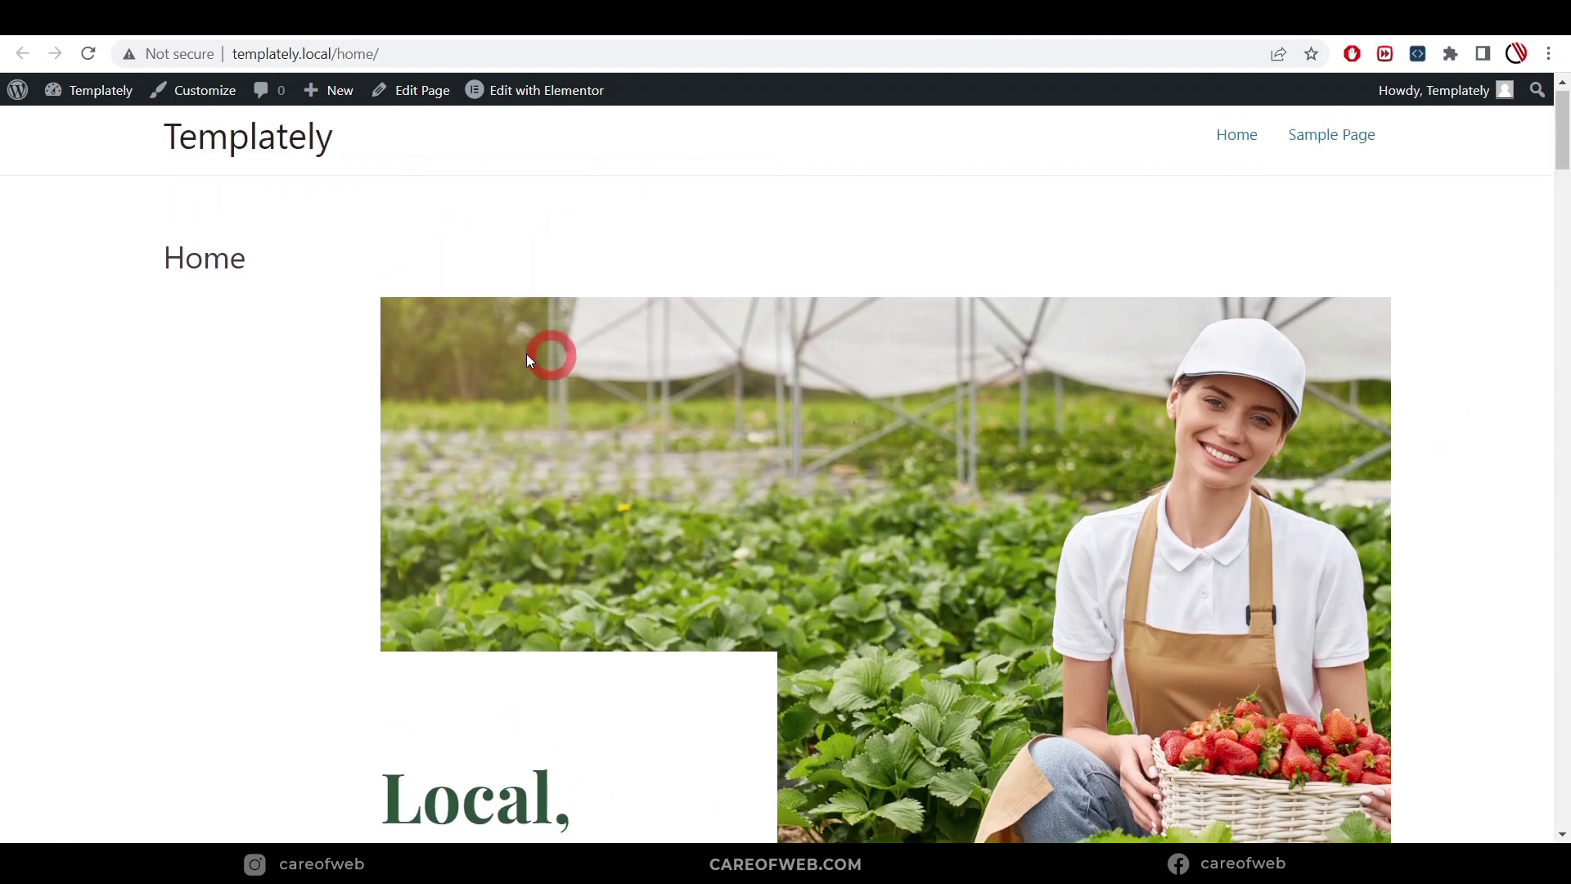
scroll(1059, 438, down, 9)
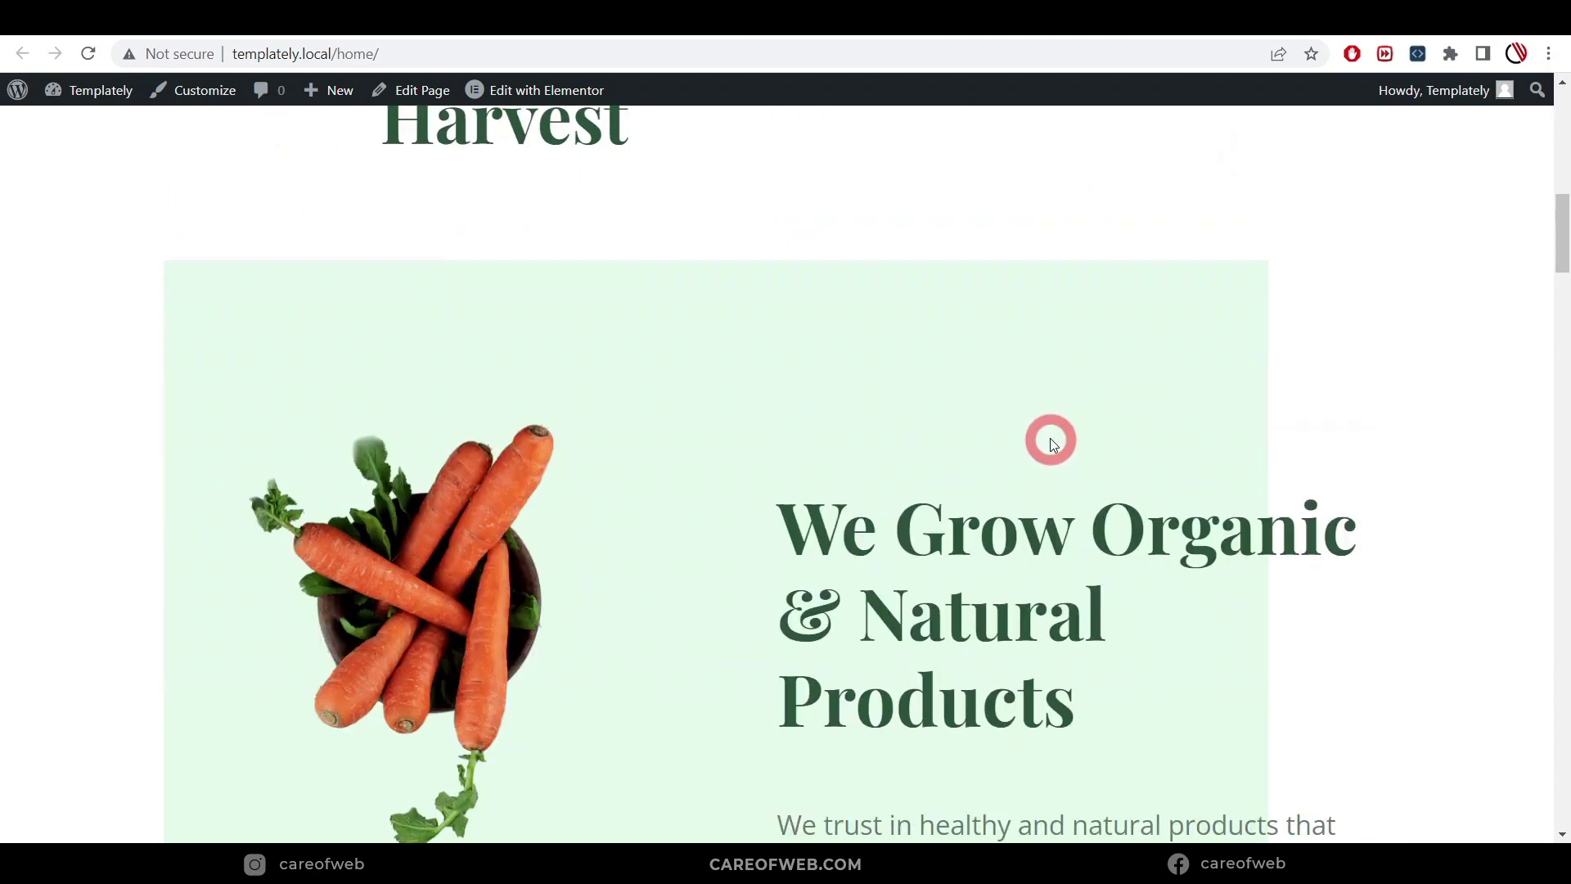
scroll(1040, 459, up, 9)
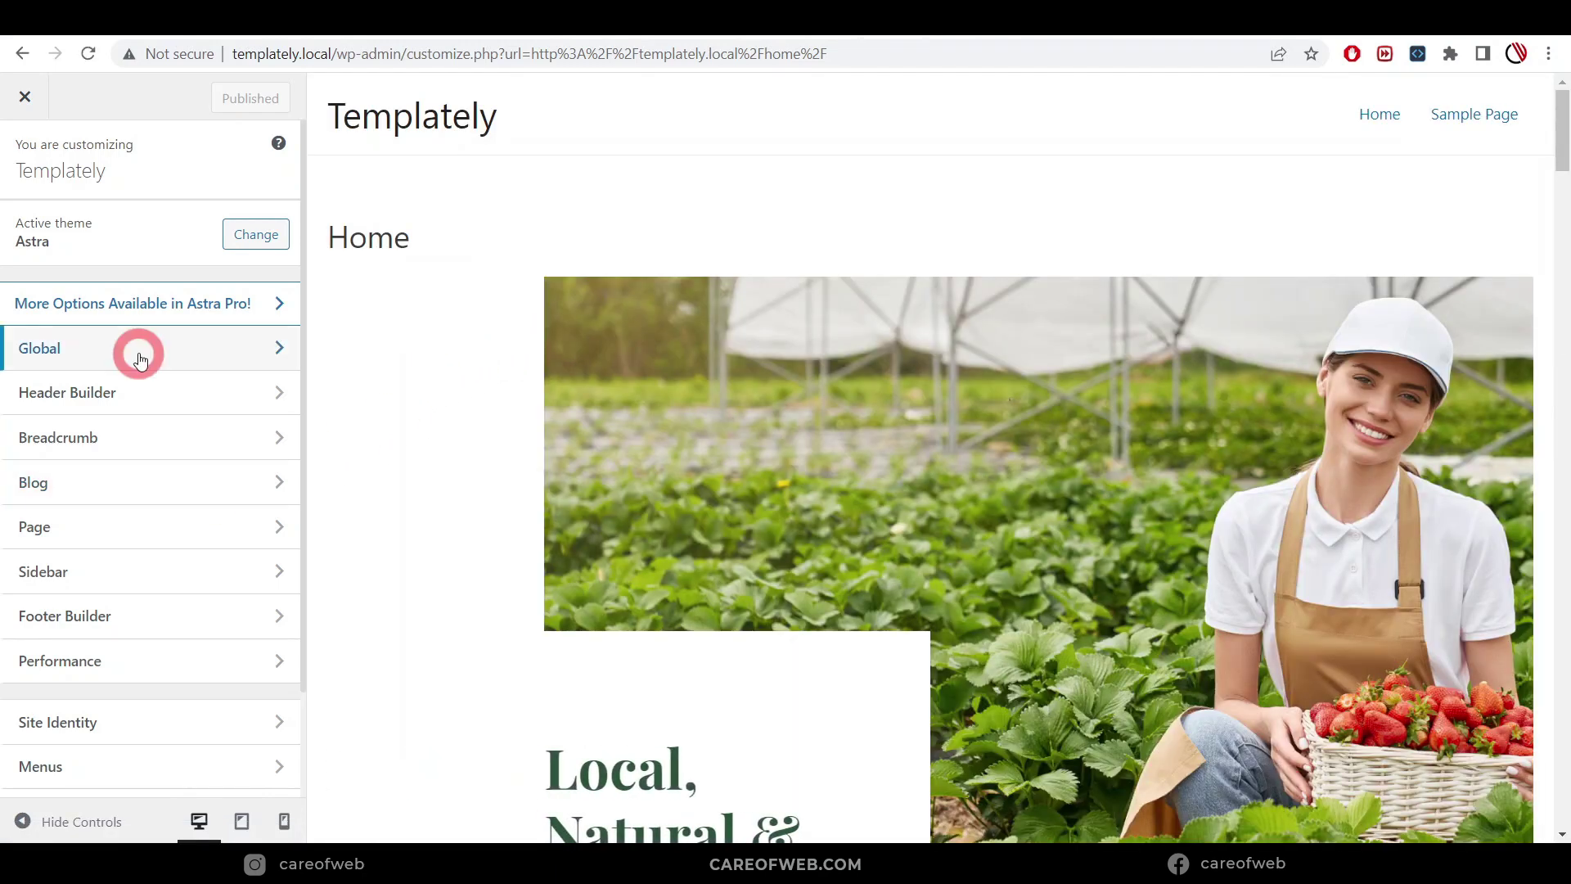
Set the theme's Page container layout to Full Width / Stretched, check the full-screen preview, and publish the change.
click(202, 538)
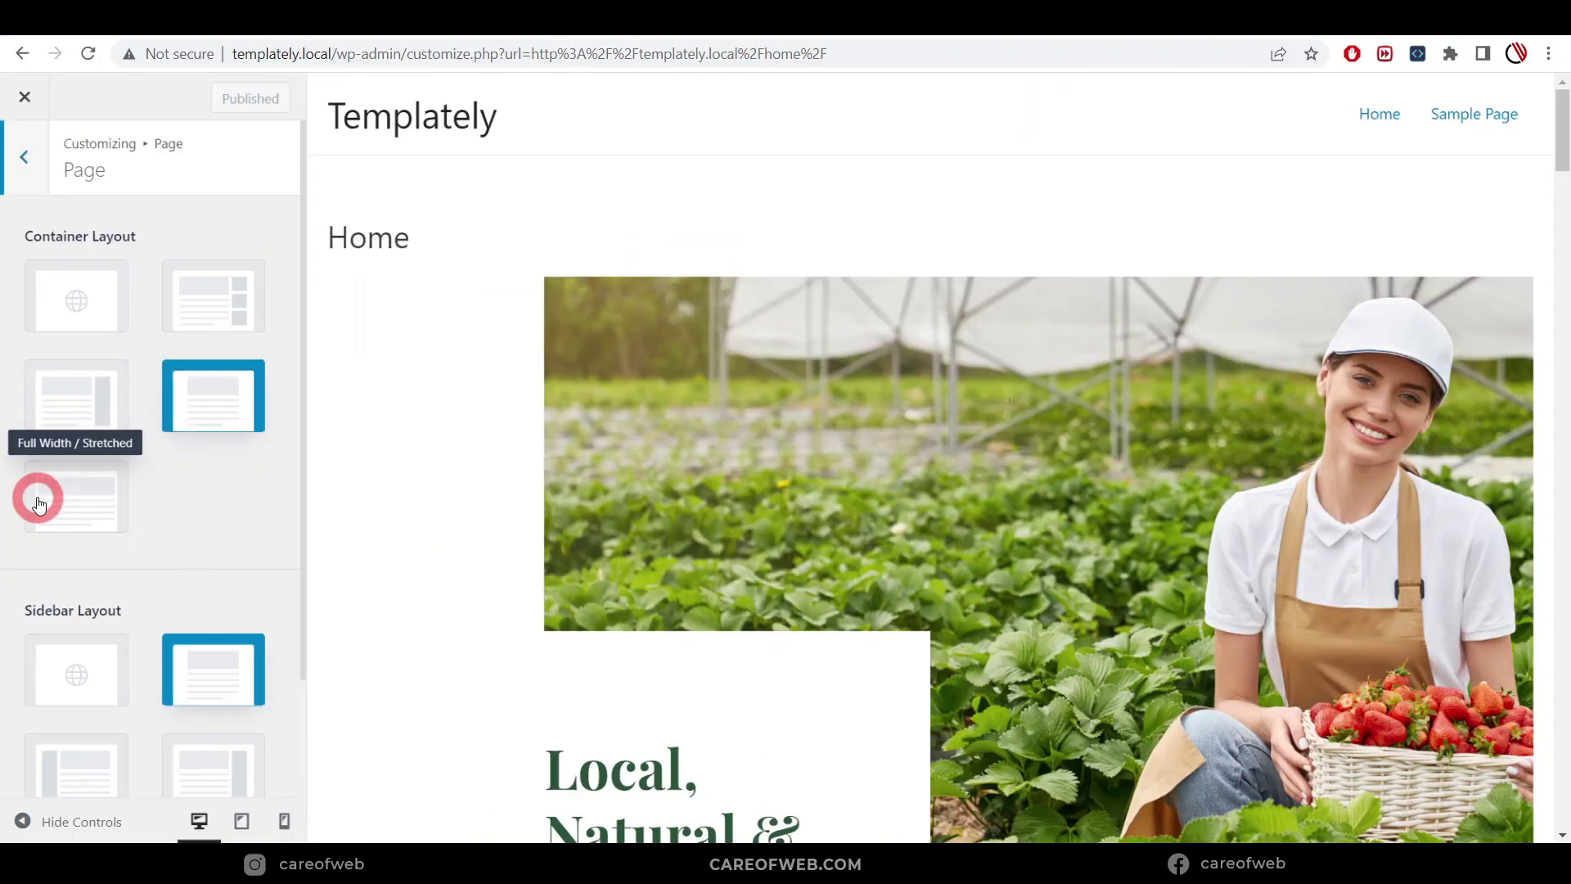
click(147, 510)
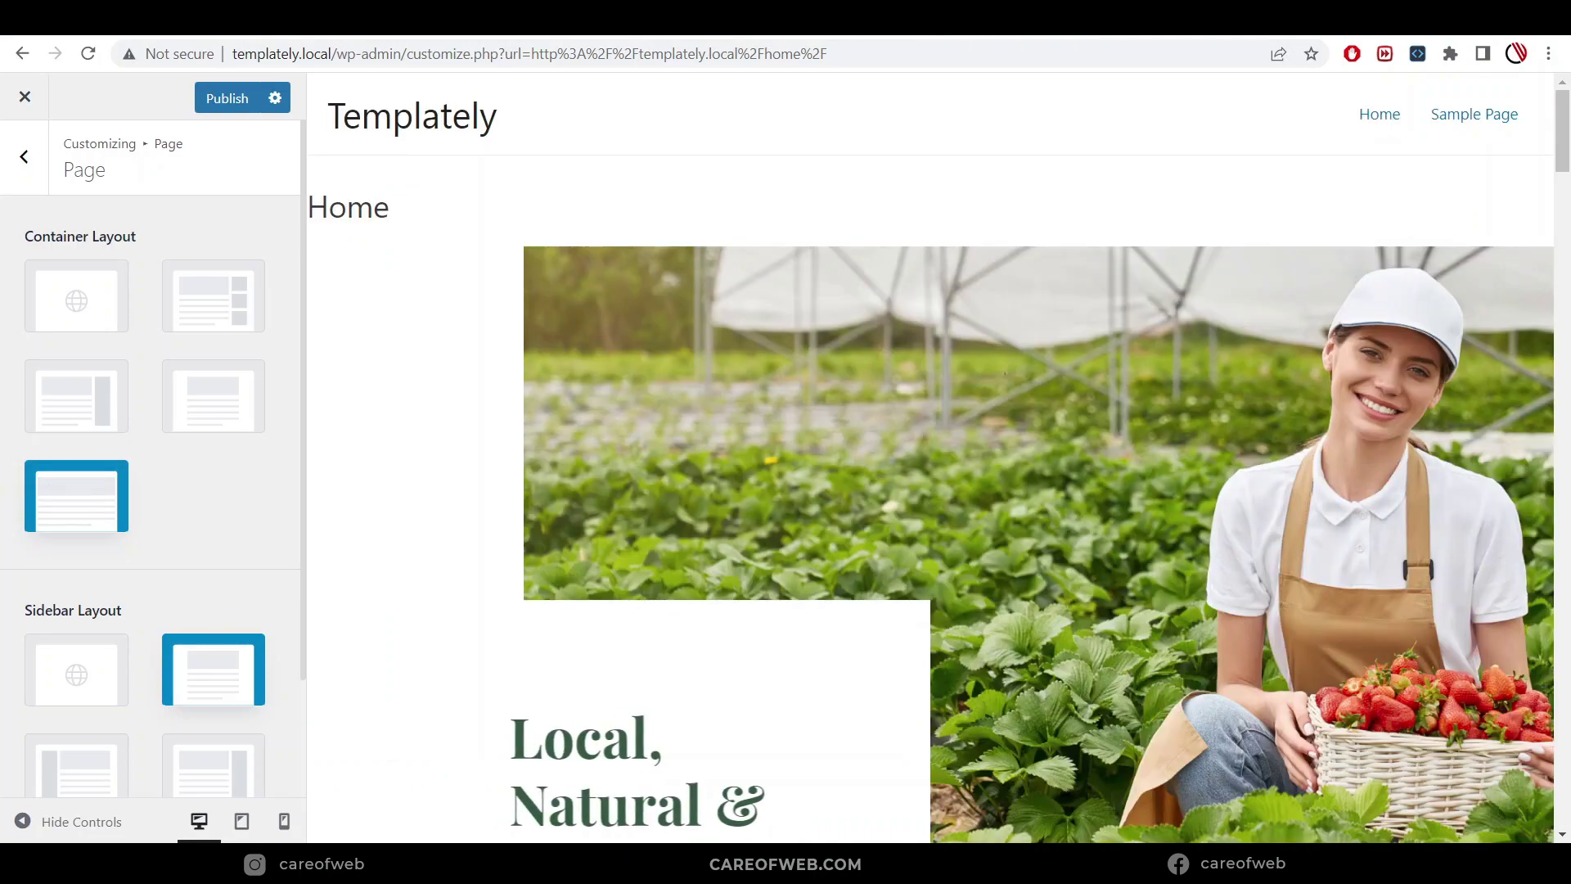
click(22, 821)
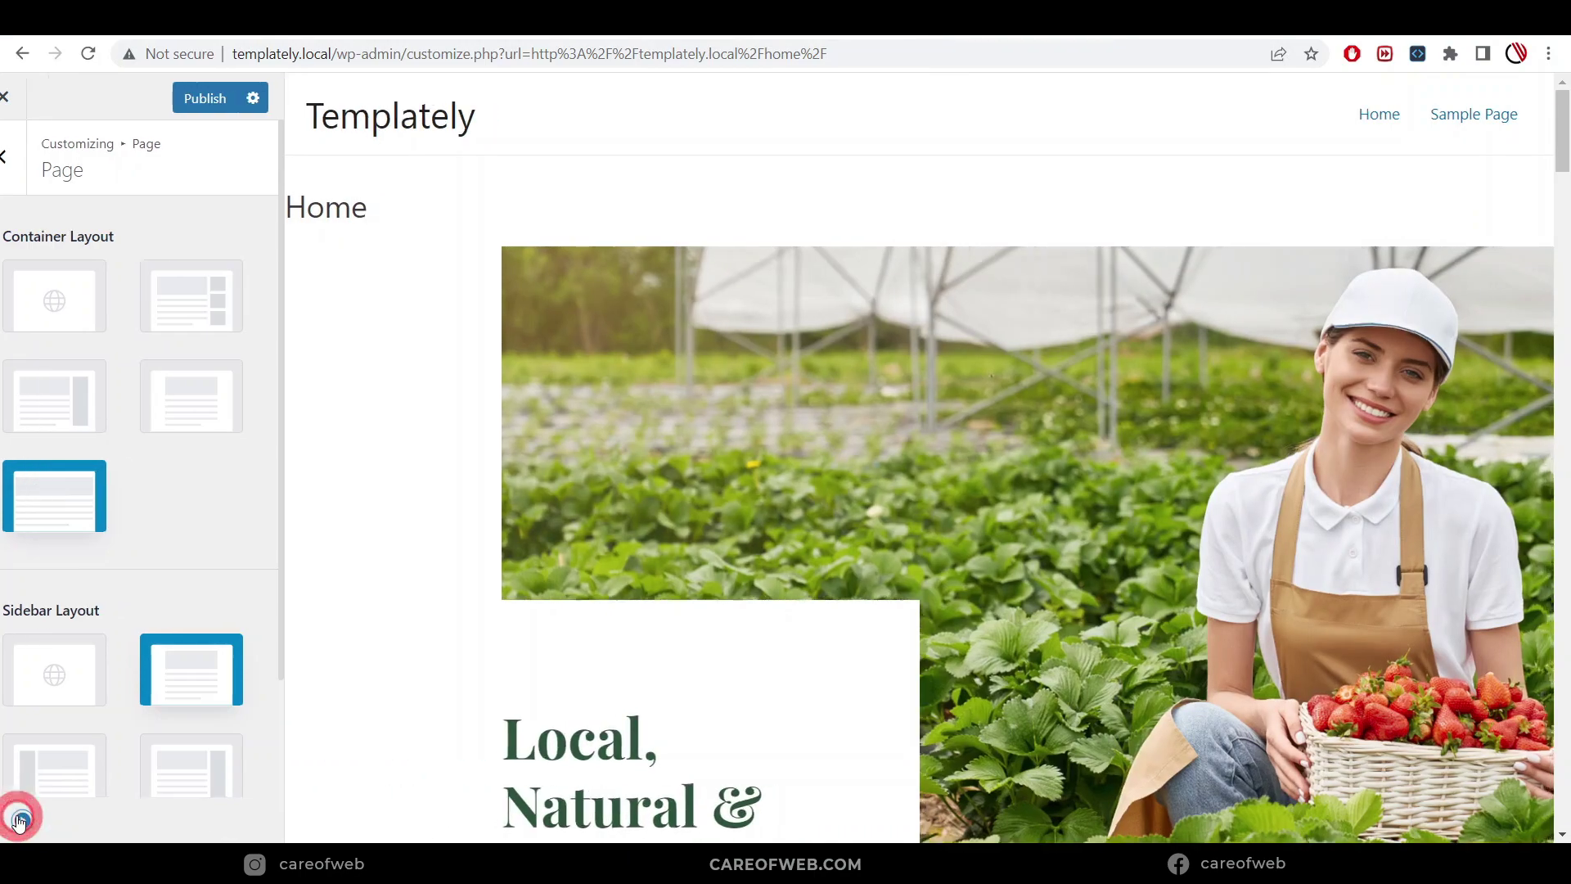
scroll(974, 426, down, 15)
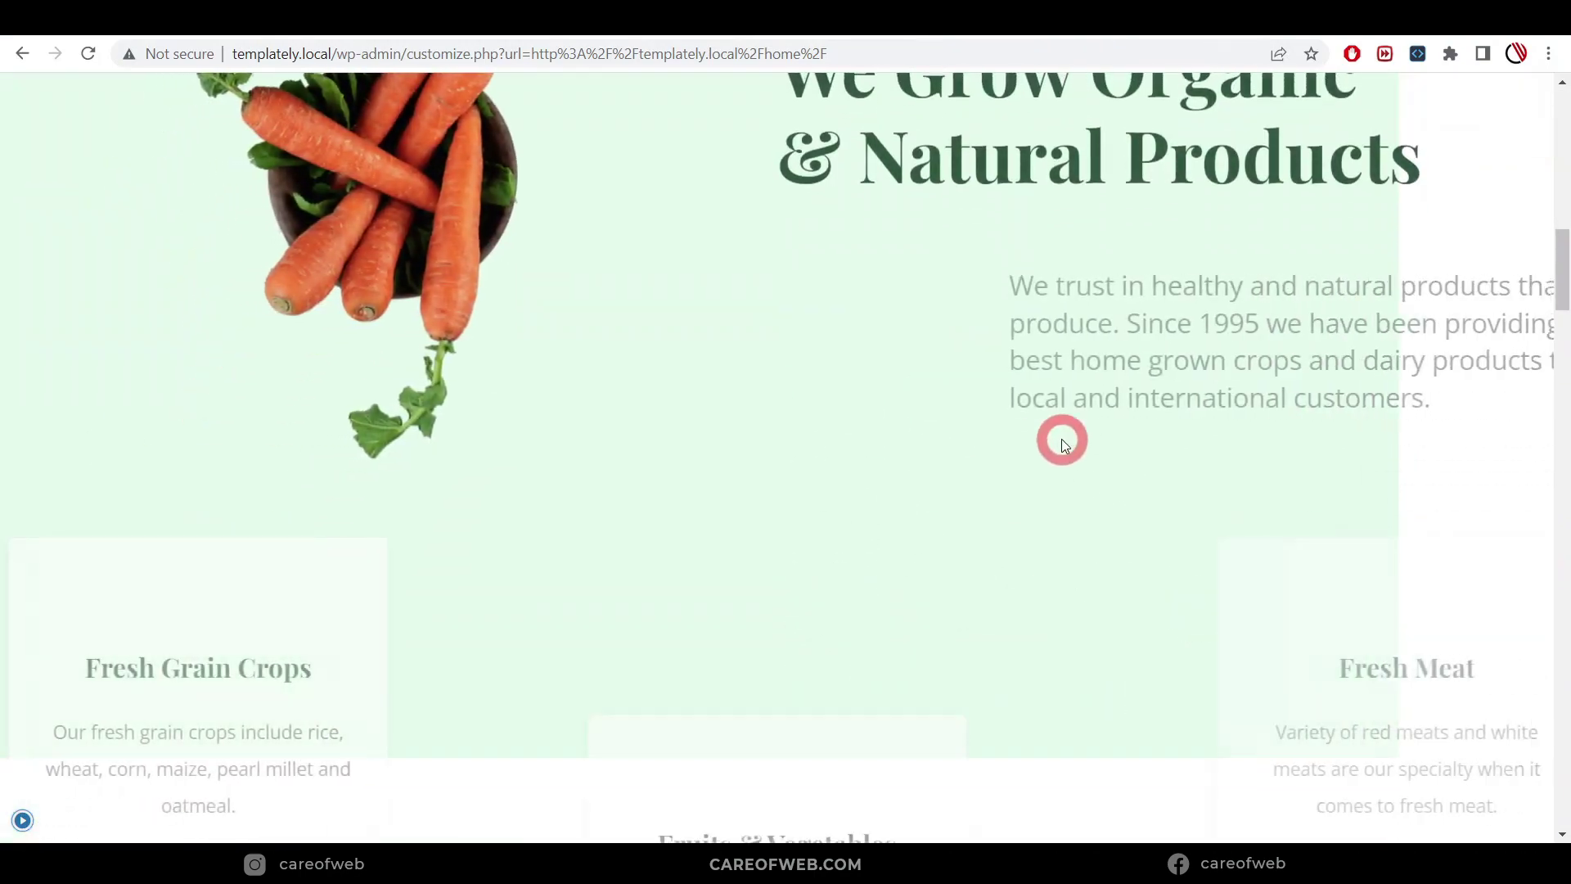
scroll(1062, 442, down, 4)
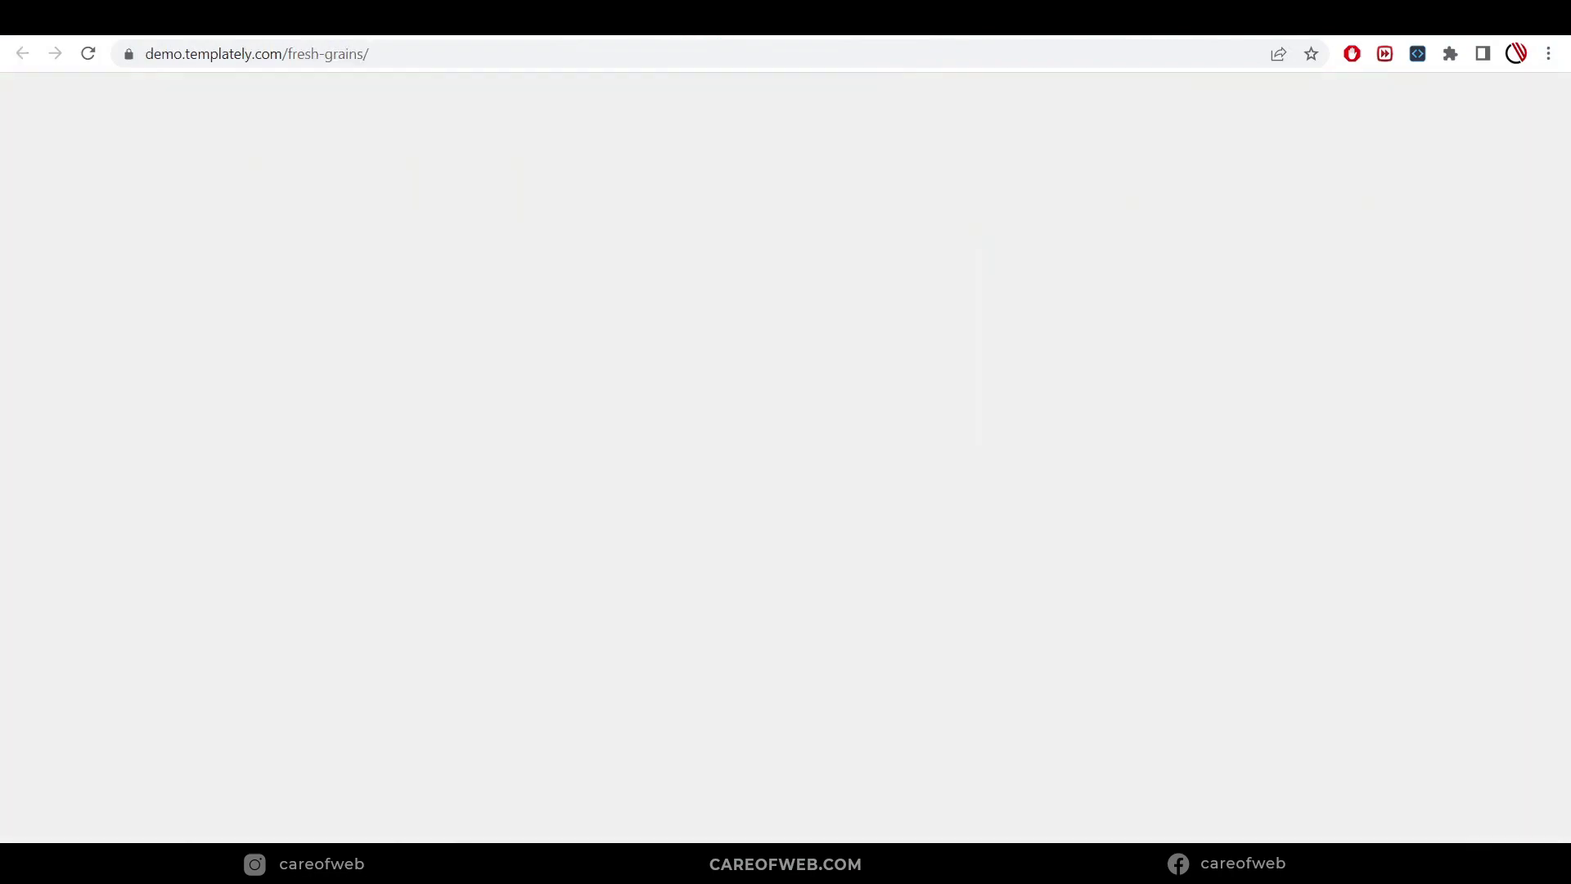
scroll(941, 457, down, 1)
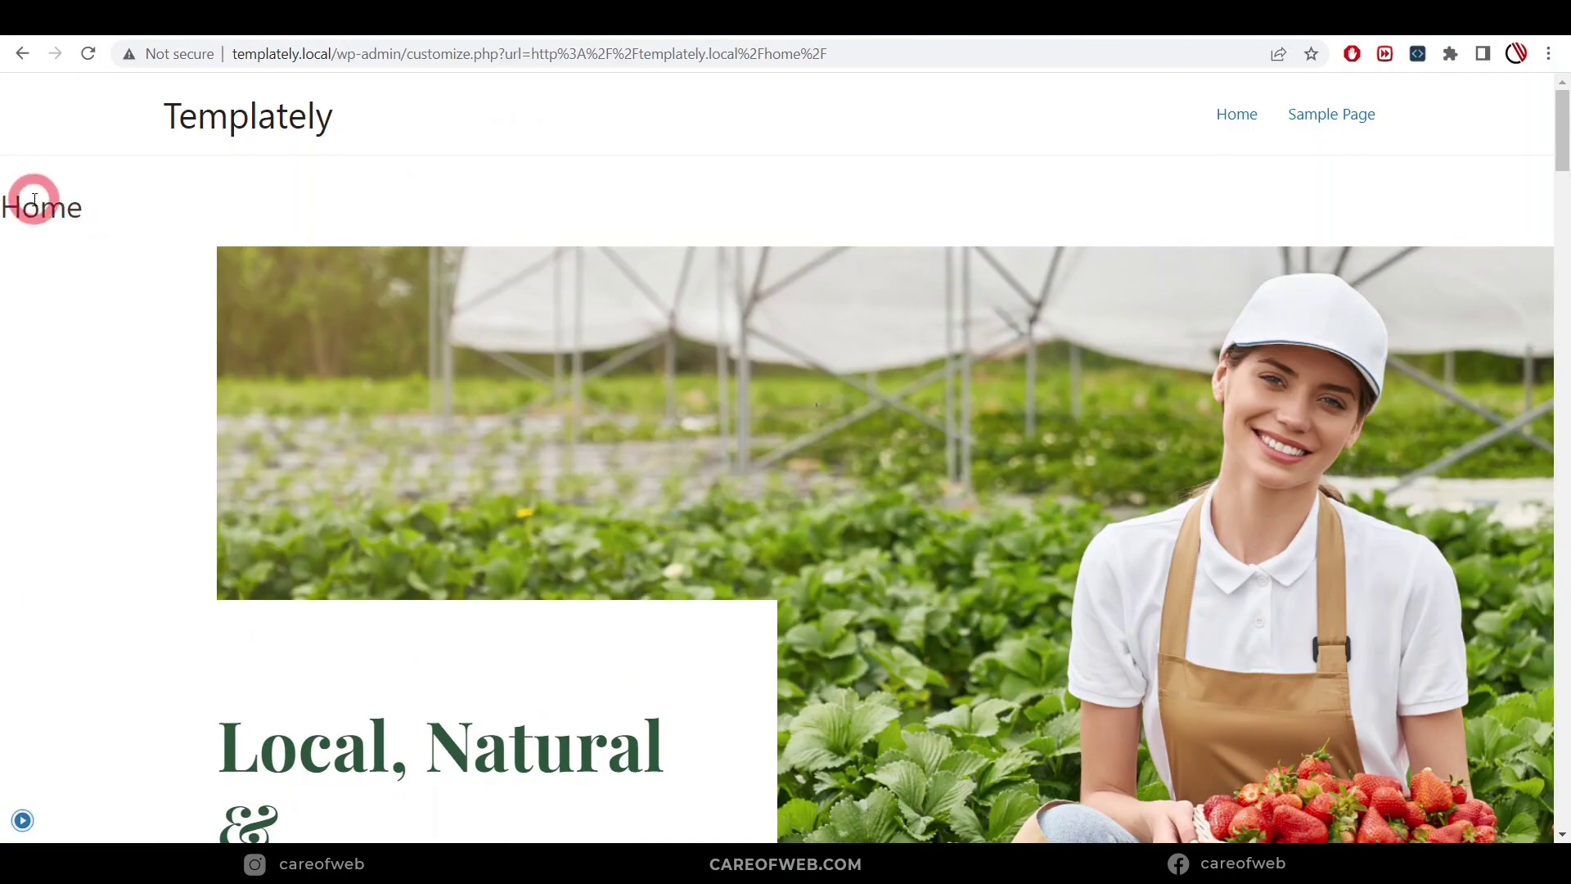
click(22, 822)
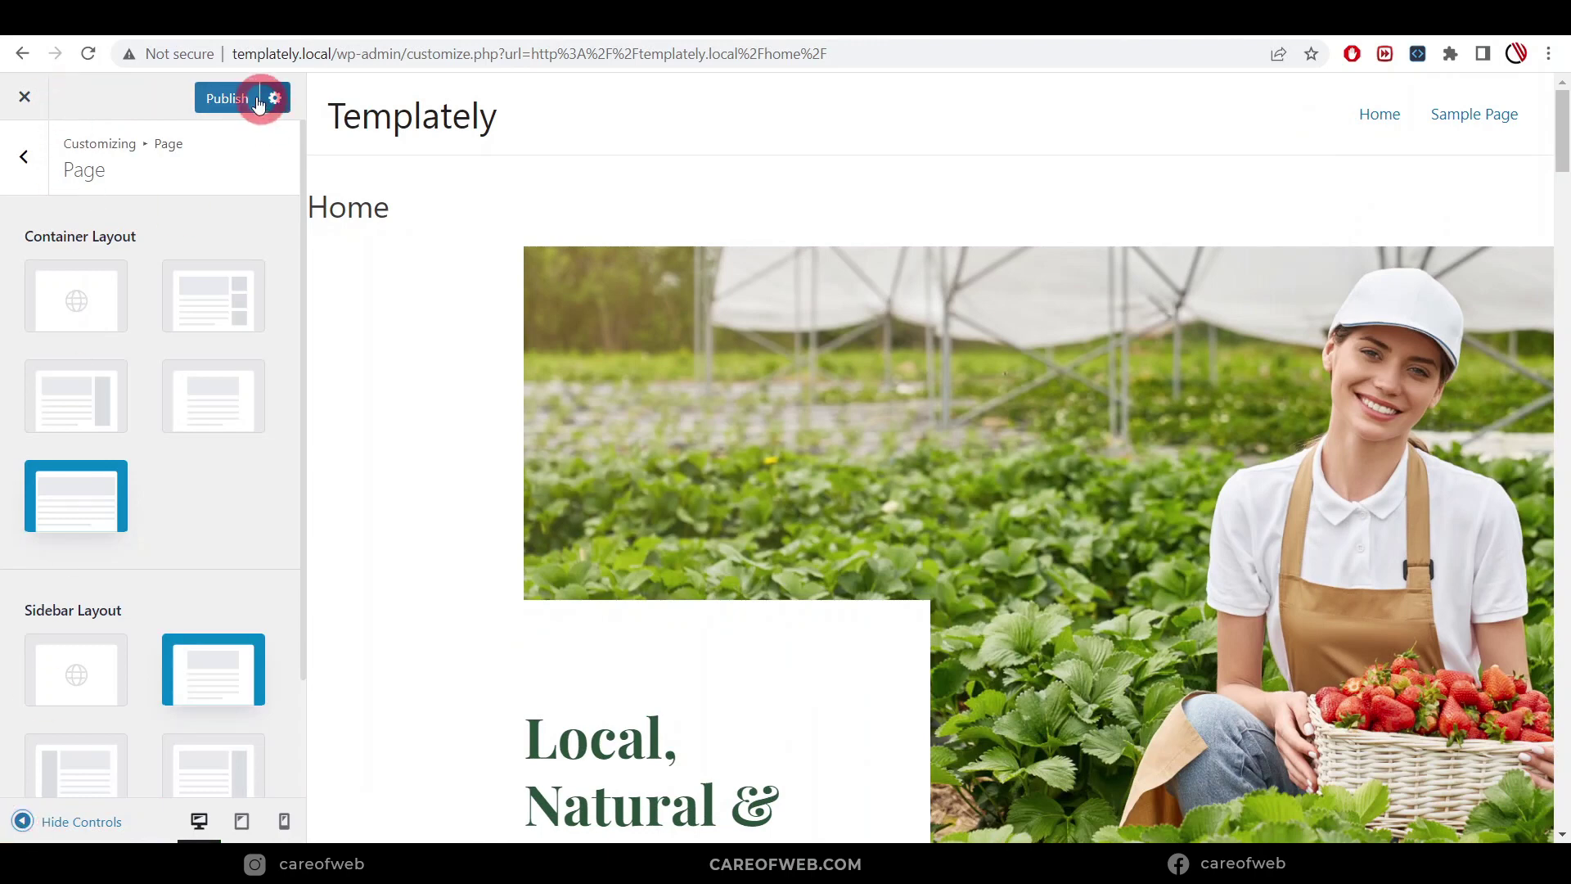
click(259, 103)
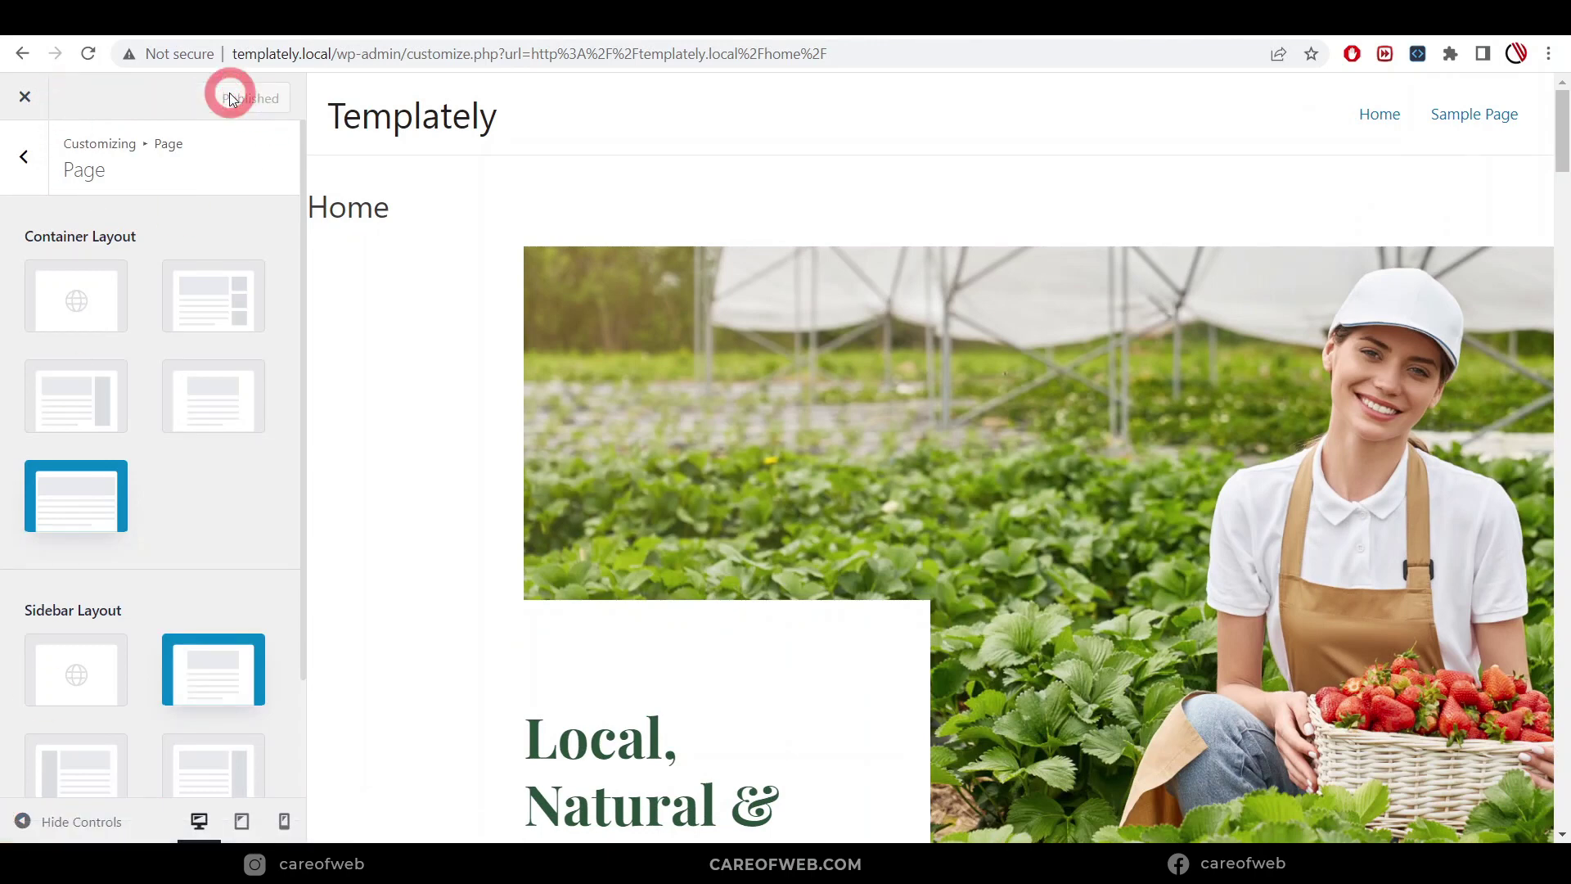
click(33, 176)
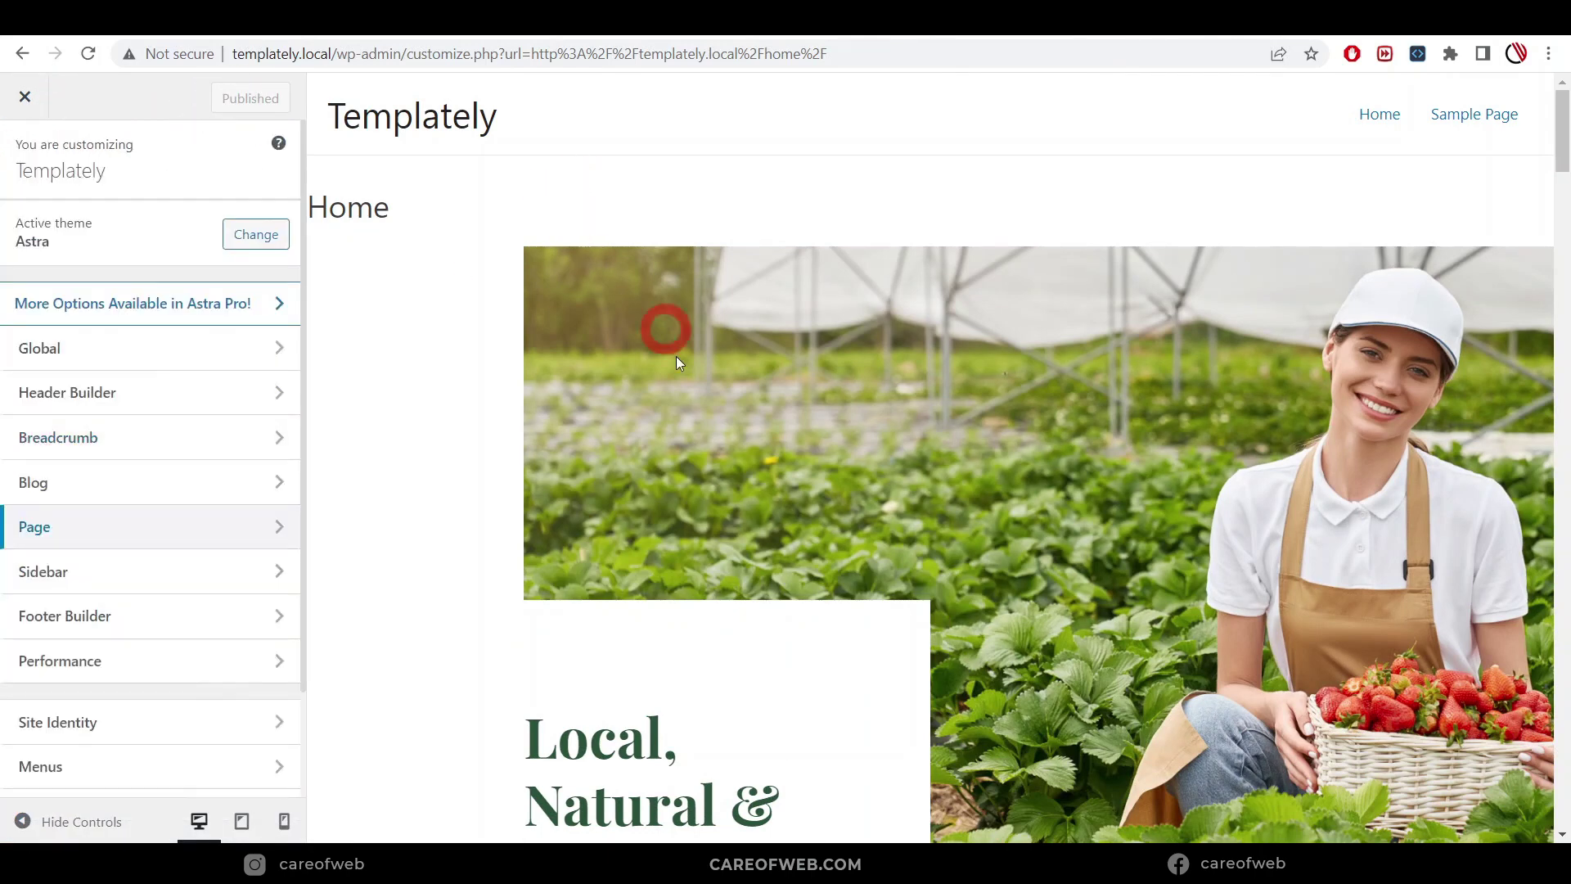
Edit the Home page with Elementor, turn on Hide Title in its page settings, and update the page.
click(545, 88)
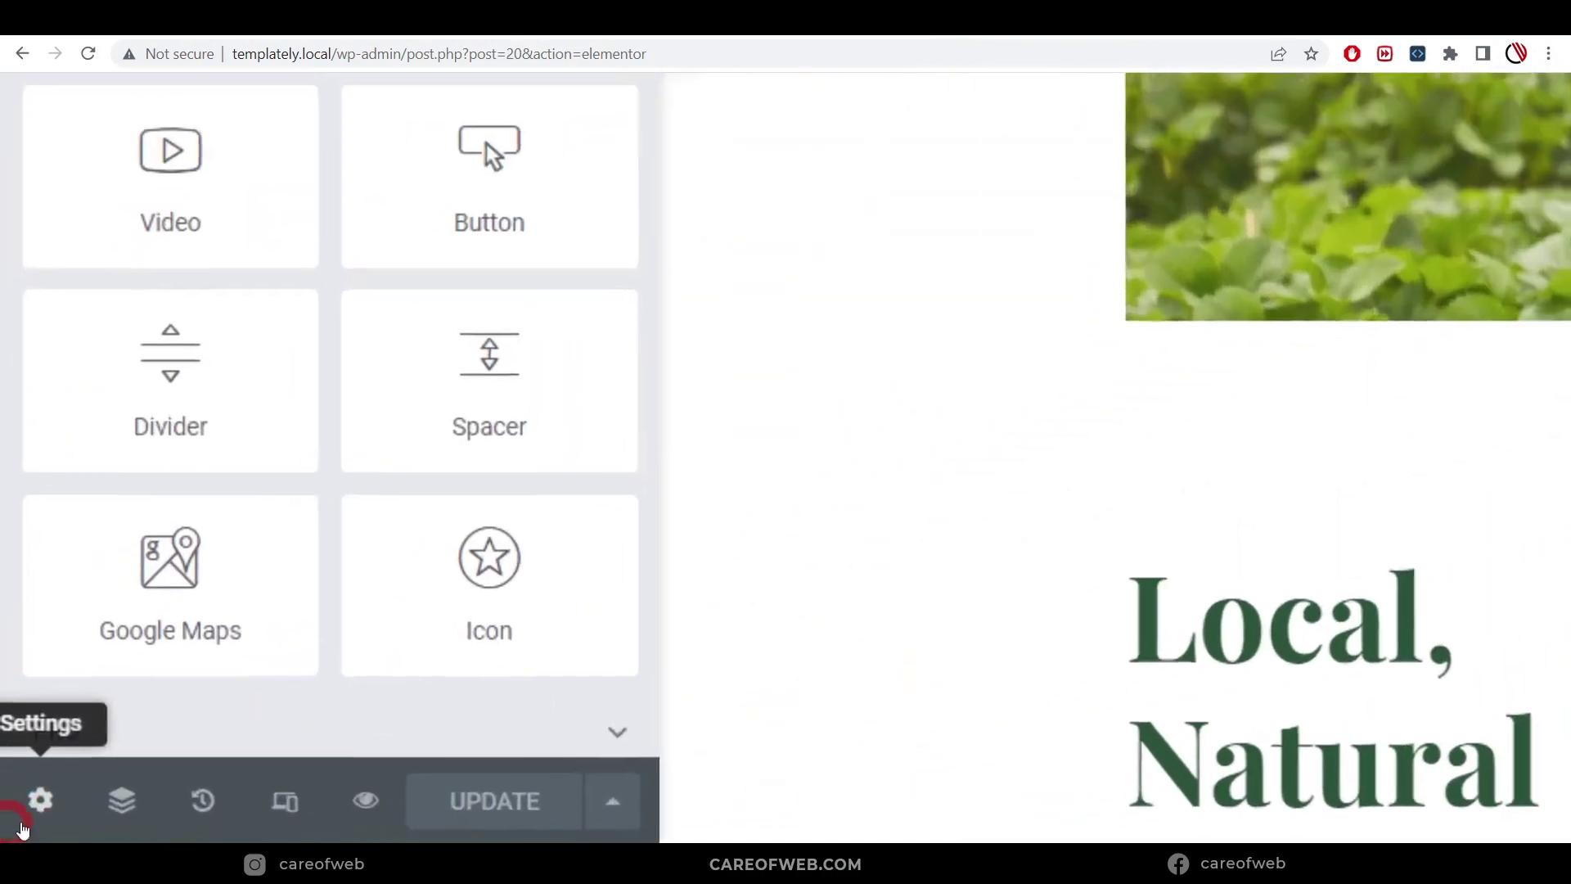
click(18, 824)
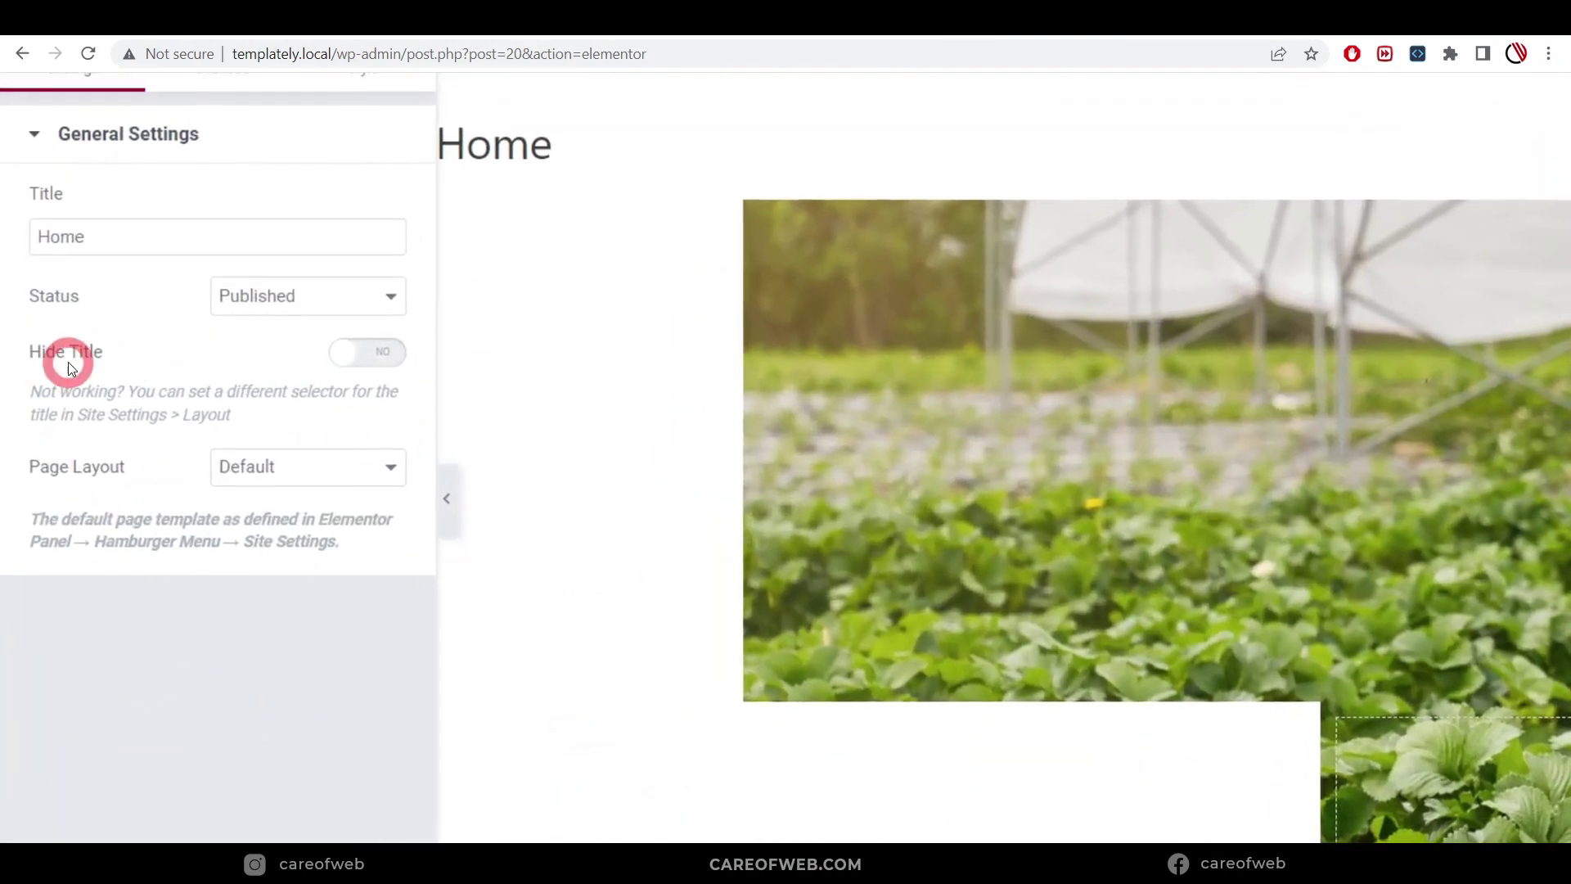
click(274, 354)
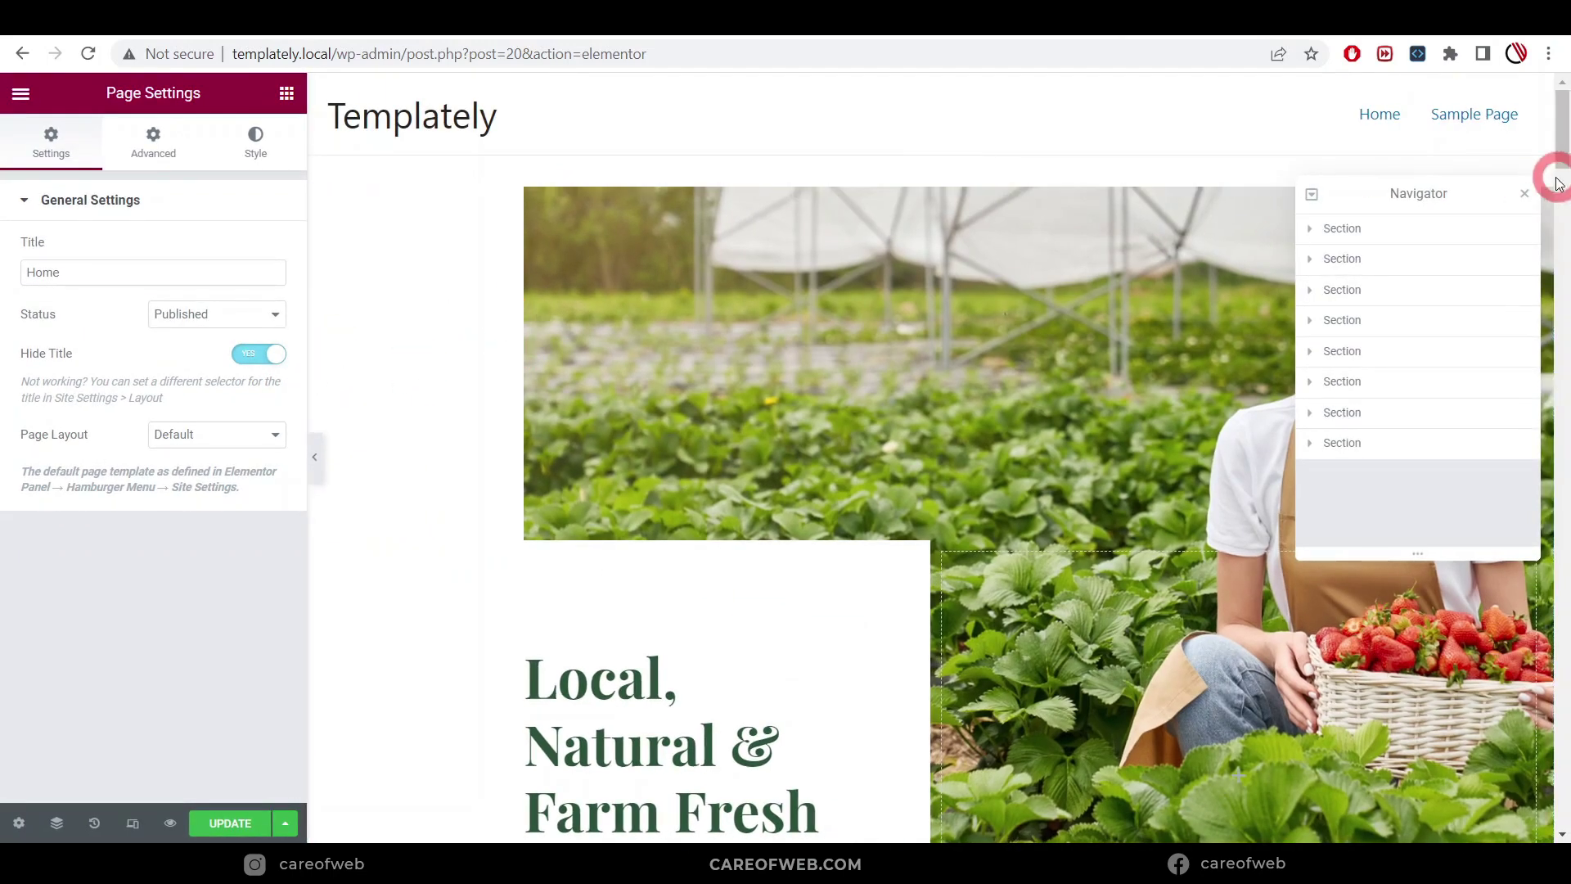
click(1525, 193)
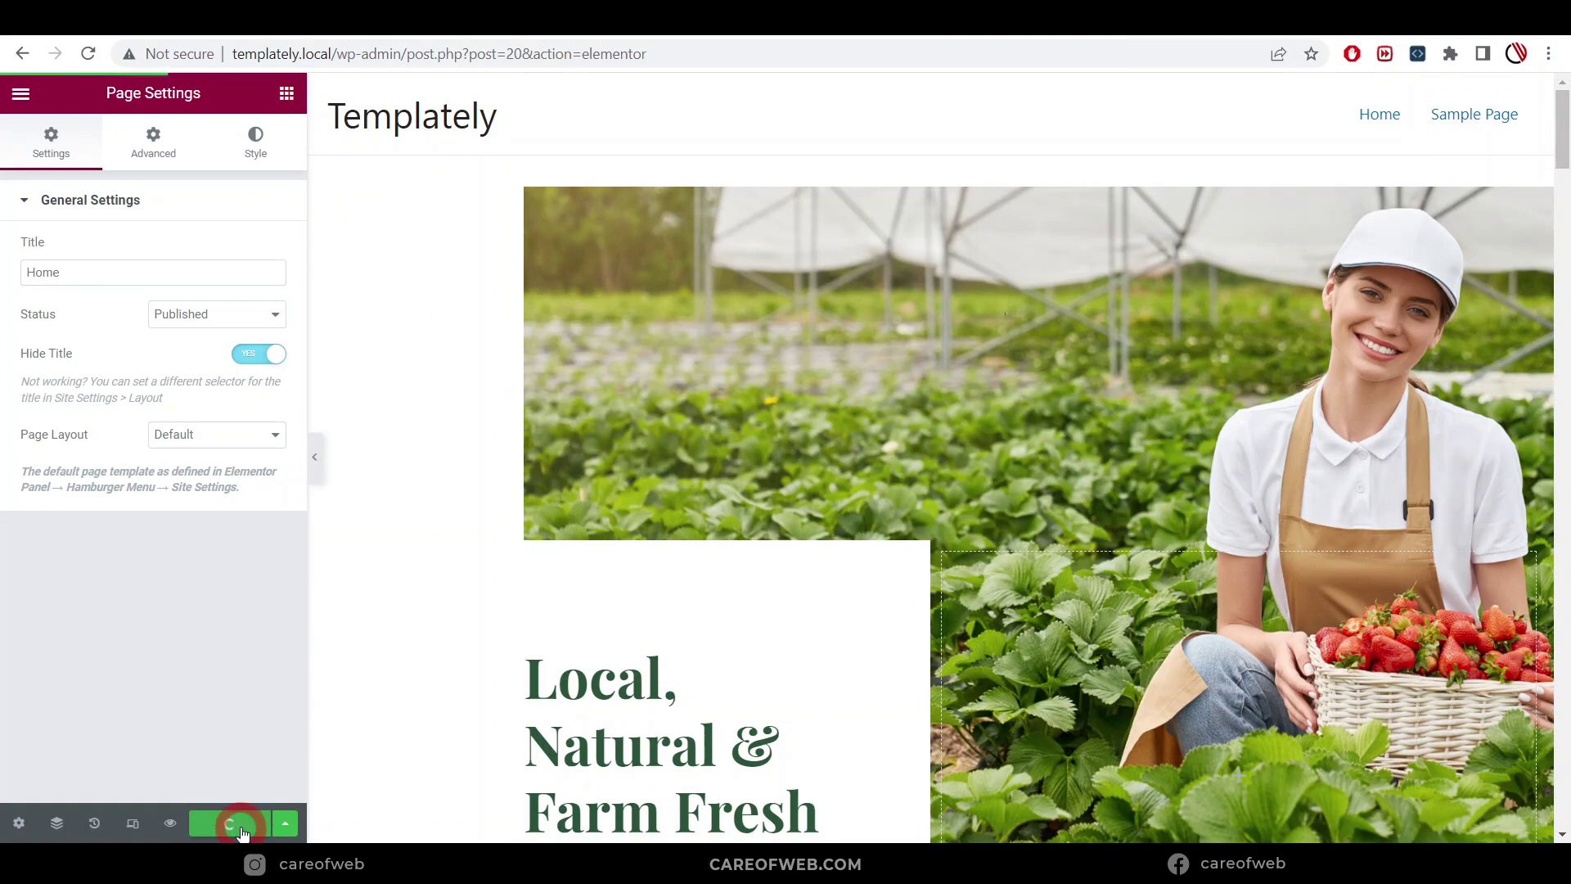
Preview the updated Home page, look through its sections, and close the preview.
click(169, 822)
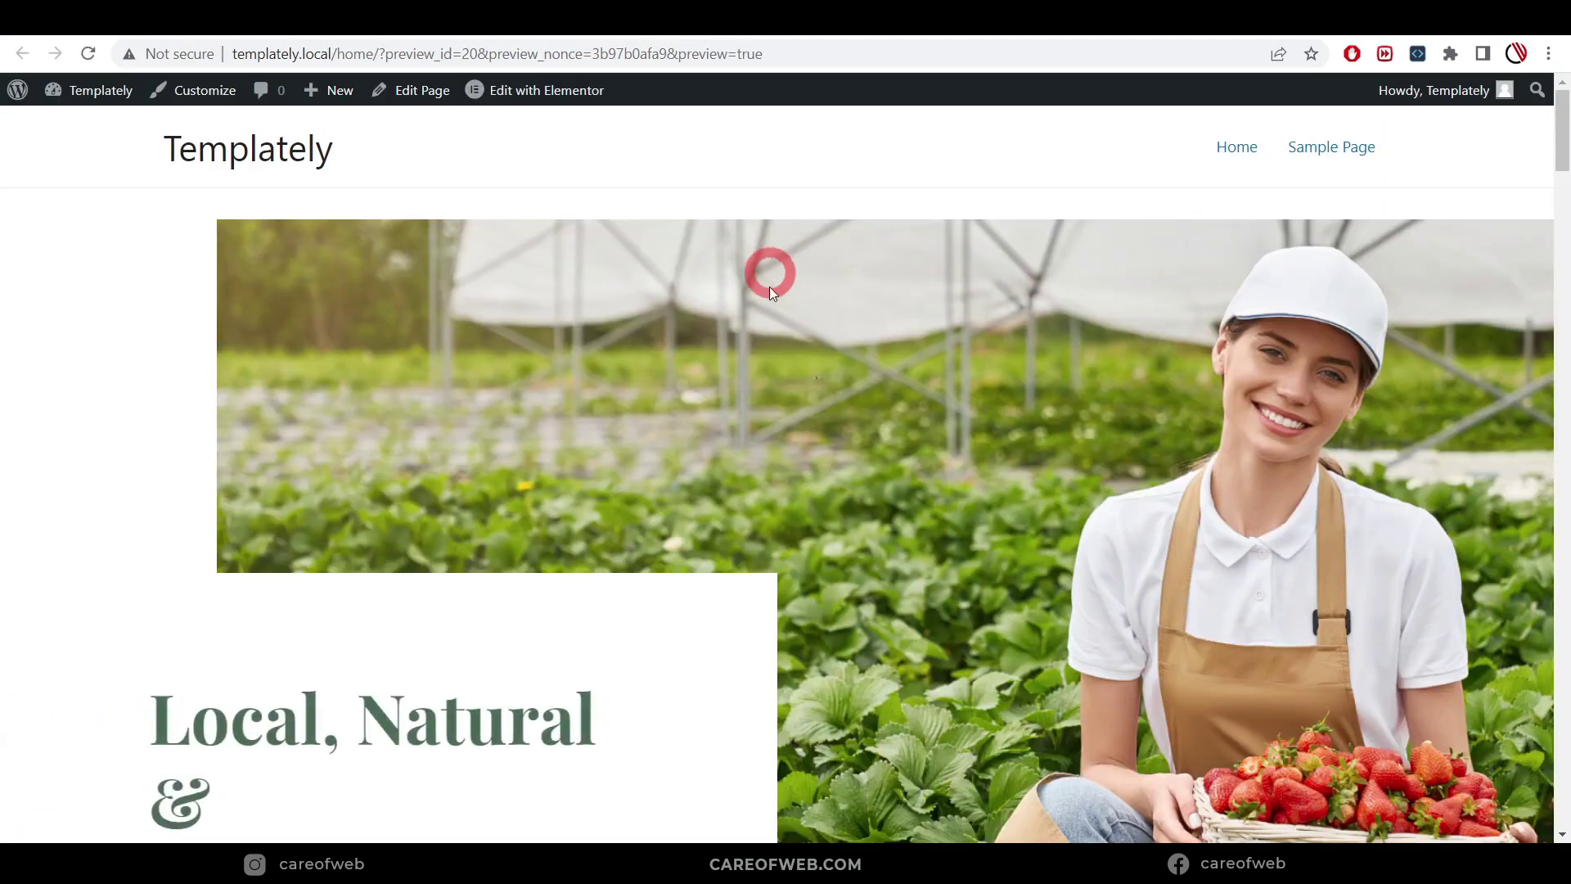
scroll(761, 368, down, 7)
scroll(550, 532, down, 3)
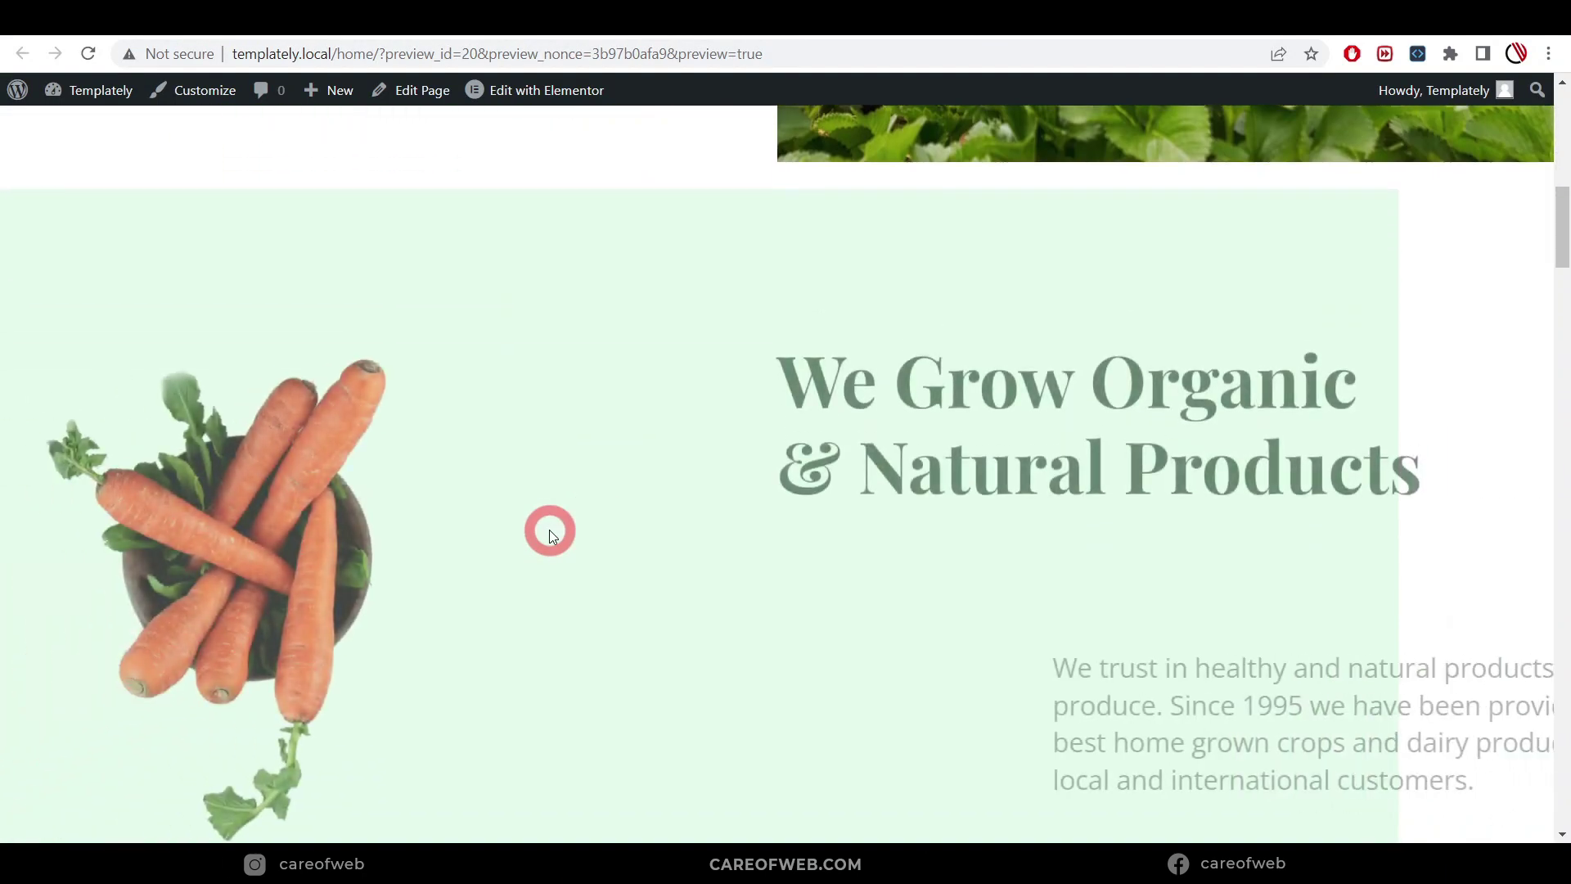
scroll(624, 515, down, 4)
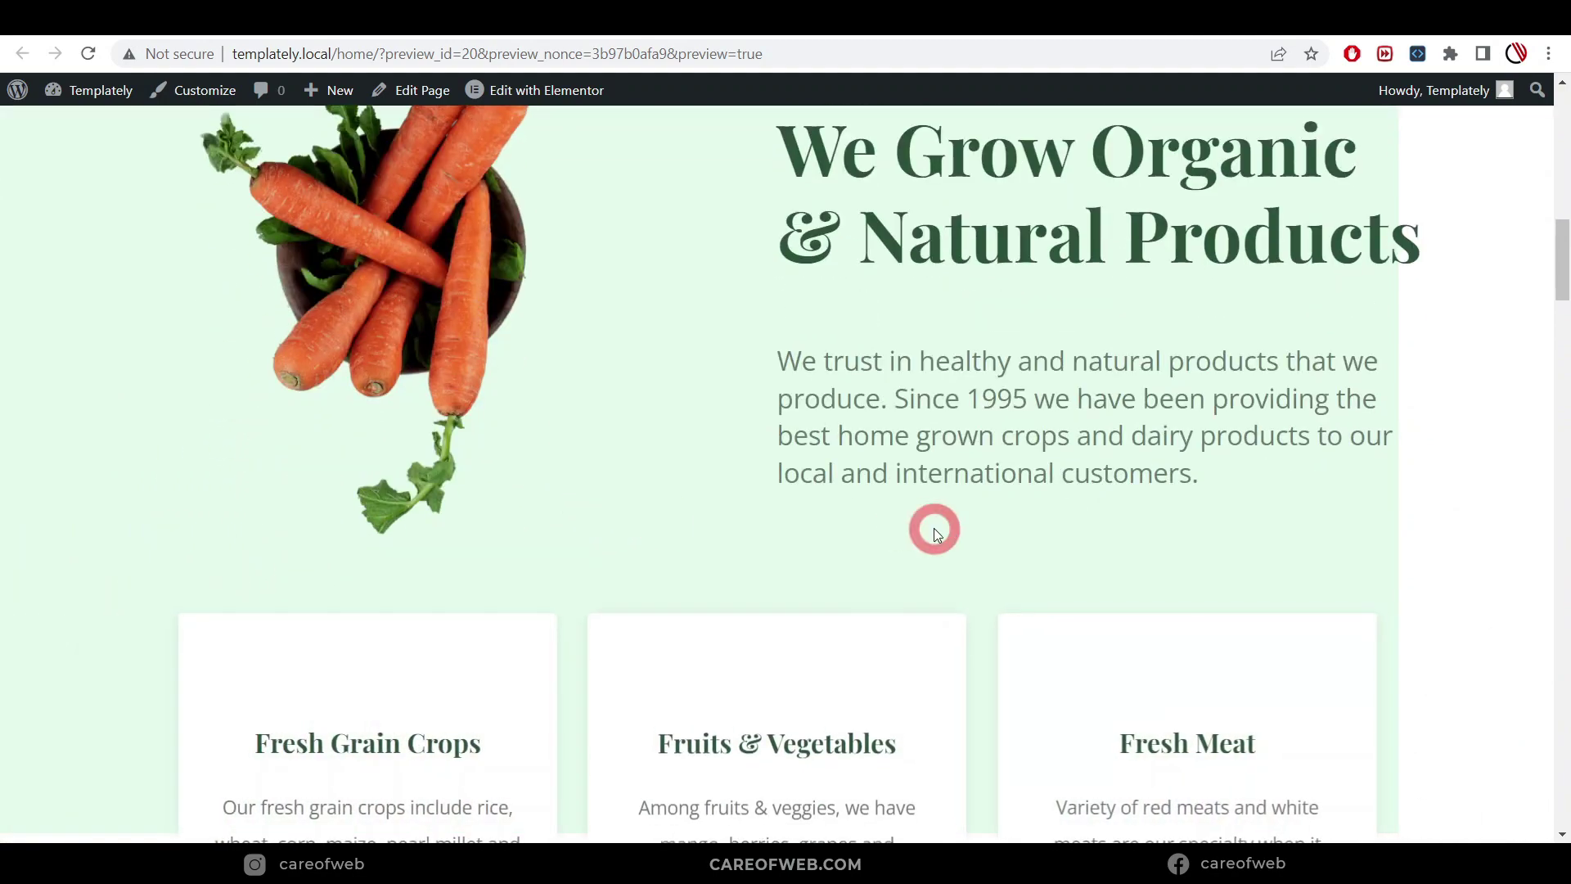
key(ctrl+w)
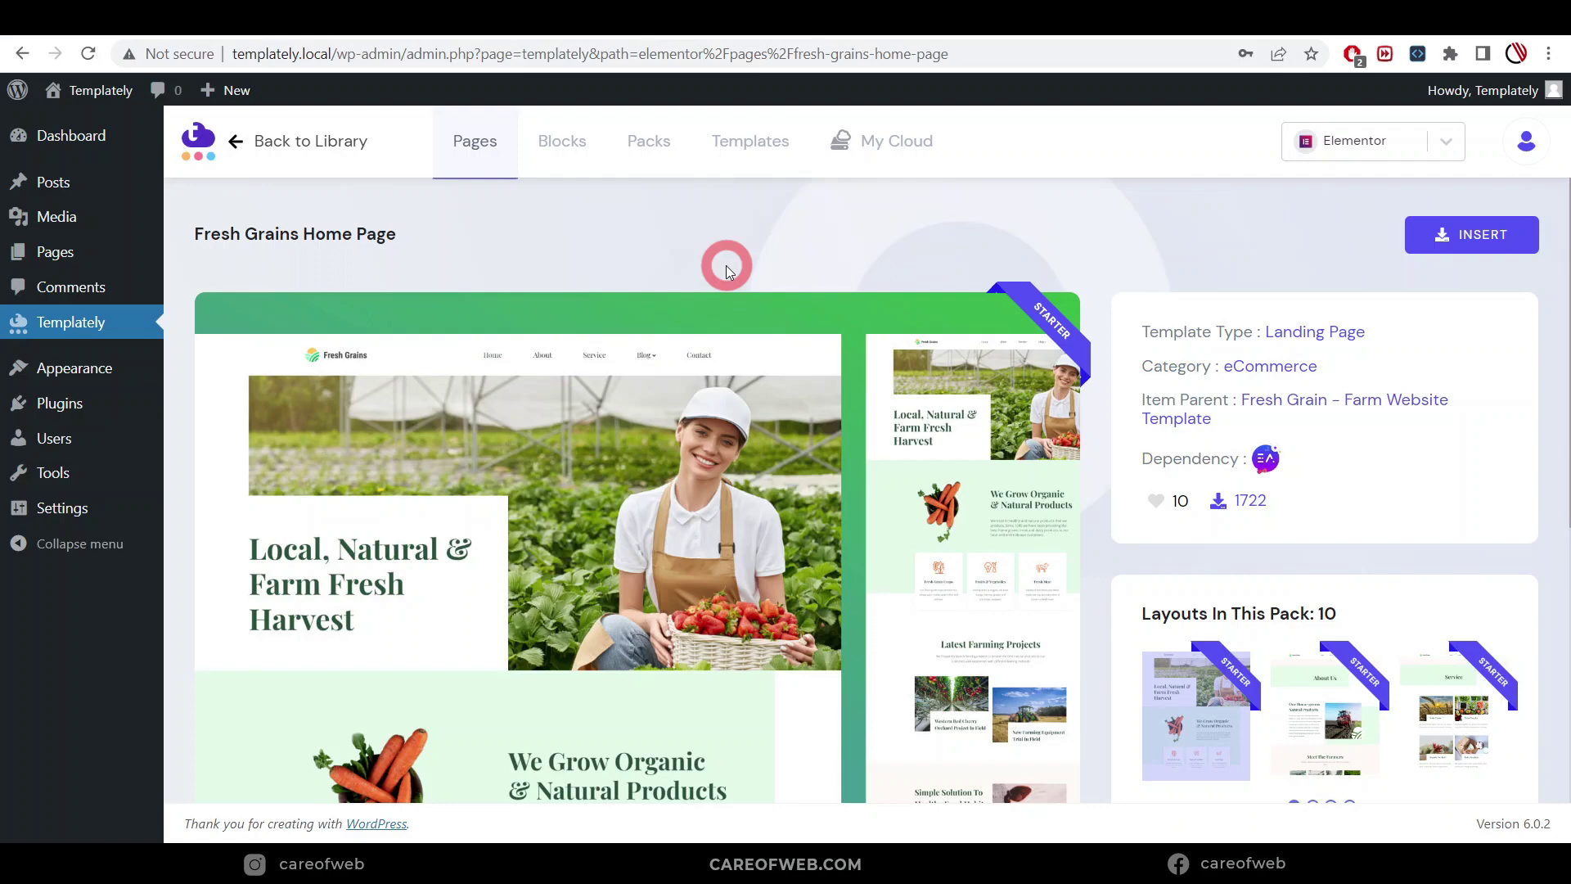
Add a new WordPress page titled "Service".
scroll(869, 388, down, 6)
scroll(869, 390, up, 6)
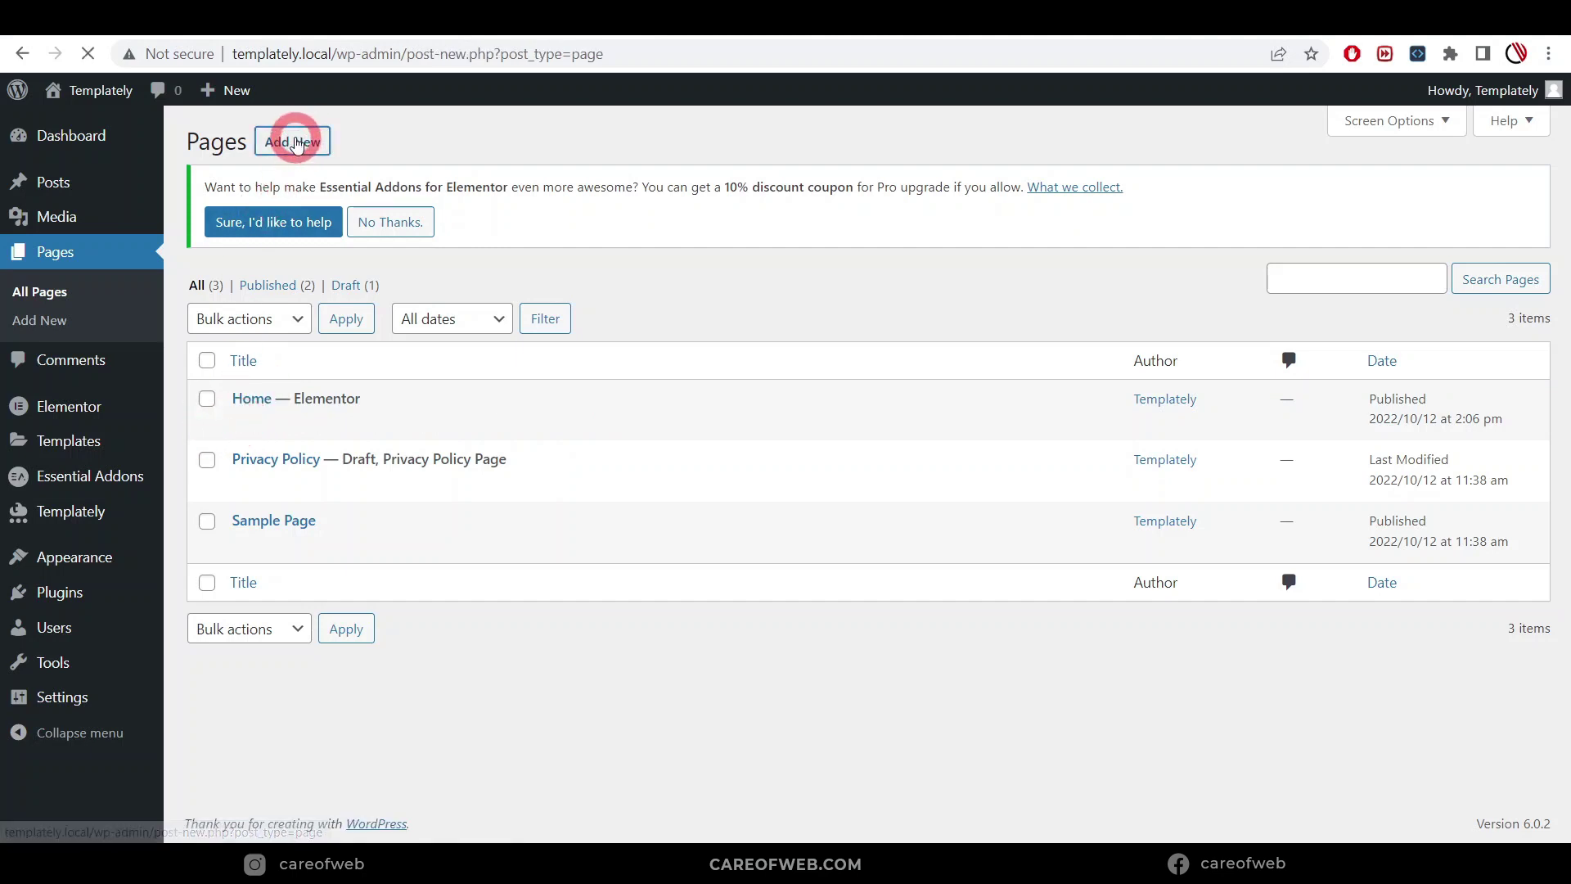
text(Service)
click(311, 223)
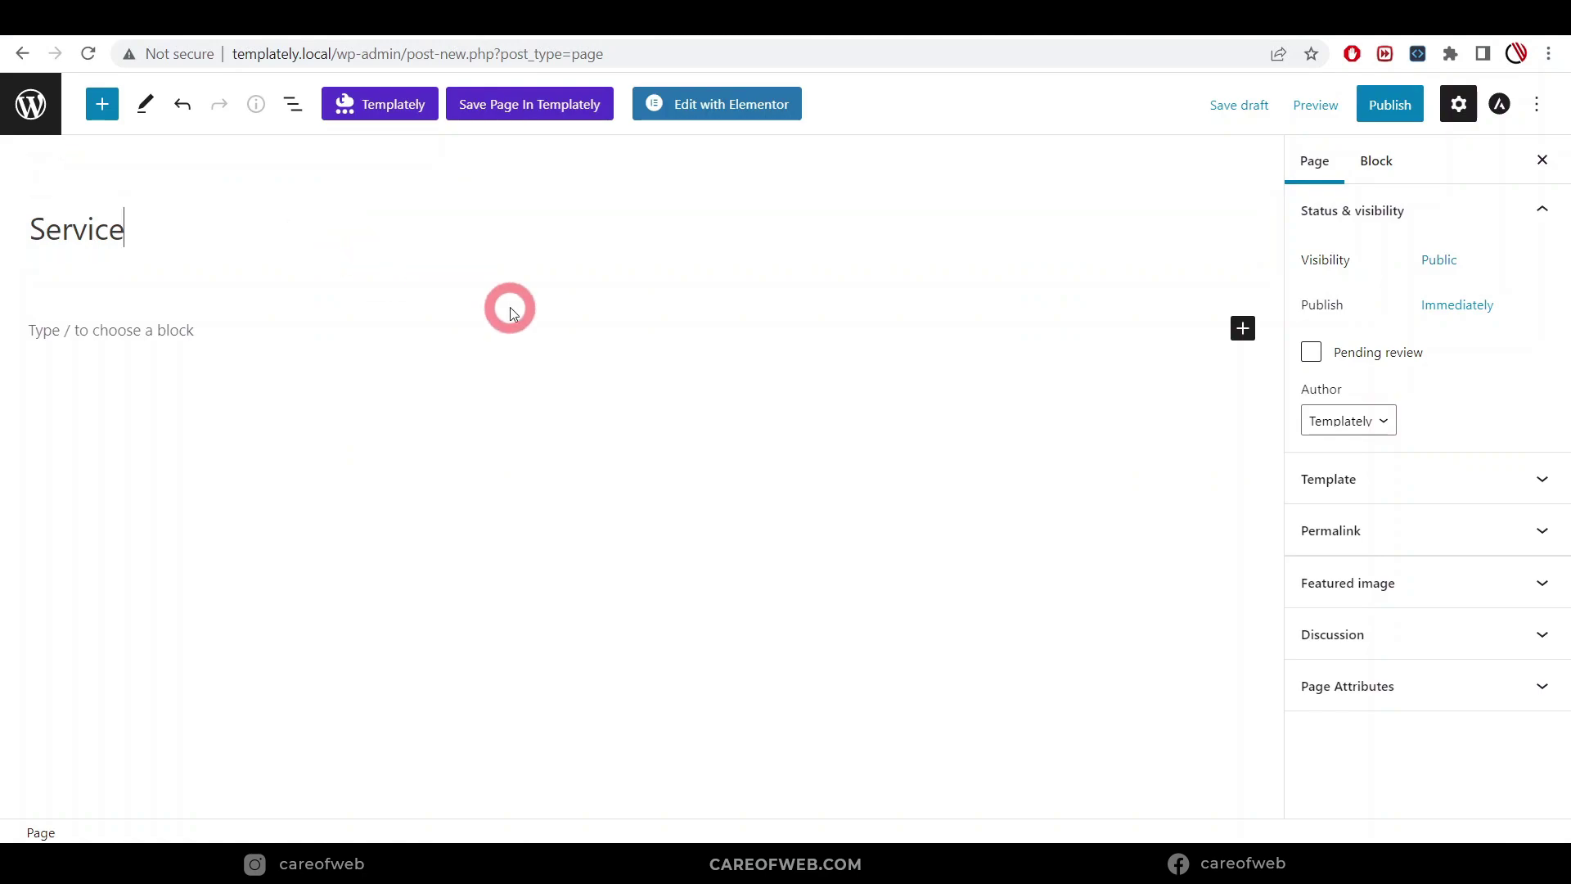
Open the Service page in Elementor and filter Templately's page library to exclude pages with pro plugin dependencies.
click(757, 105)
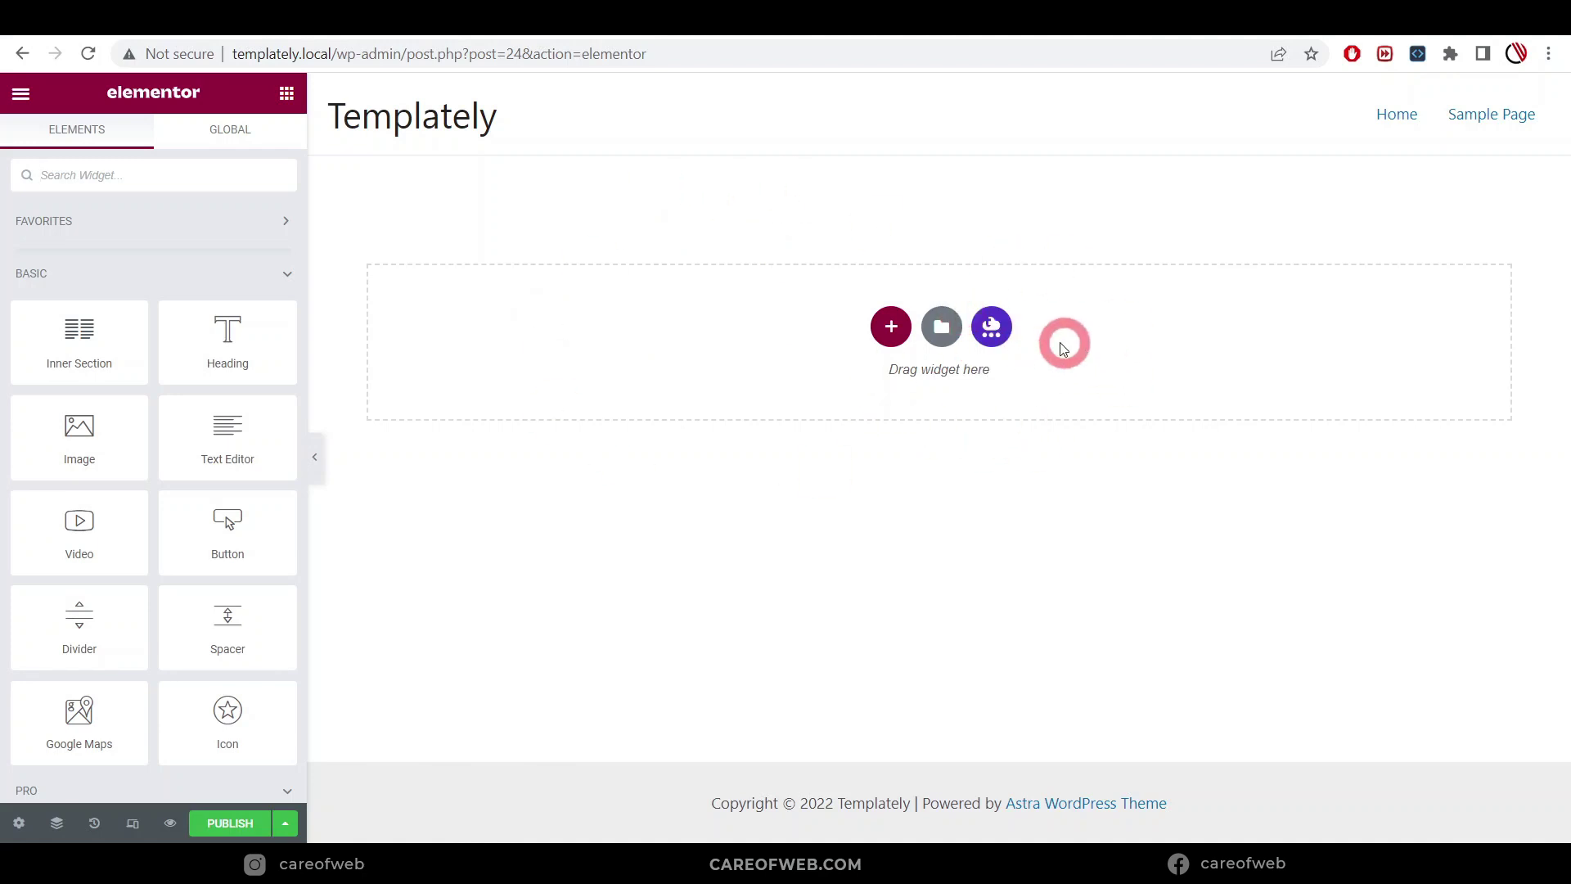
click(991, 328)
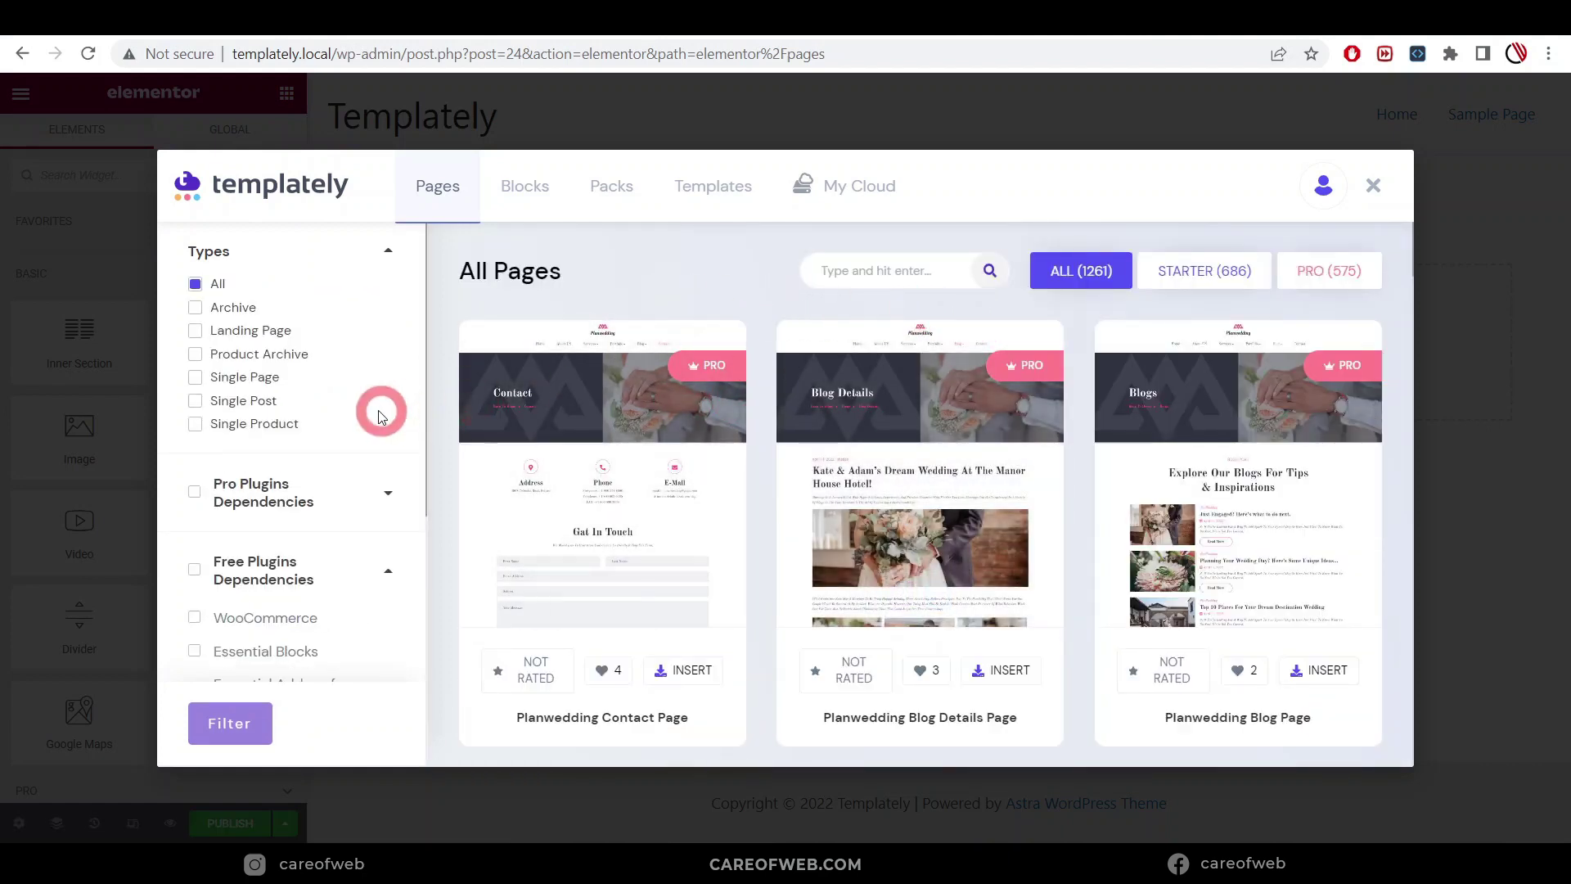
click(195, 493)
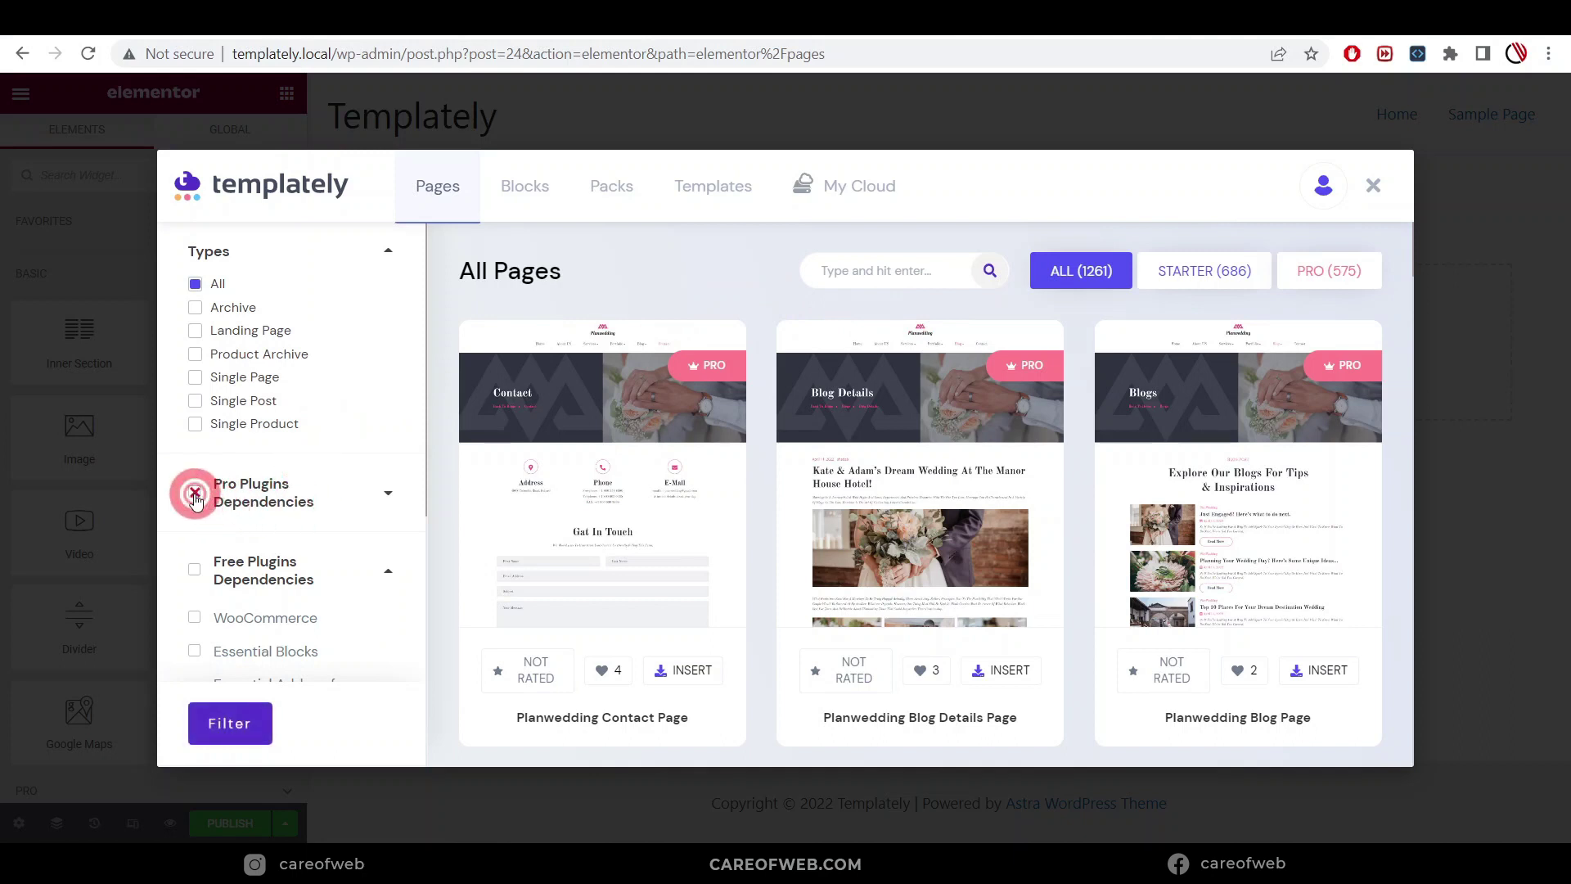
click(228, 724)
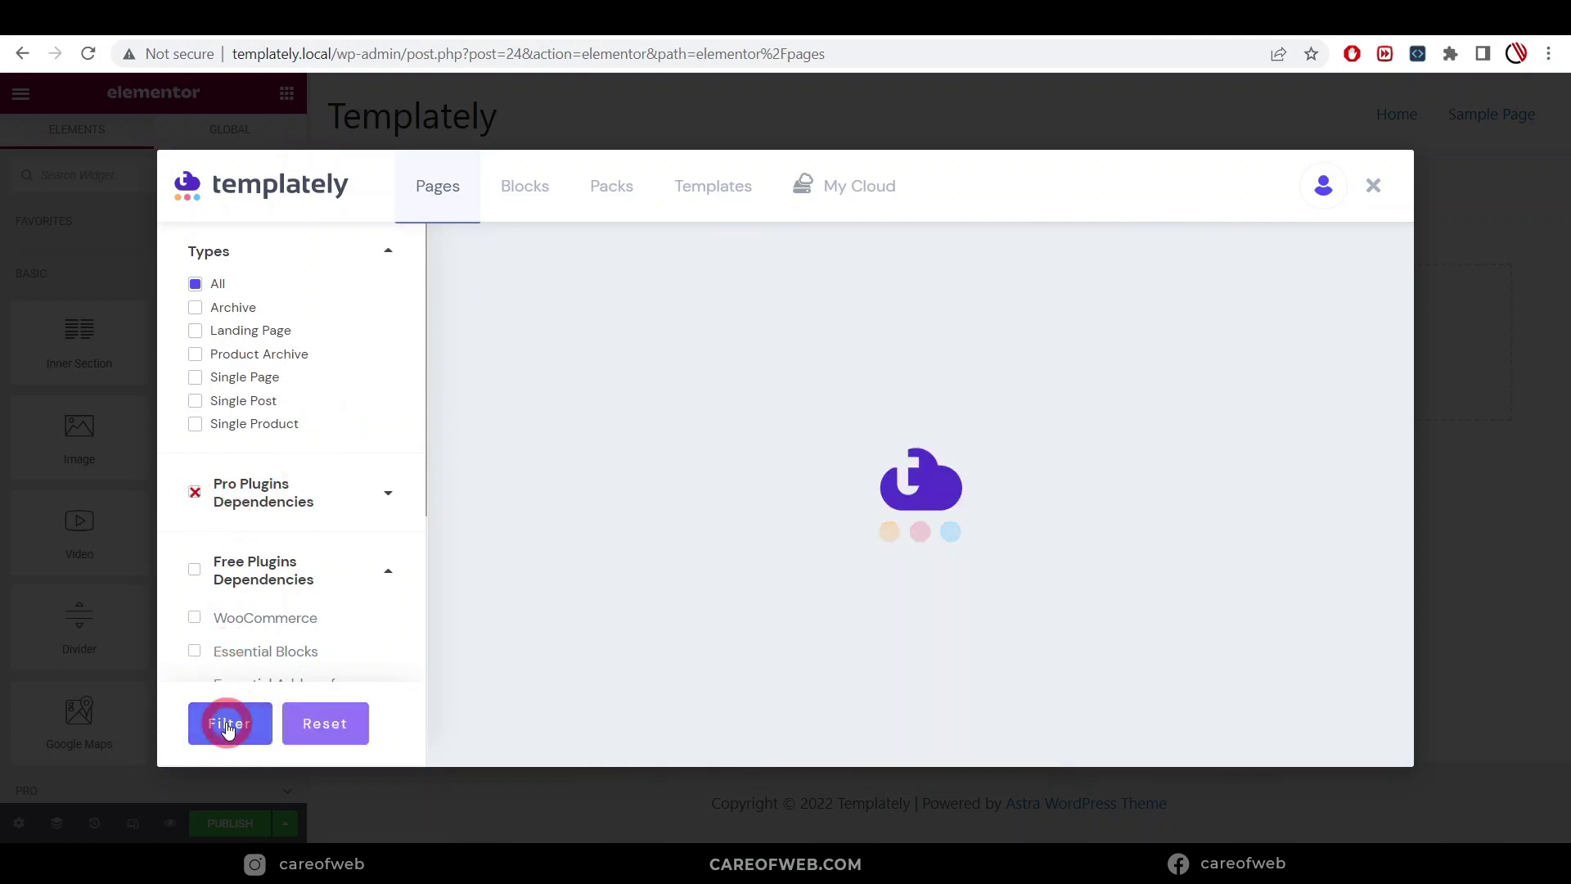
Insert the Starter template Fresh Grains Services Page into the Service page and publish it.
scroll(1047, 514, down, 3)
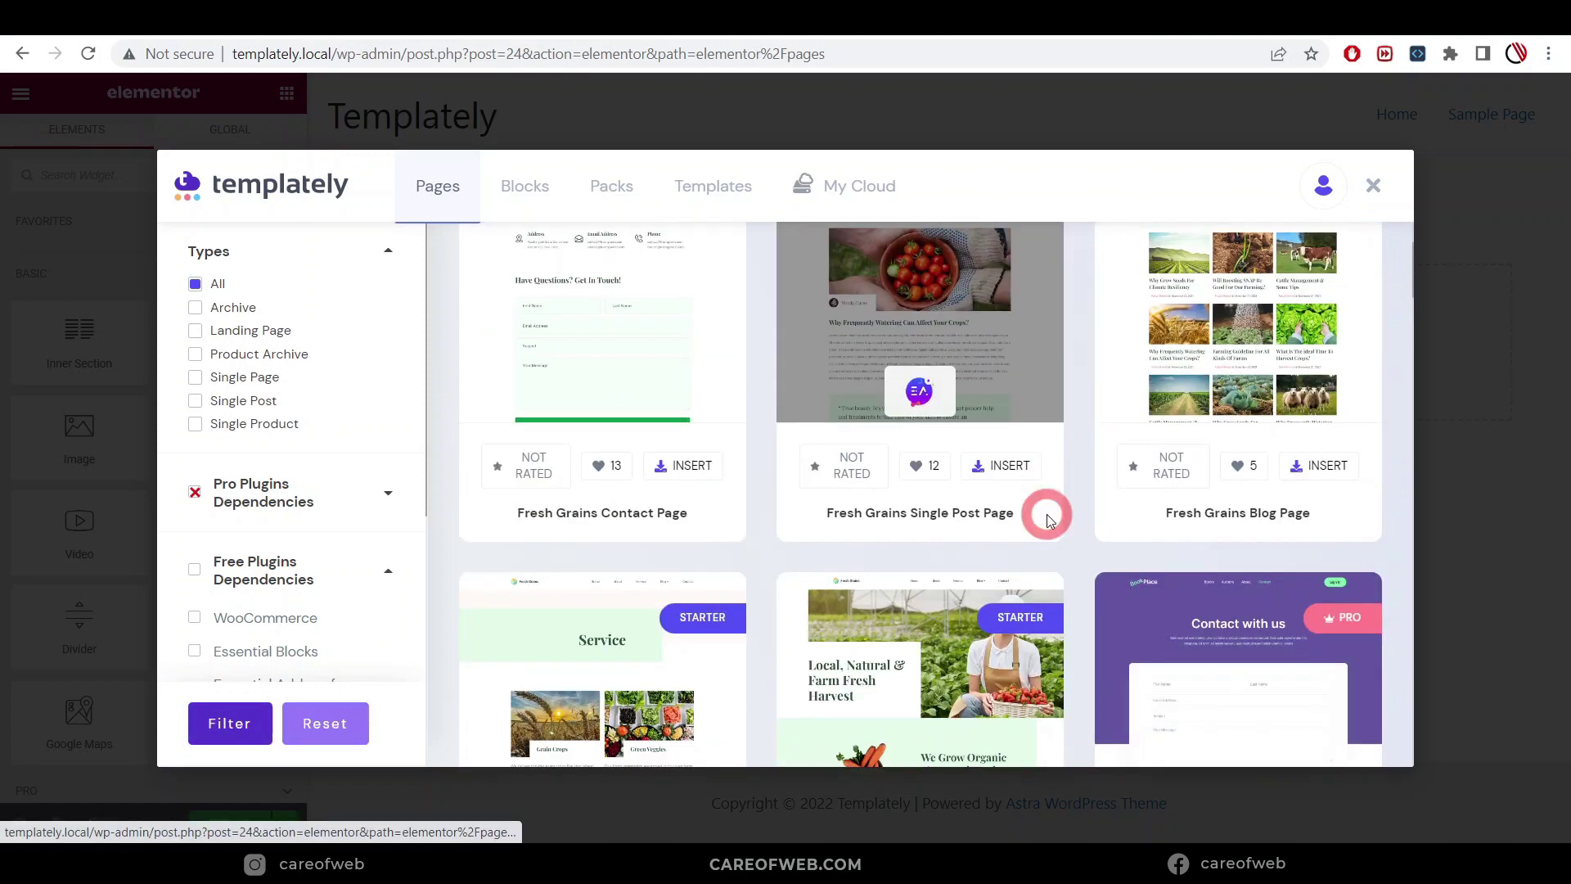
scroll(1048, 514, down, 4)
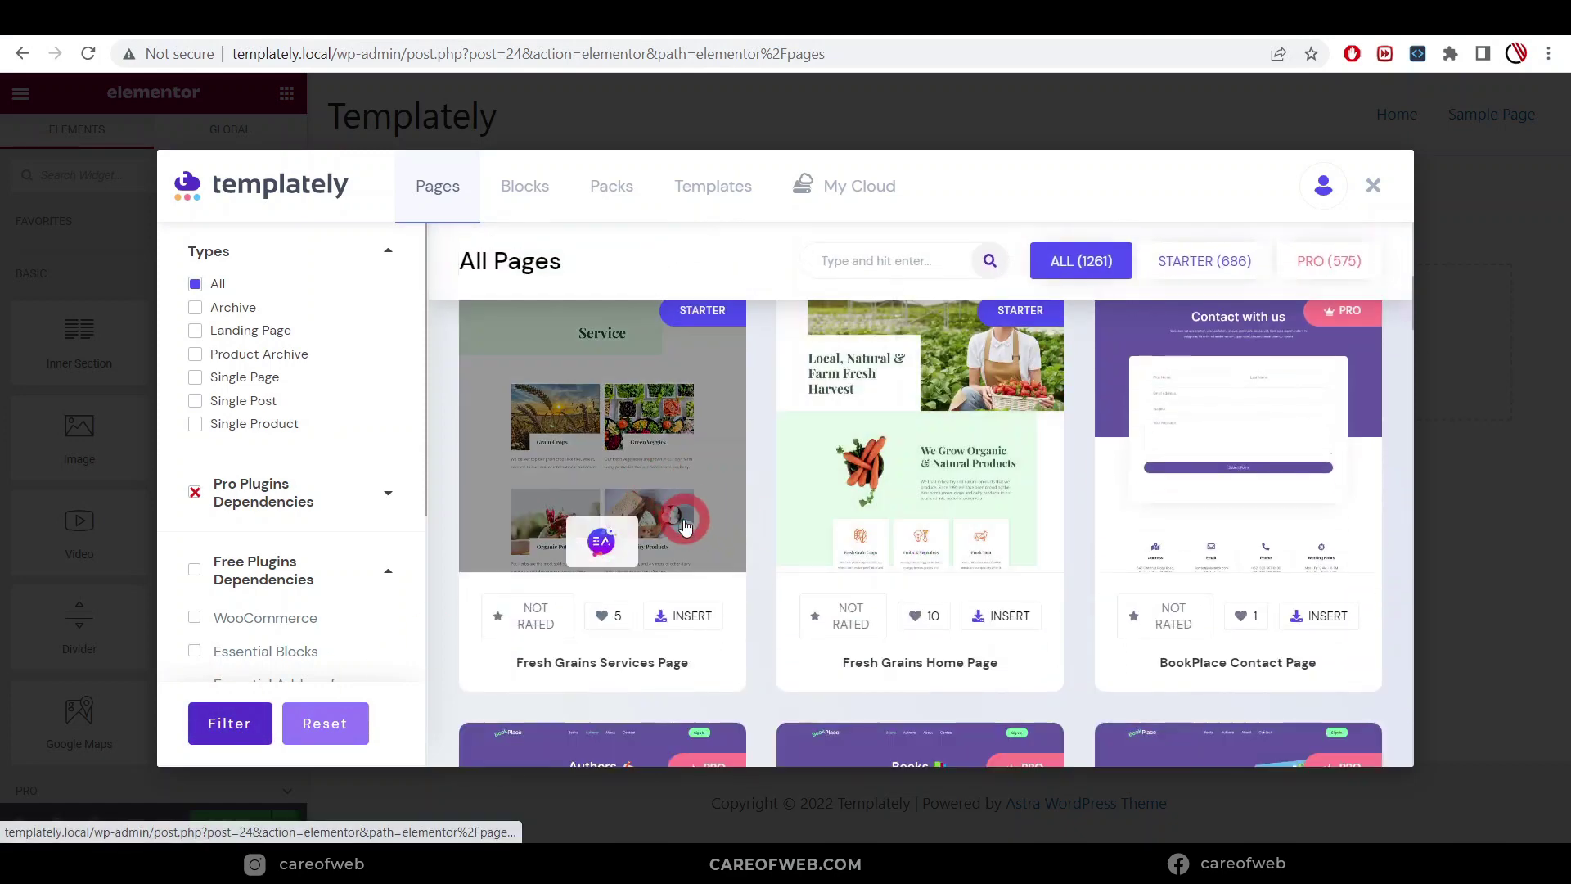
scroll(685, 516, up, 3)
scroll(671, 503, down, 2)
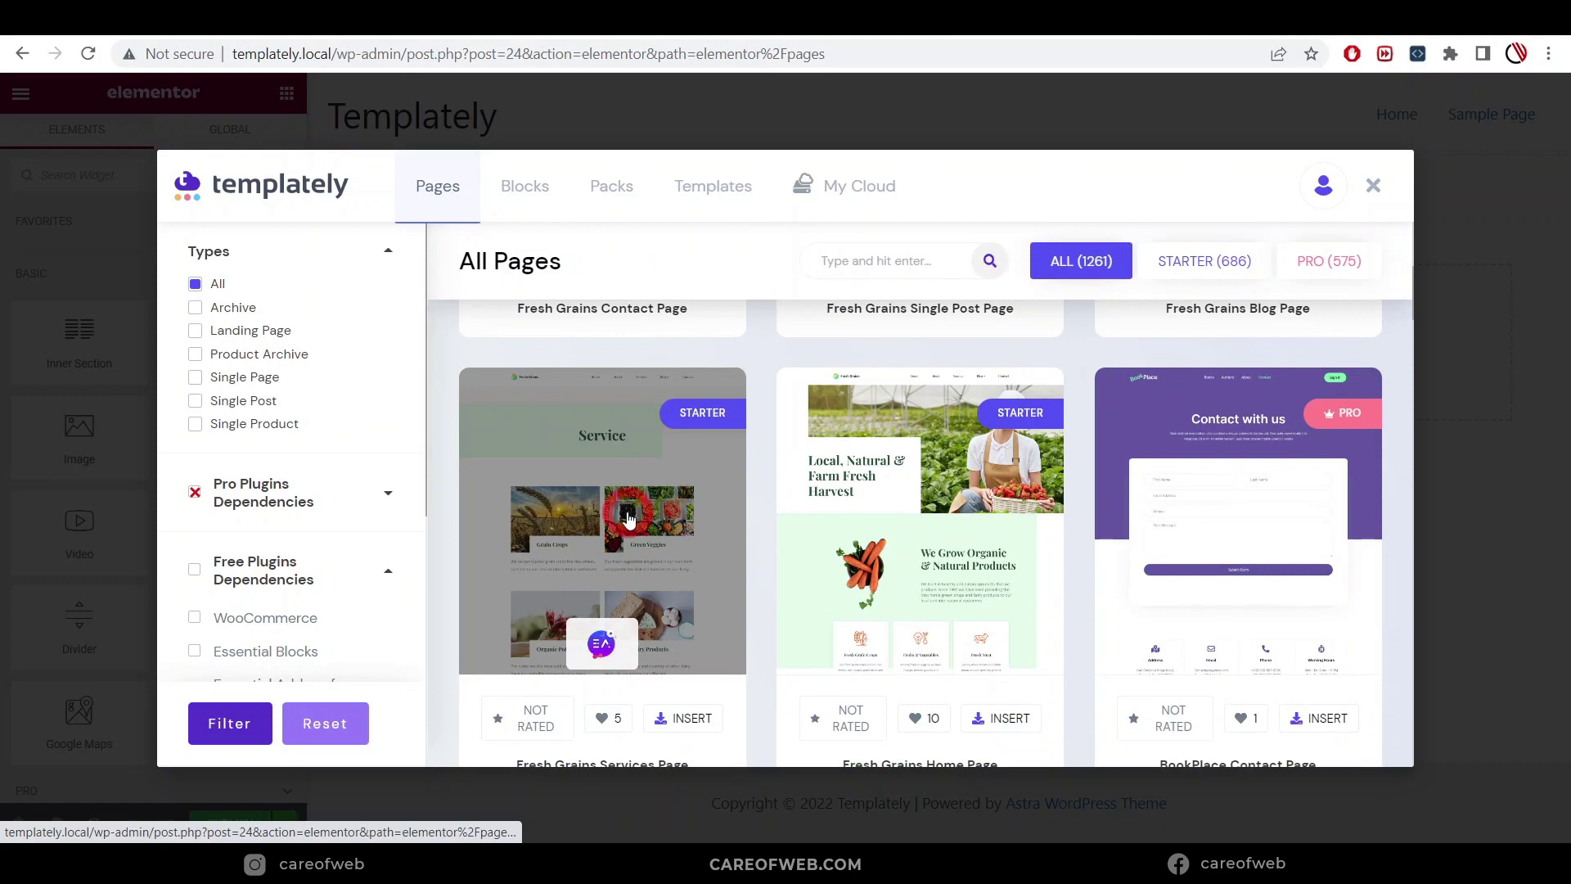
click(627, 519)
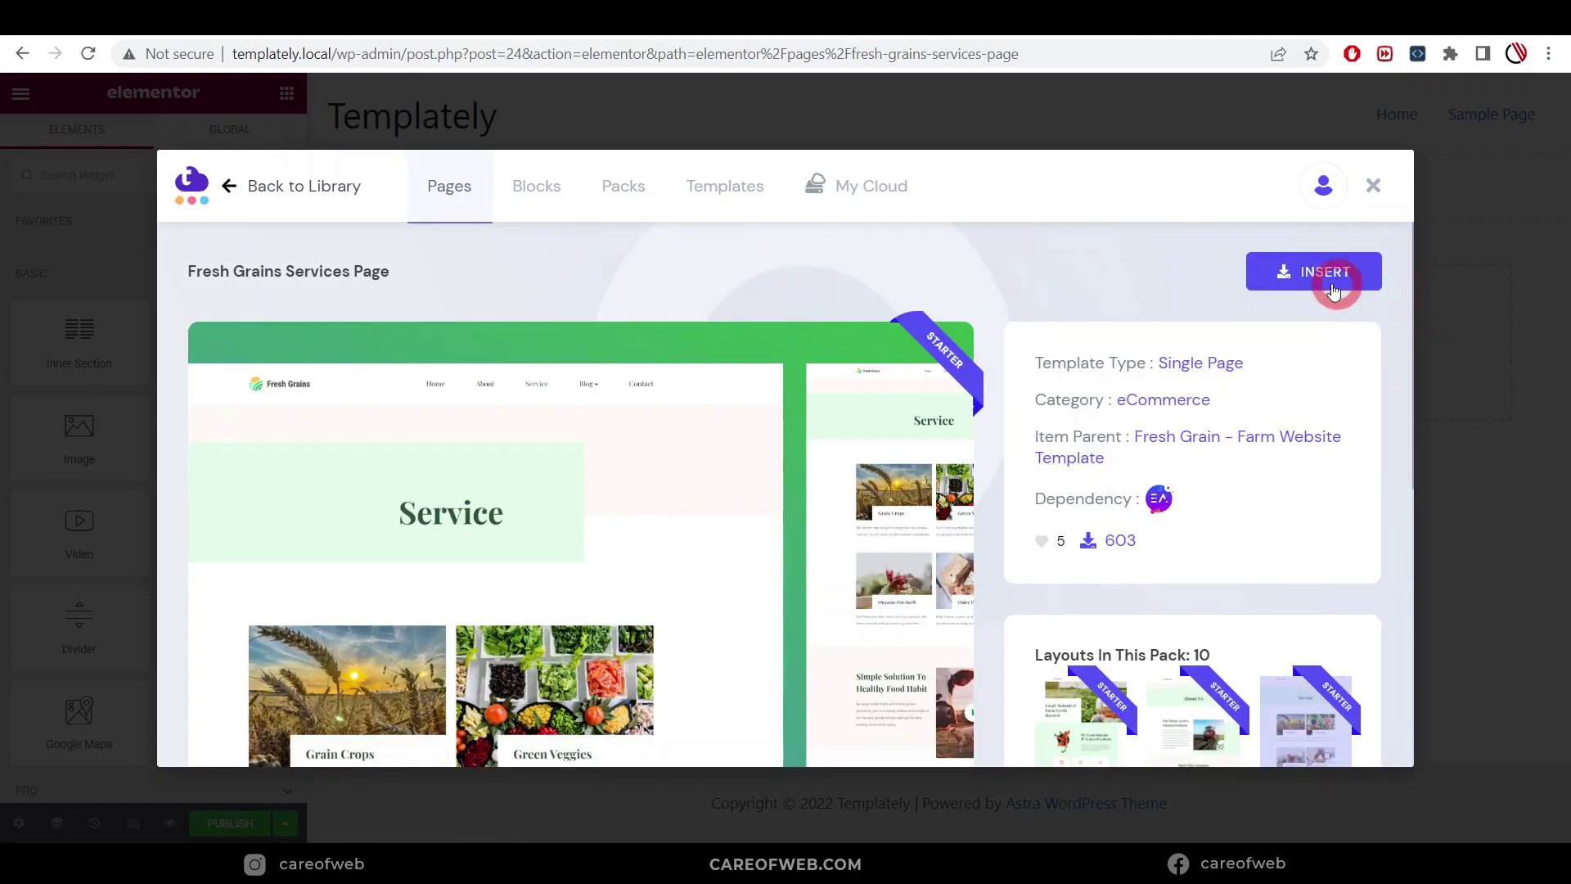
click(1323, 274)
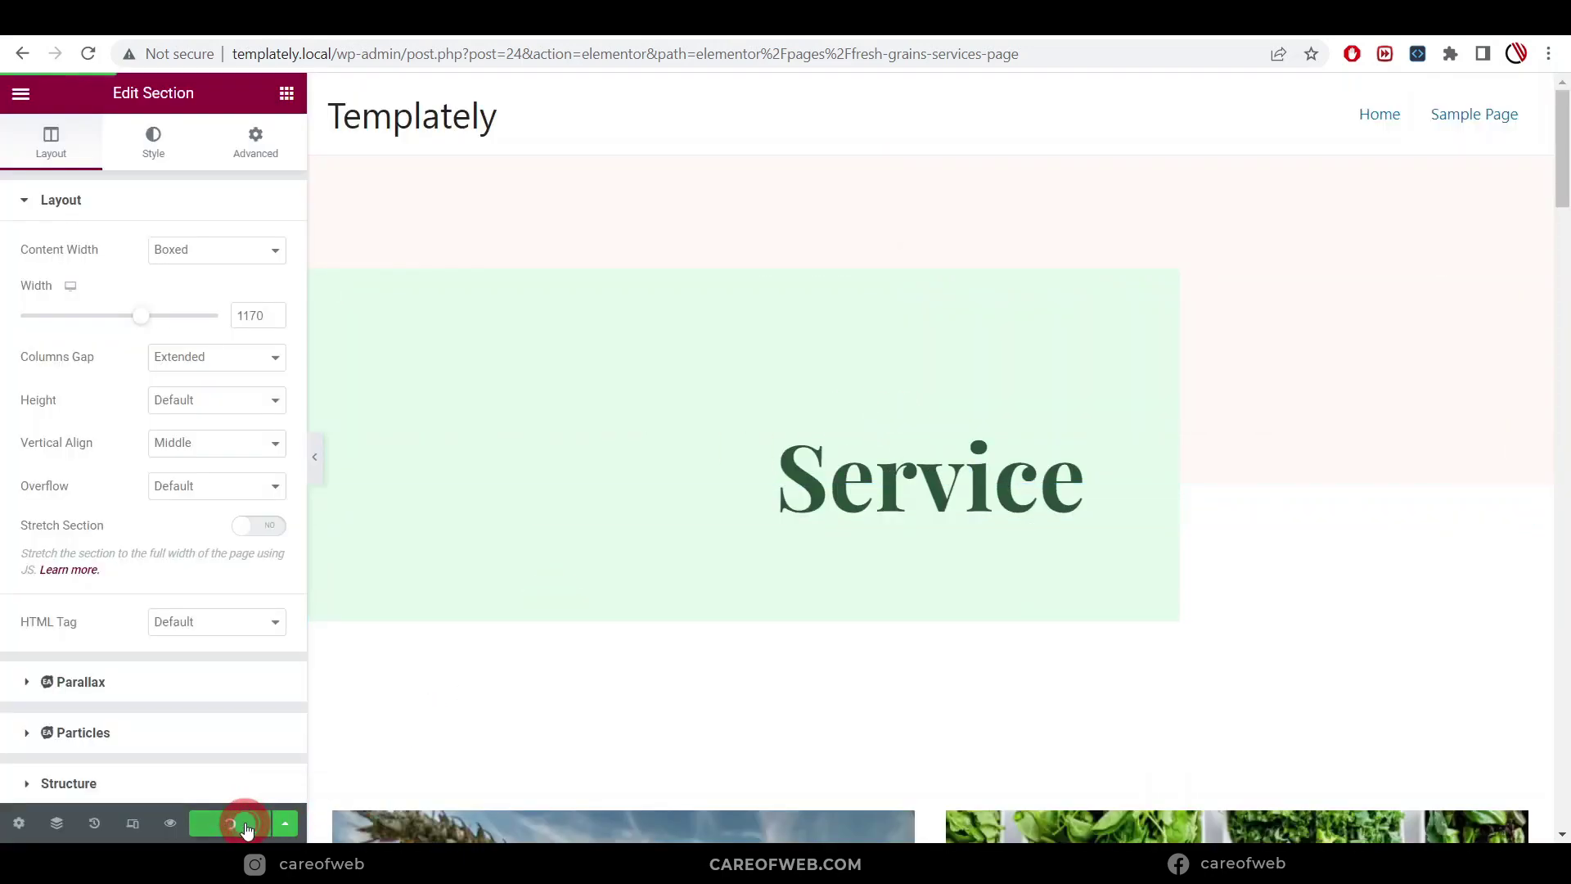
Look through the Service page of the Fresh Grains demo site for comparison with the imported page.
click(934, 247)
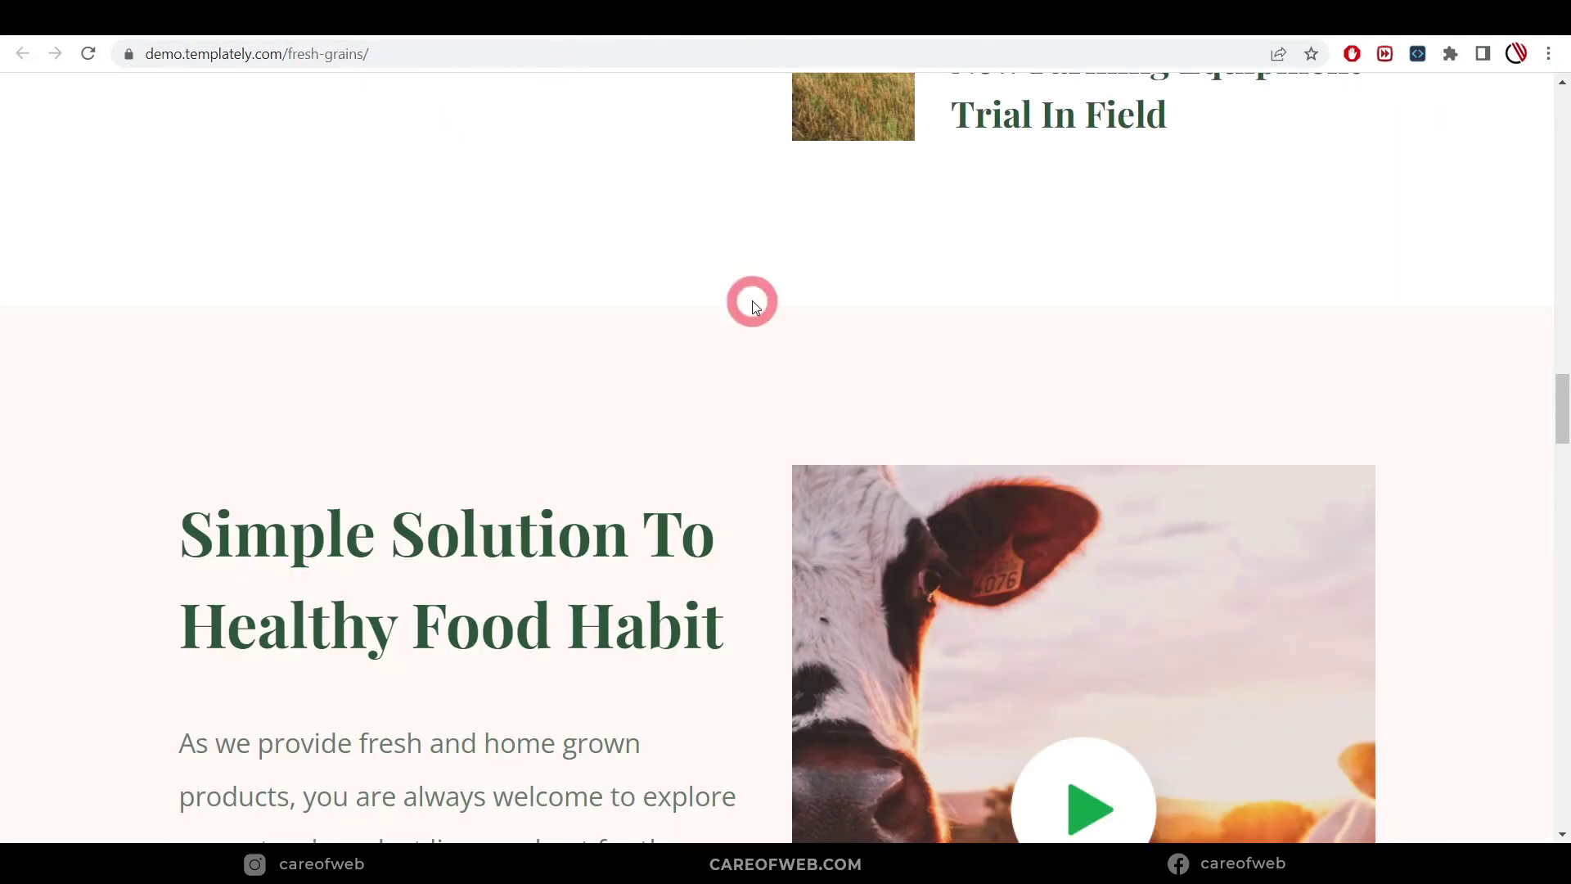
scroll(753, 303, up, 20)
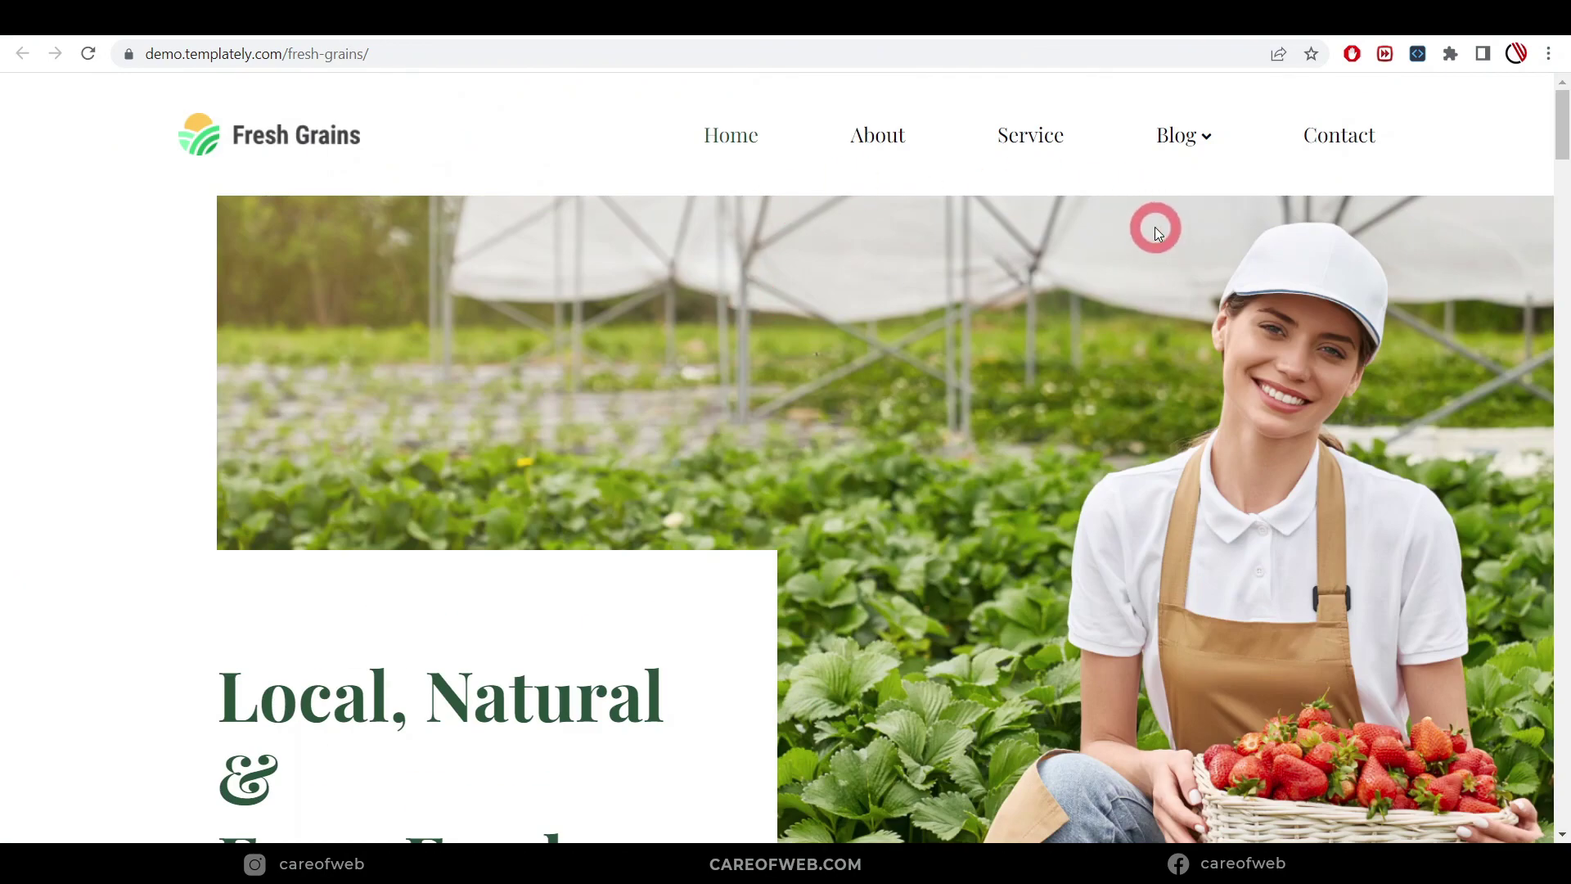
click(1033, 144)
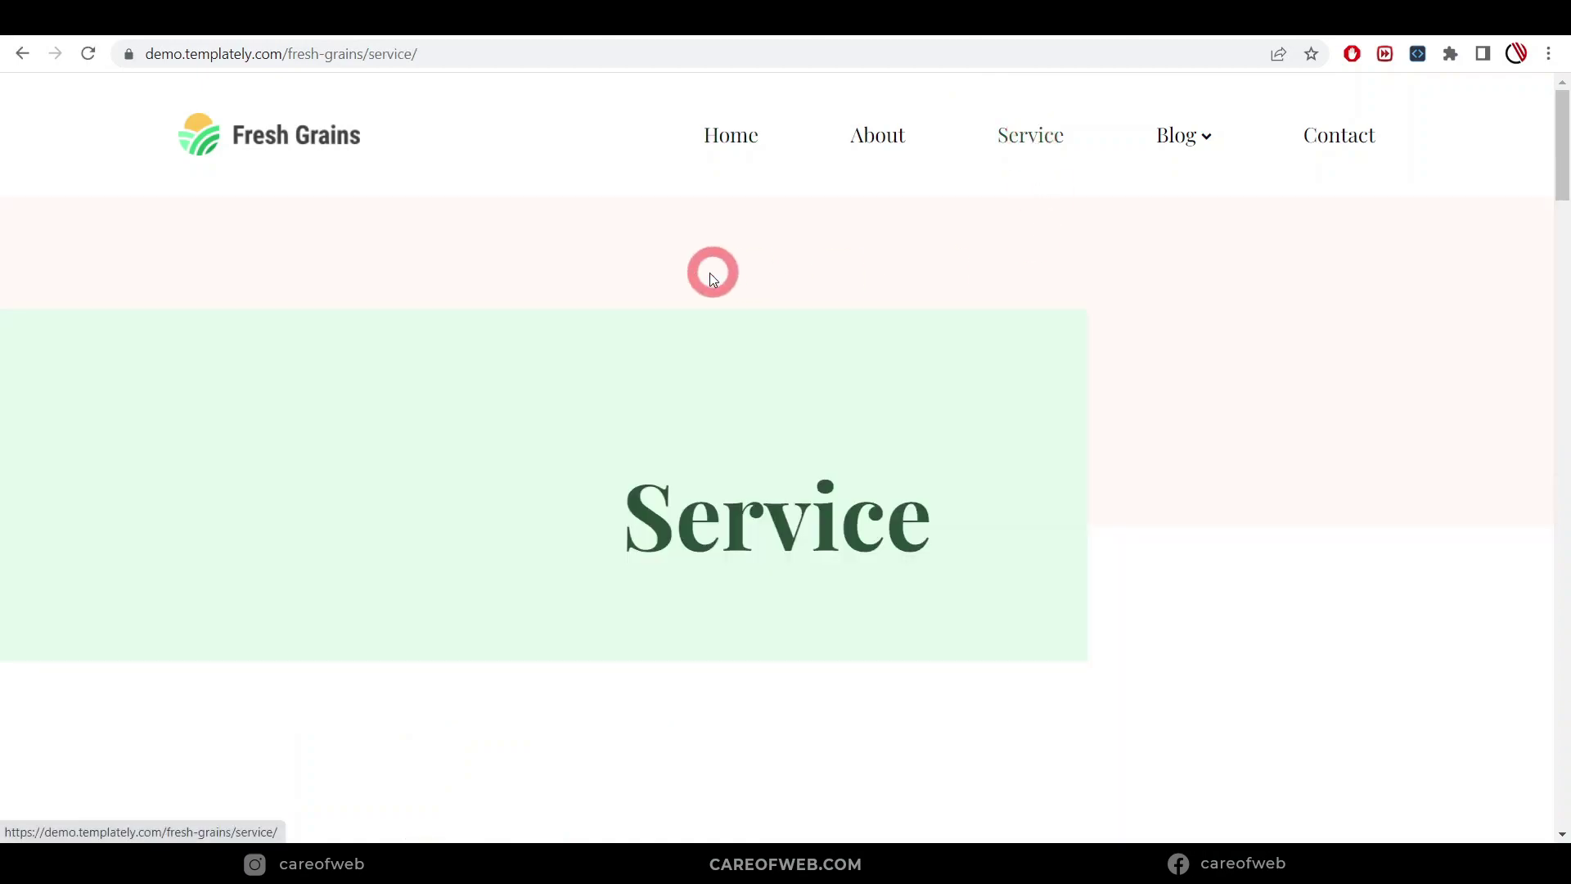
scroll(1023, 315, down, 5)
scroll(1038, 310, up, 8)
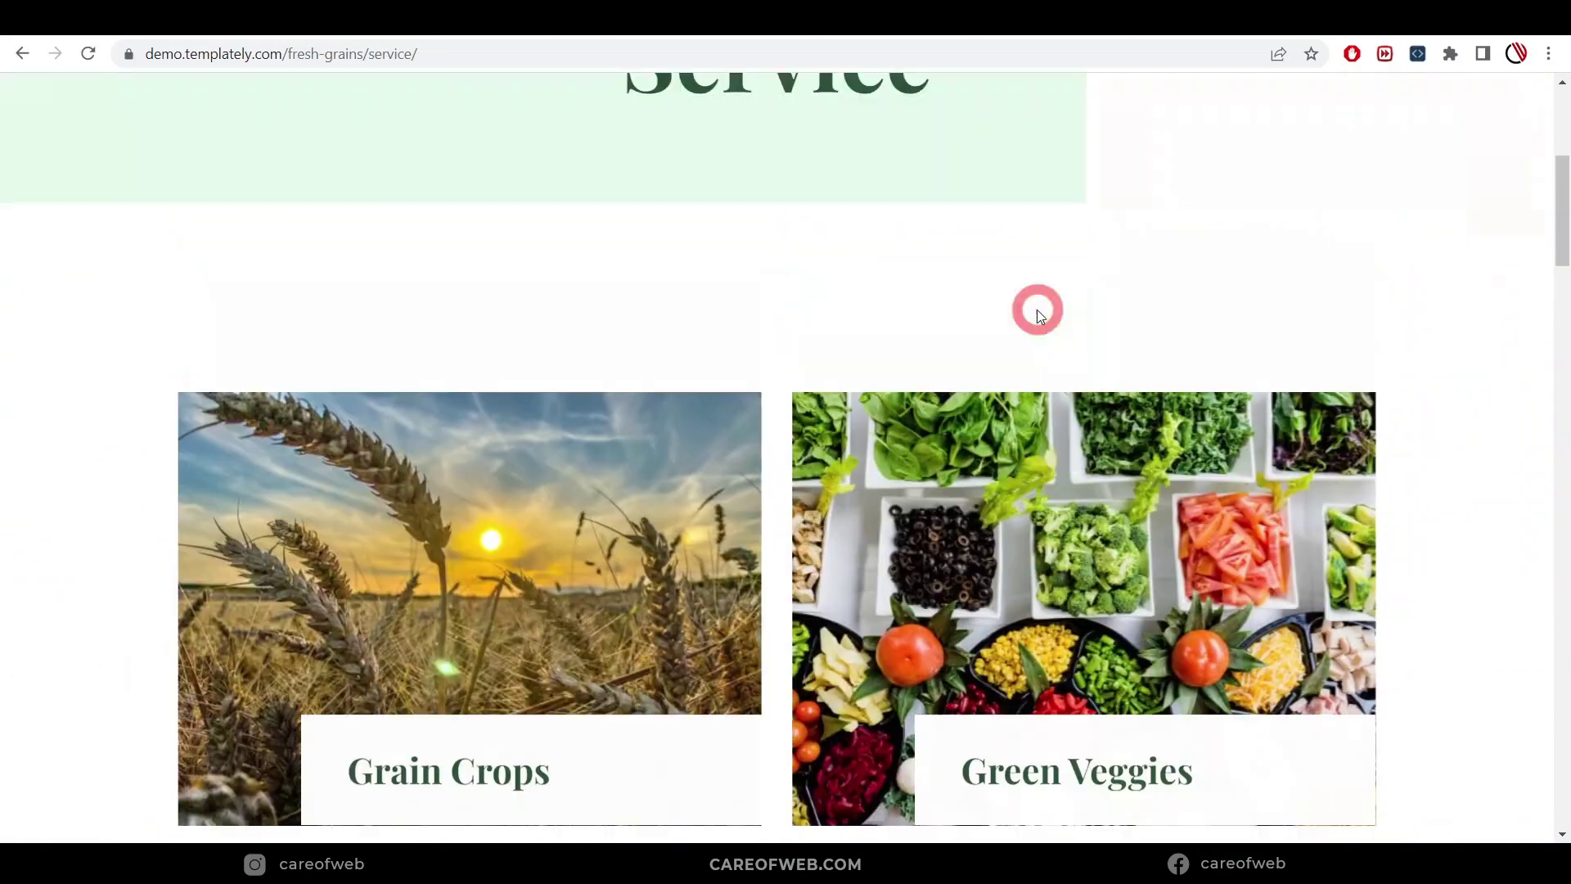
scroll(1038, 312, down, 18)
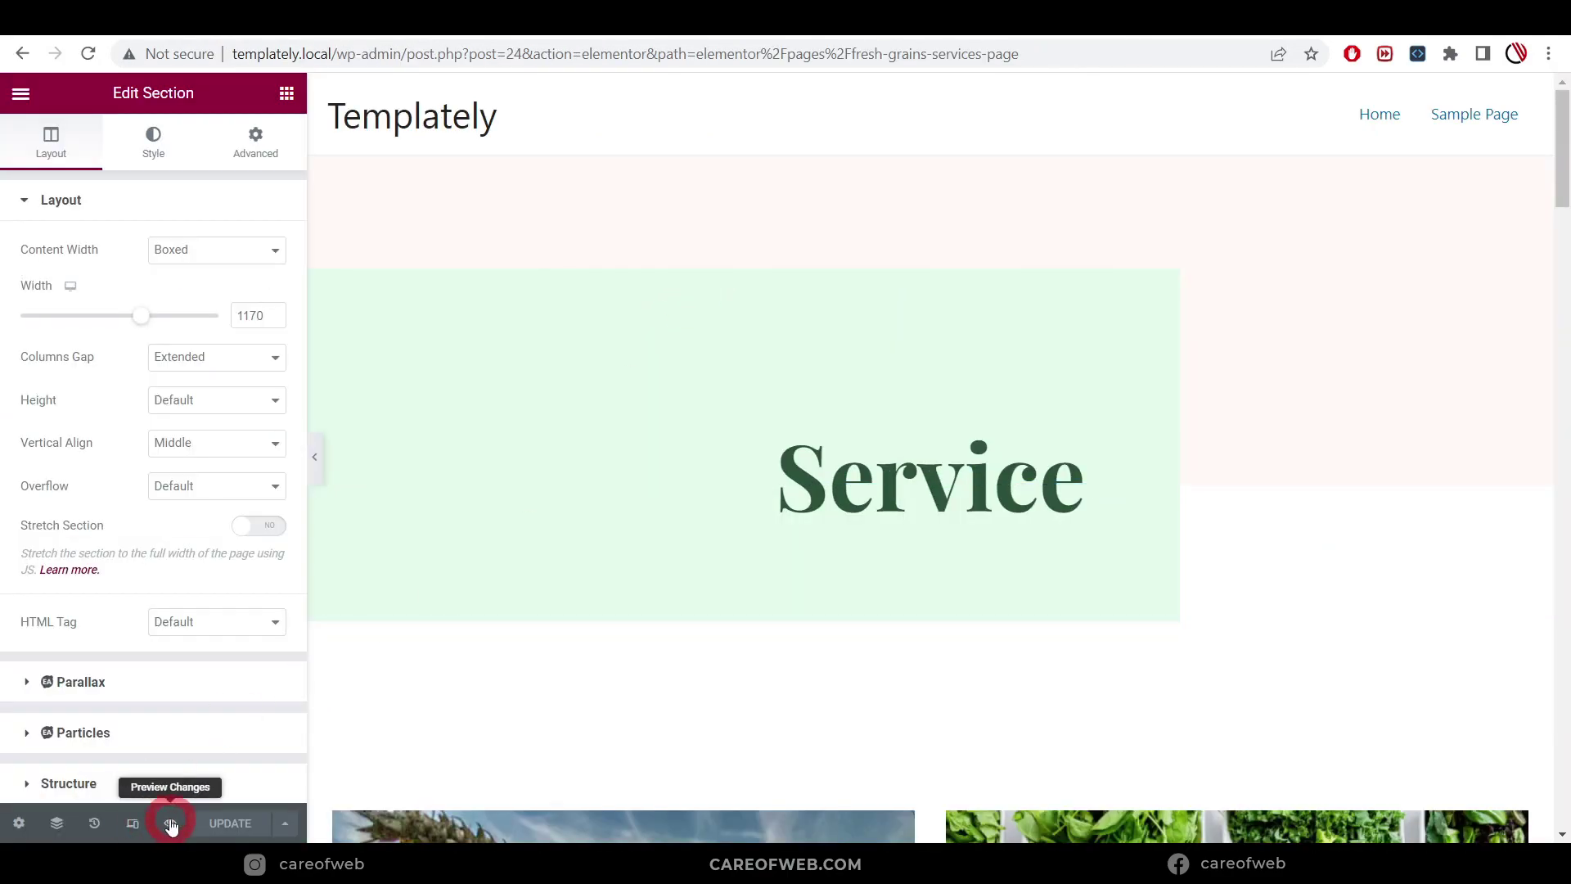
Preview the published Service page, look through its sections, and close the preview.
click(170, 822)
click(1153, 253)
scroll(1151, 319, down, 15)
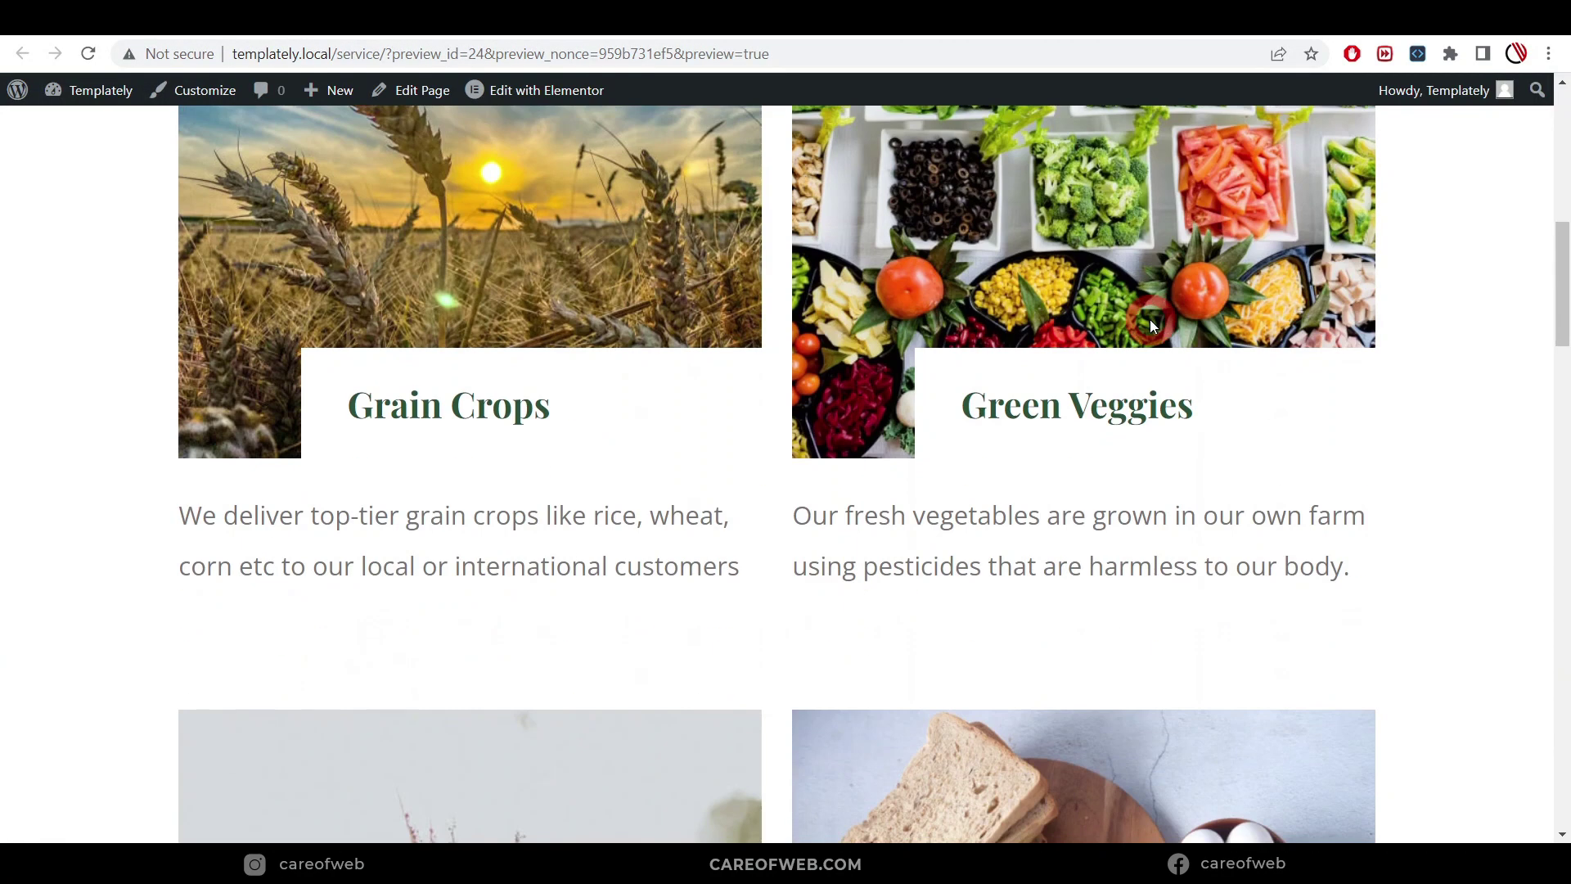
scroll(1151, 321, up, 15)
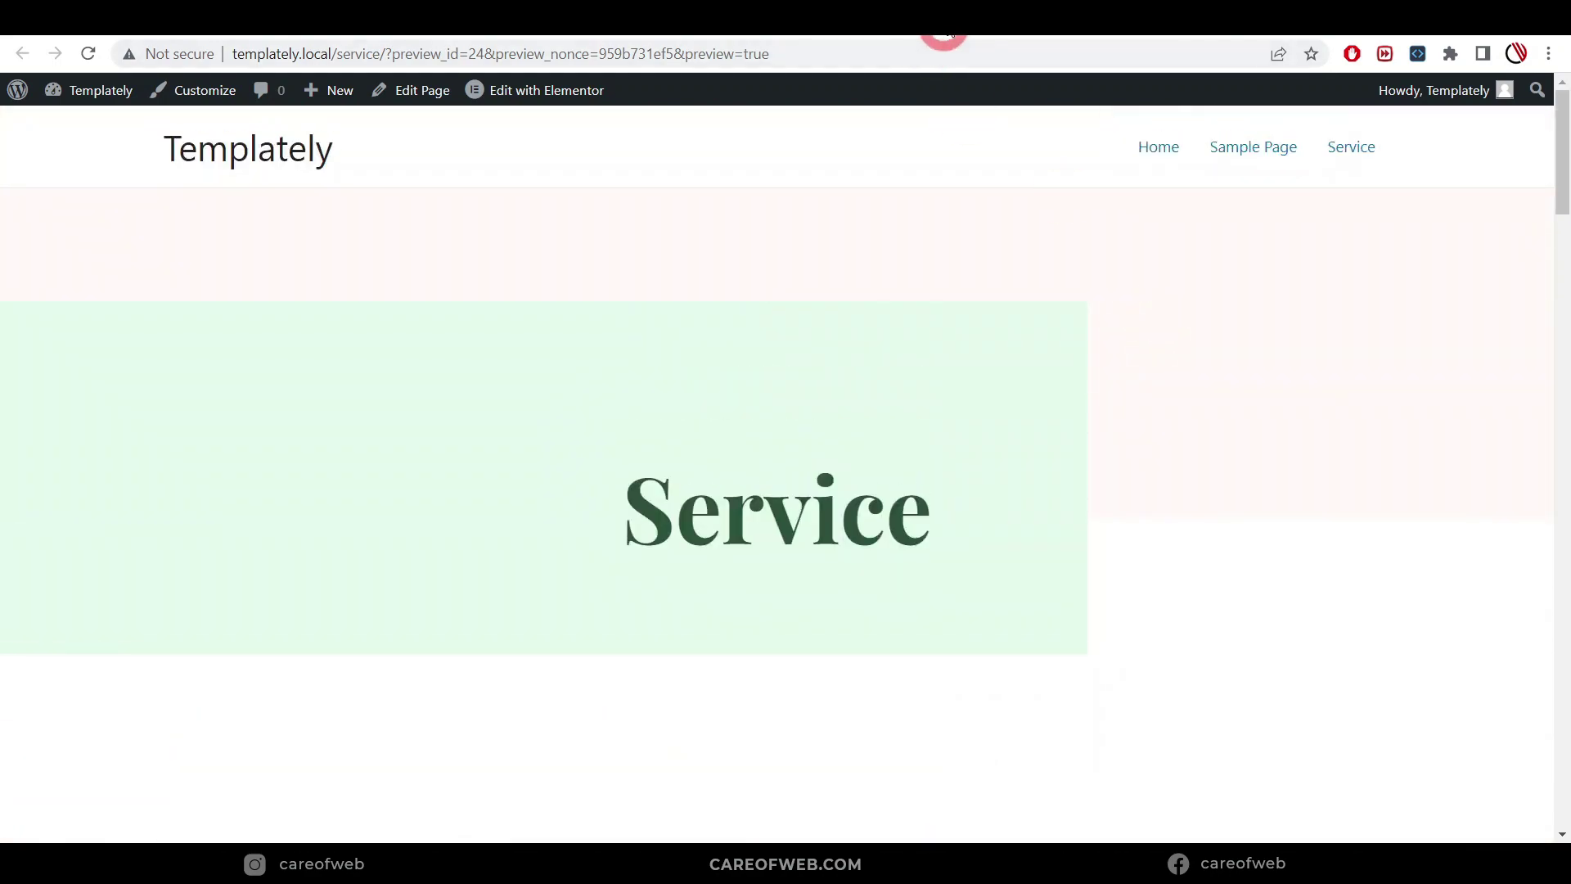
click(941, 28)
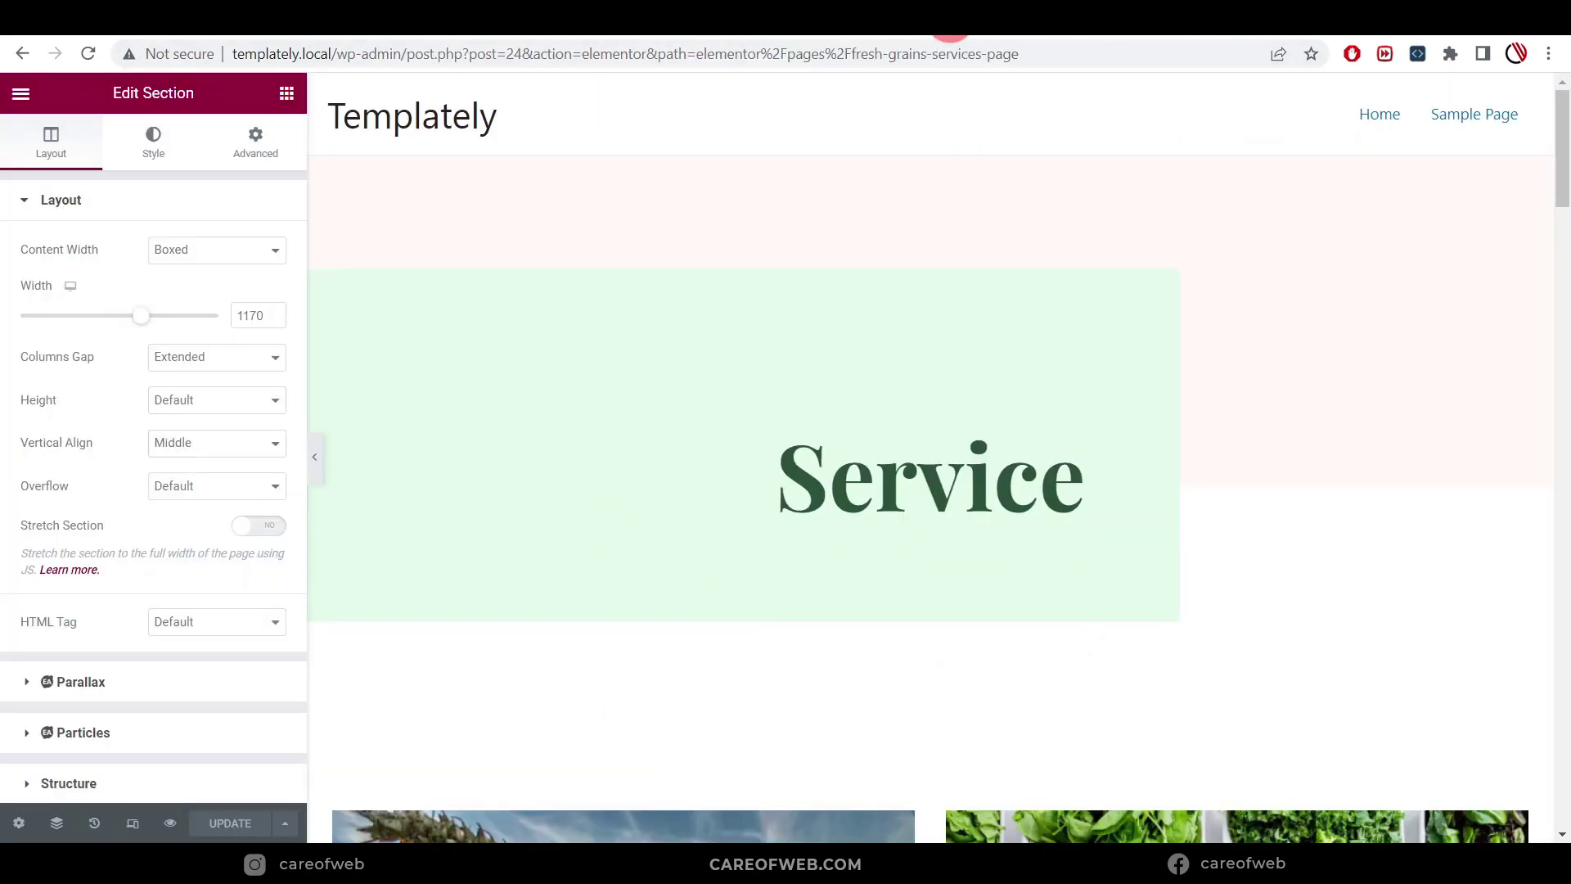
Open the Service heading and the Grain Crops description to examine their editable content.
click(960, 473)
scroll(955, 531, down, 7)
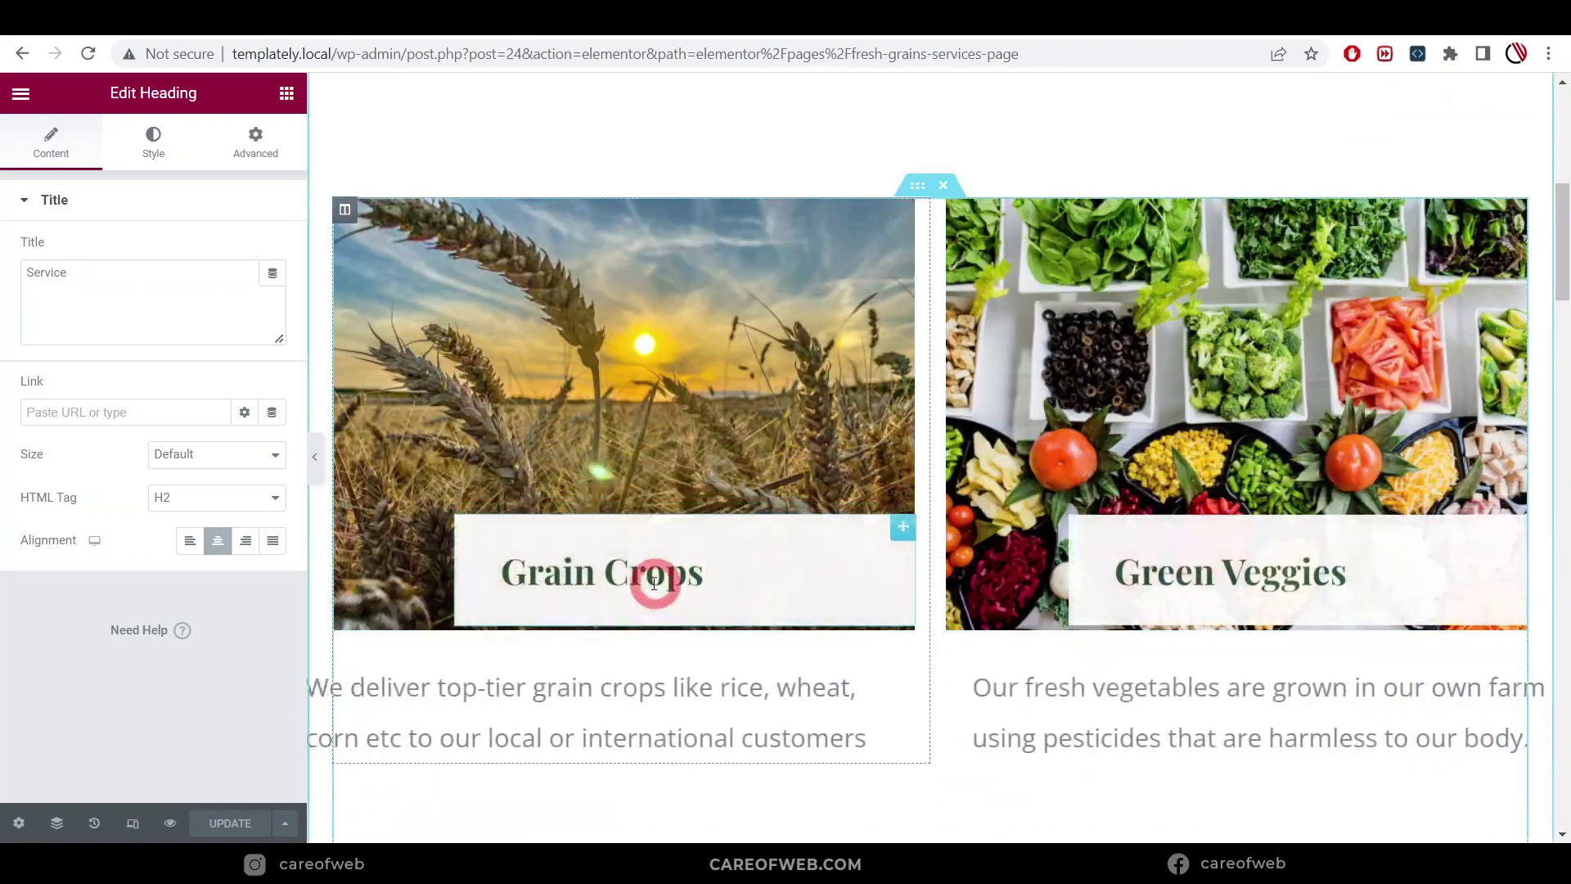
click(640, 697)
scroll(733, 627, down, 8)
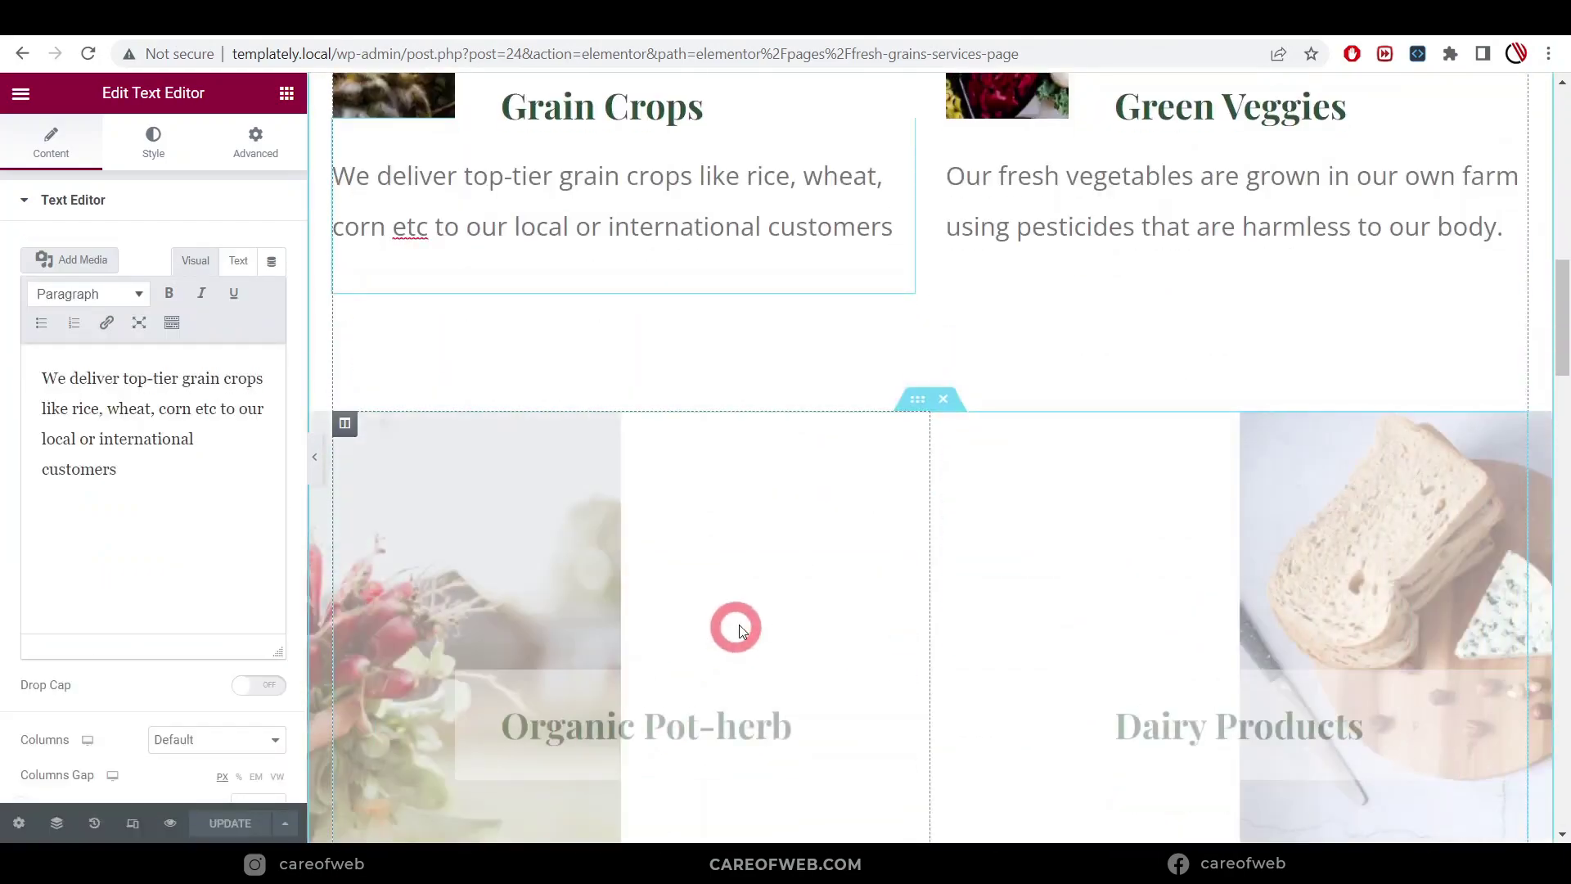
scroll(762, 572, up, 4)
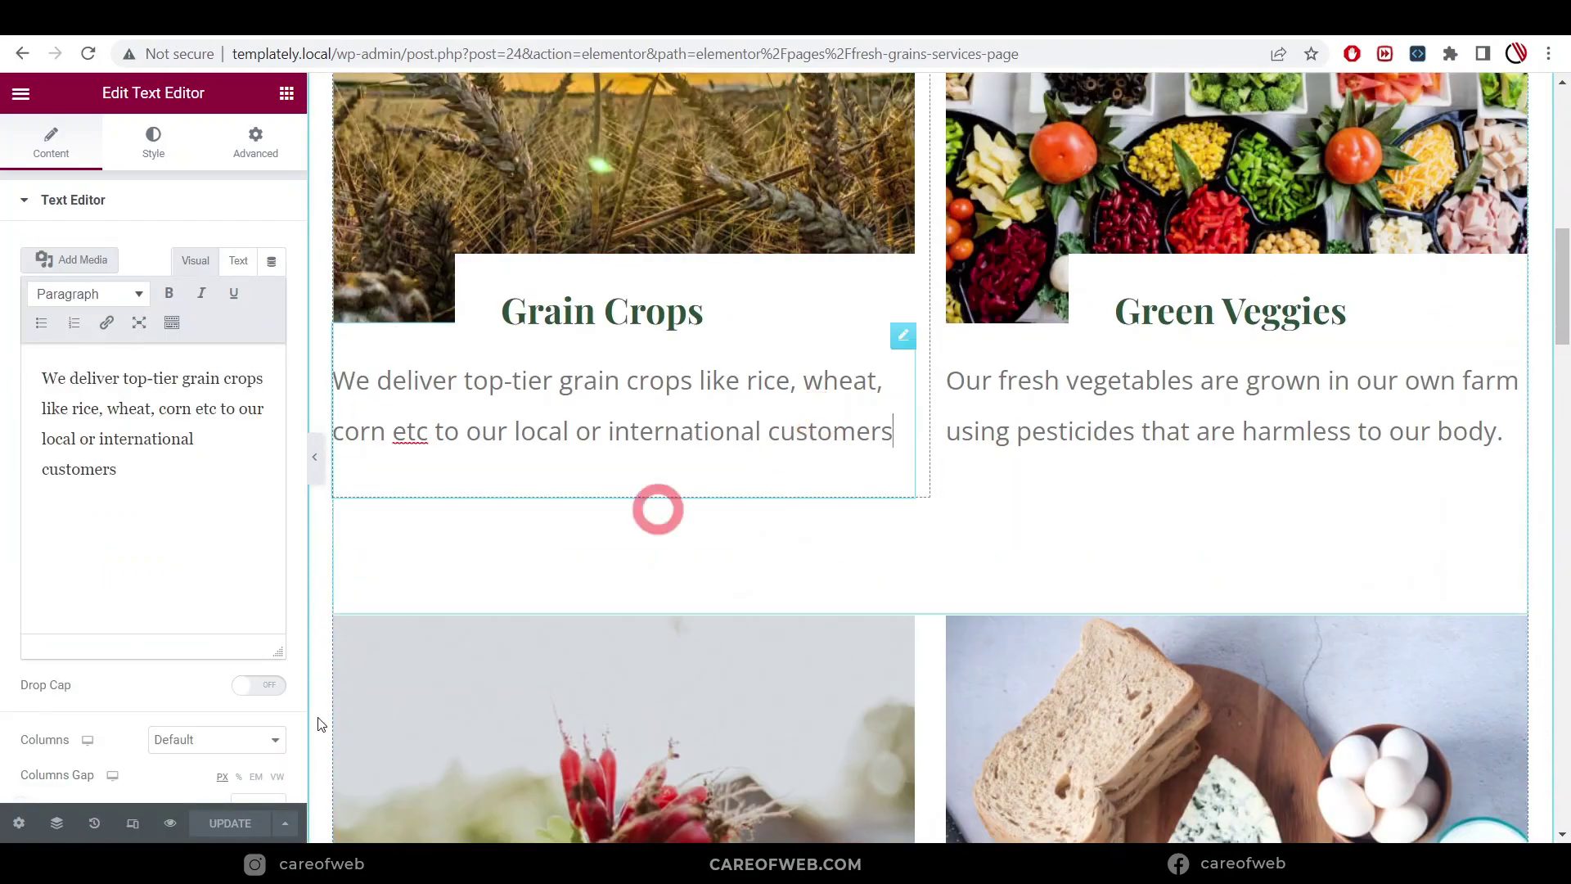
Check the Service page in responsive mode at tablet and mobile sizes, and return to the desktop view.
click(133, 825)
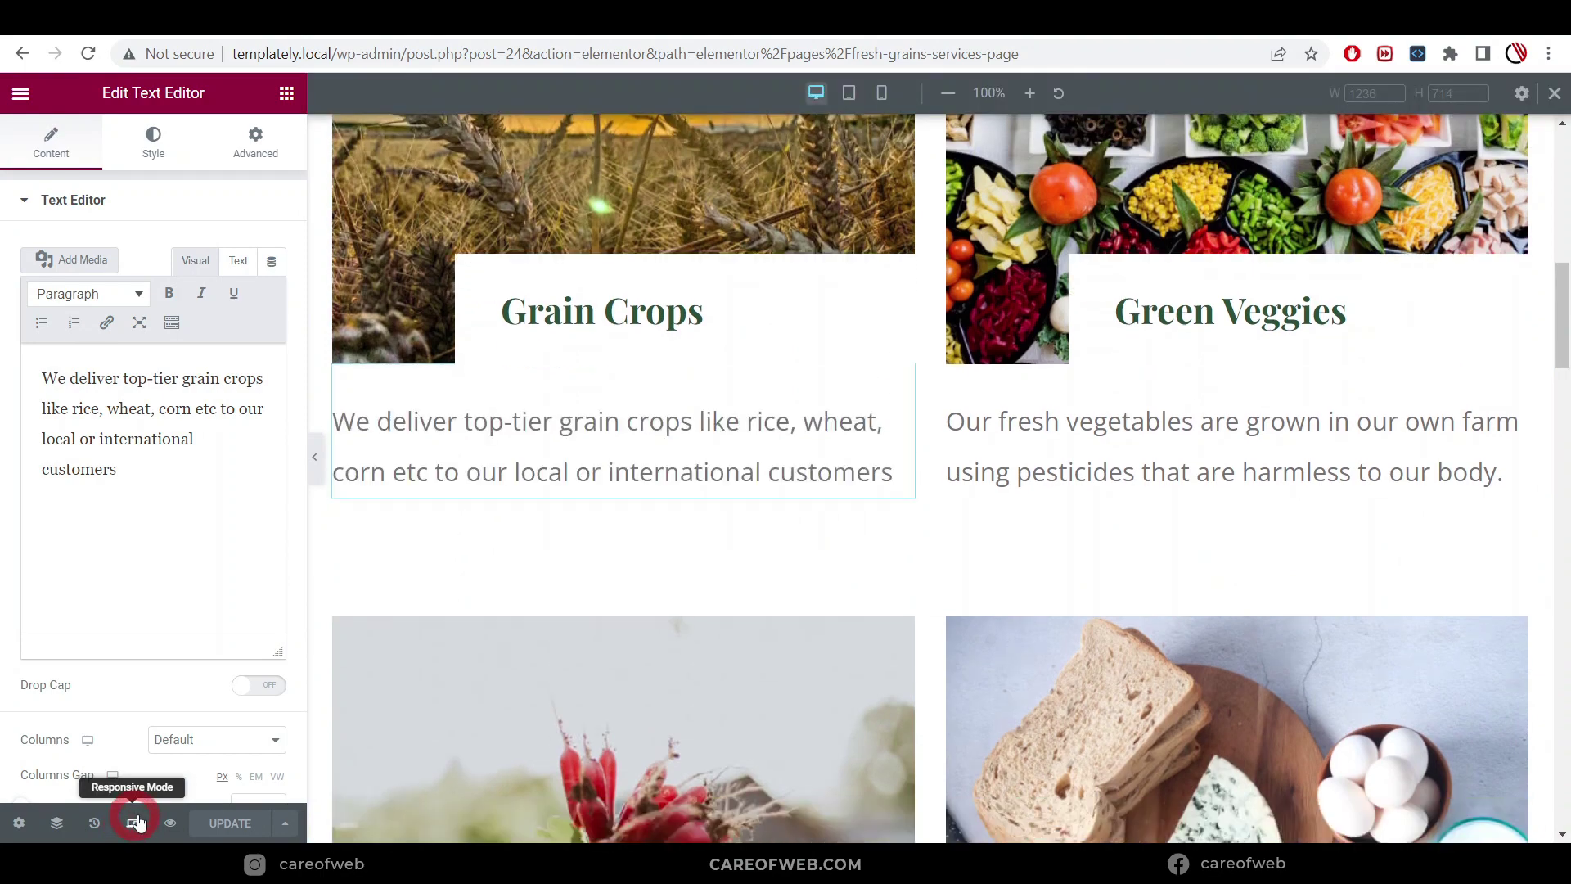
click(849, 94)
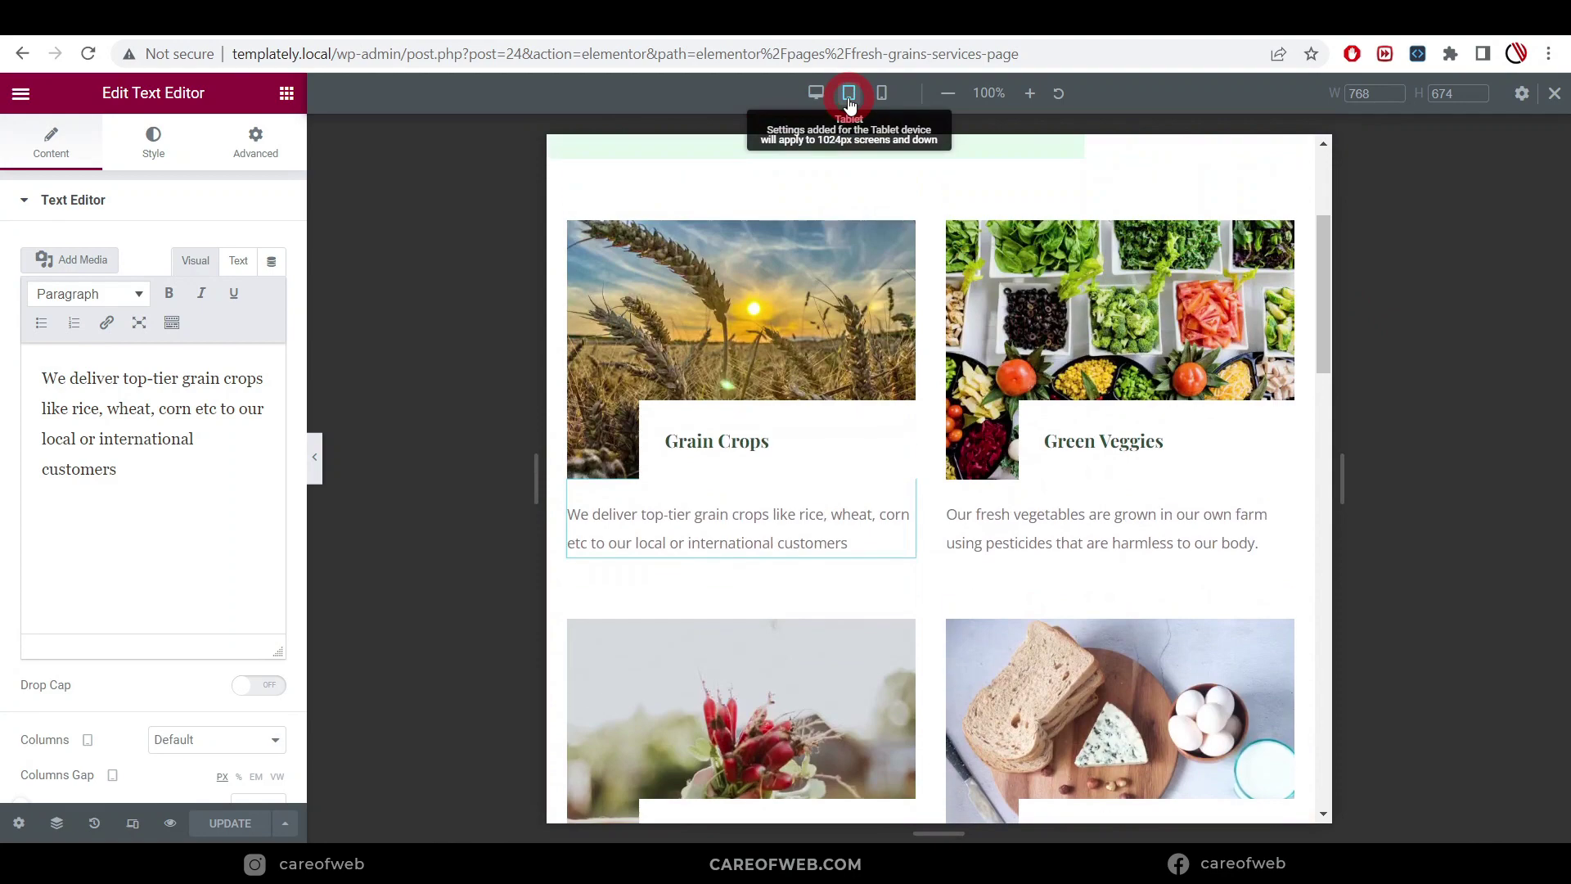
click(895, 94)
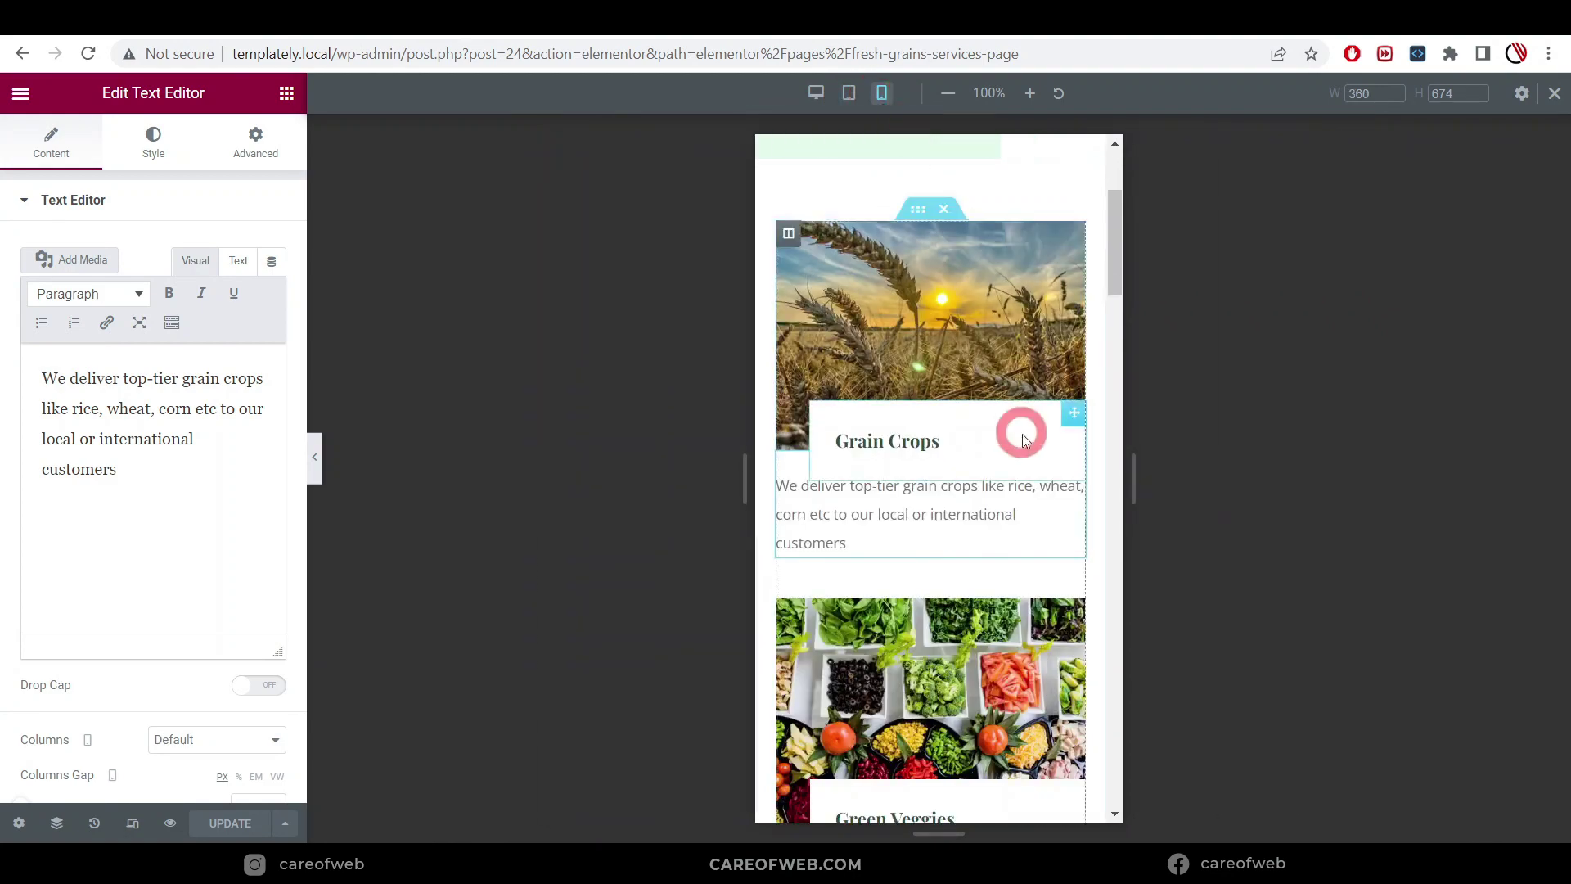
scroll(1061, 451, down, 10)
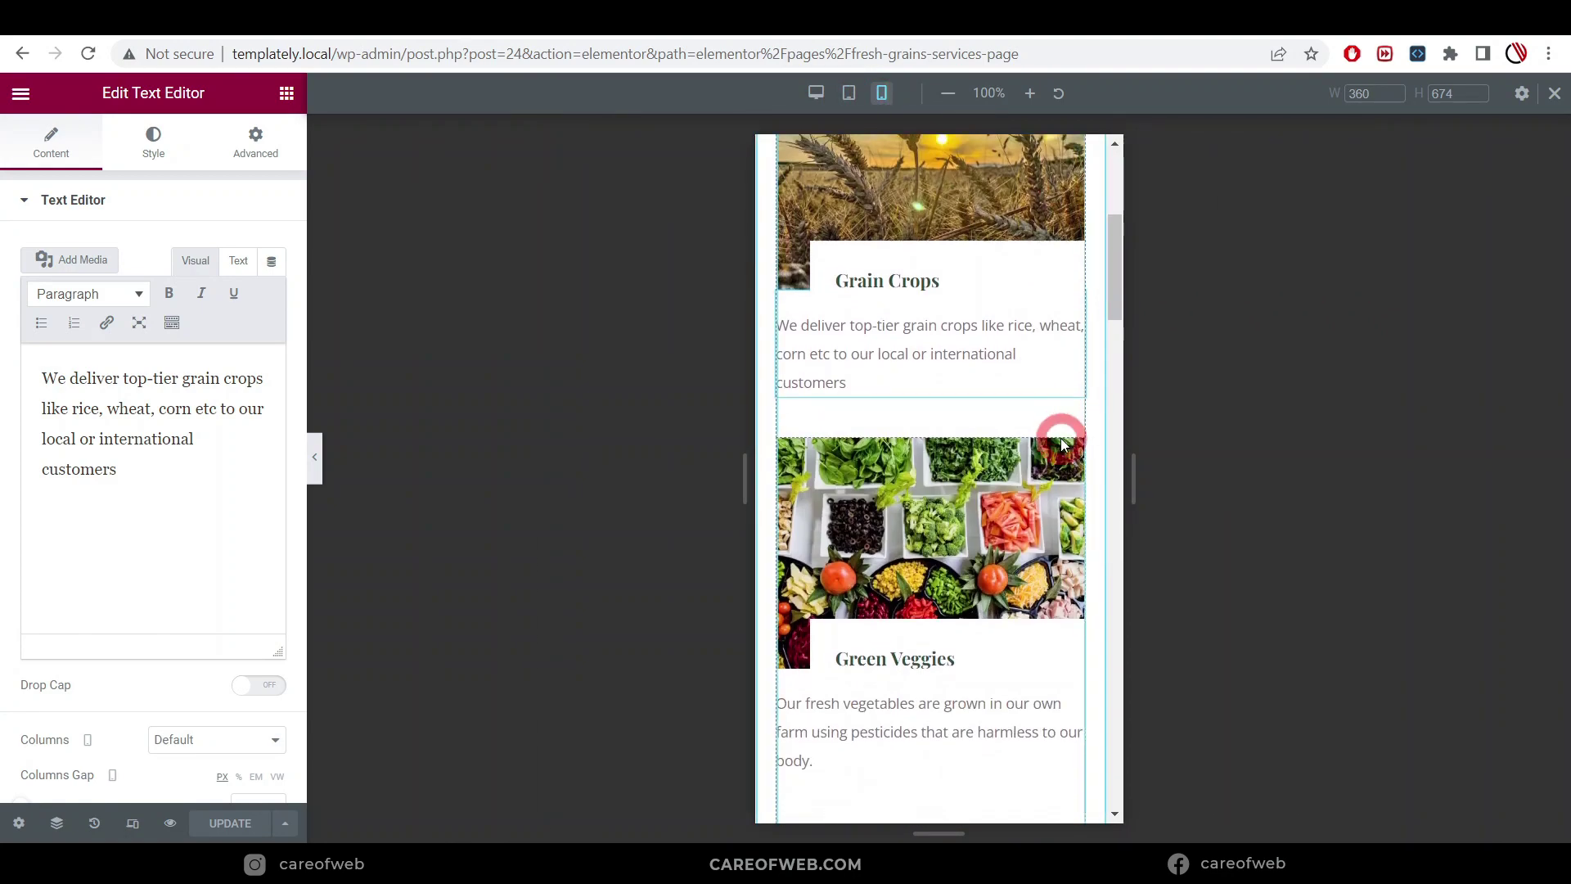
scroll(1057, 522, up, 10)
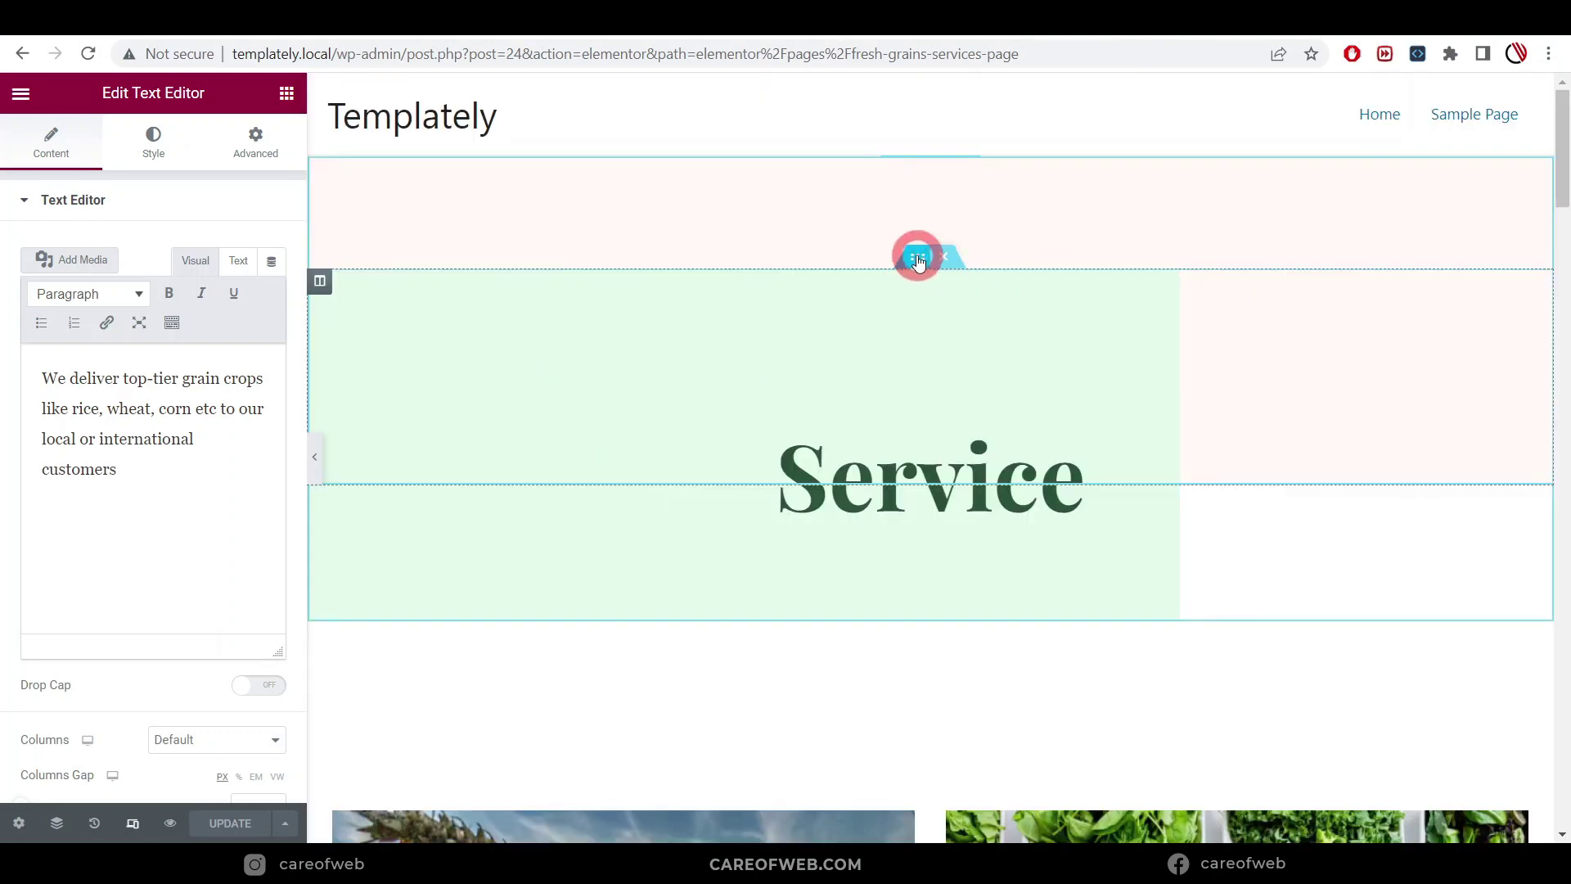
Examine the layout settings of the inner section containing Grain Crops and Green Veggies.
click(256, 31)
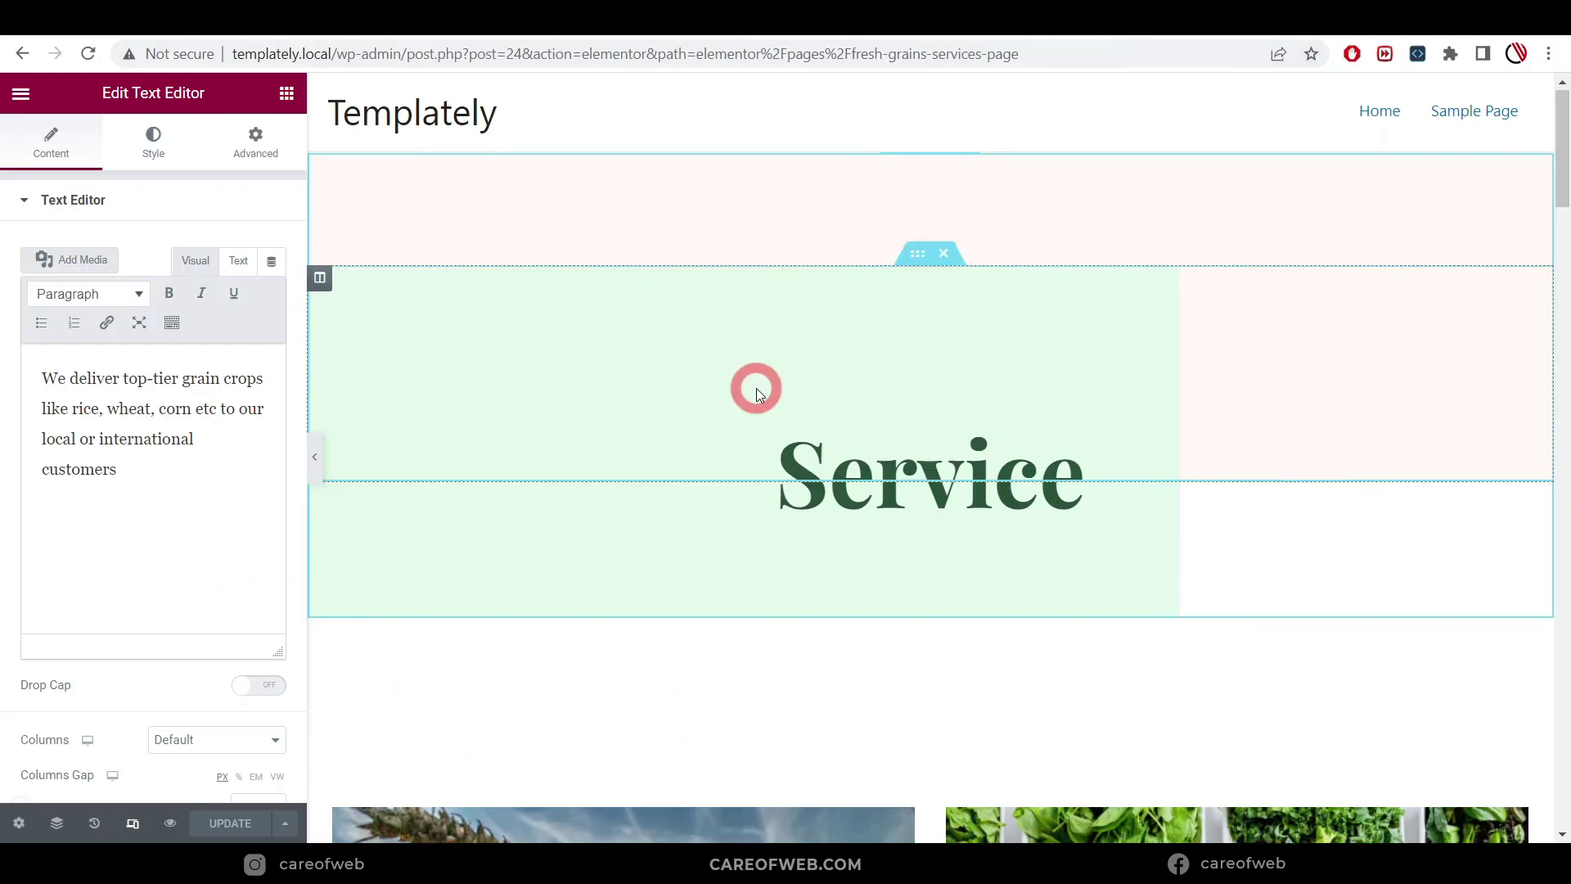
scroll(749, 394, down, 8)
scroll(922, 429, up, 6)
scroll(923, 429, down, 5)
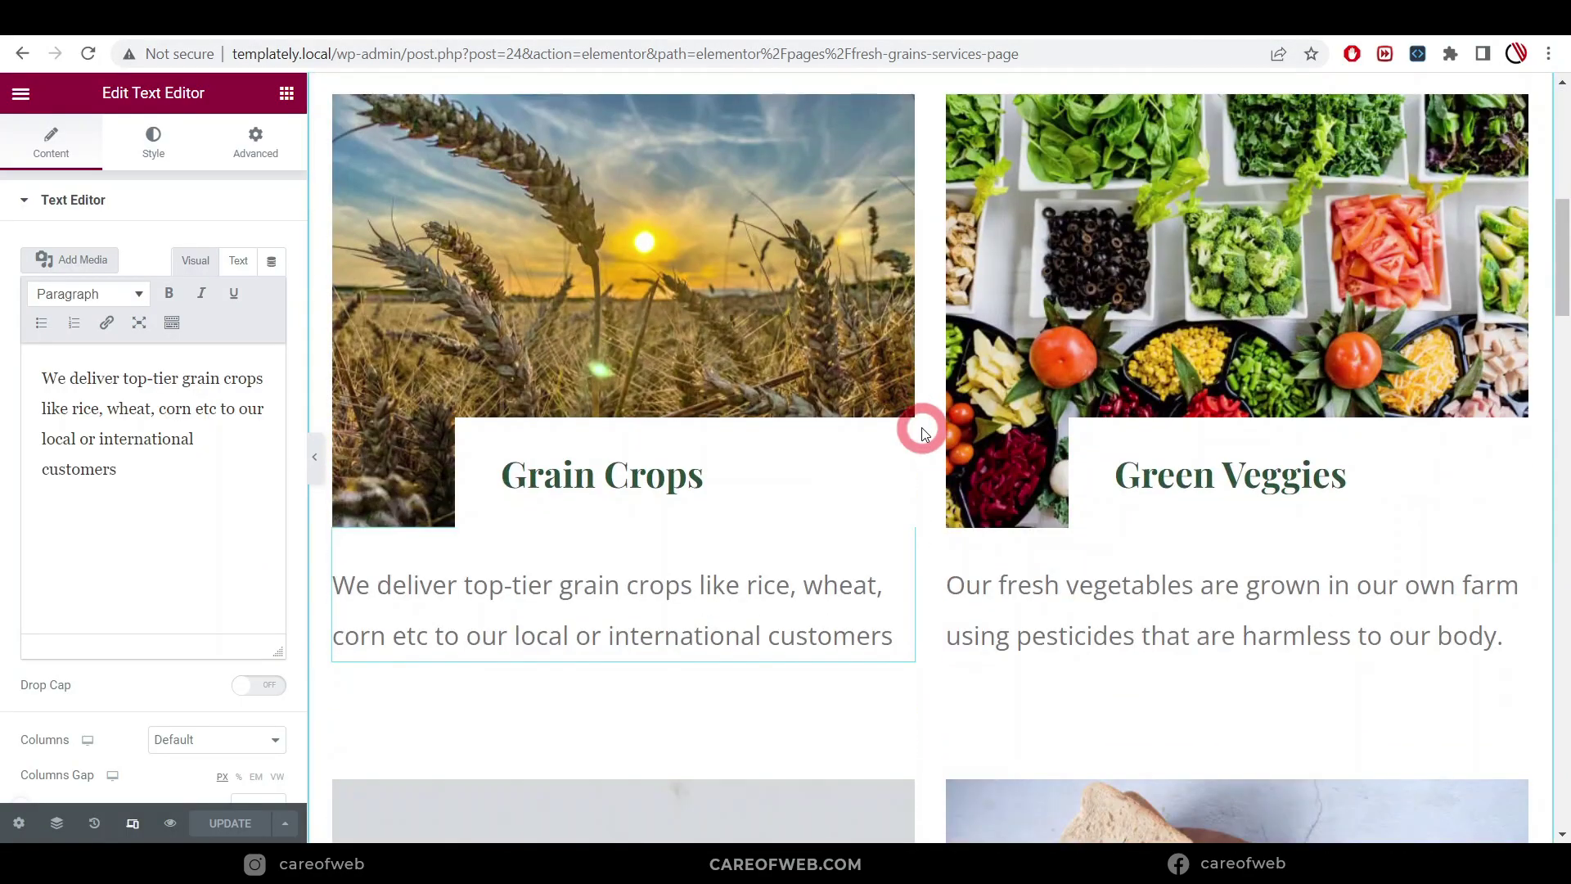
scroll(923, 429, up, 4)
click(917, 392)
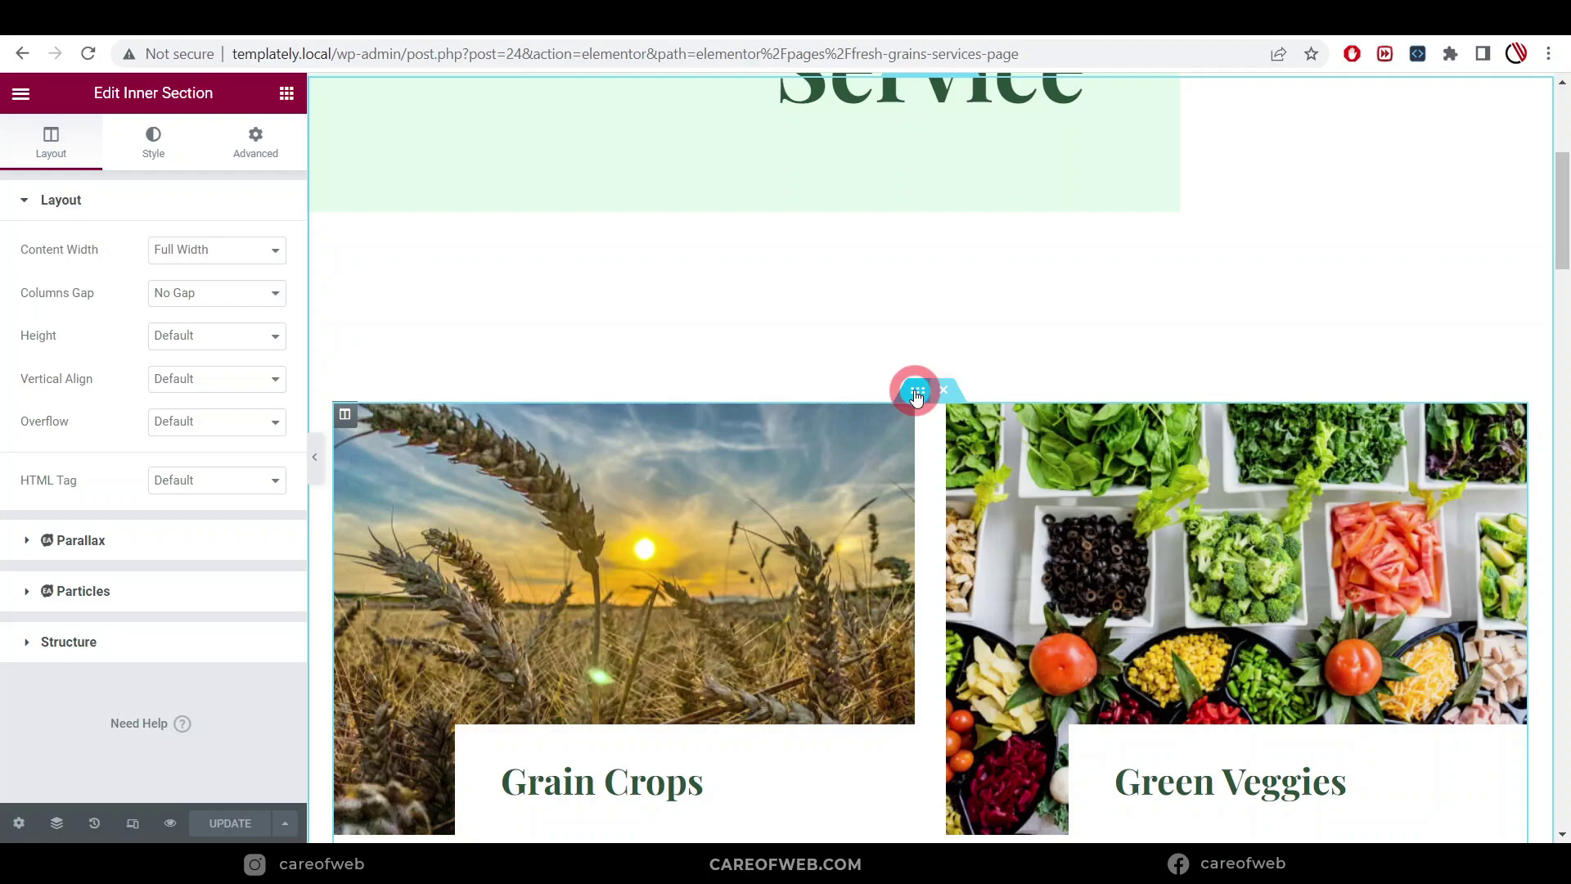
scroll(965, 472, down, 6)
scroll(965, 472, up, 6)
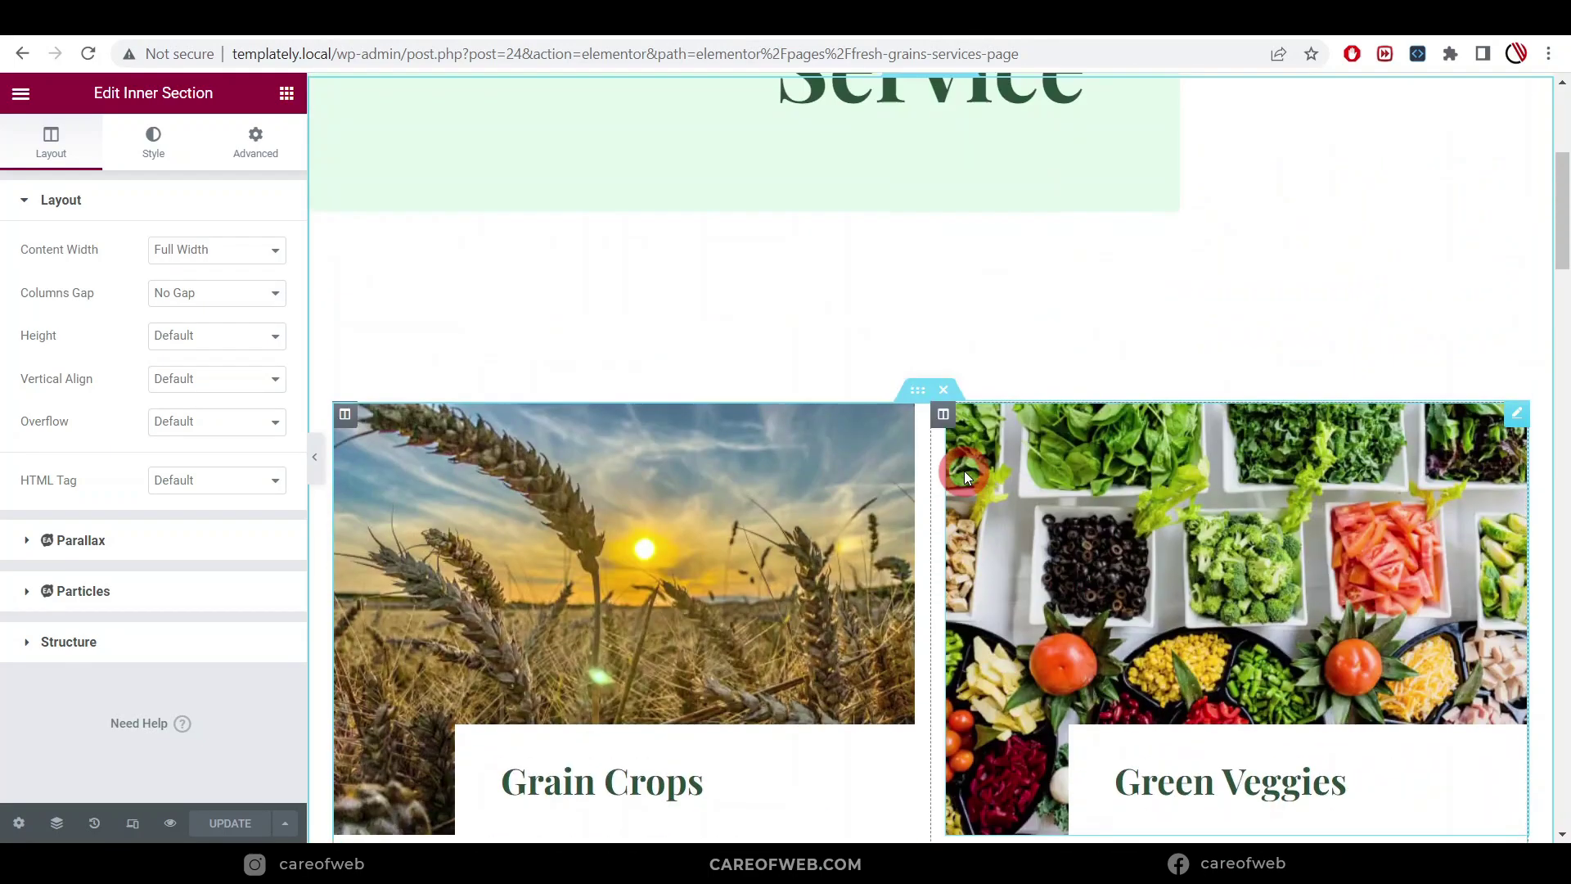
scroll(964, 469, down, 4)
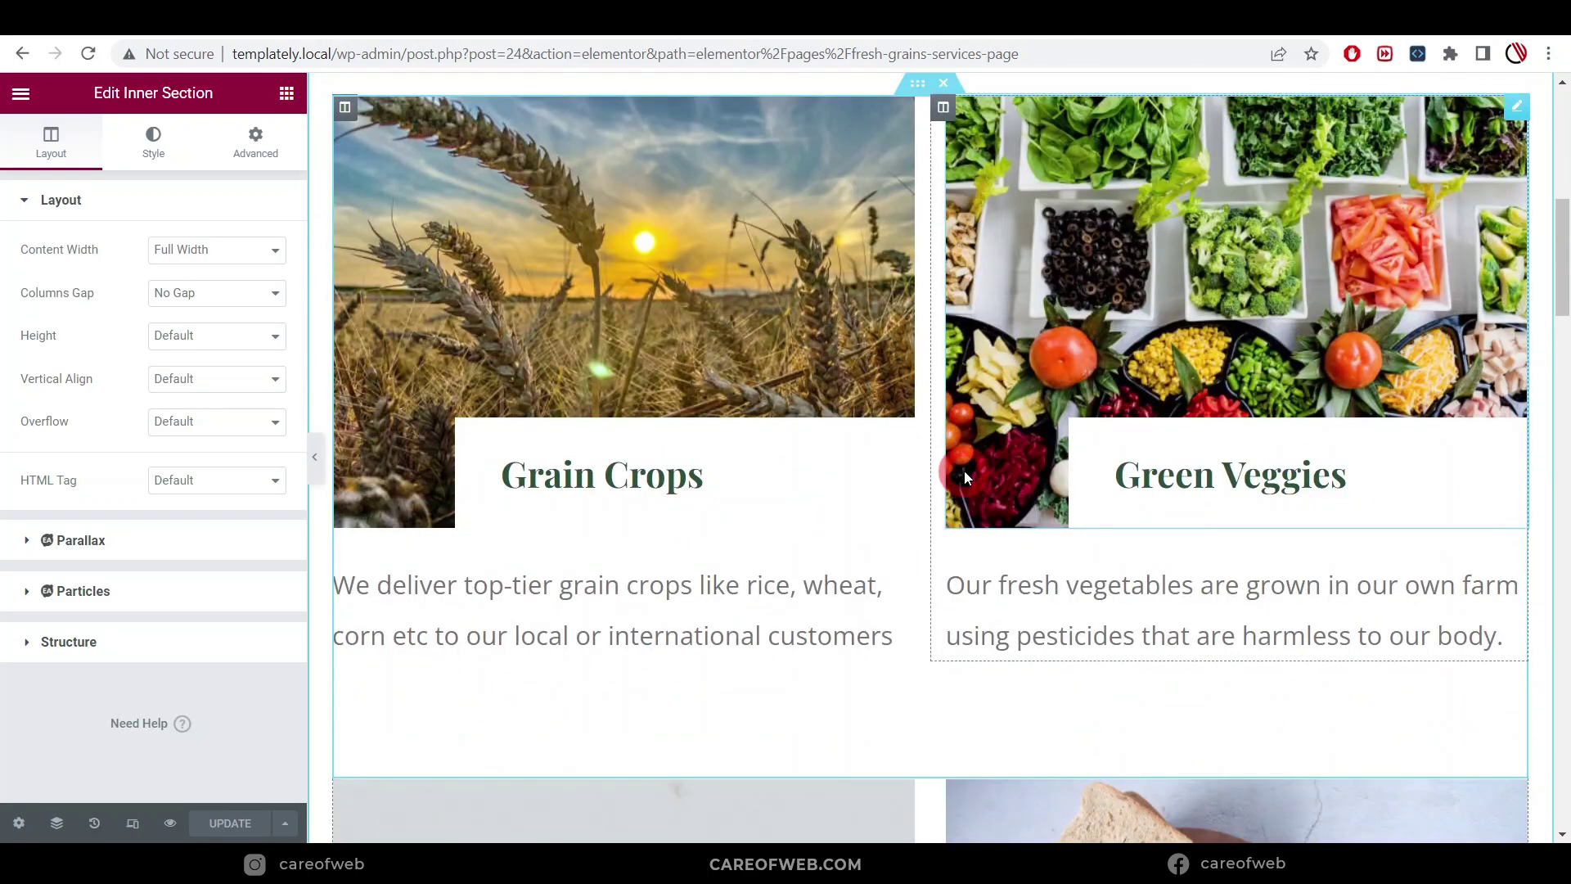
scroll(964, 469, up, 4)
scroll(964, 470, down, 3)
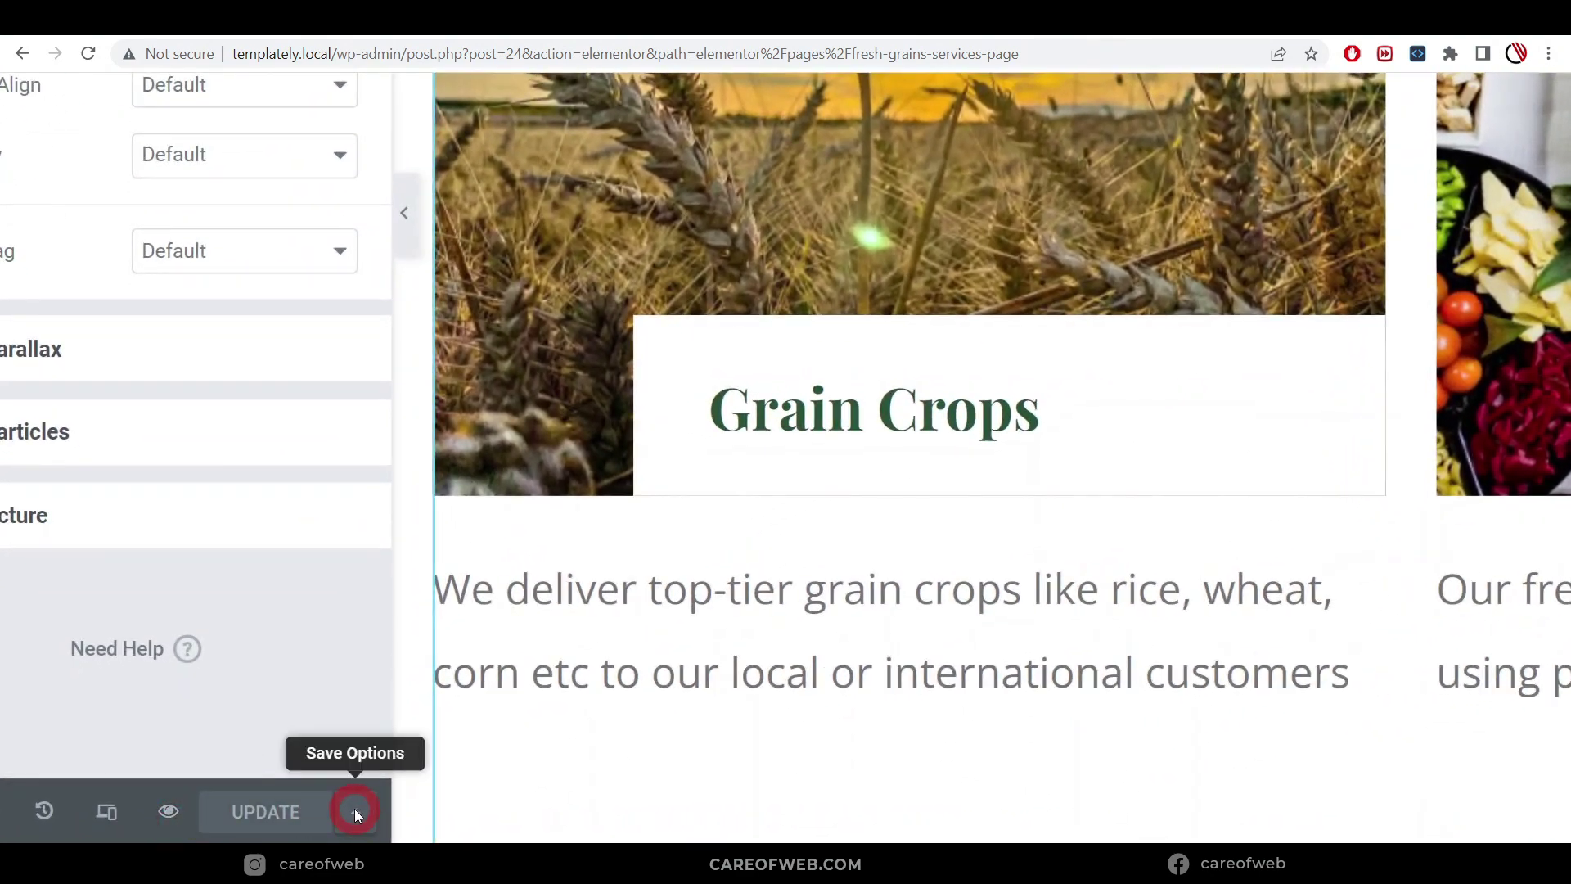
Save the Service page in Templately under the name "Demo 1" and push it to My Cloud.
click(355, 810)
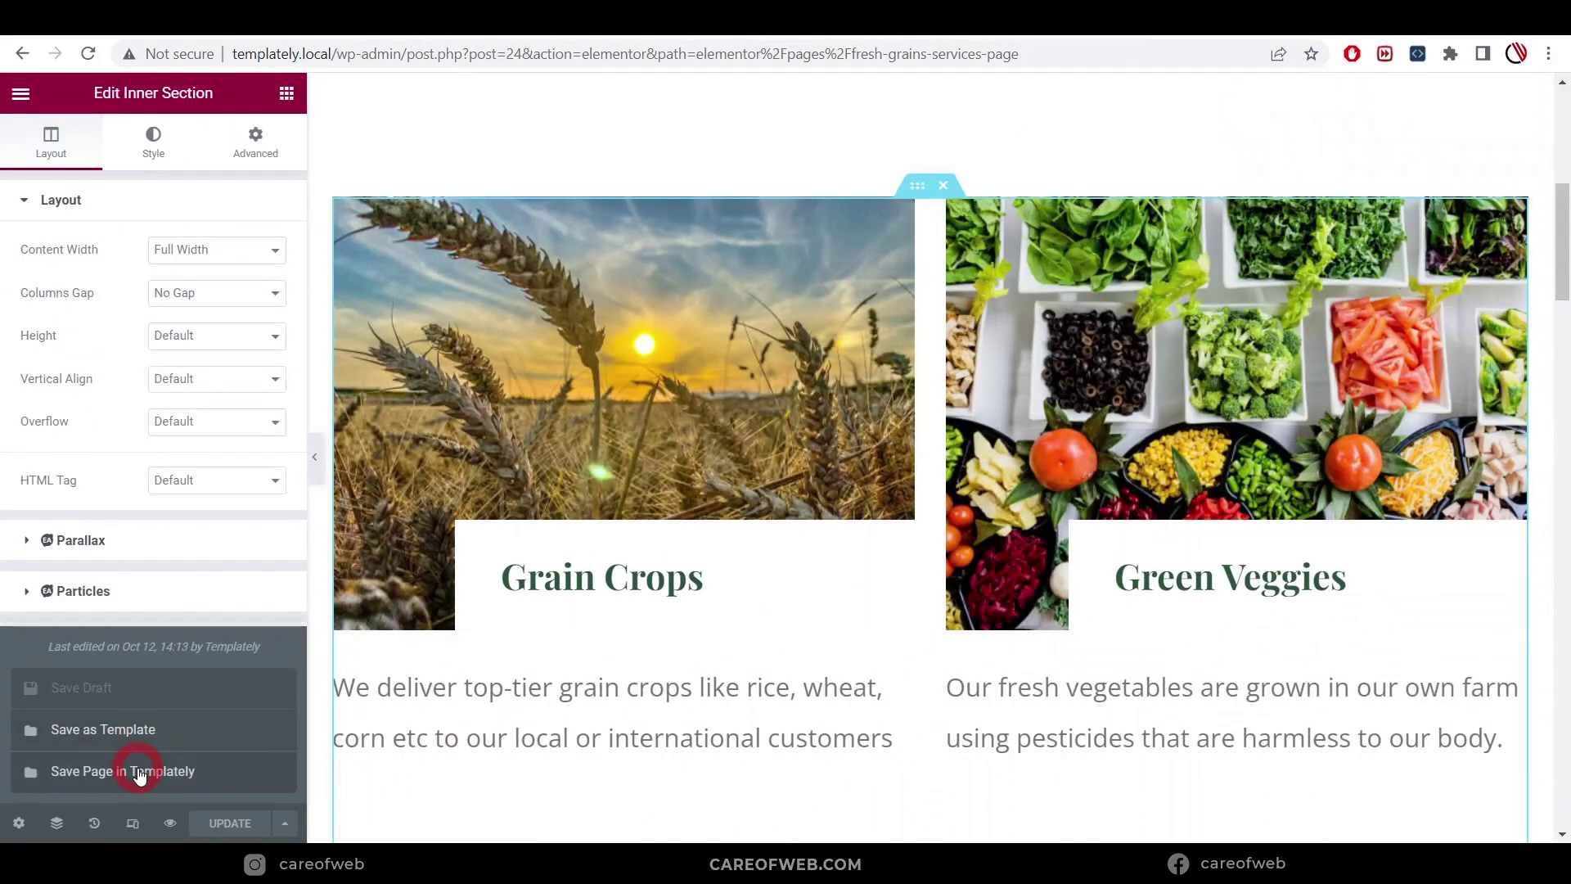
click(139, 772)
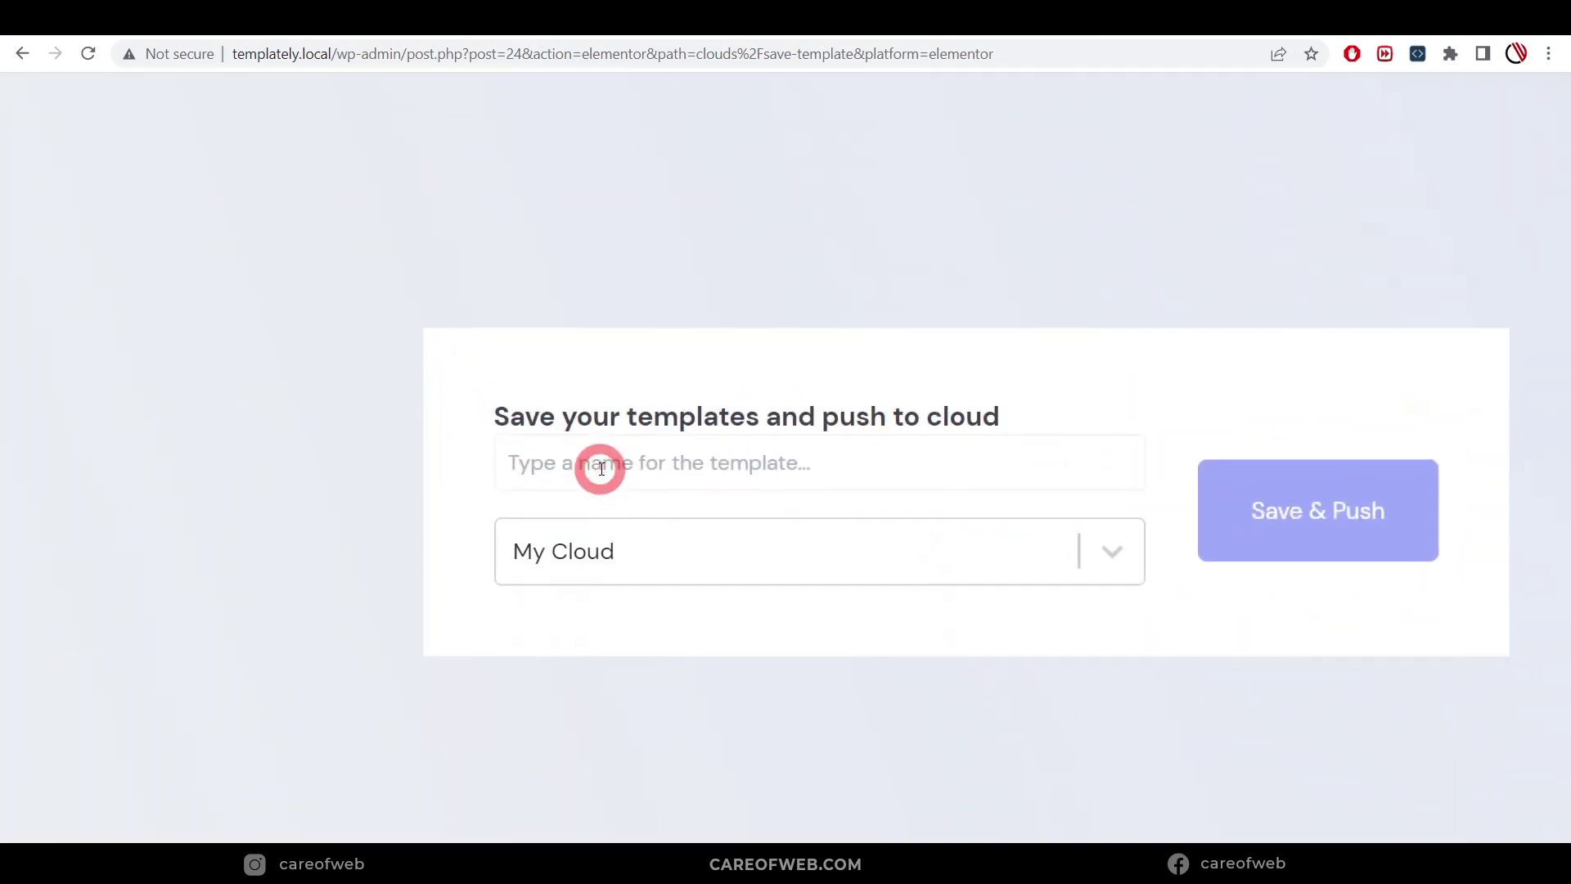
text(Demo)
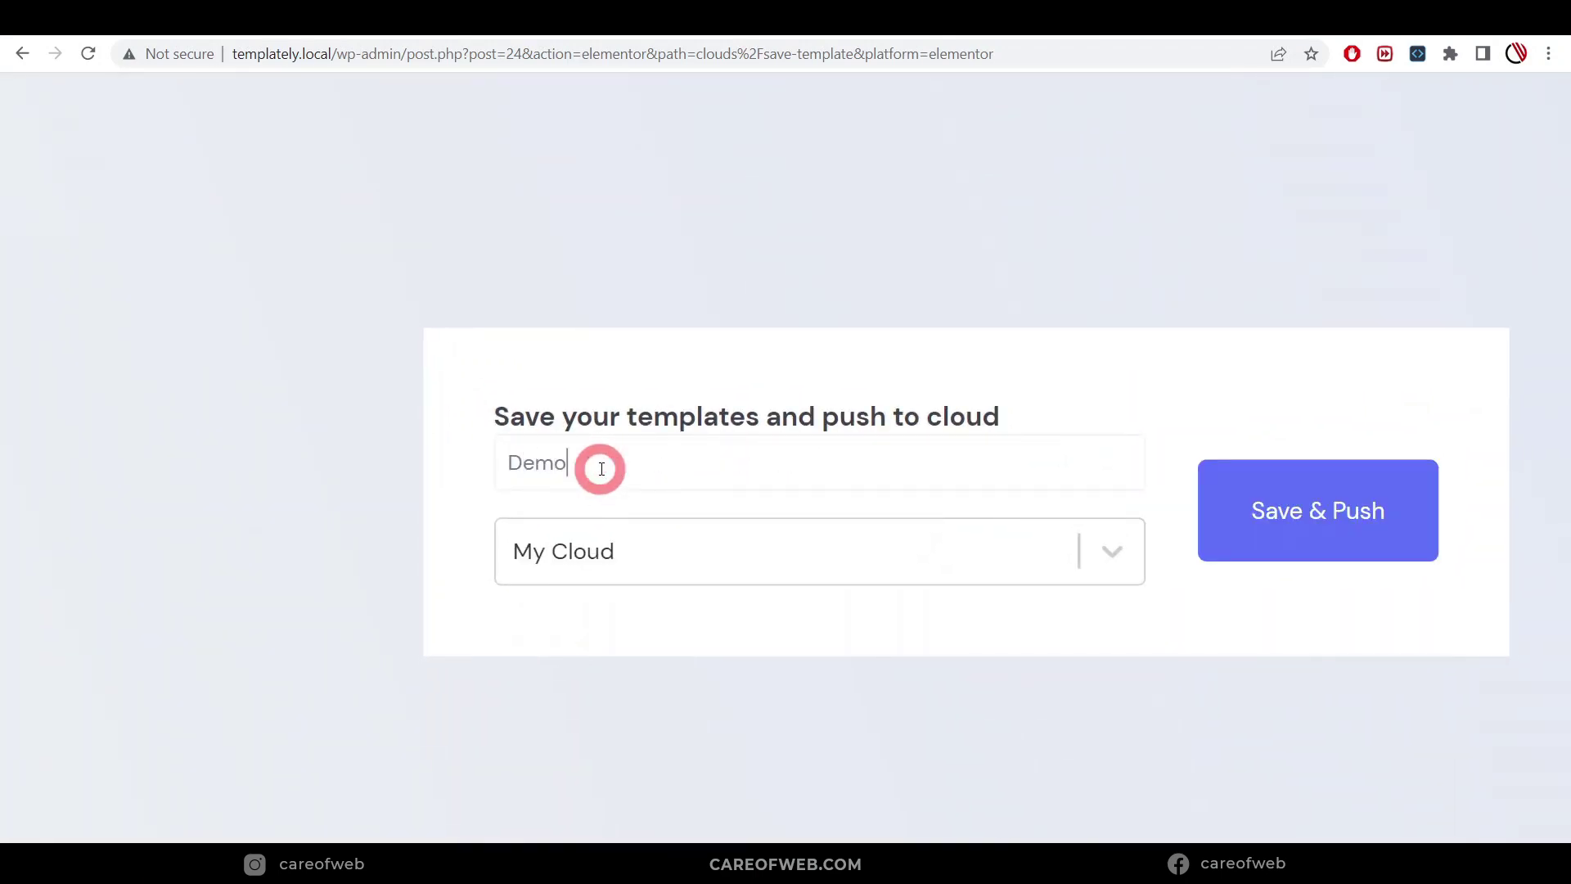
text( 1)
click(1316, 506)
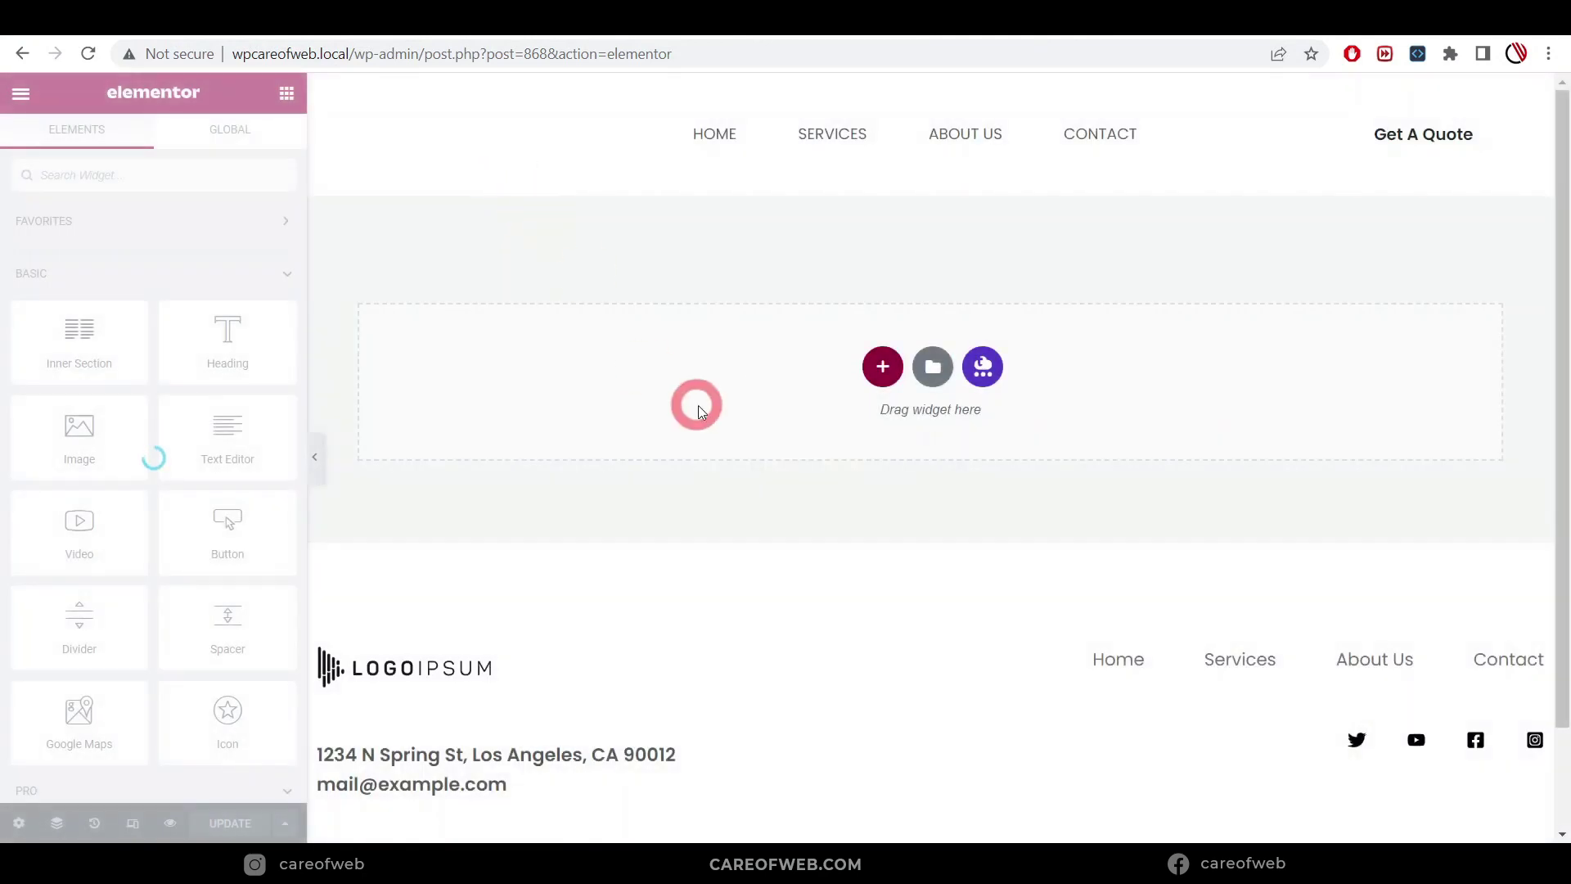
Insert the saved "Demo 1" template from Templately's My Cloud into the empty page on the wpcareofweb.local site.
click(984, 373)
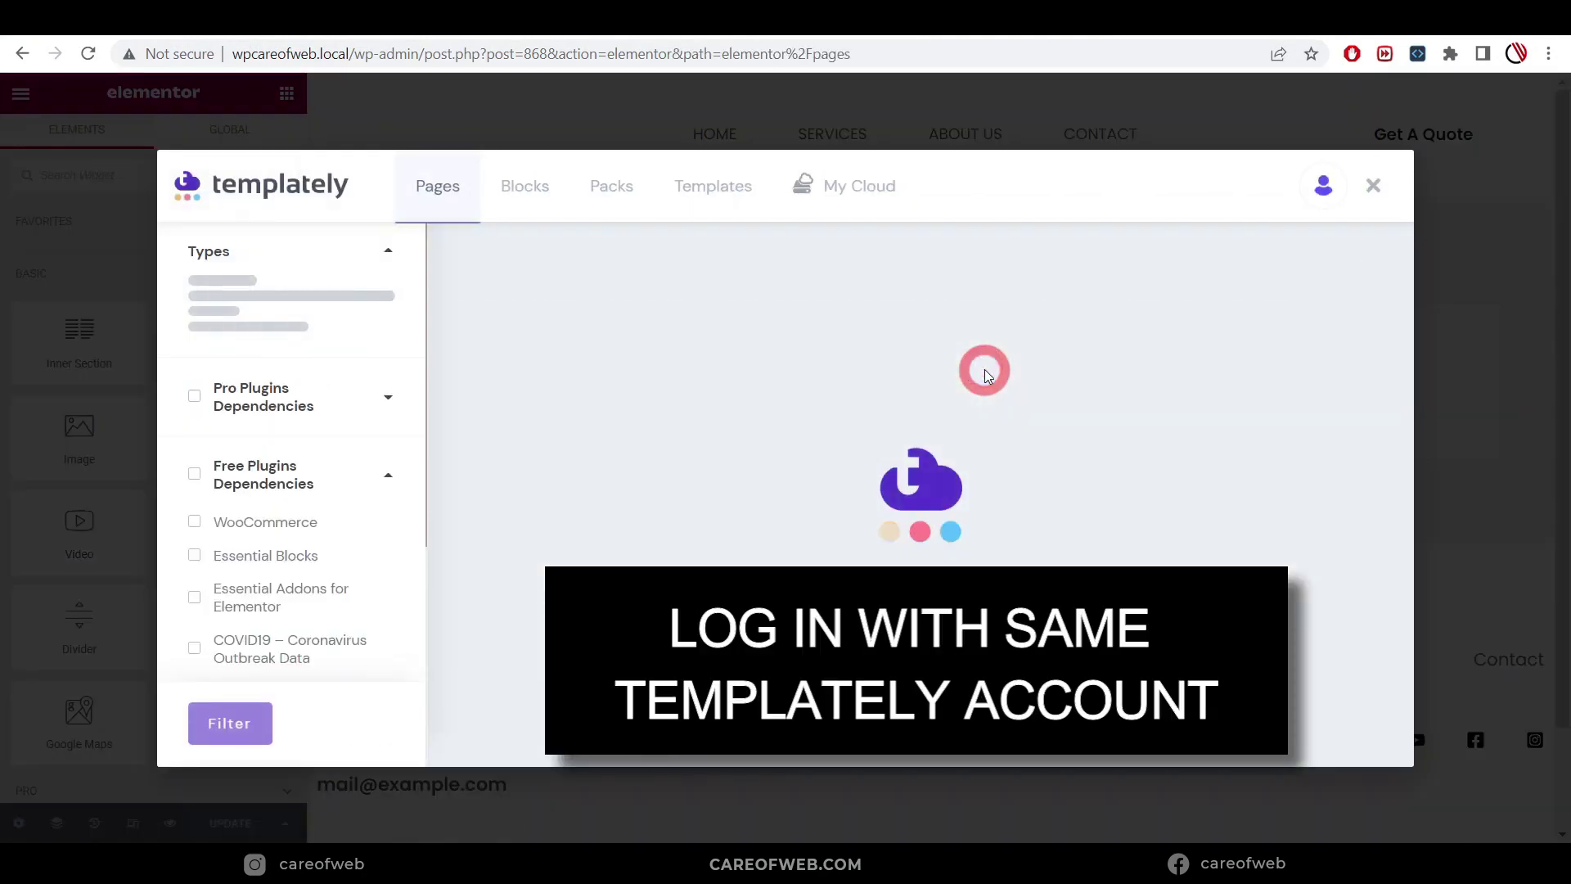
click(864, 191)
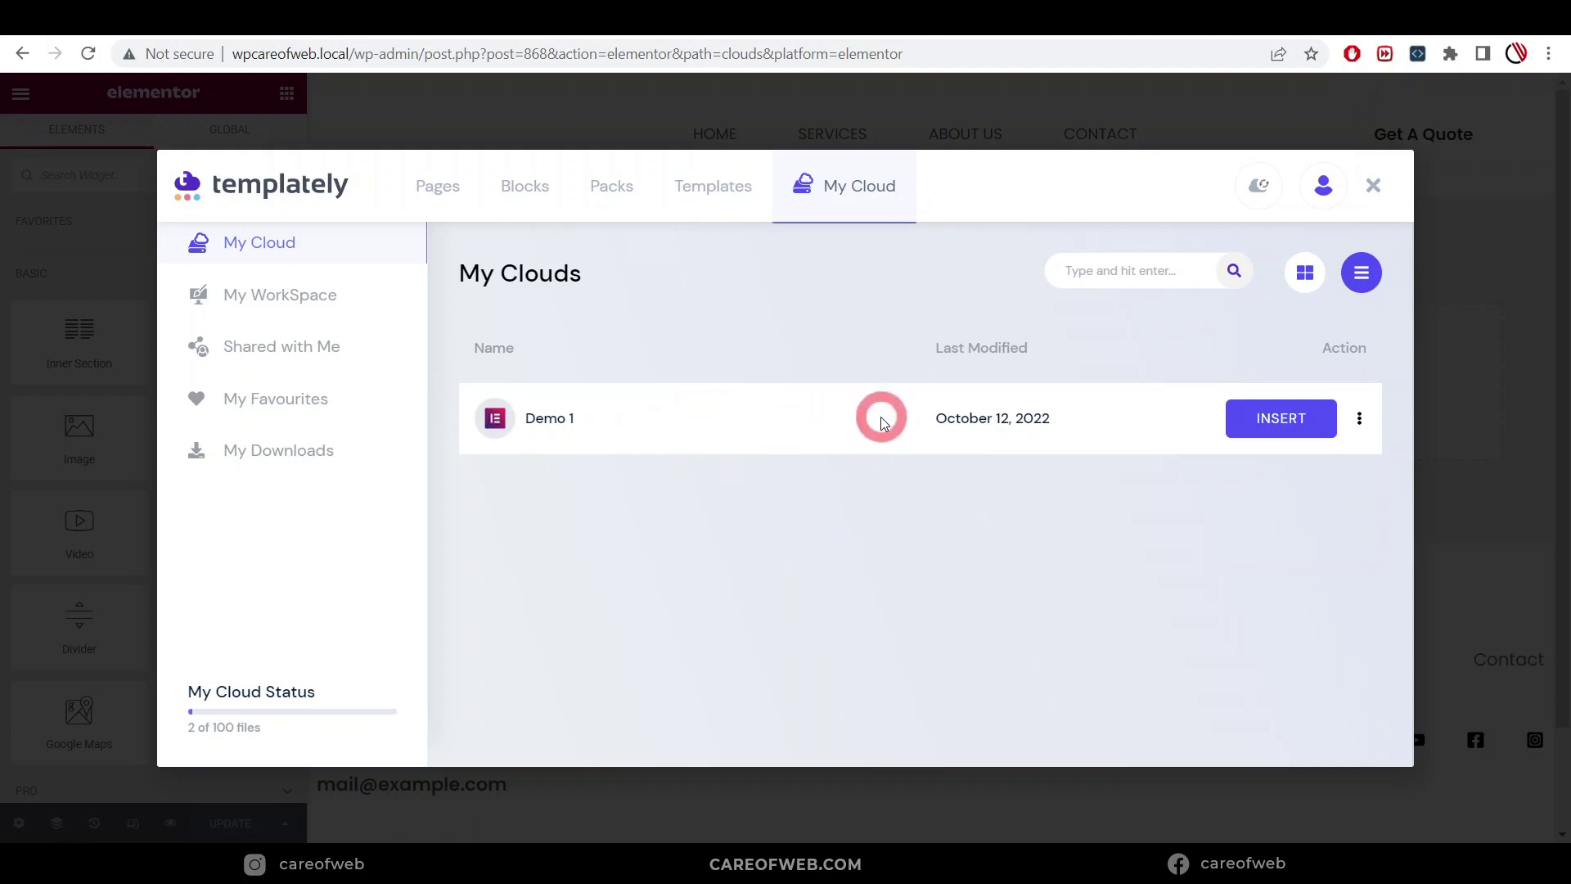
click(1292, 419)
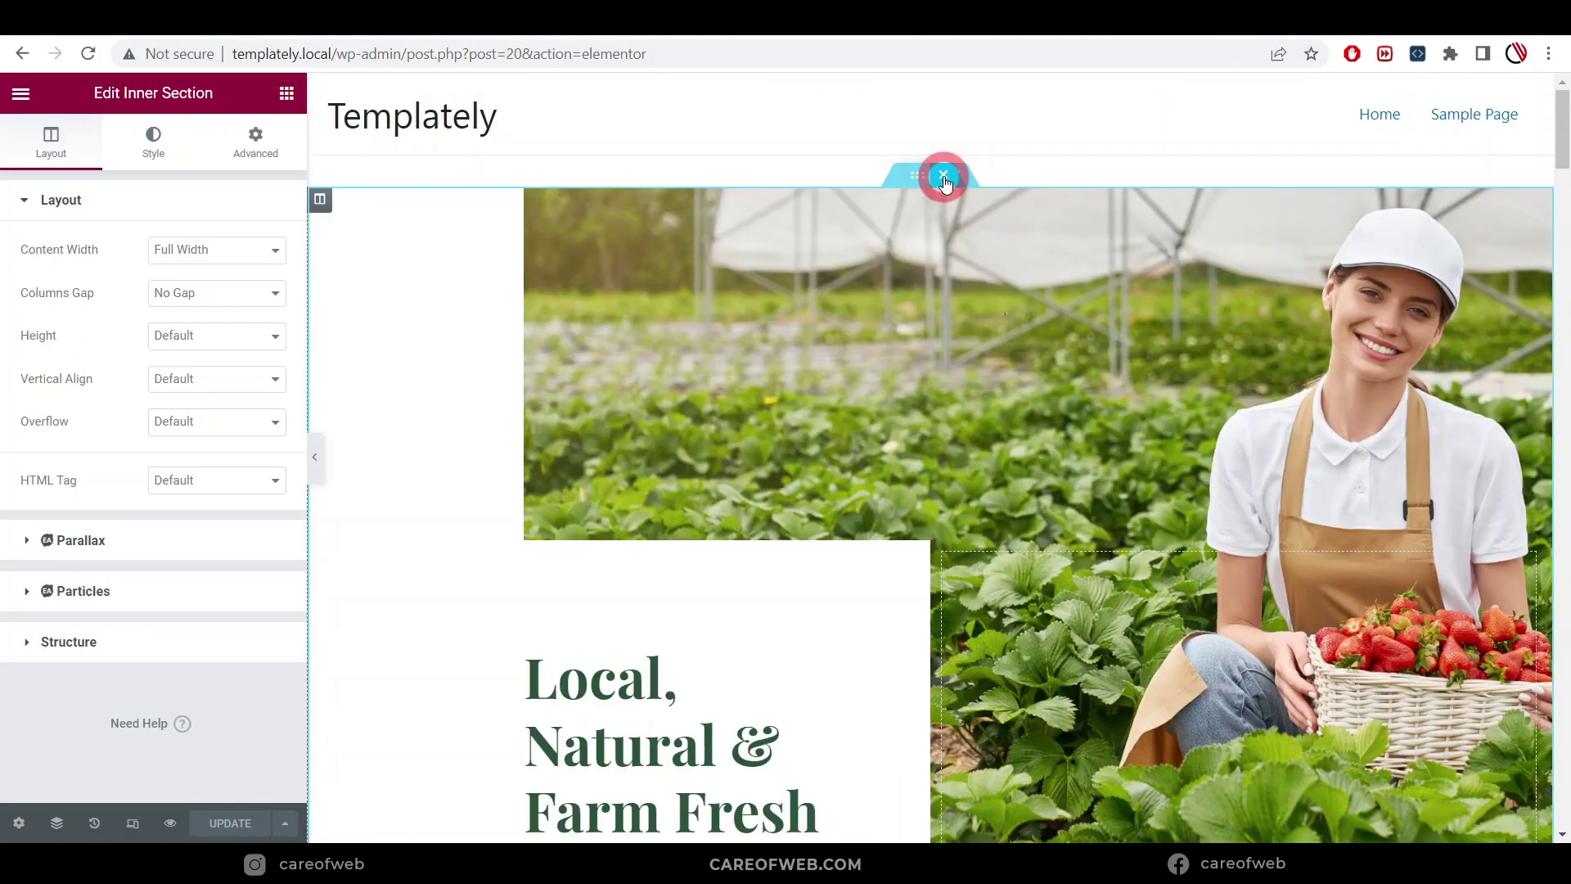
On the templately.local page, delete the top sections above Latest Farming Projects, including the farm hero and the organic products section.
click(959, 175)
click(960, 175)
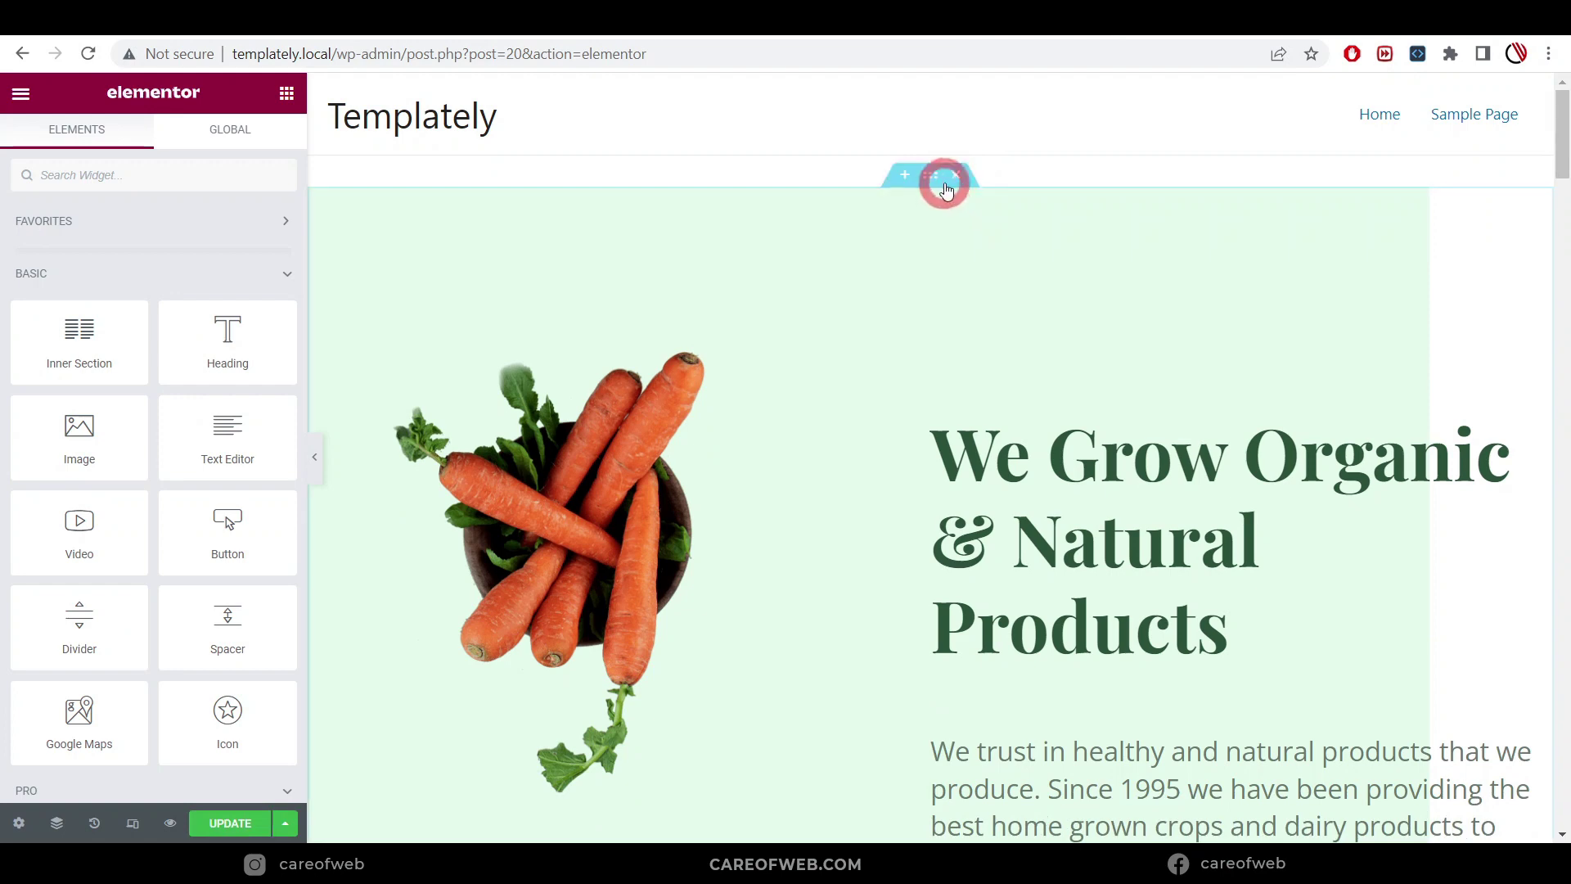
click(959, 174)
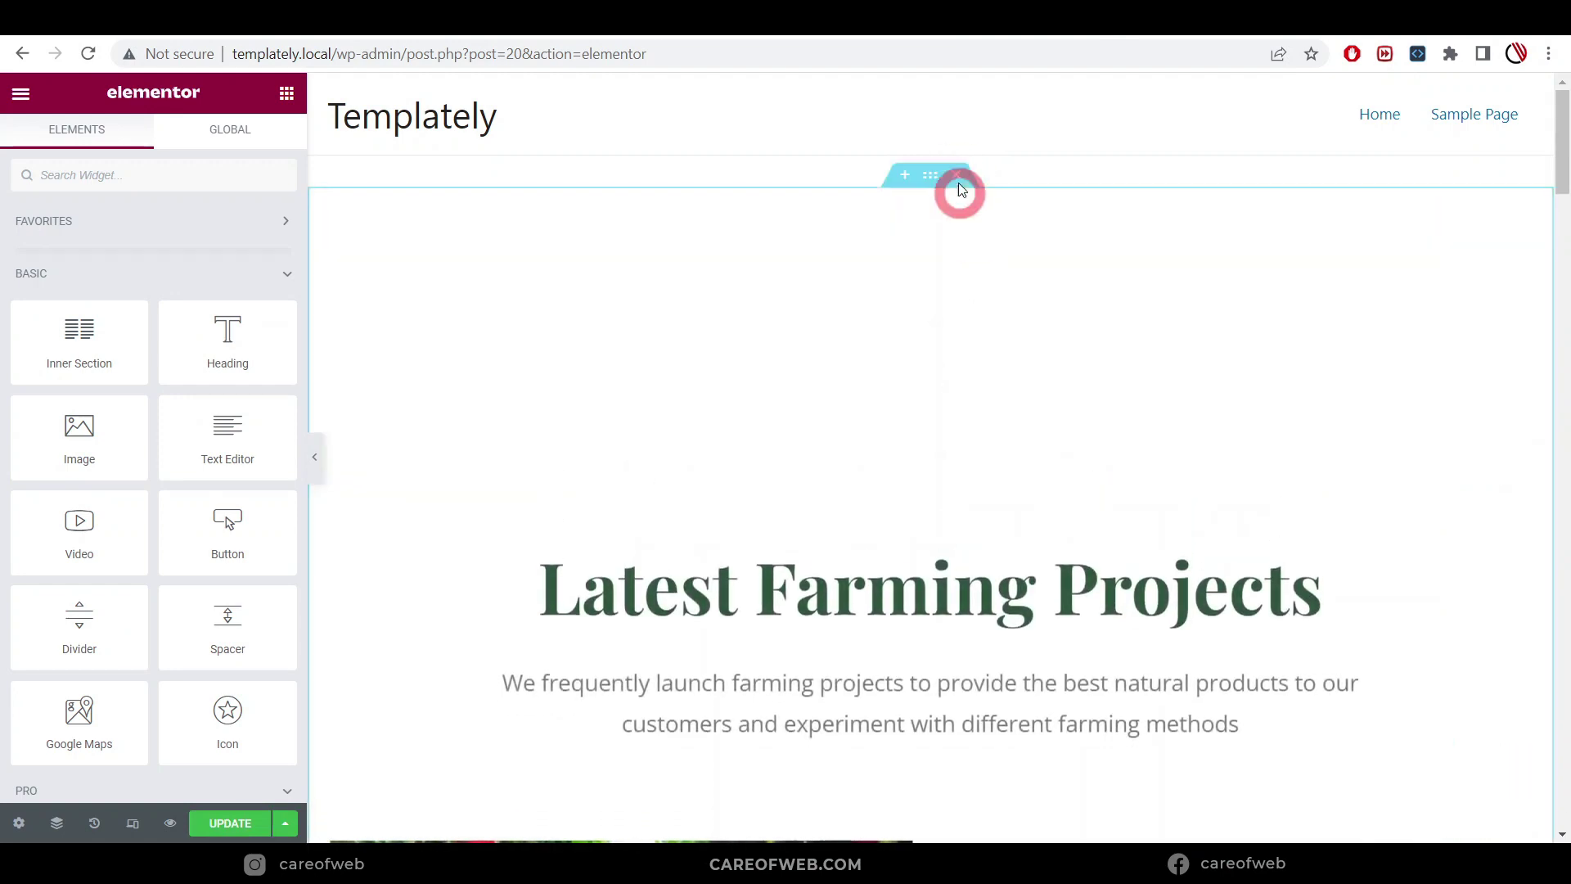
Add a new section area above Latest Farming Projects and open Templately's Blocks library from it.
click(904, 177)
click(984, 267)
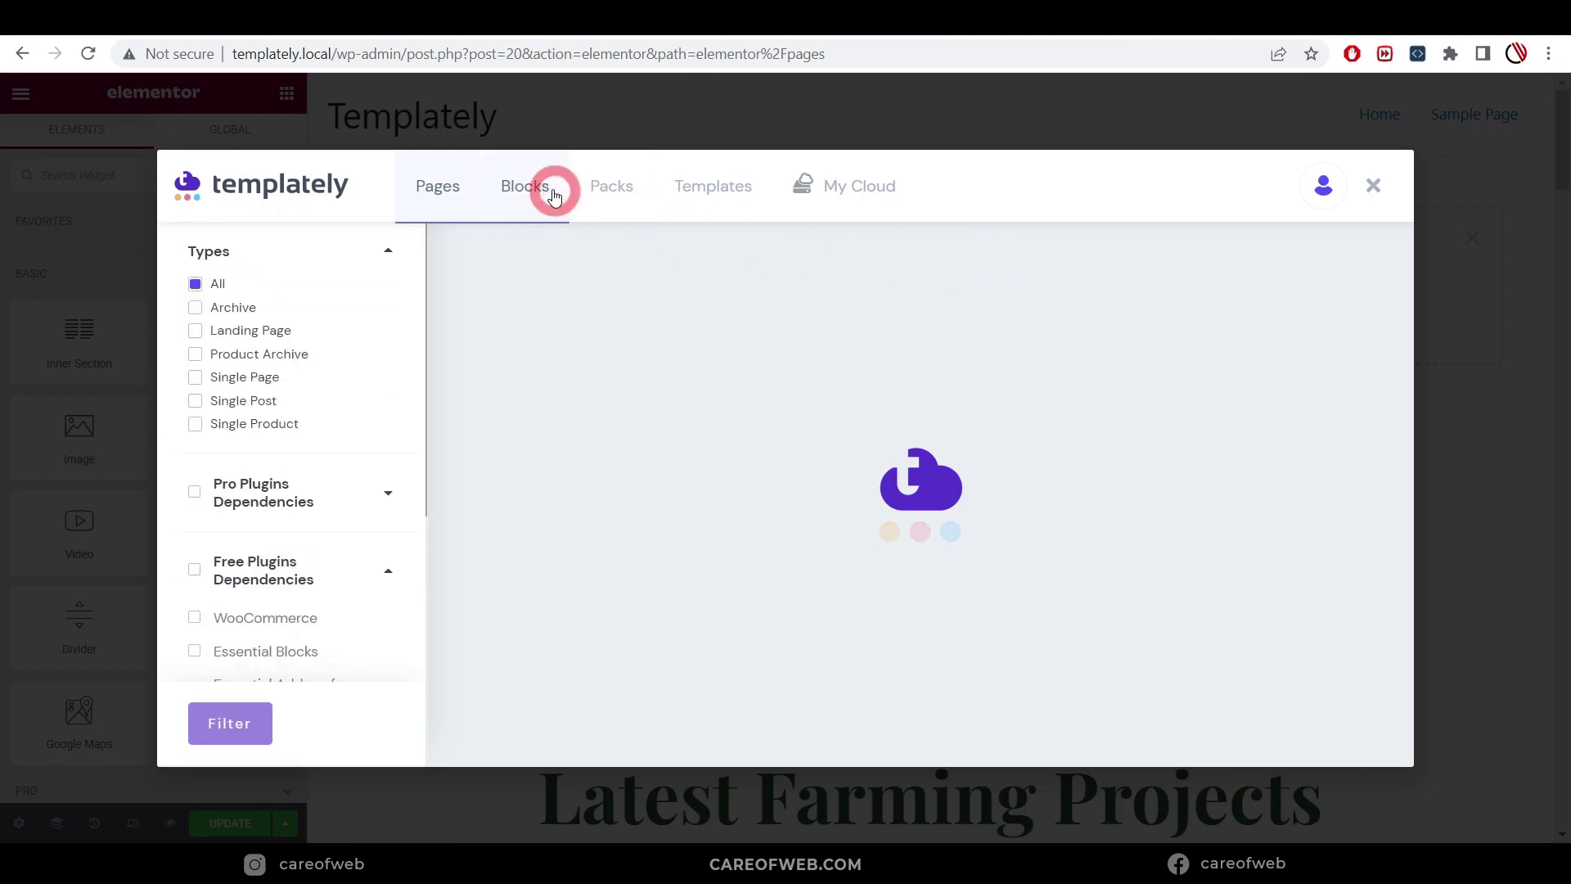
click(547, 189)
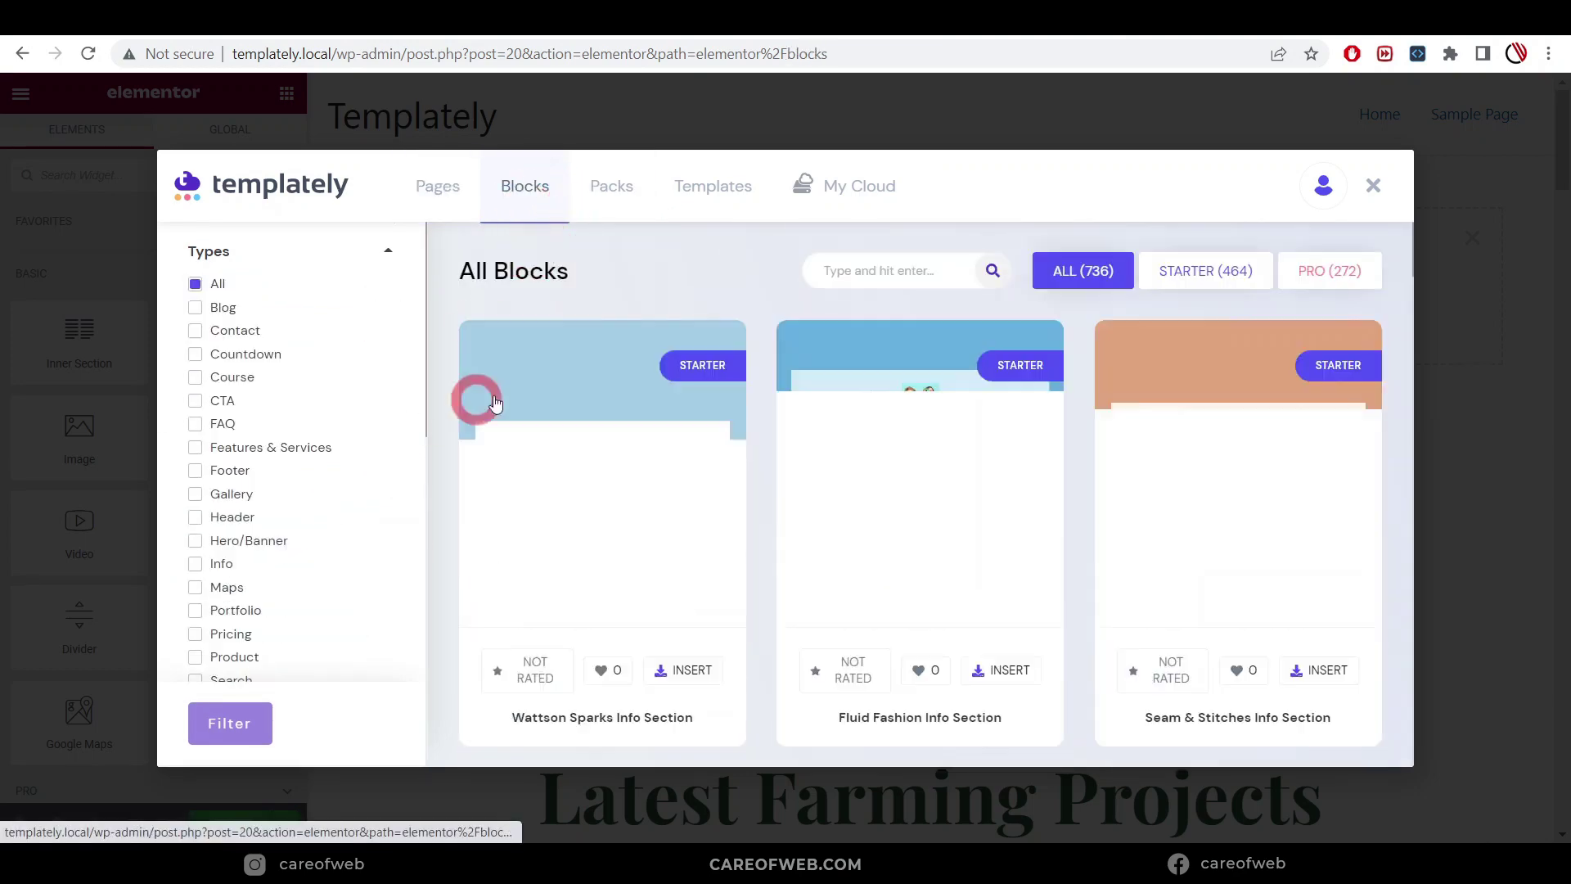
Filter the blocks to Starter ones and exclude those with Pro Plugins Dependencies.
click(1220, 270)
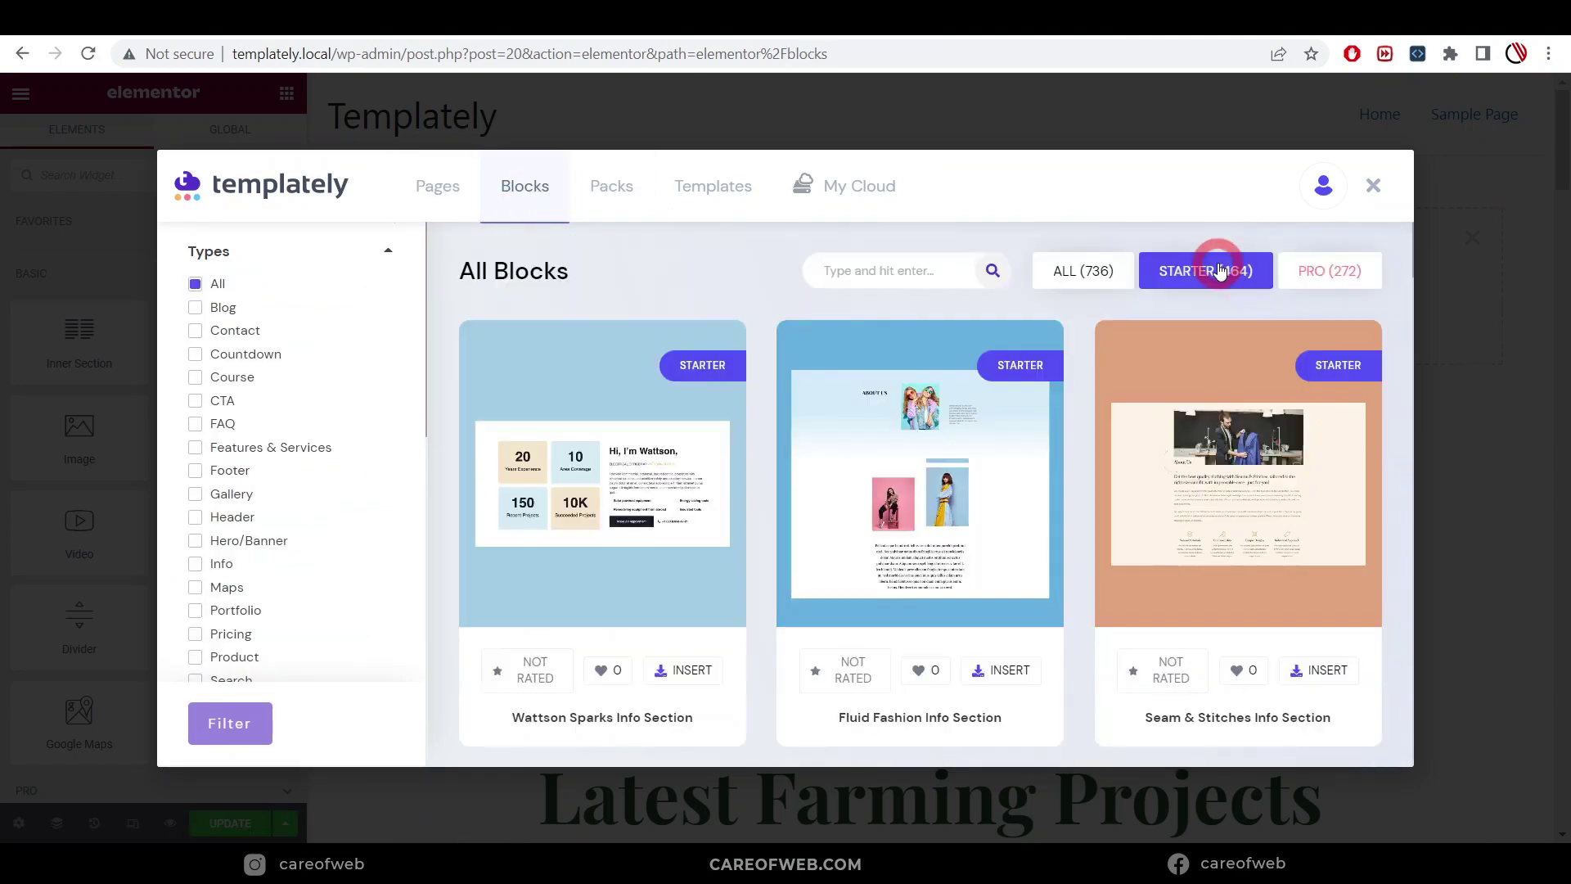
scroll(188, 597, down, 15)
scroll(221, 474, up, 5)
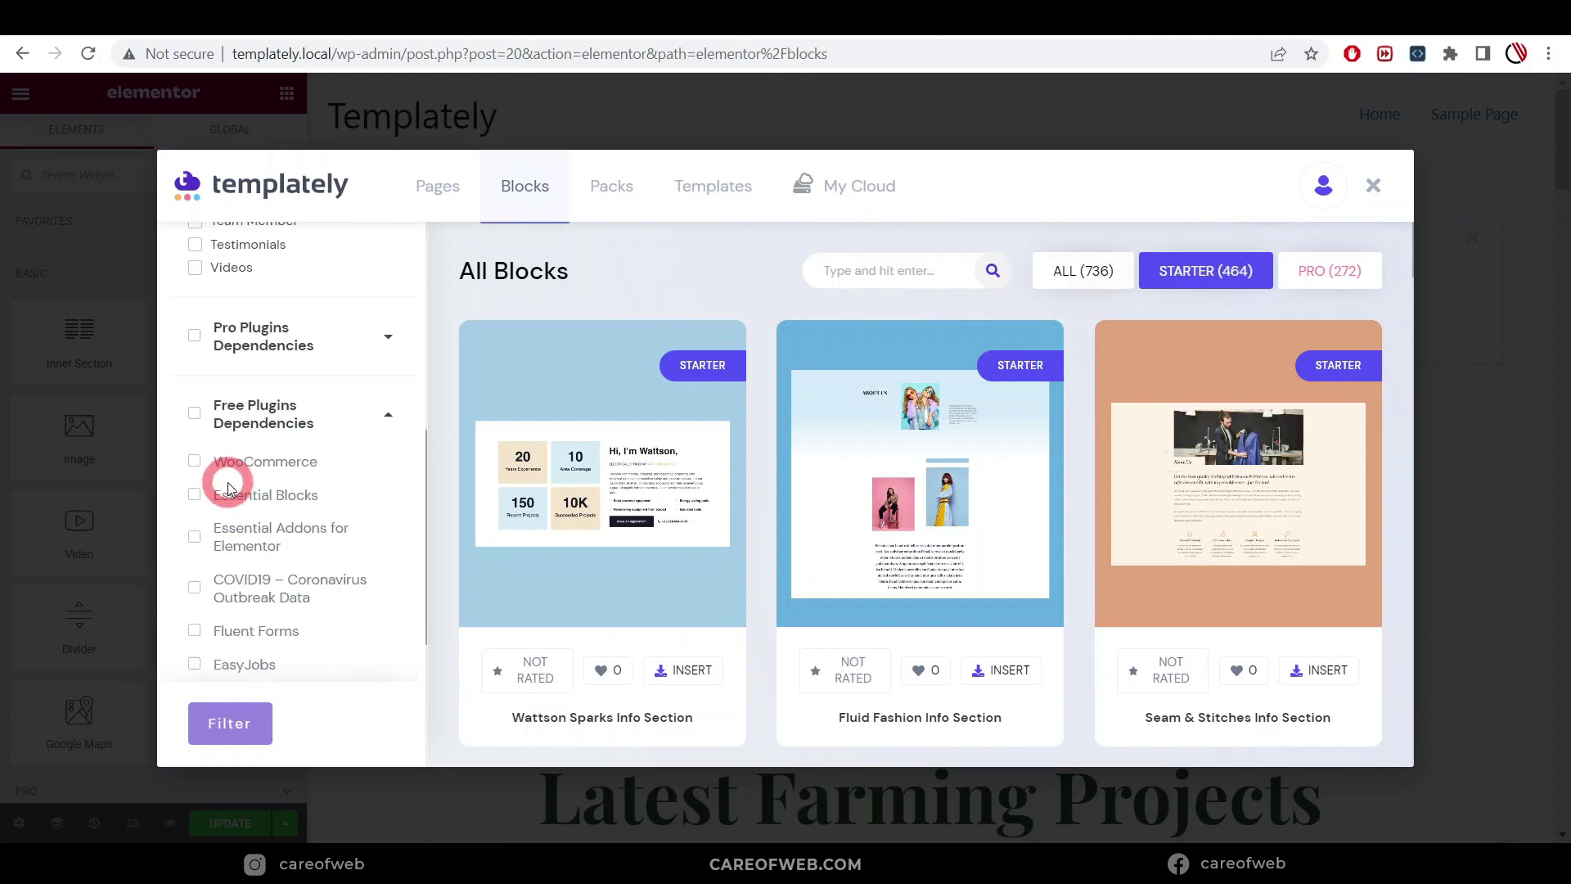
click(194, 335)
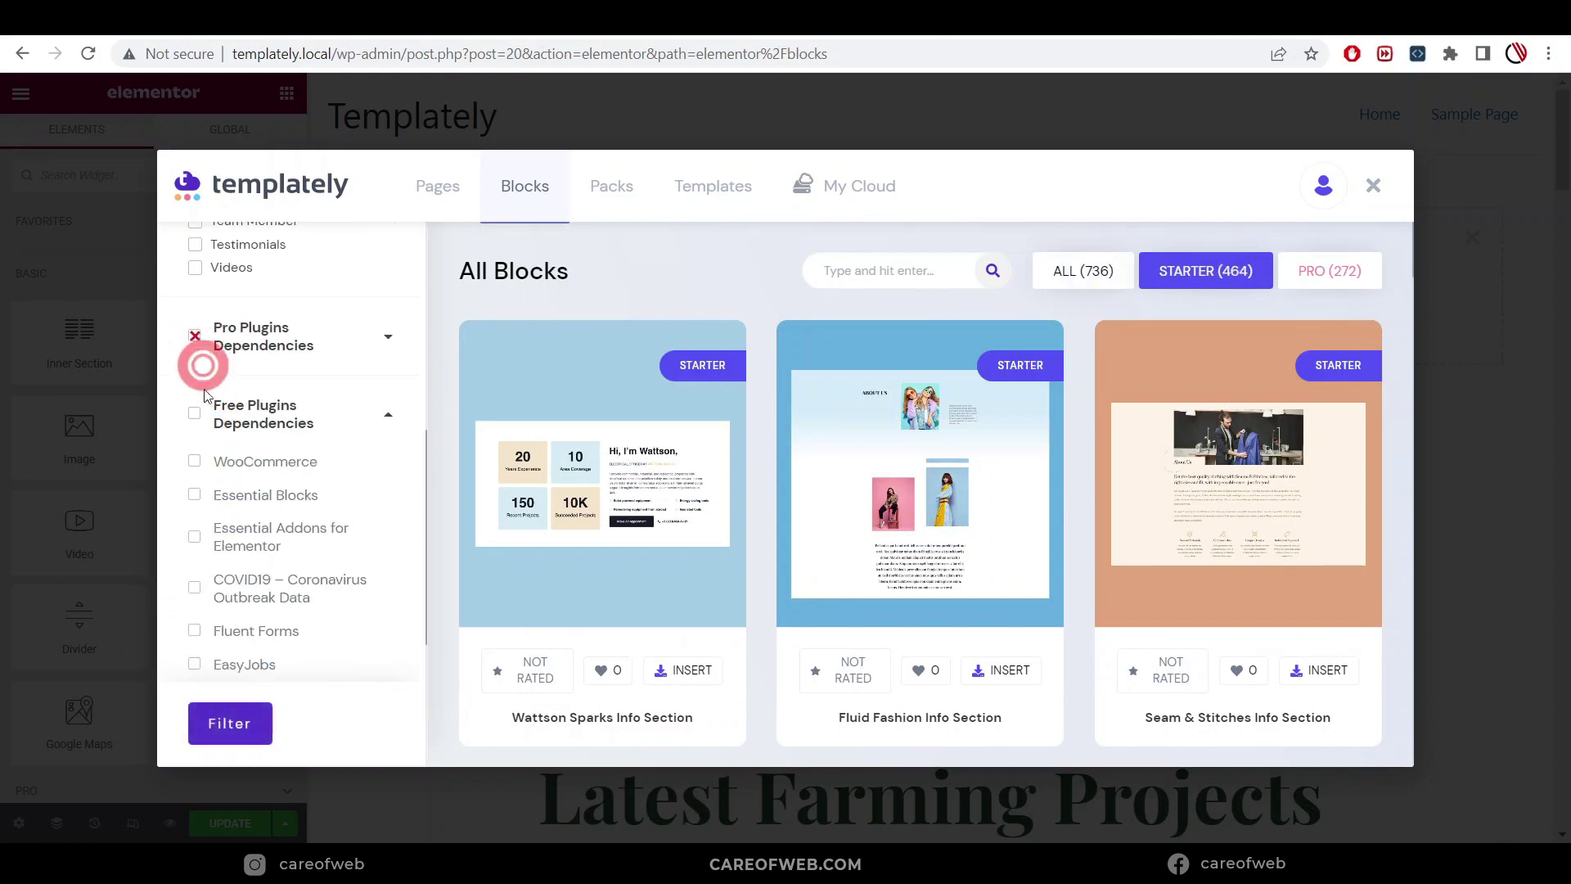
click(220, 726)
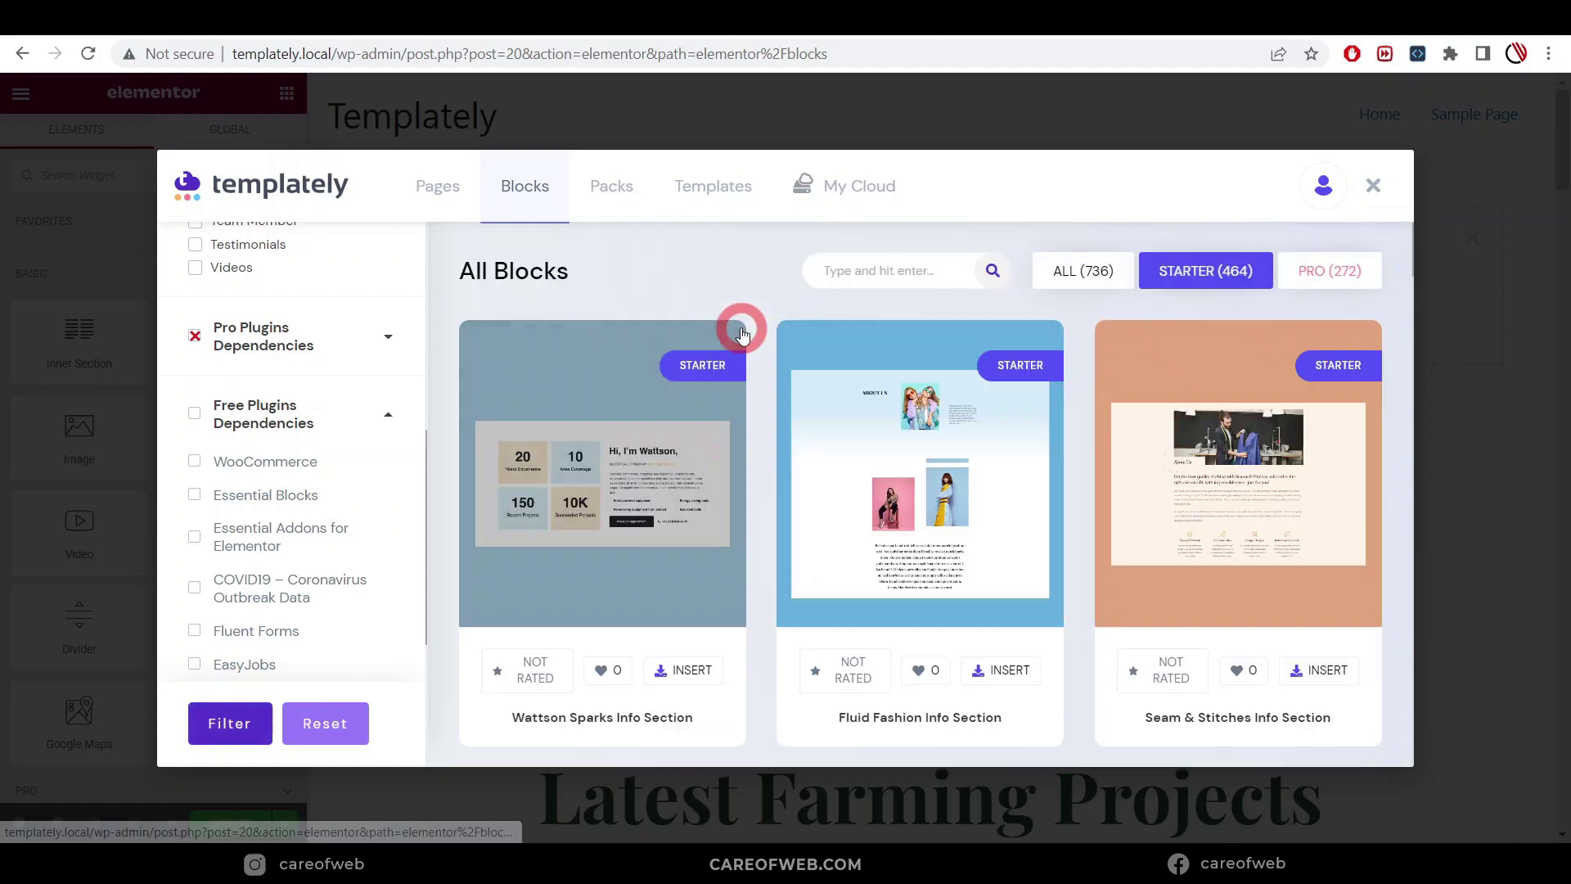
Preview the SaaSByte Testimonial Section block and insert it above Latest Farming Projects.
scroll(643, 470, down, 10)
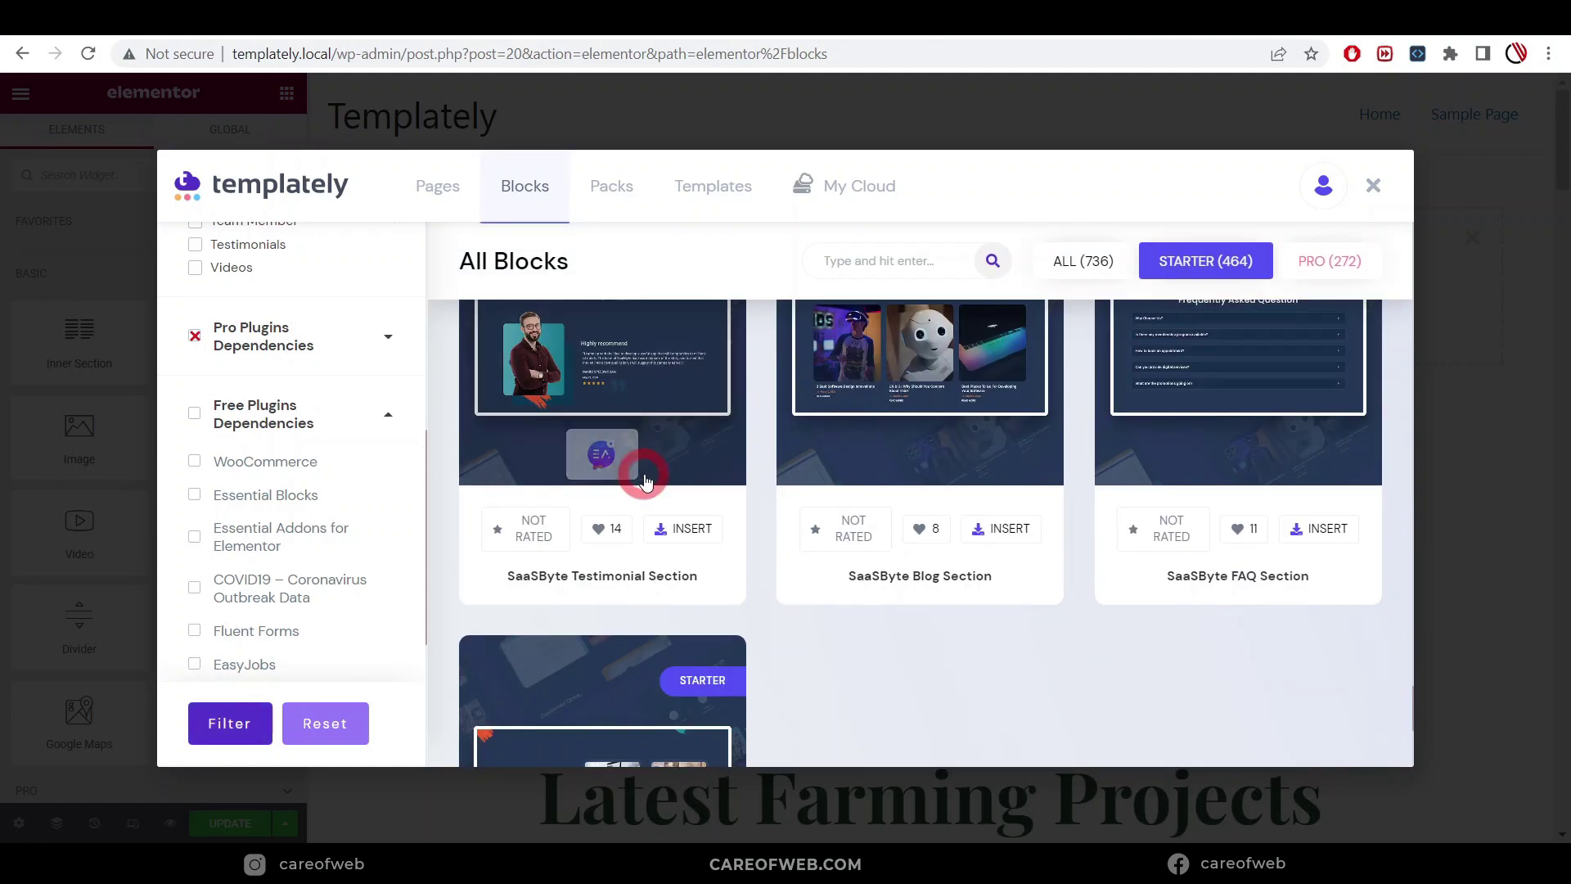
scroll(651, 481, up, 2)
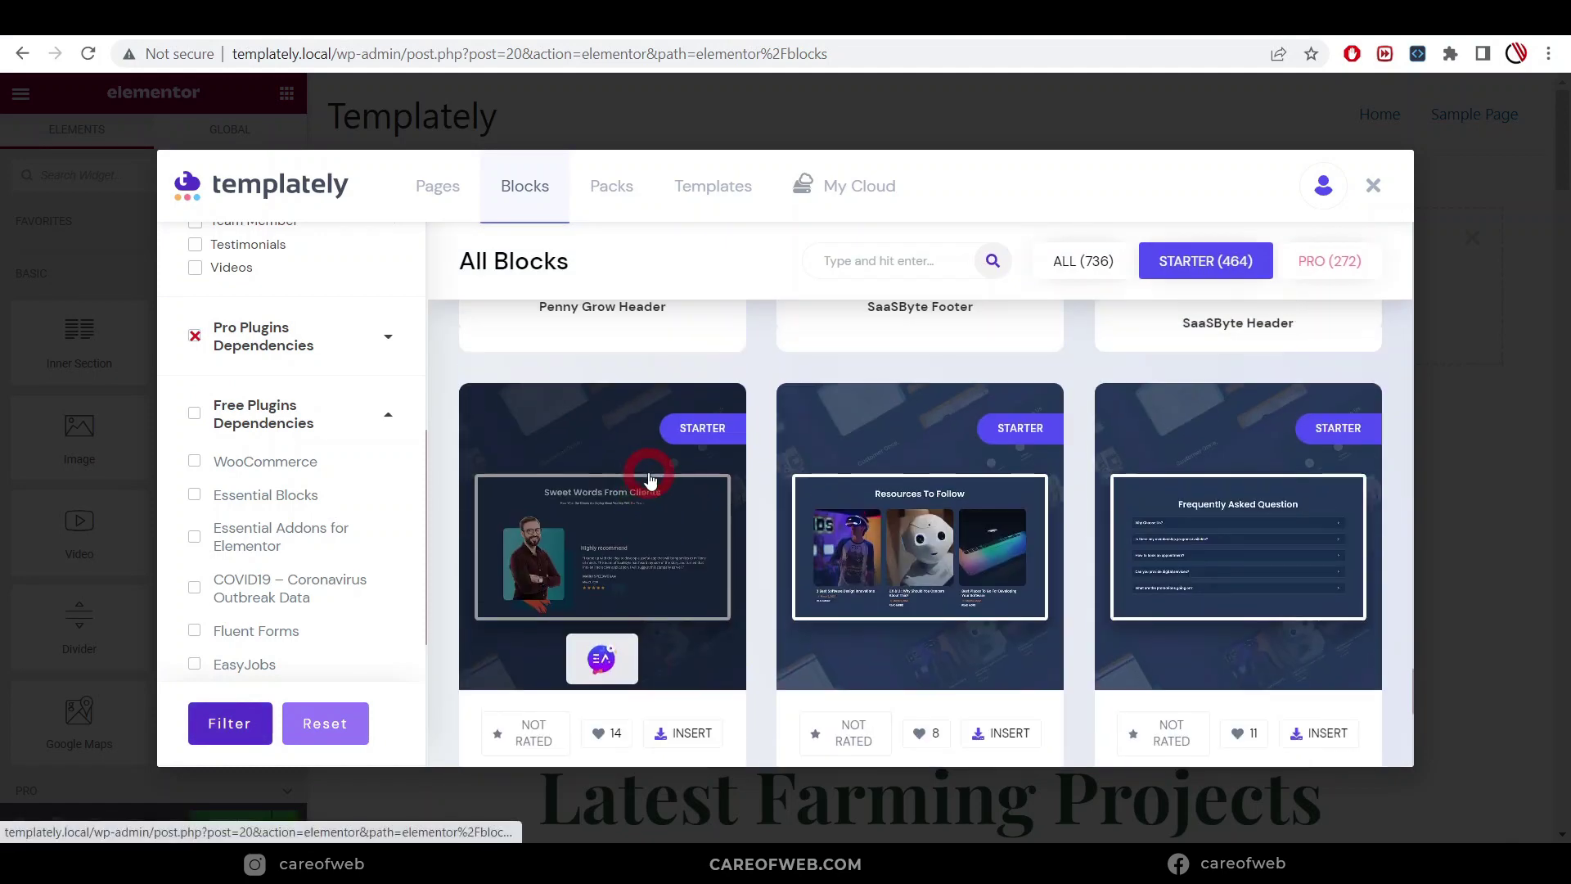
click(575, 546)
scroll(749, 492, down, 2)
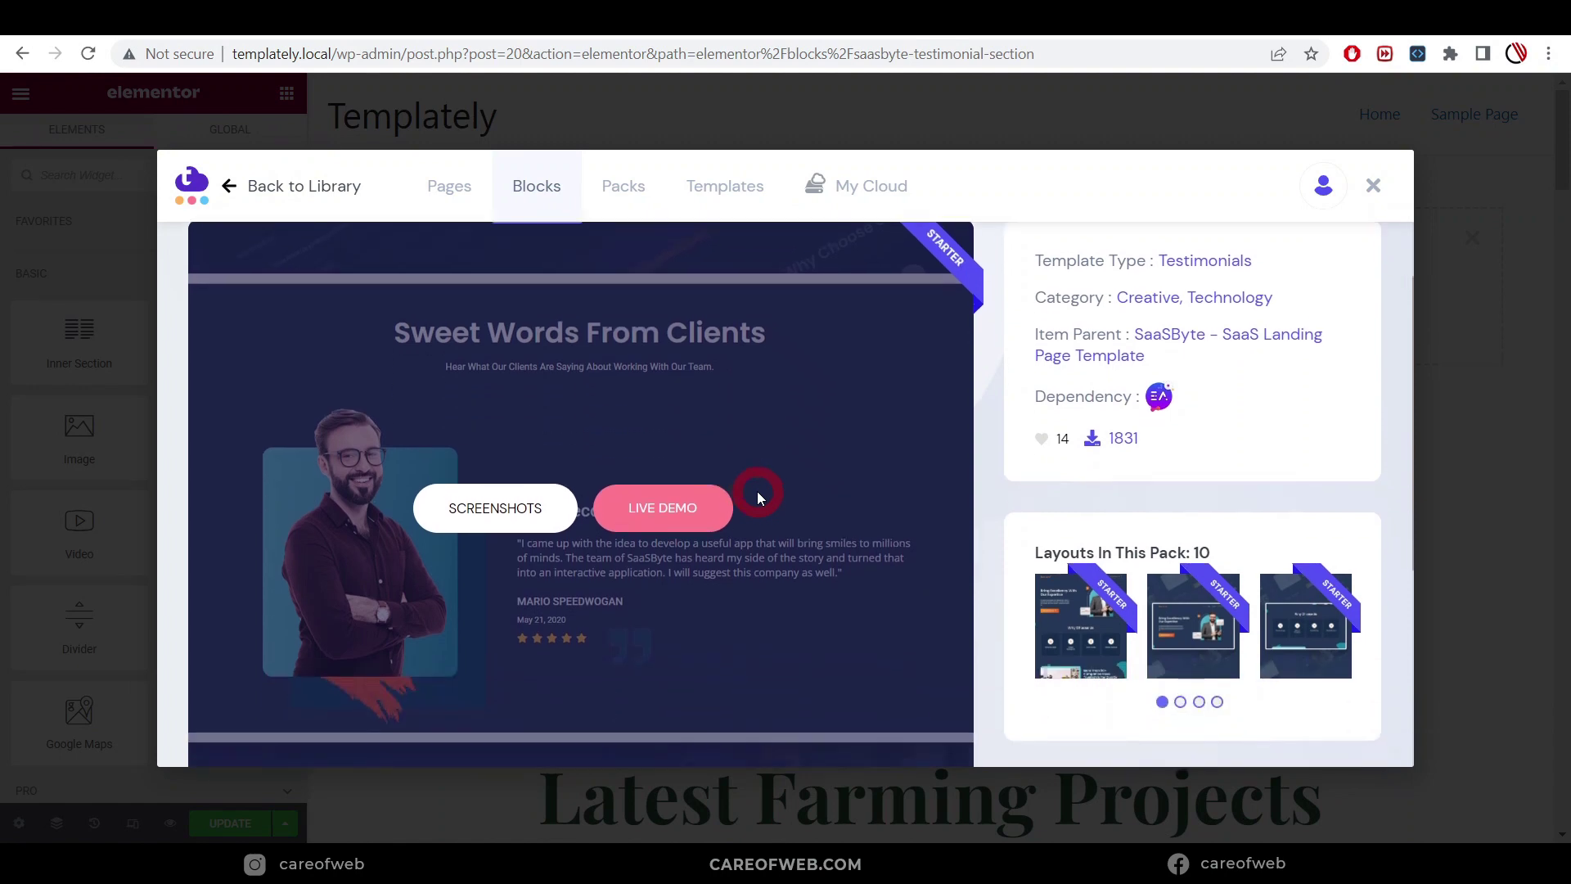
scroll(1260, 352, up, 2)
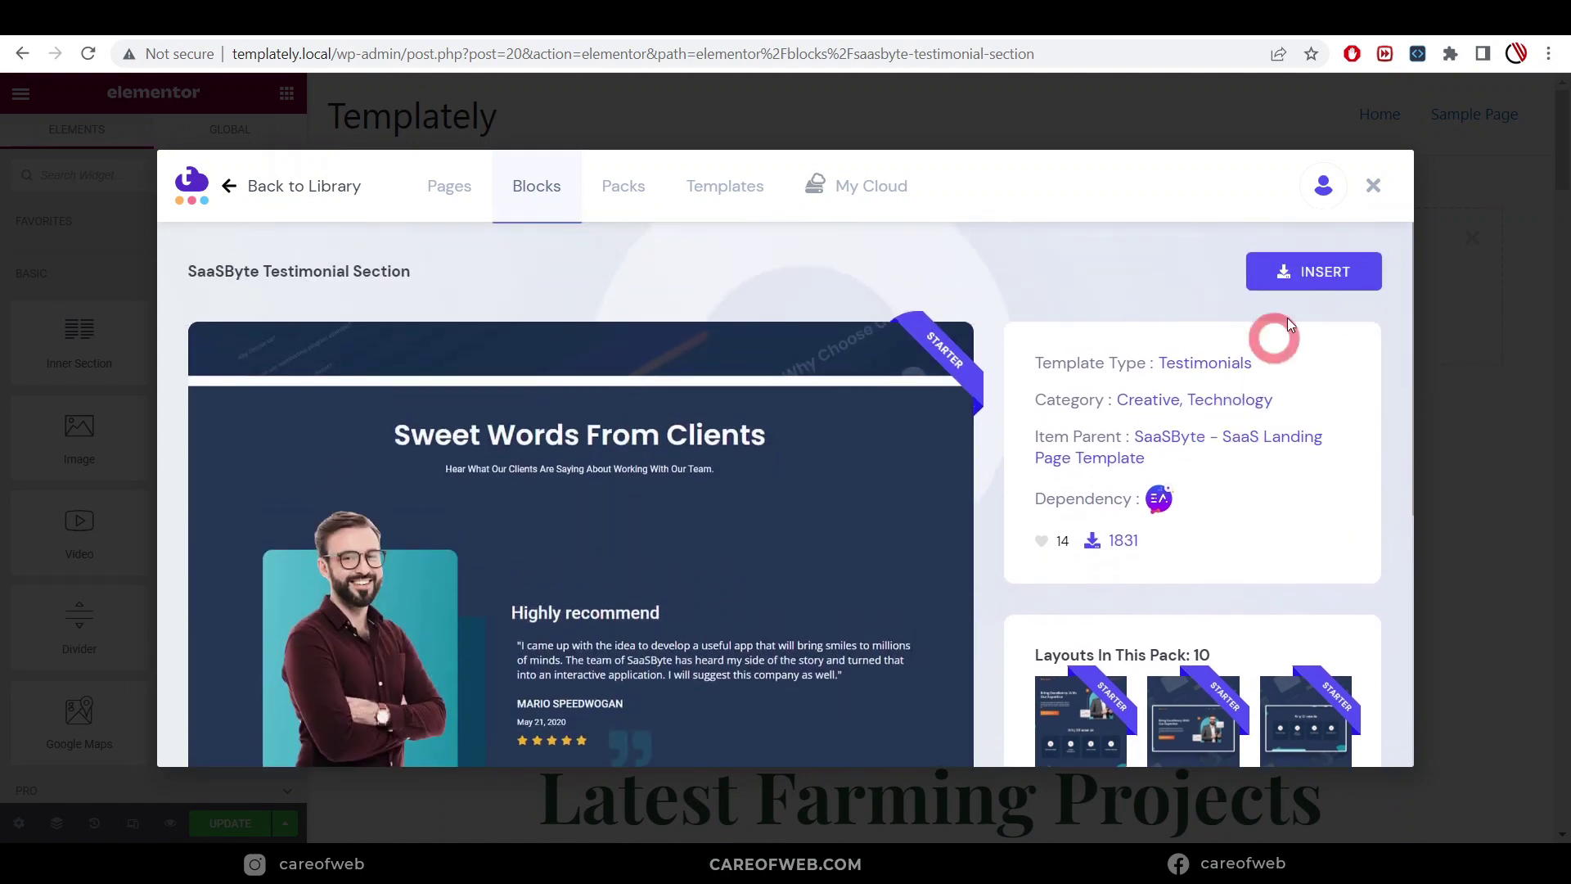
click(1303, 274)
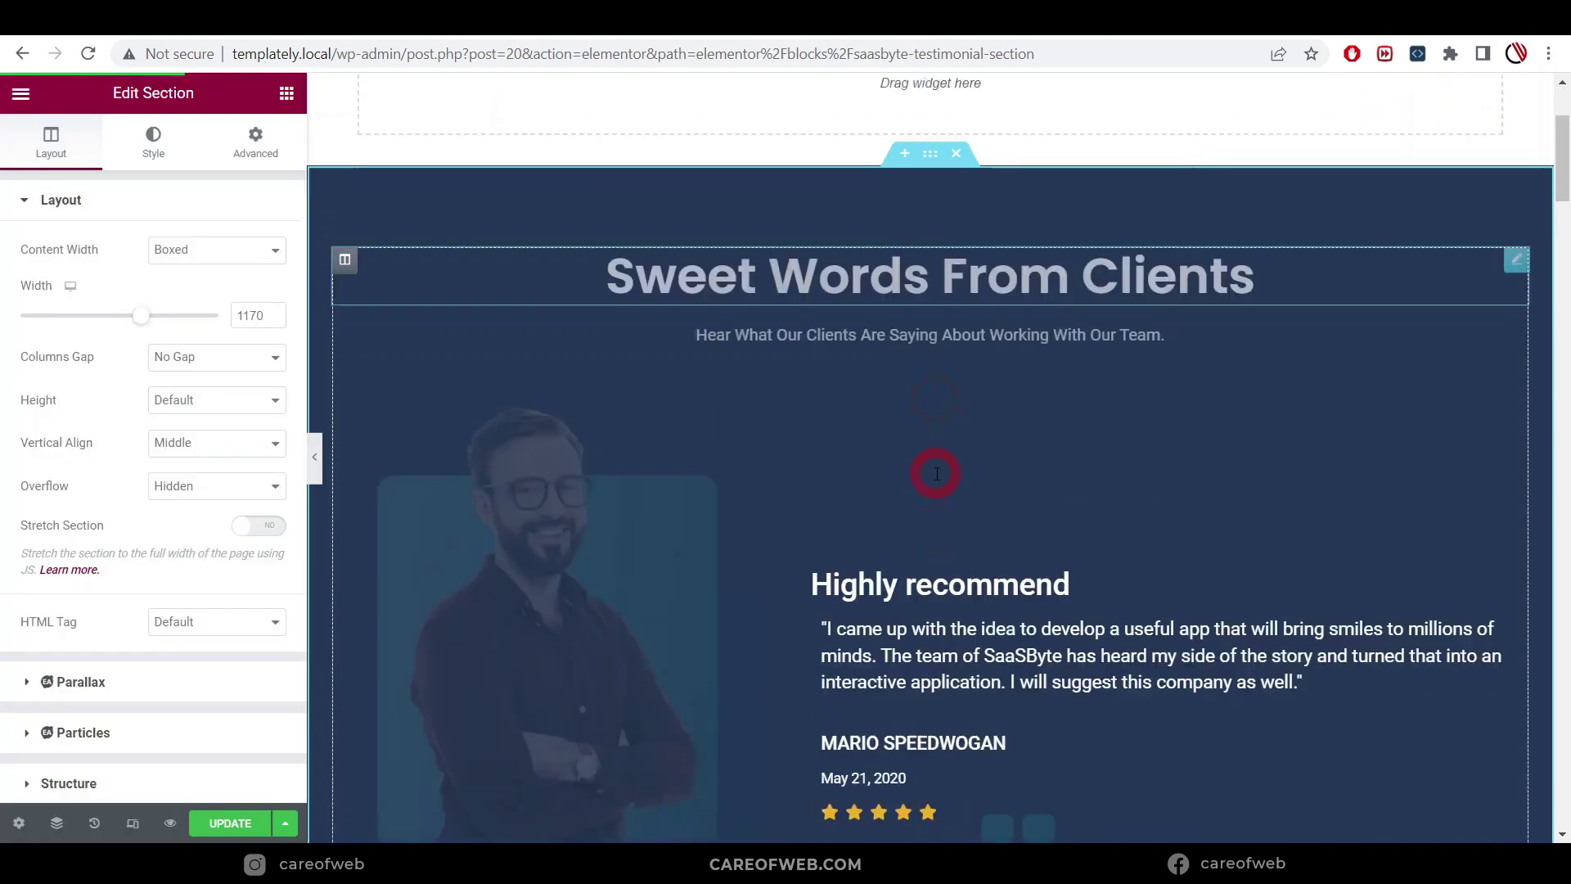
Examine the inserted testimonial section from heading to rating, both at full width and alongside the editing controls.
scroll(600, 529, down, 2)
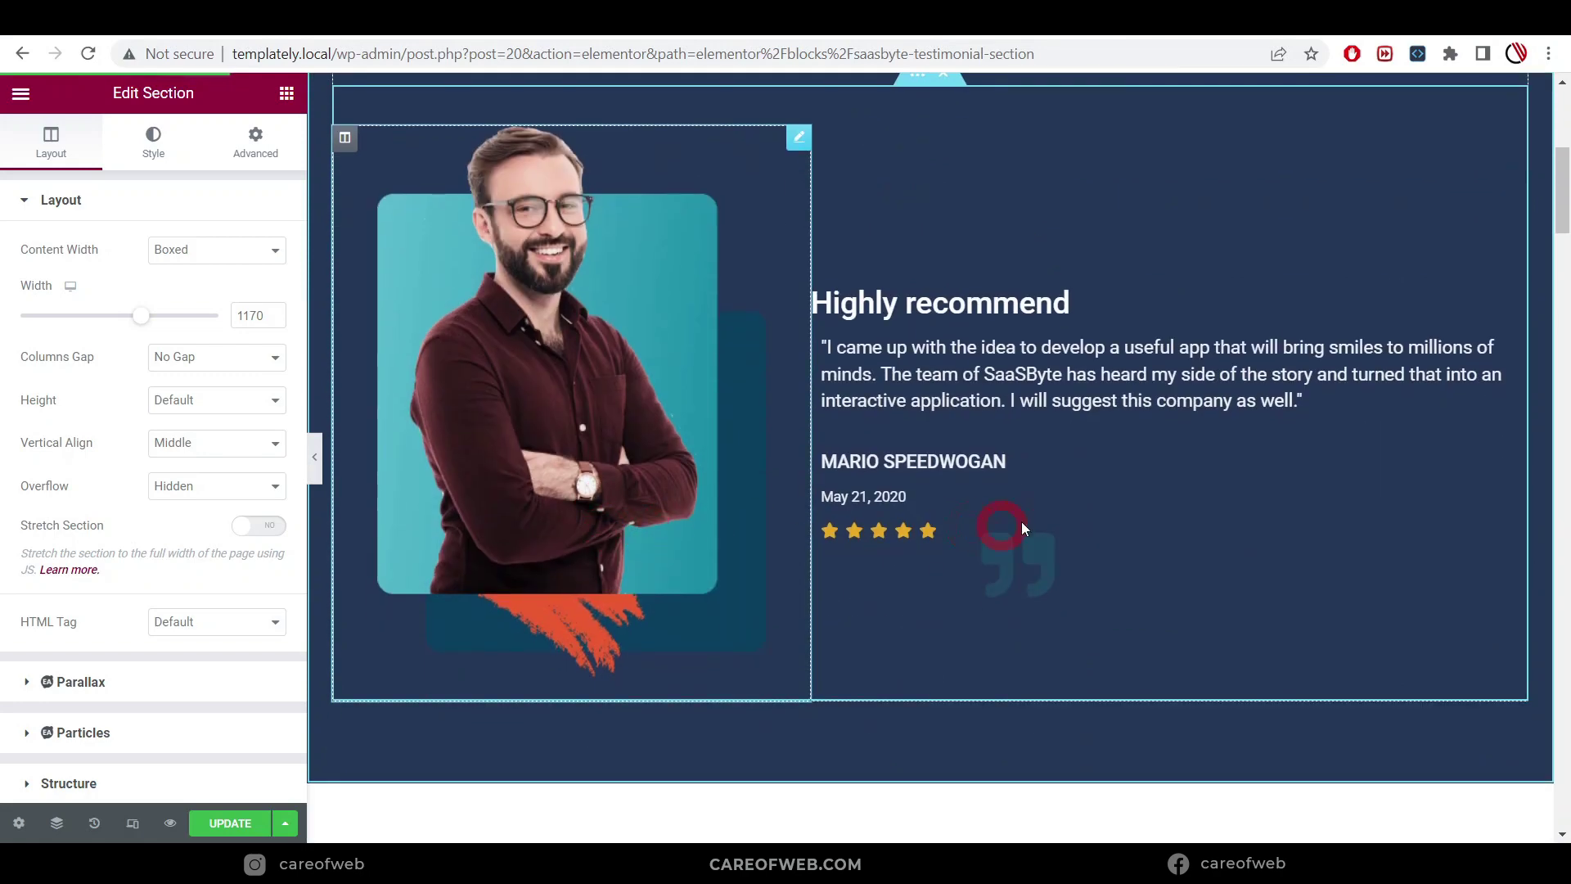
scroll(1077, 529, up, 2)
click(320, 460)
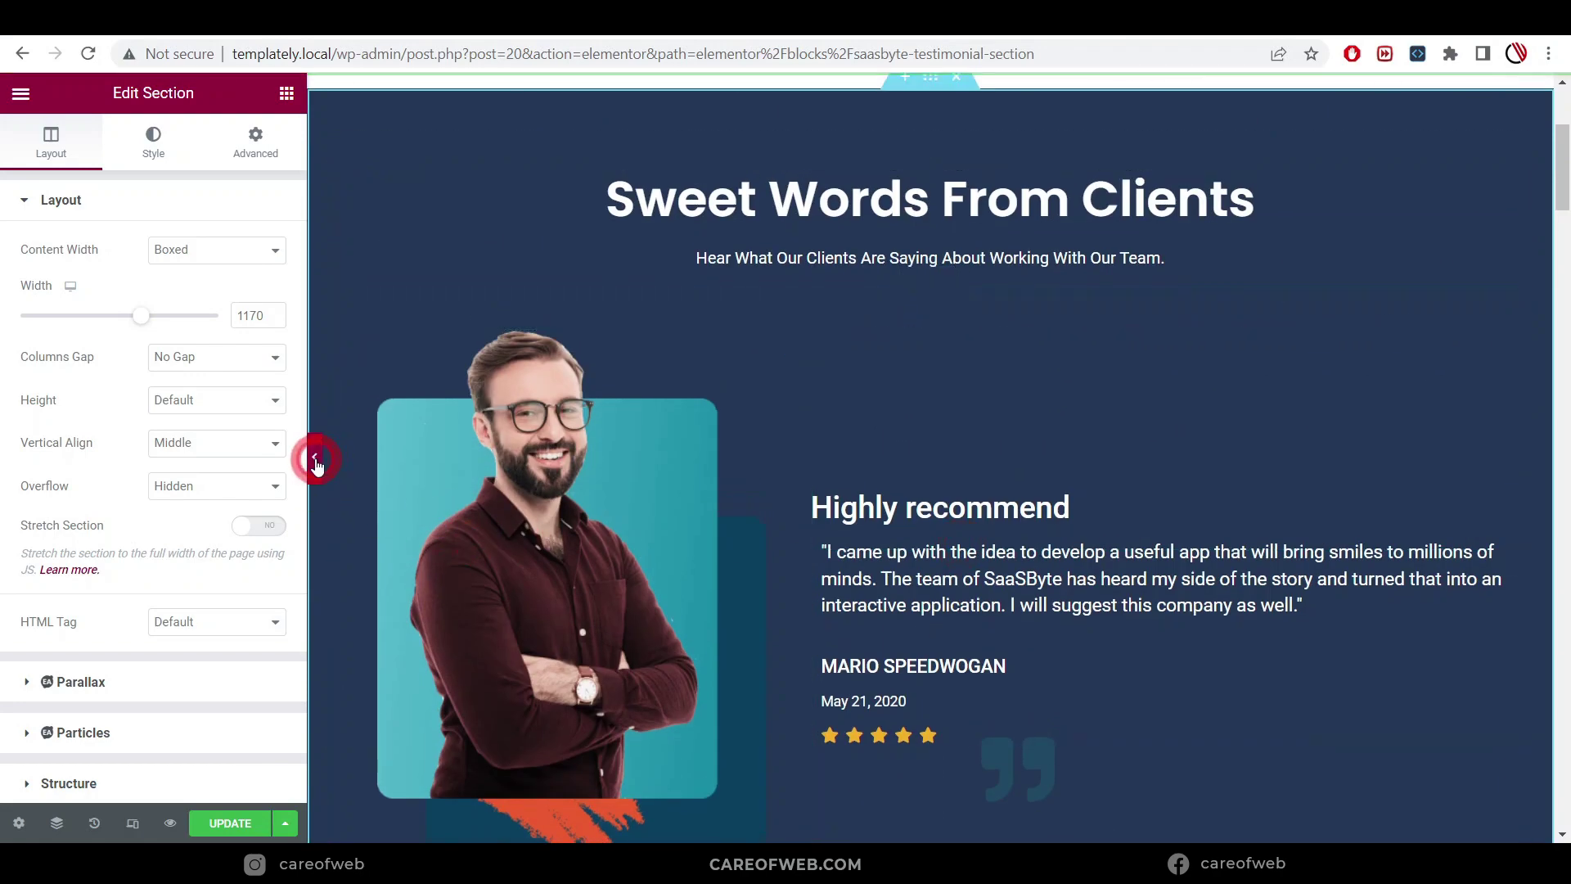
scroll(985, 468, down, 3)
scroll(985, 470, down, 1)
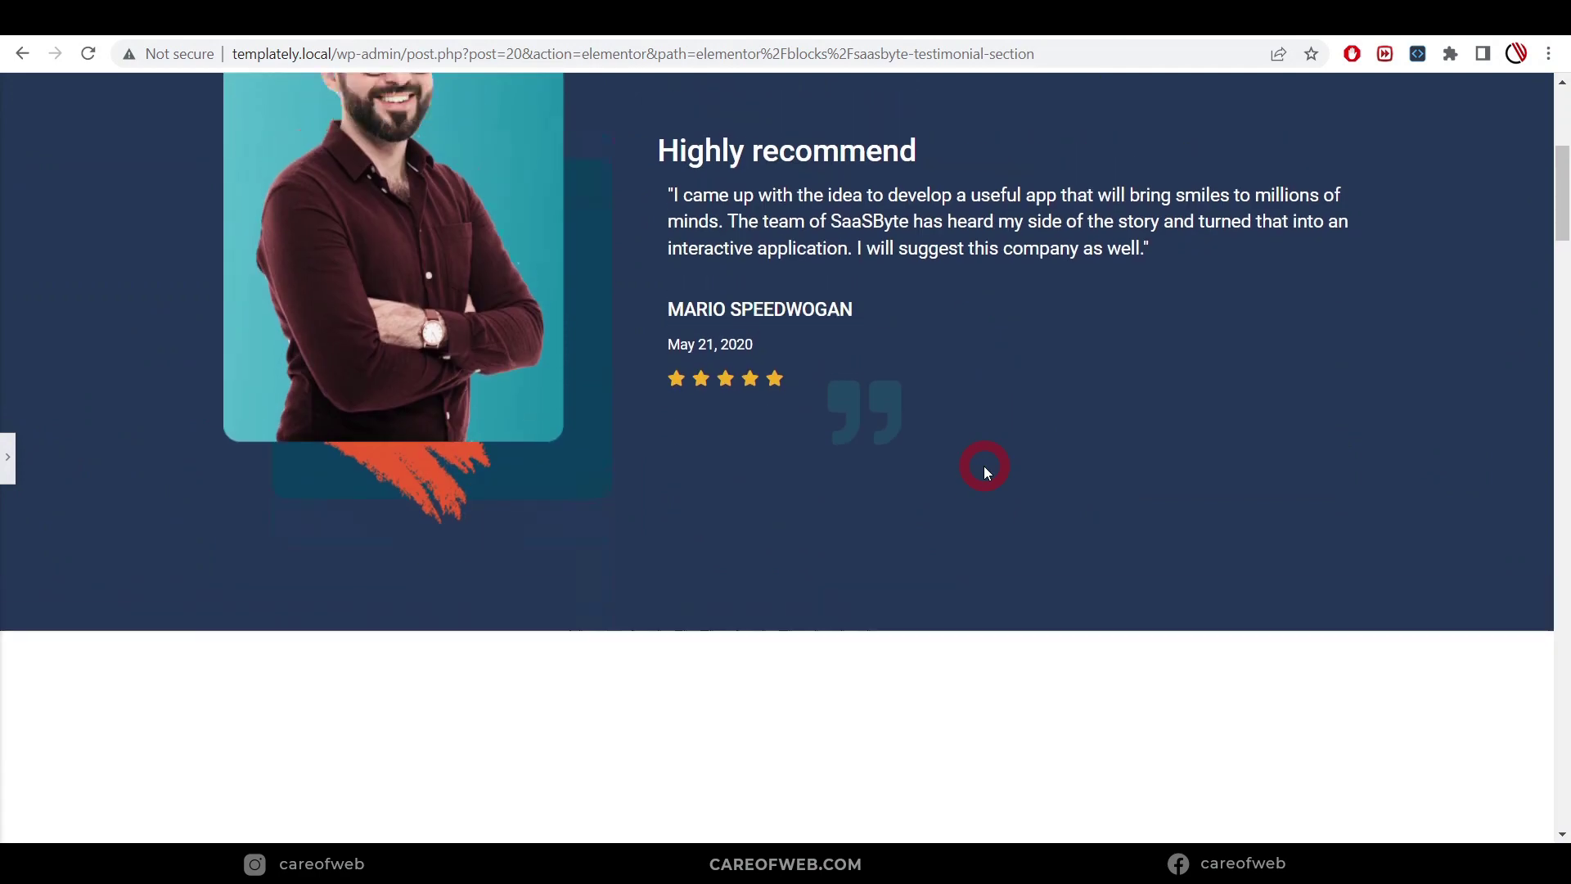
scroll(986, 470, up, 4)
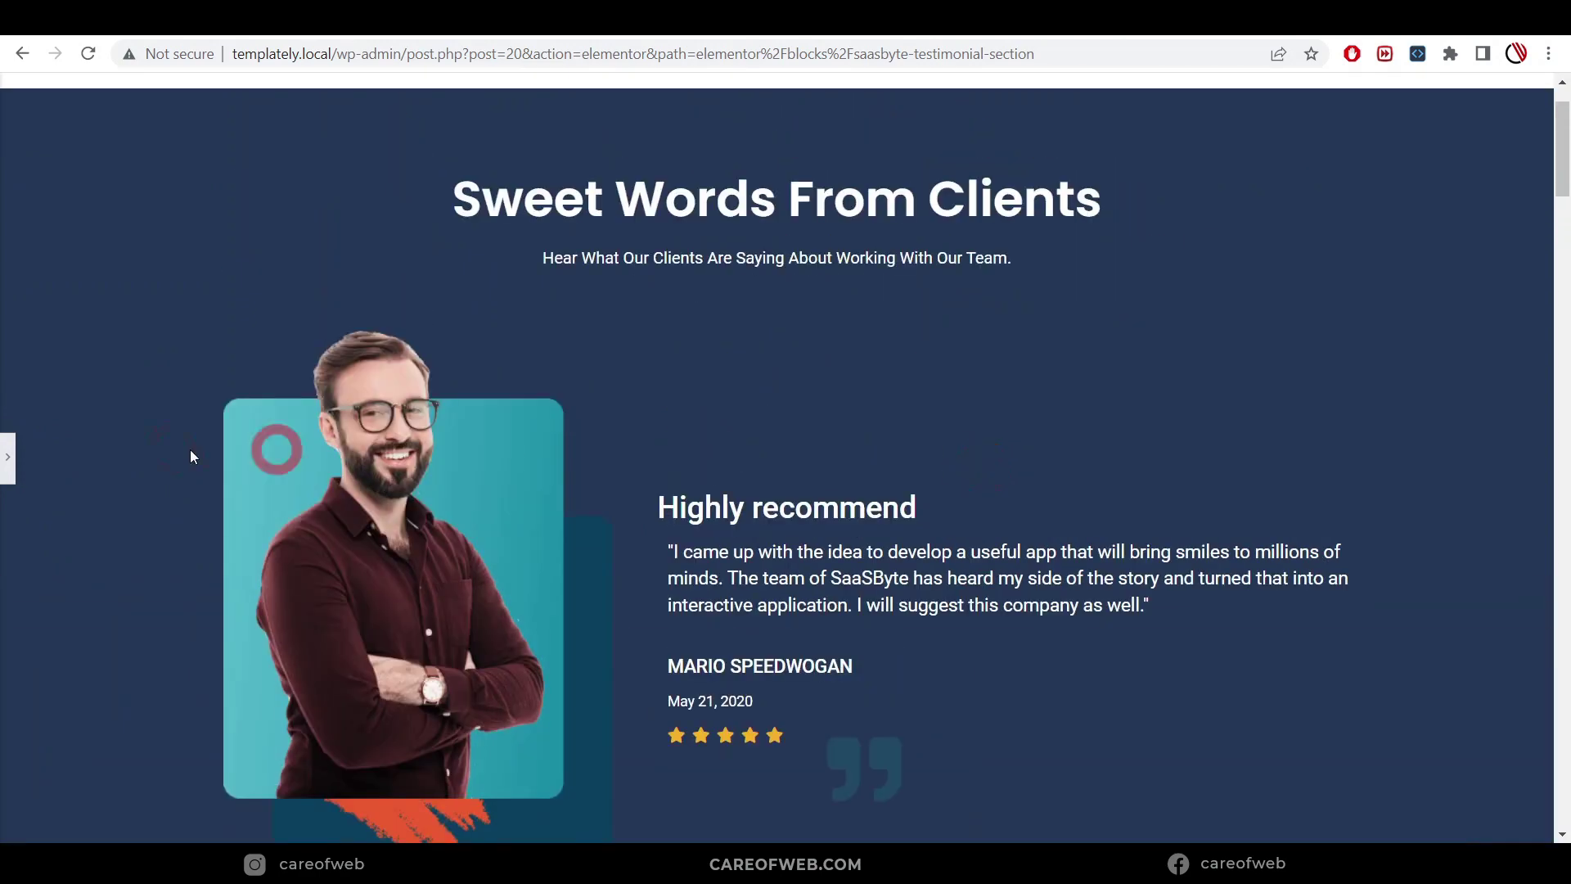
click(10, 460)
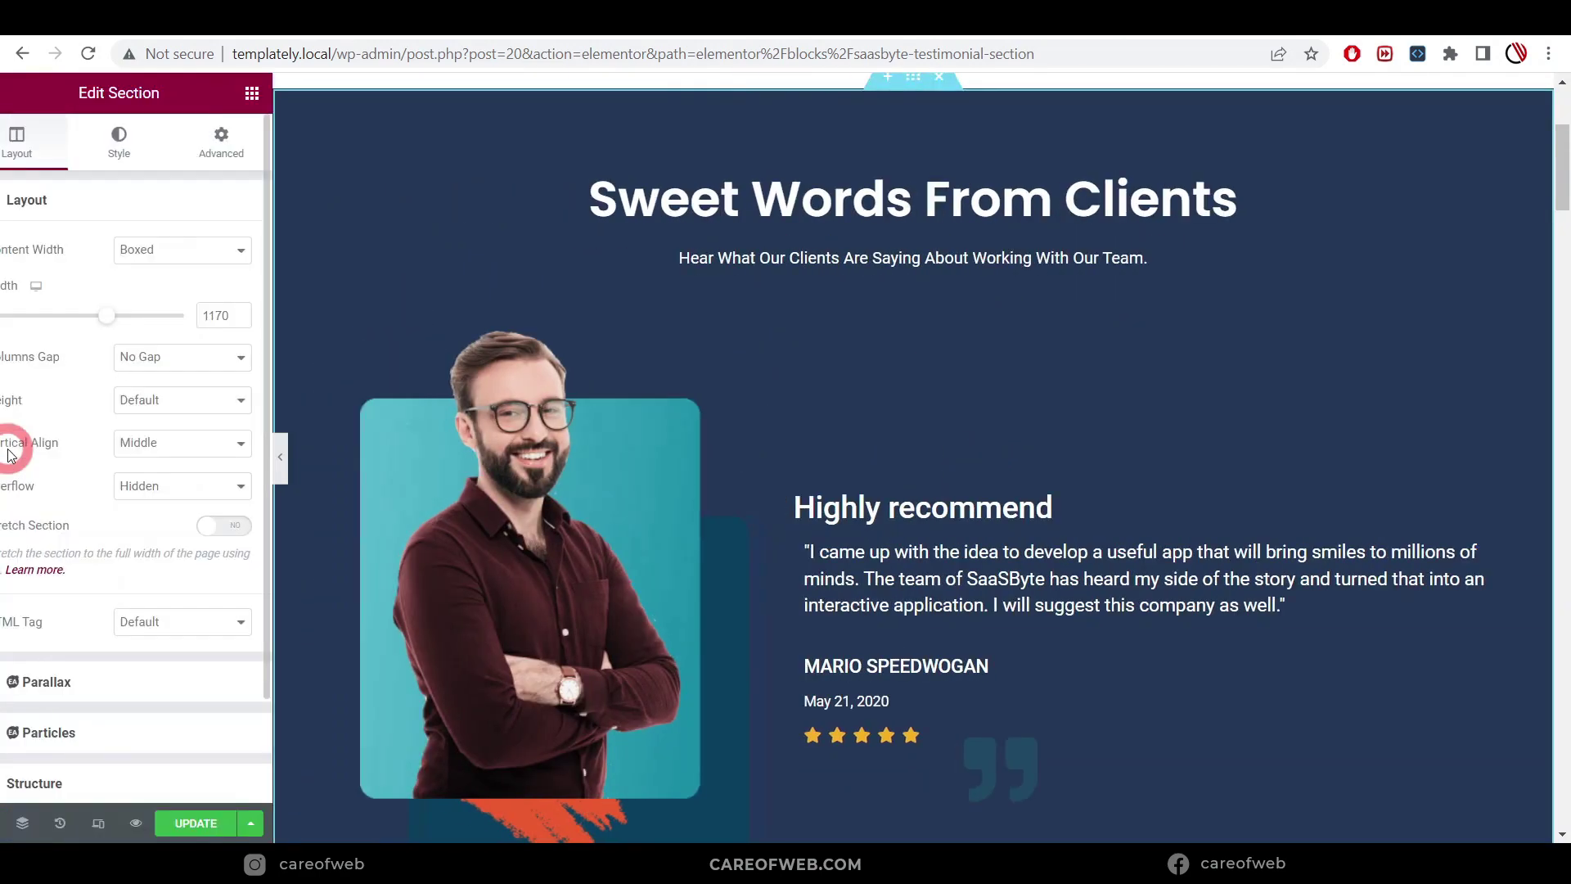
scroll(1175, 442, down, 3)
scroll(1094, 348, up, 2)
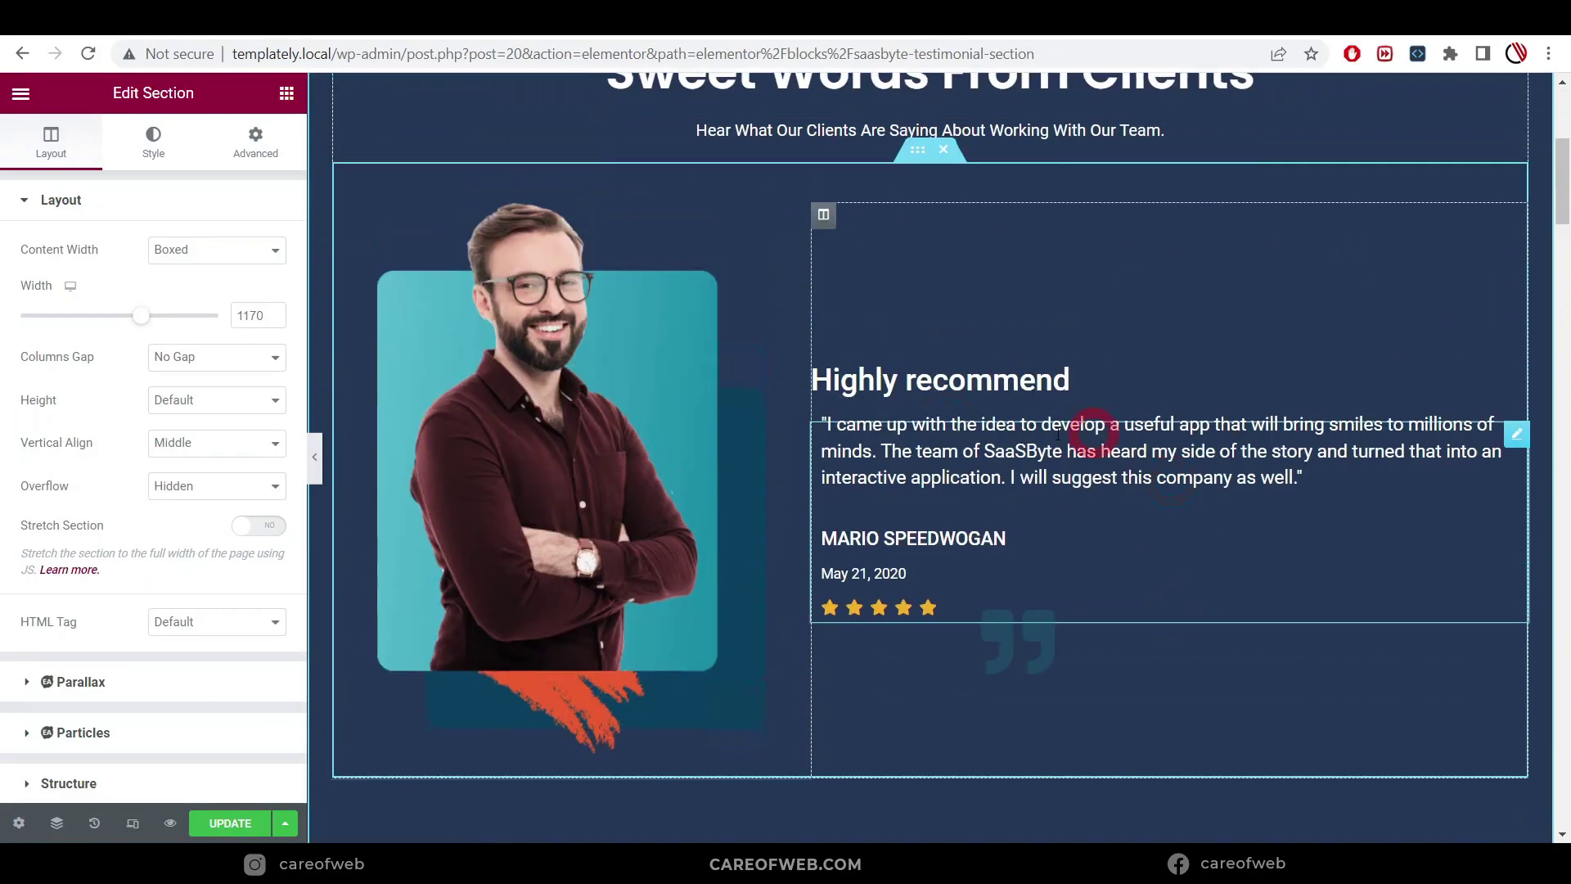